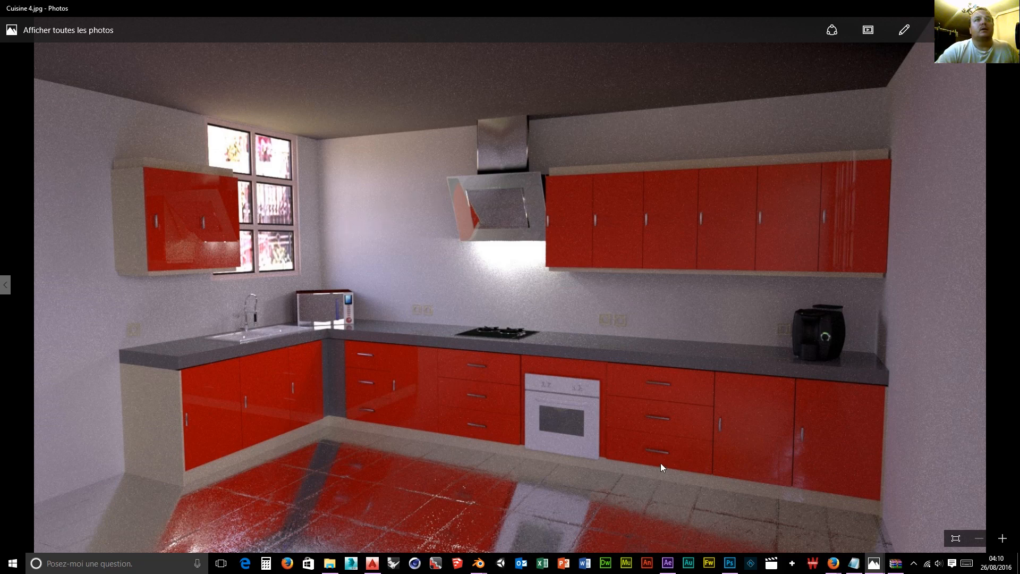
Step: Leave the kitchen render Cuisine 4.jpg and open the recent project cuisine.blend in Blender
click(953, 542)
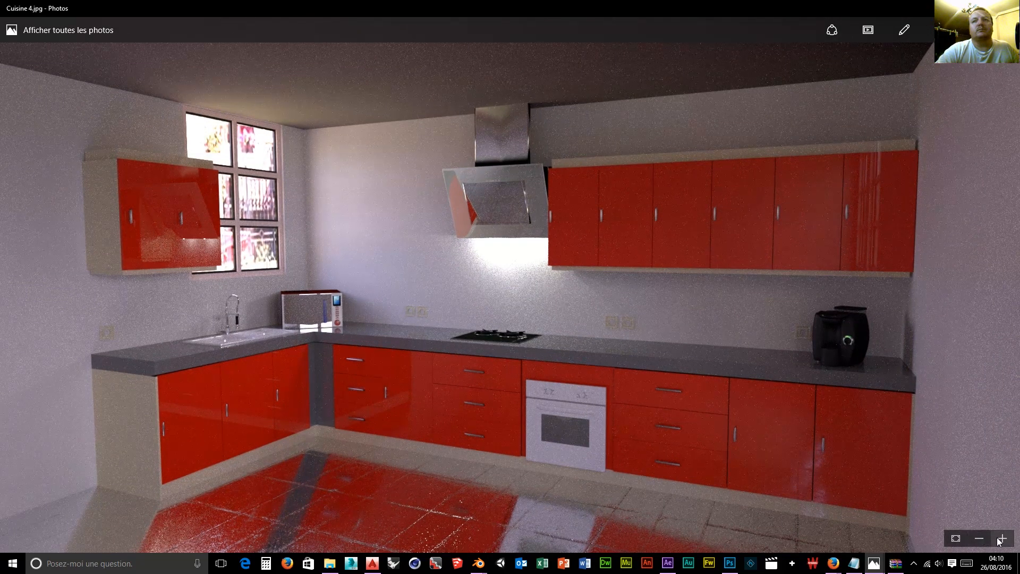
click(959, 8)
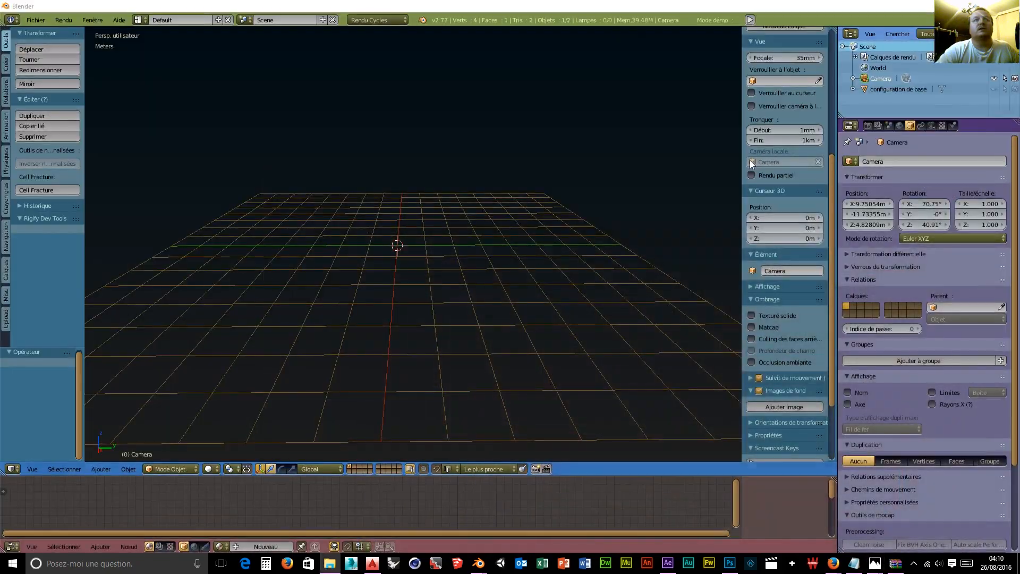
click(11, 19)
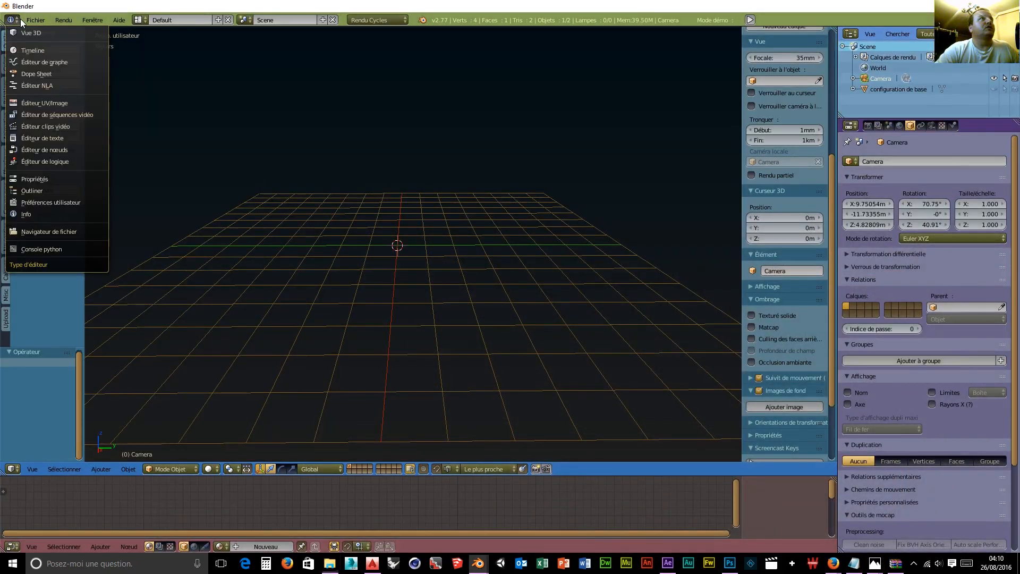
click(36, 19)
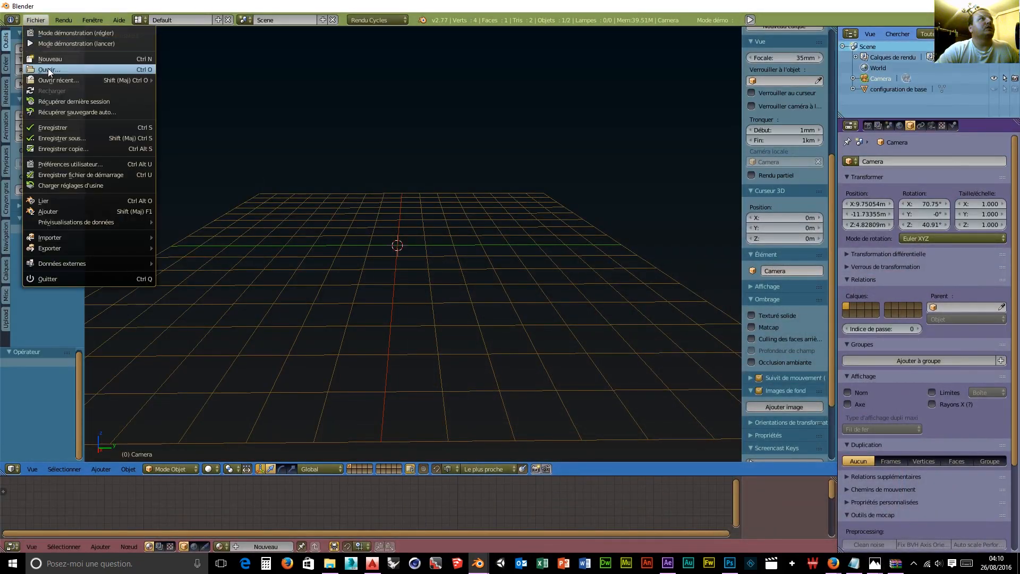
mouse_move(50, 80)
click(222, 80)
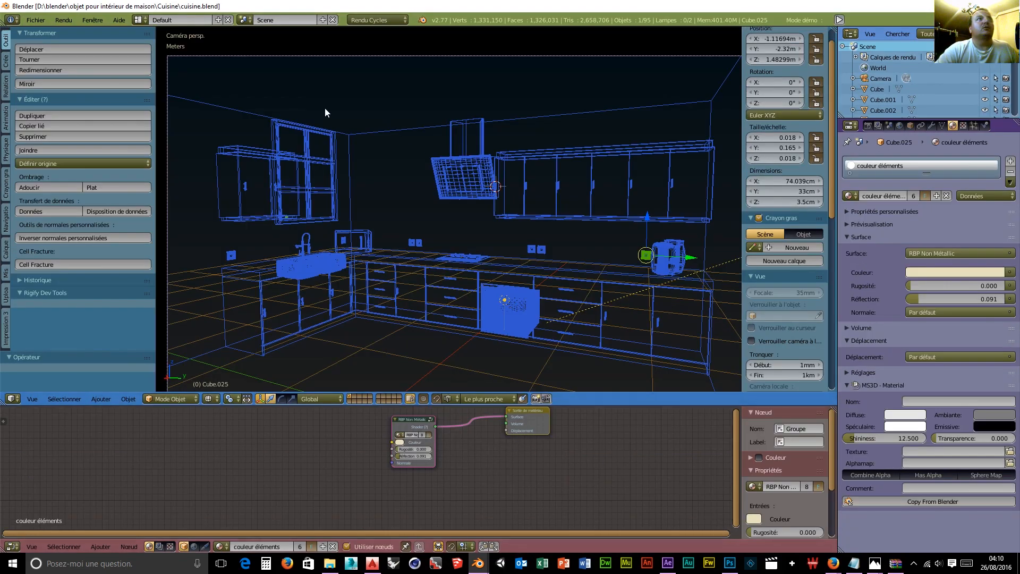
Step: Select the ceiling object Plafond and enlarge the node editor to show its material nodes
right_click(353, 133)
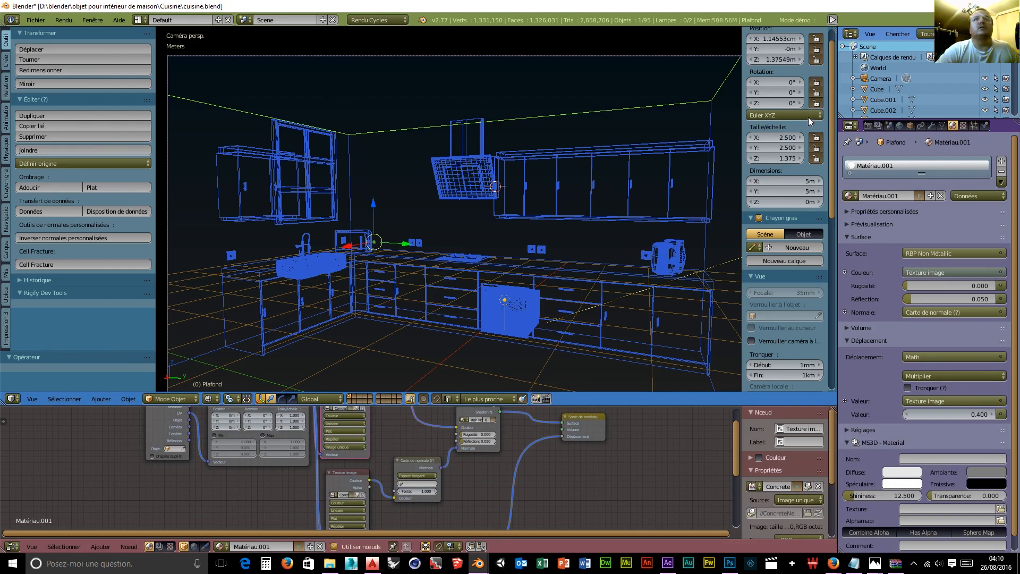
scroll(904, 85, down, 10)
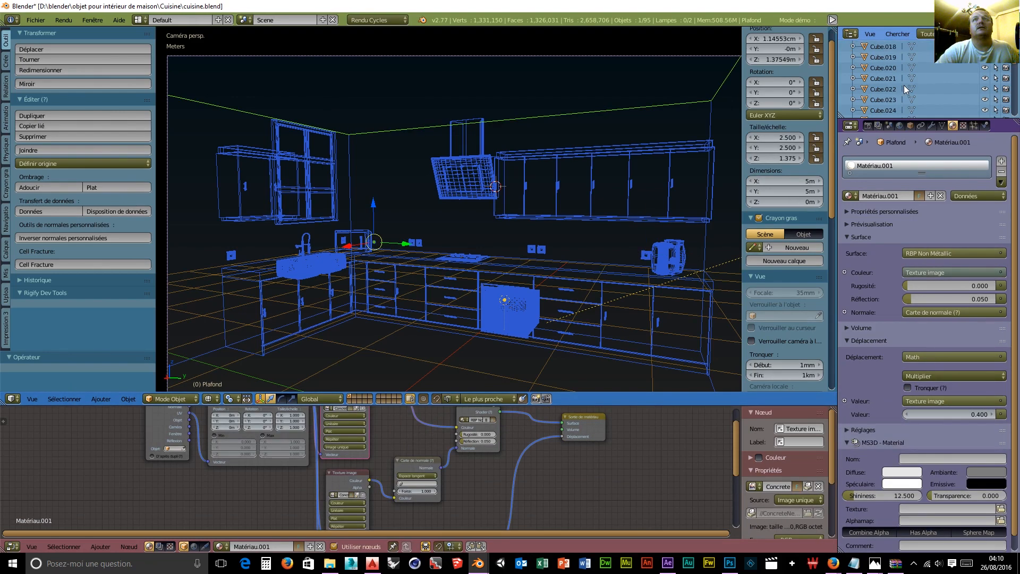
scroll(901, 90, down, 10)
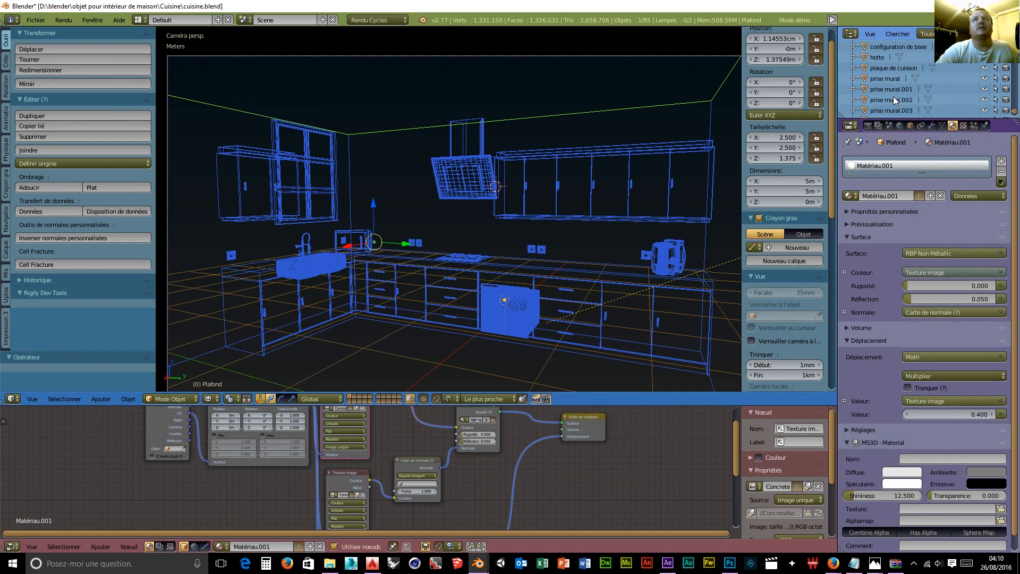
scroll(894, 97, down, 3)
scroll(894, 101, up, 7)
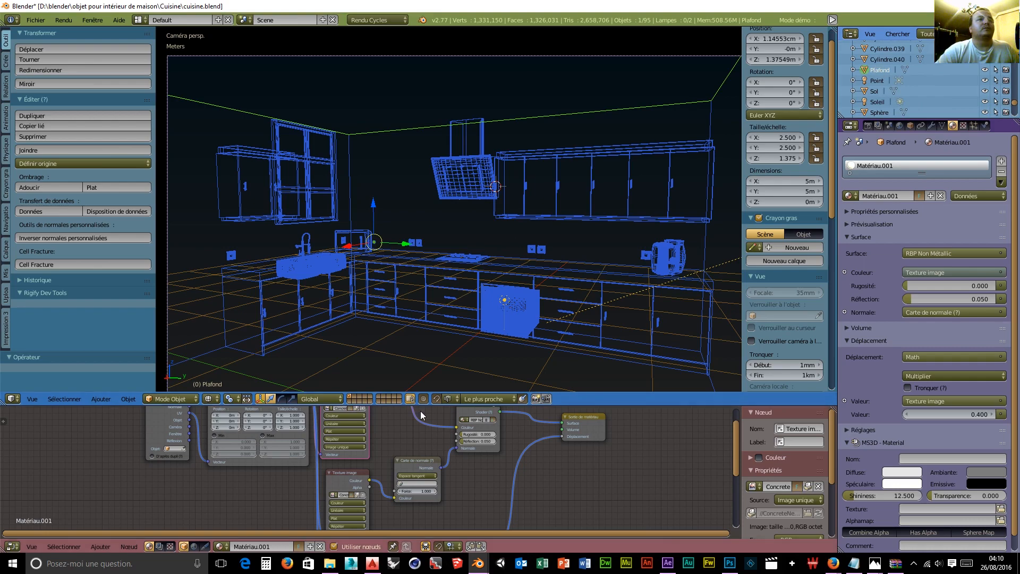
scroll(418, 409, down, 1)
drag(425, 405, 425, 297)
Step: Switch to Photoshop and undo the brightness/contrast adjustment on ConcreteNew0003_L.jpg
mouse_move(728, 562)
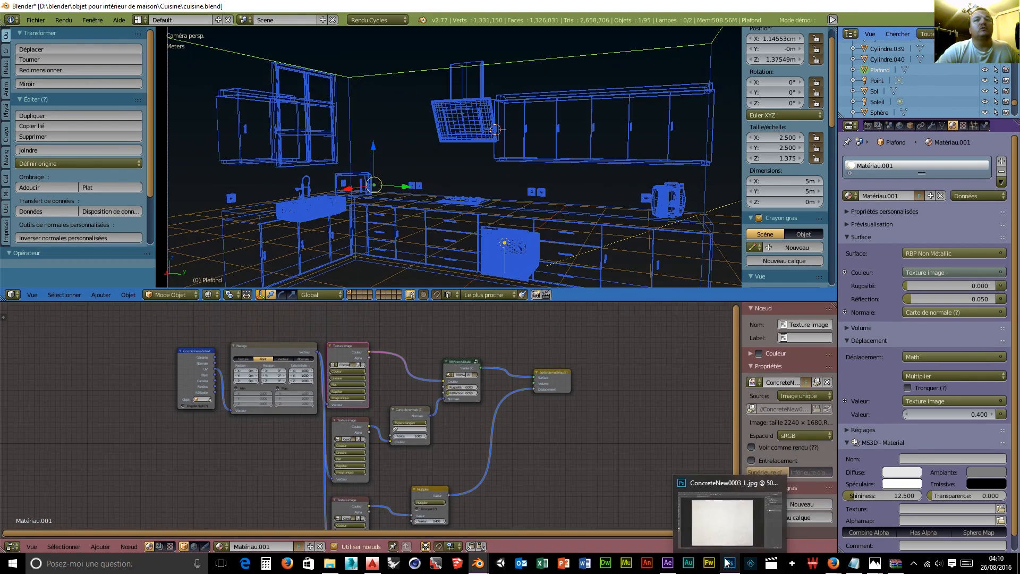
click(713, 515)
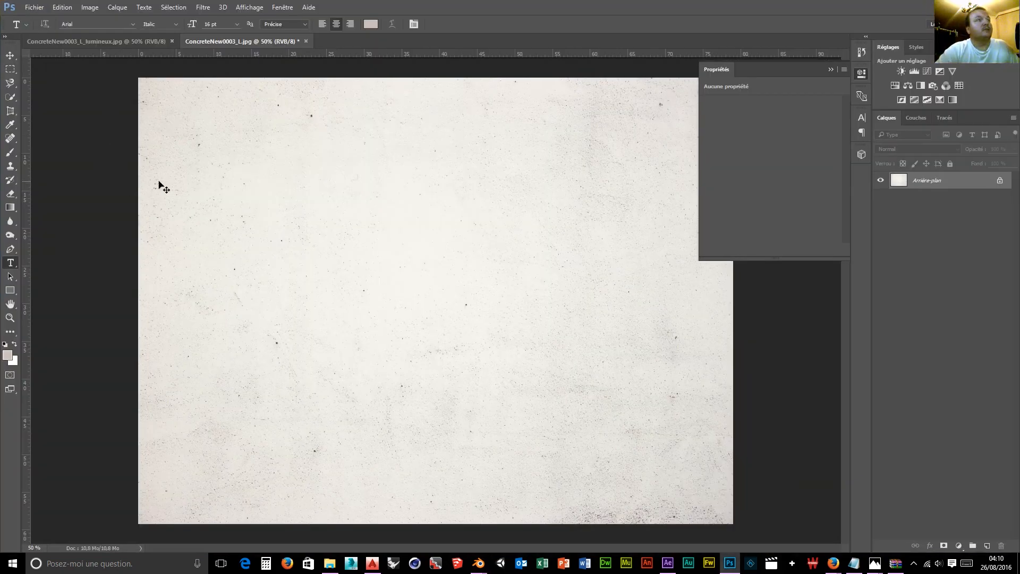
key(ctrl+z)
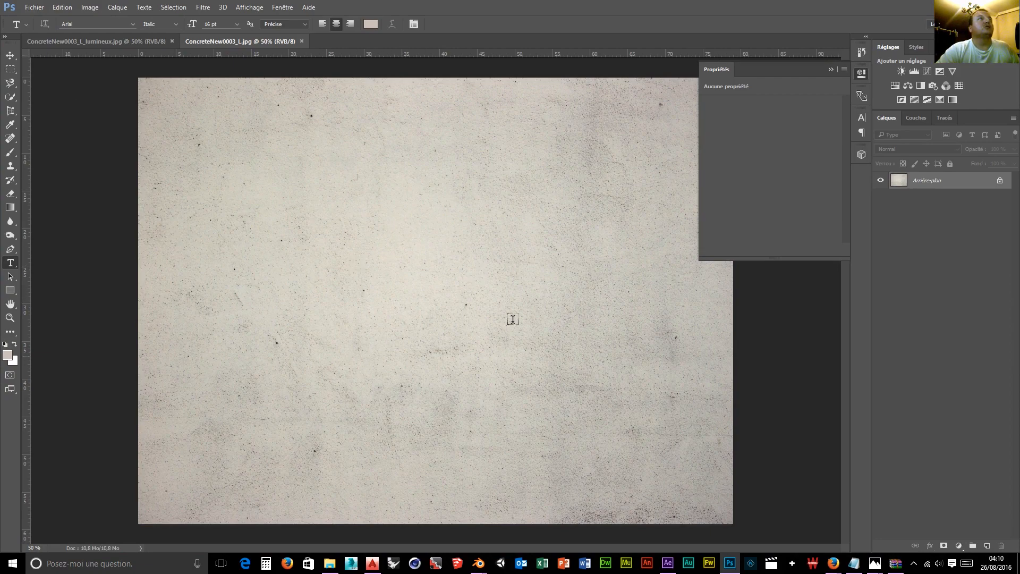
Step: Apply a Brightness/Contrast adjustment to the concrete texture with brightness set to 60
click(89, 7)
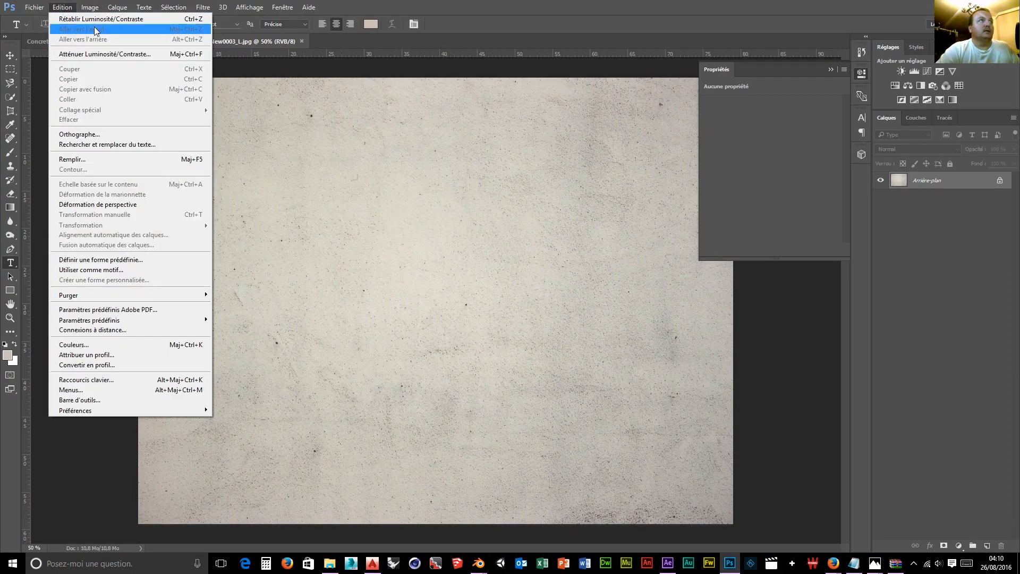
mouse_move(98, 33)
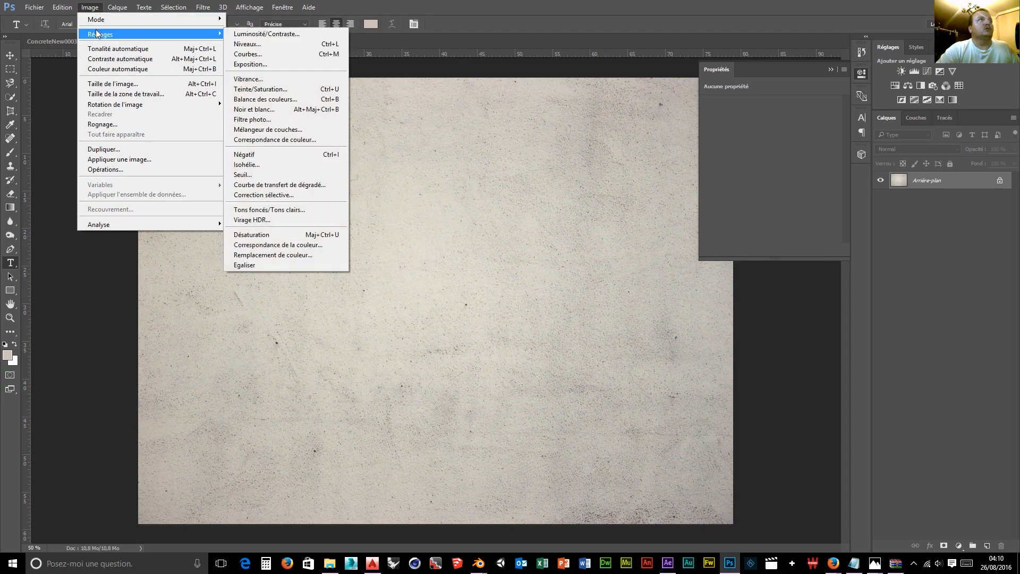
click(255, 34)
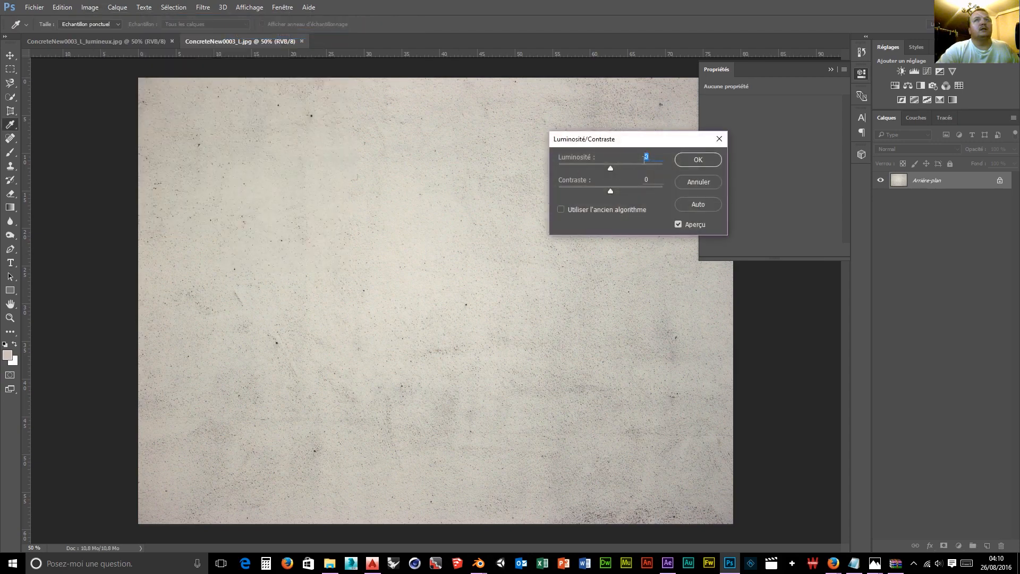
text(60)
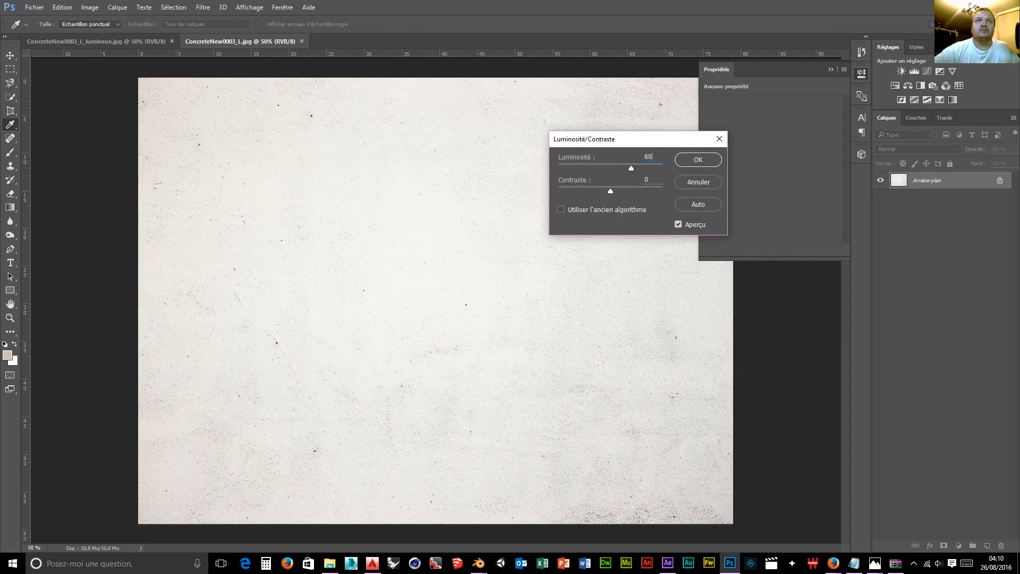
click(698, 160)
key(t)
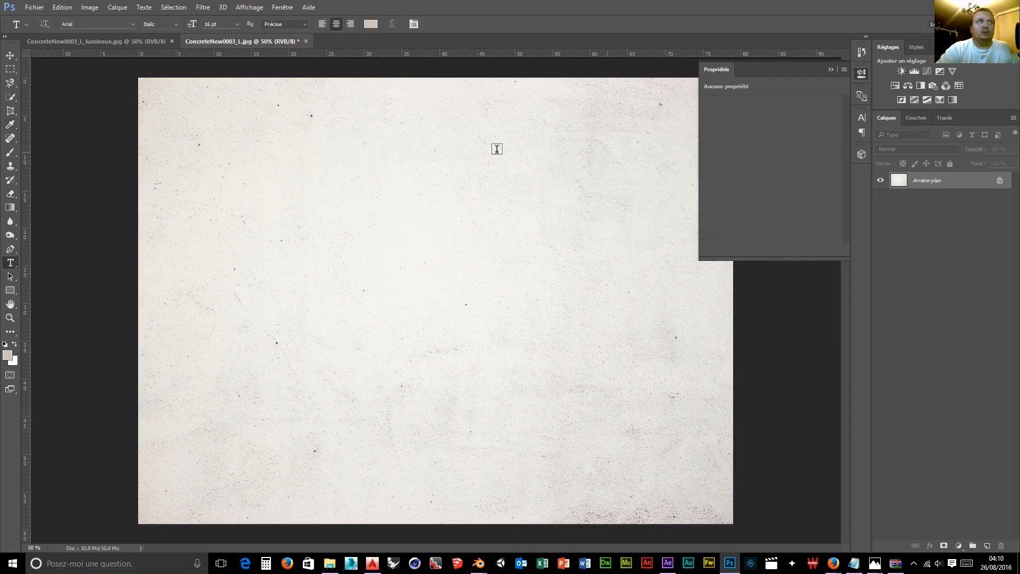
click(34, 6)
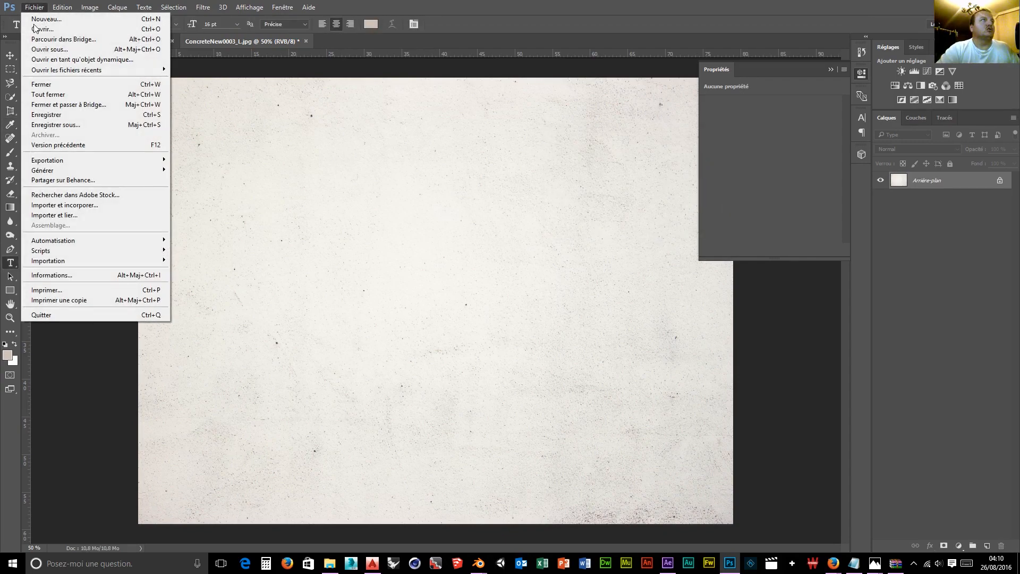
click(218, 80)
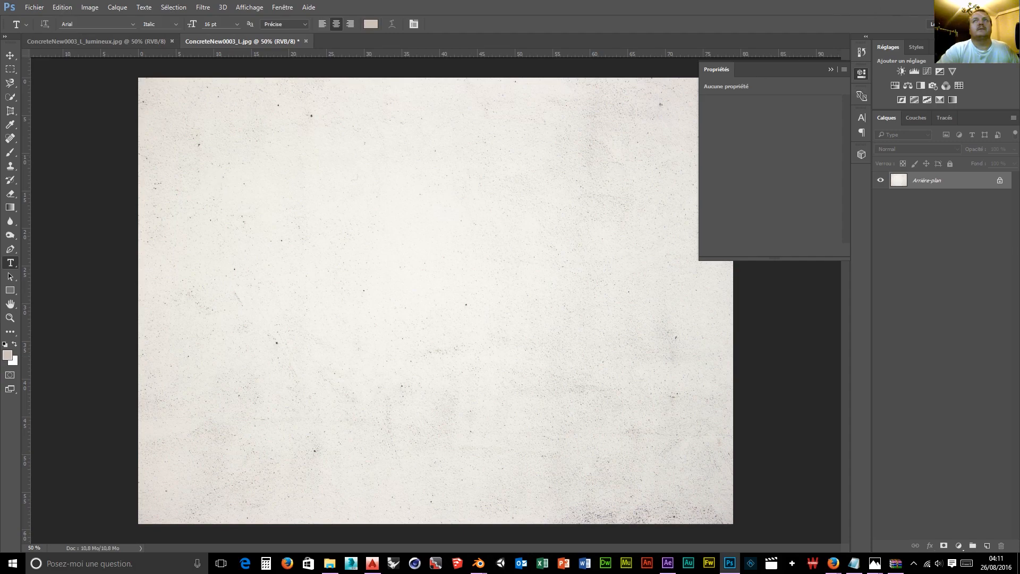
Step: Switch back to Blender and replace the image of the ceiling's colour texture node with ConcreteNew0003_L_lumineux.jpg
click(961, 6)
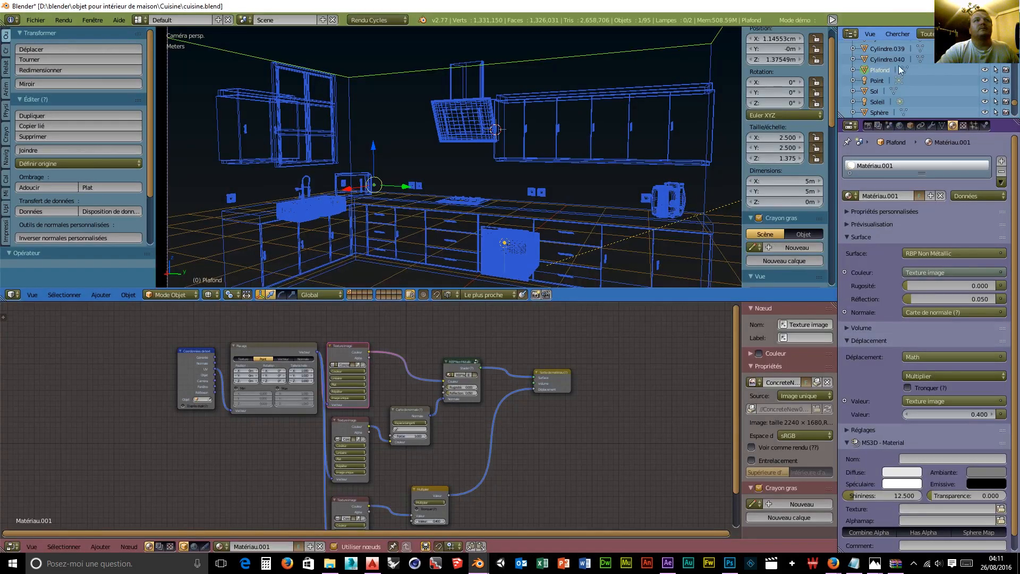
click(362, 364)
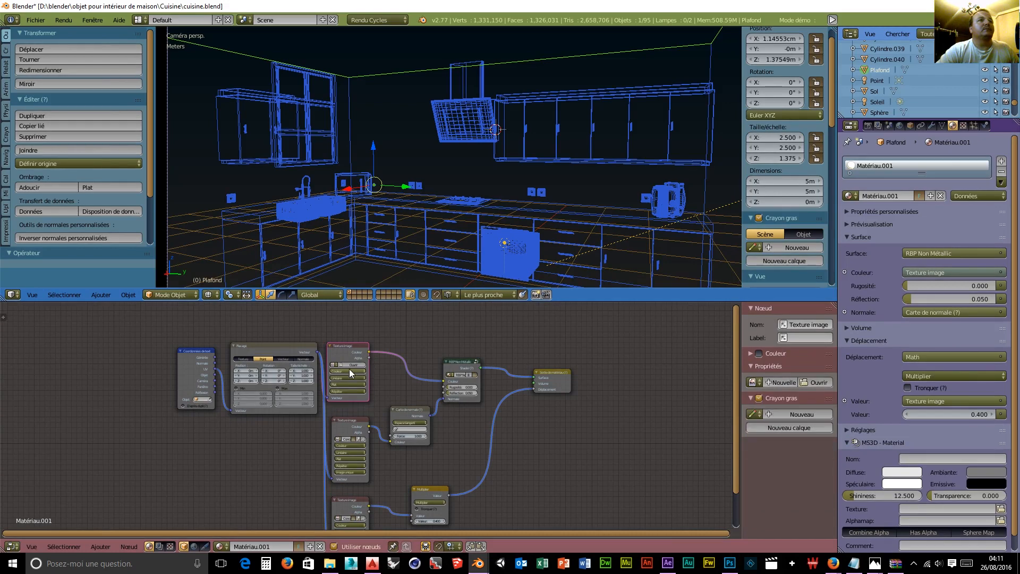
click(349, 366)
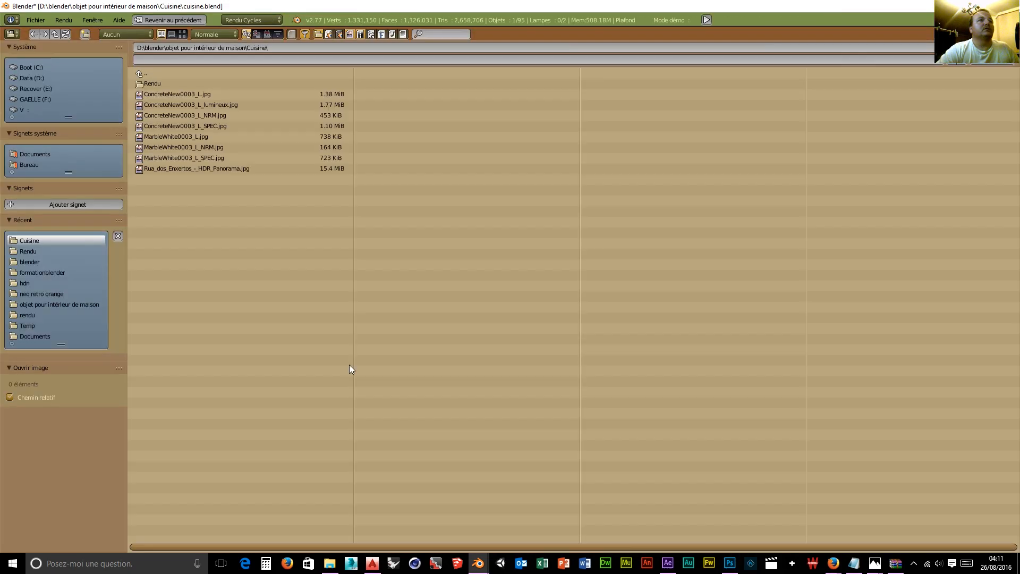
click(182, 34)
click(422, 111)
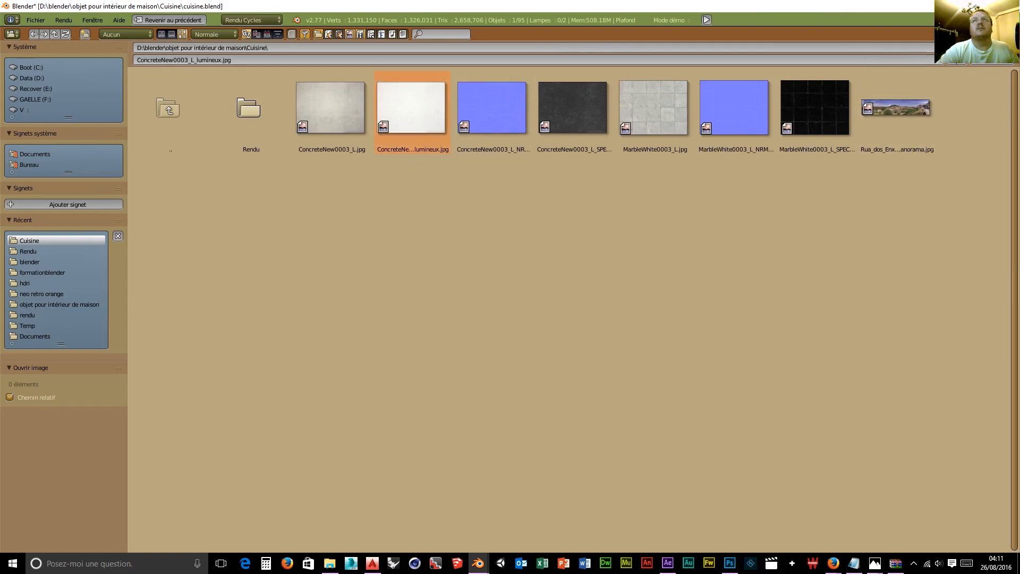
key(Return)
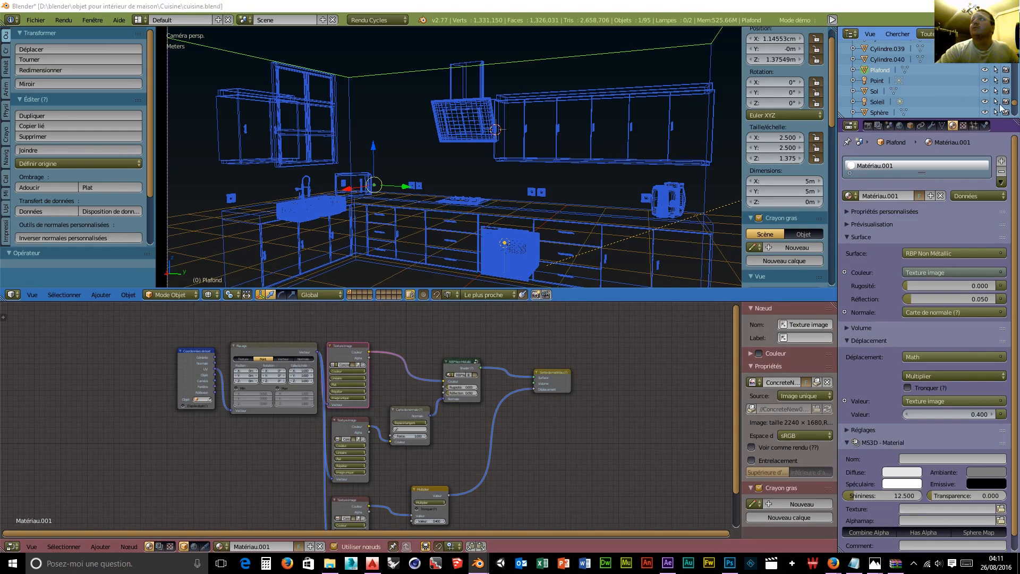
Step: Set the ceiling material's RBP Non Métallic roughness to 0.3 and its reflection to 0.055
click(461, 387)
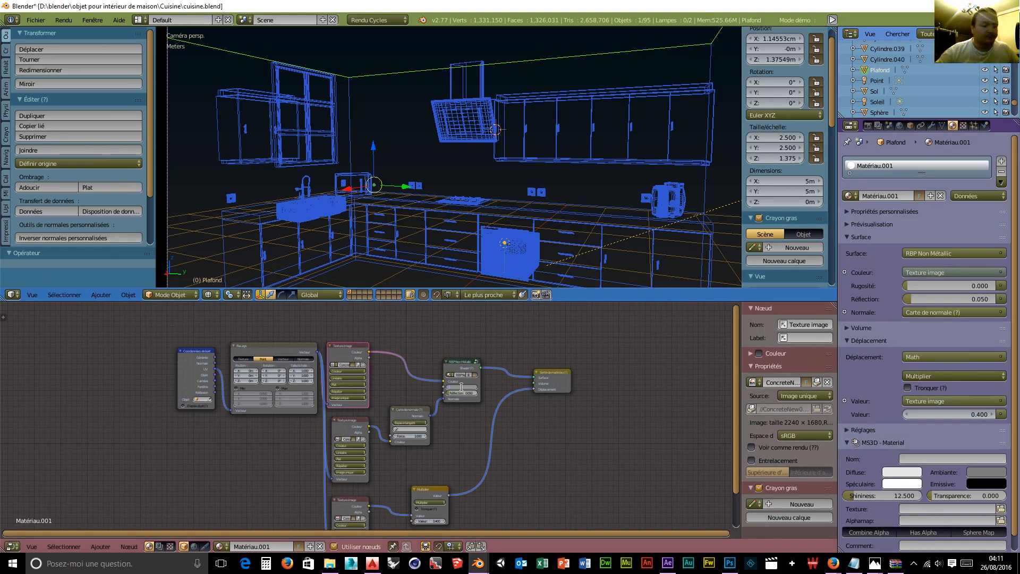
text(0.3)
key(Return)
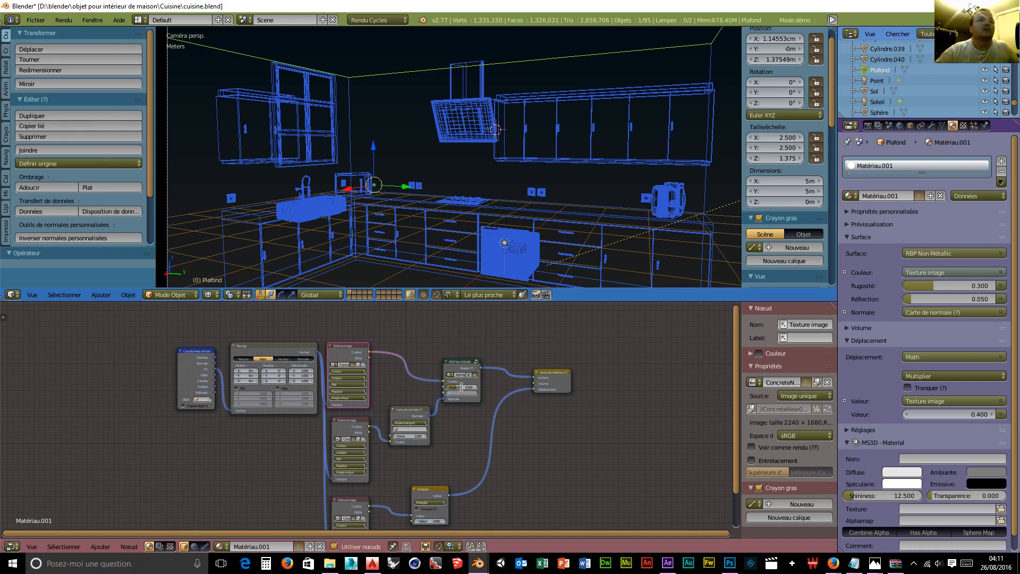
text(0.055)
key(Tab)
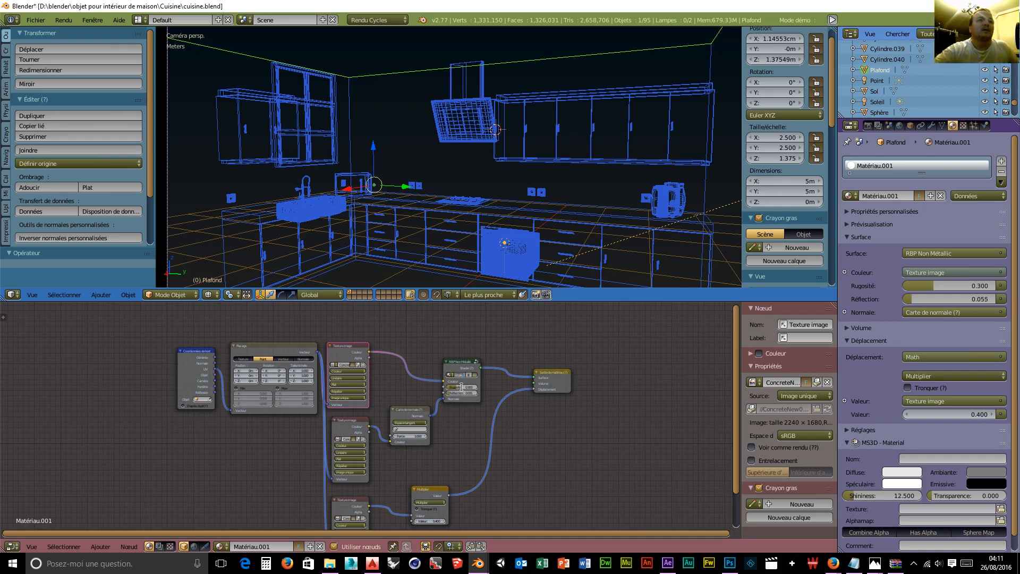
Step: Set the ceiling material's normal map strength to 0.1 and the displacement multiplier value to 12
click(413, 437)
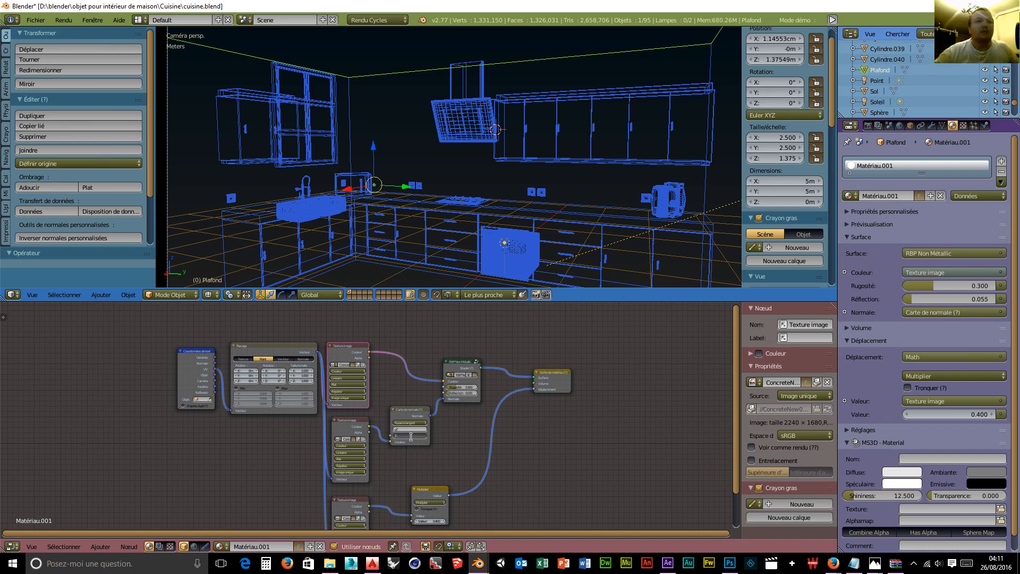
text(0.1)
click(436, 451)
scroll(440, 467, down, 1)
click(425, 513)
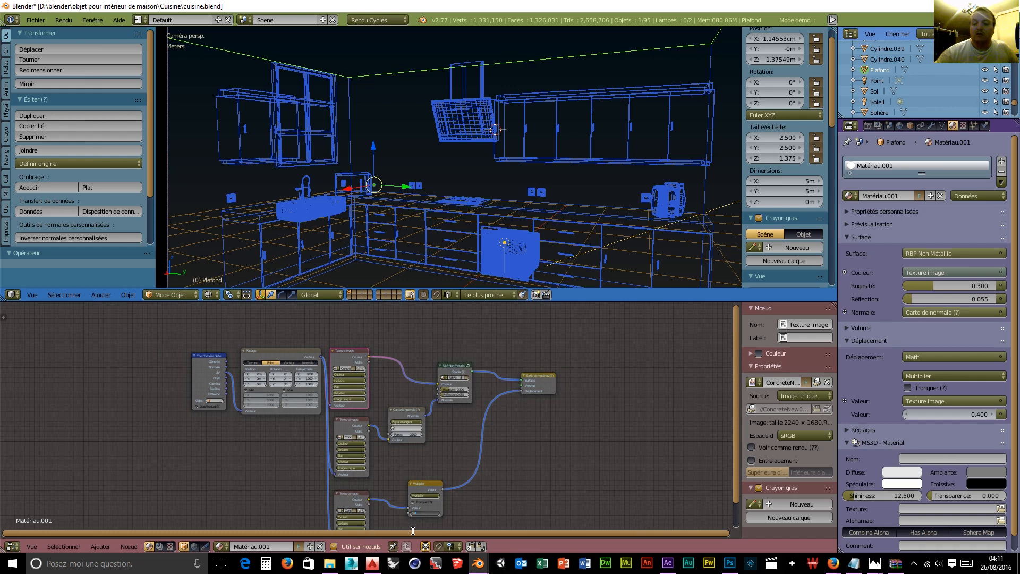
text(12)
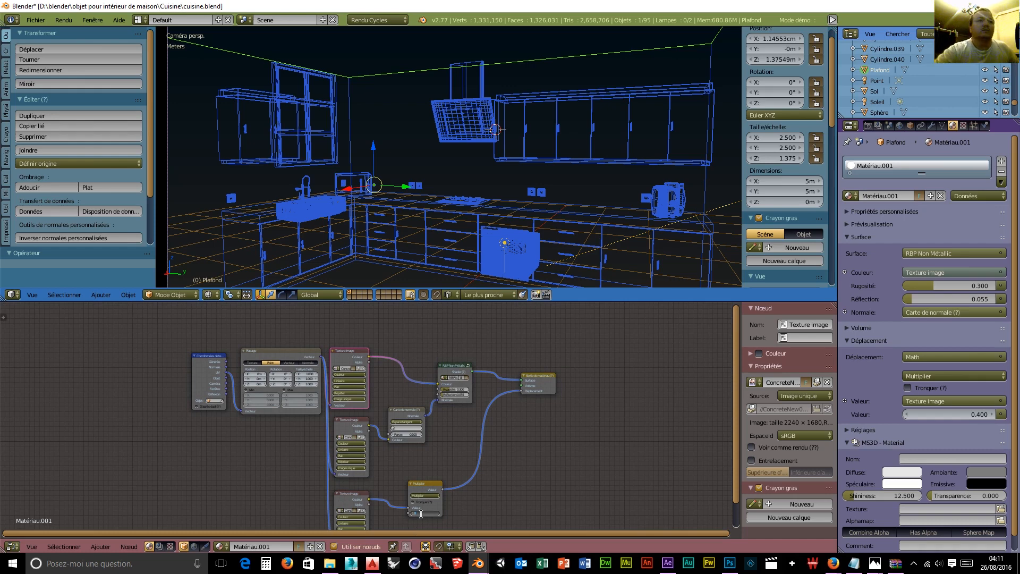
key(Return)
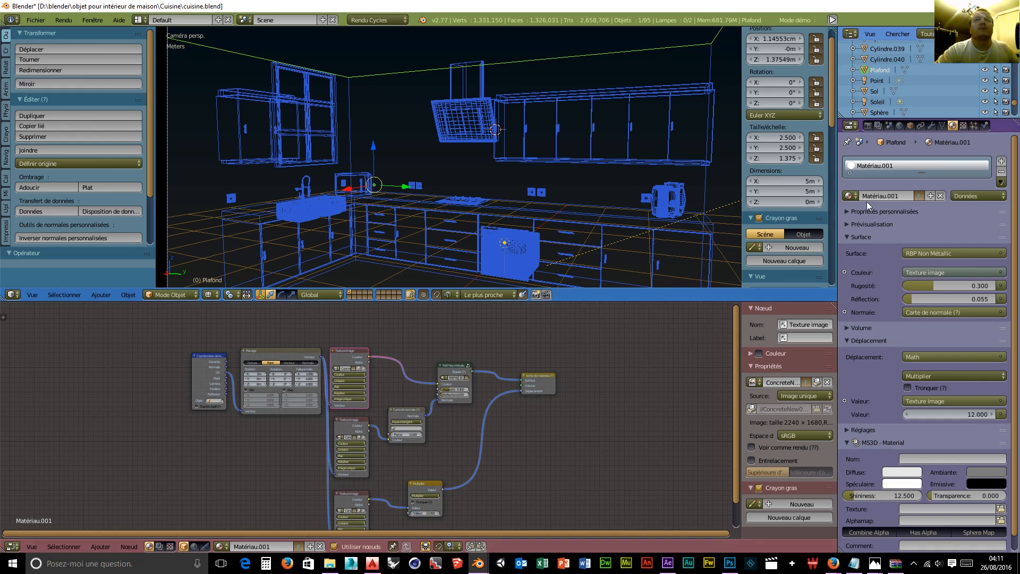
Step: Select the floor object Sol and set its RBP Non Métallic material's roughness to 0.5
click(875, 93)
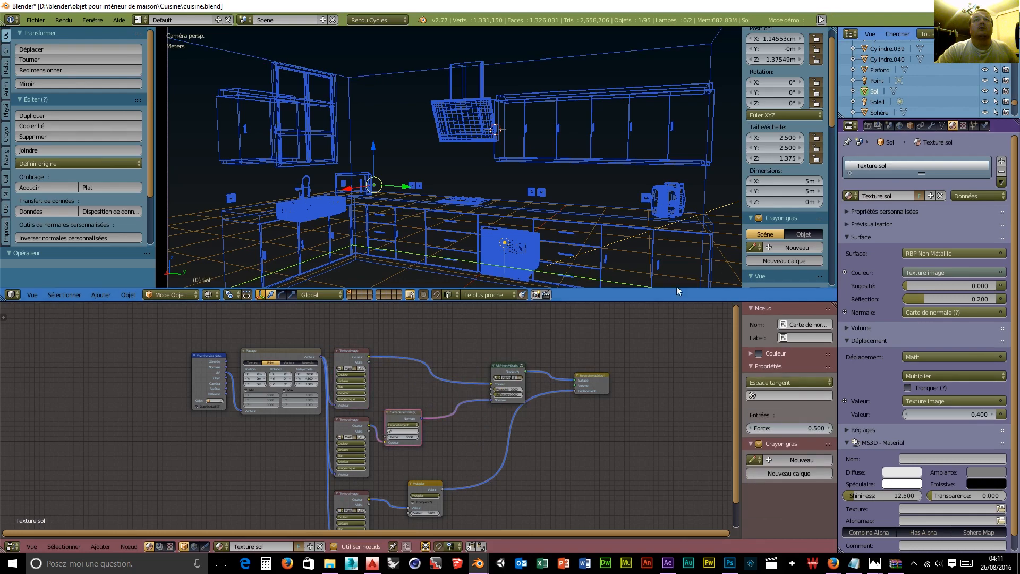
scroll(503, 423, up, 2)
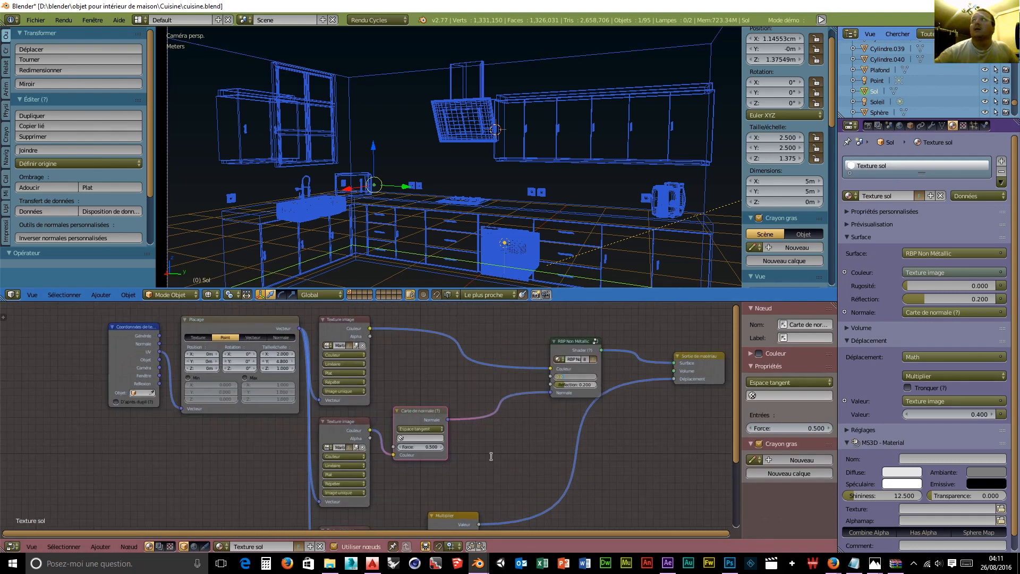
click(583, 370)
click(577, 376)
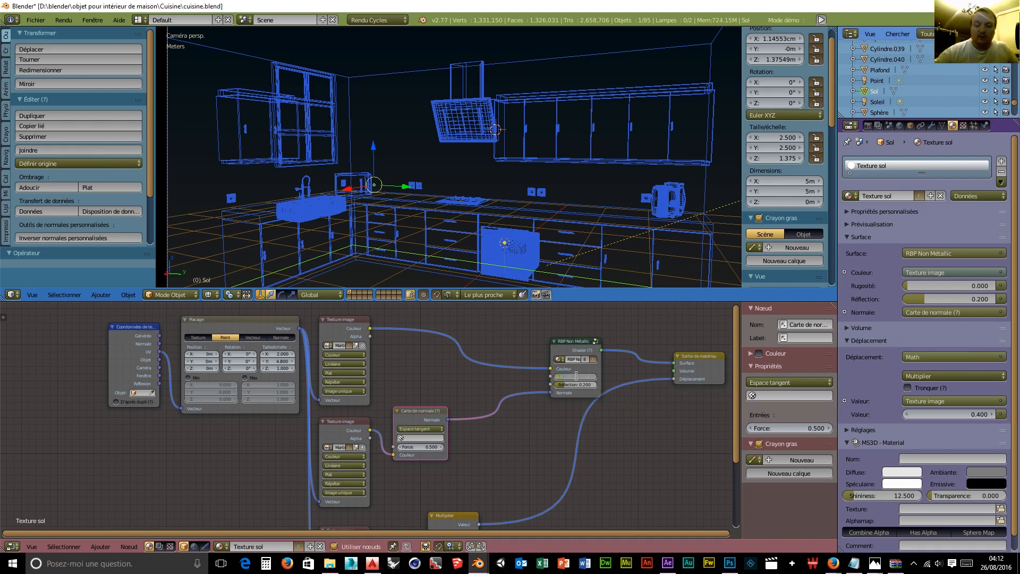
text(.5)
key(Tab)
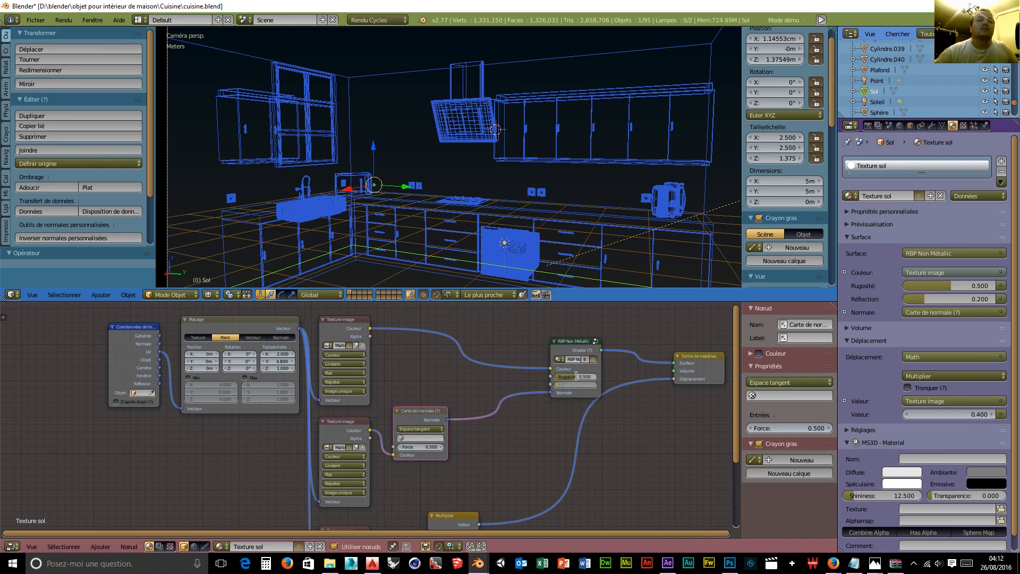
Step: Set the floor material's RBP Non Métallic reflection to 0.091 and the displacement multiplier value to 6
key(Return)
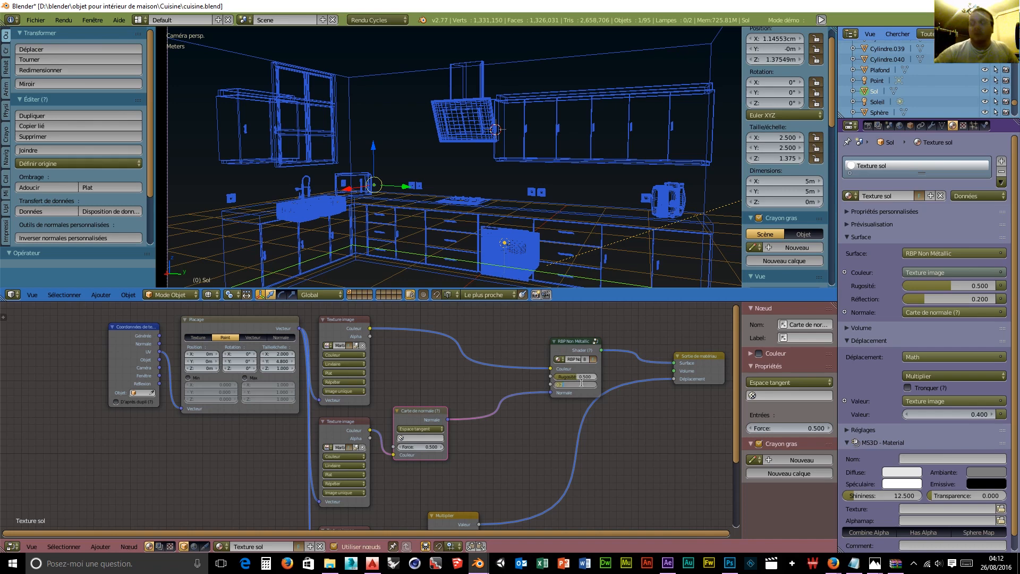
text(0.091)
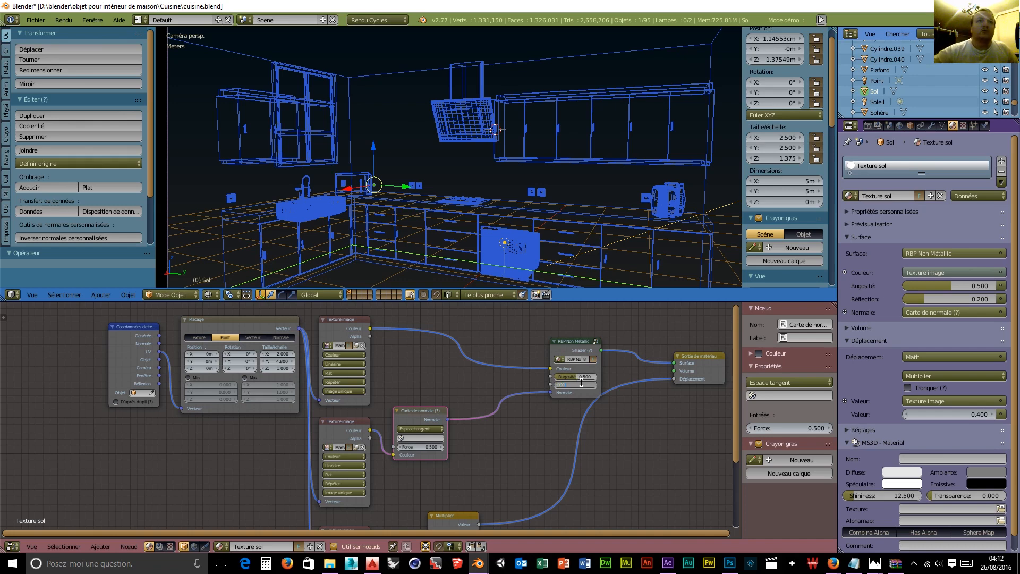
key(Return)
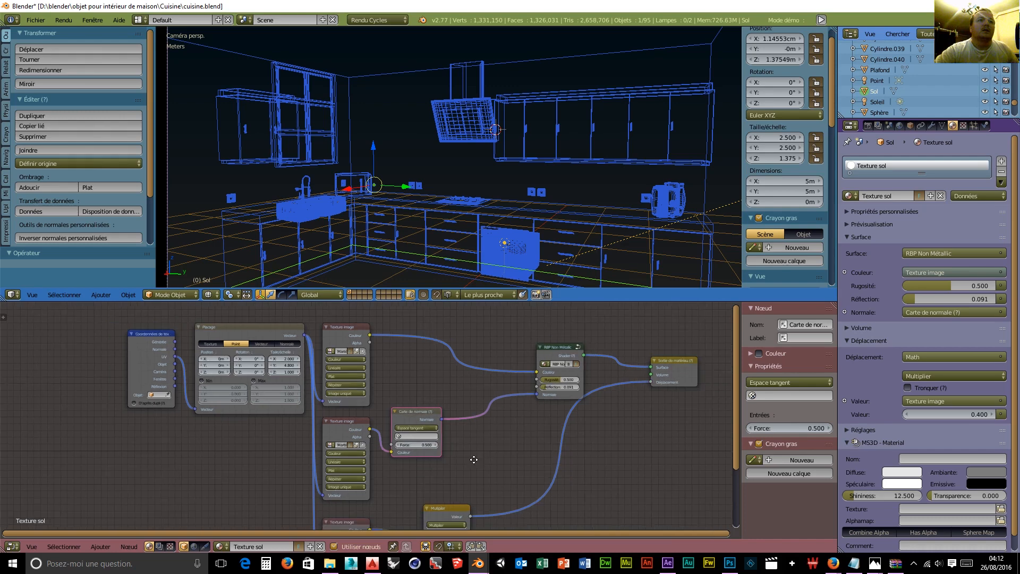
middle_drag(490, 451, 486, 352)
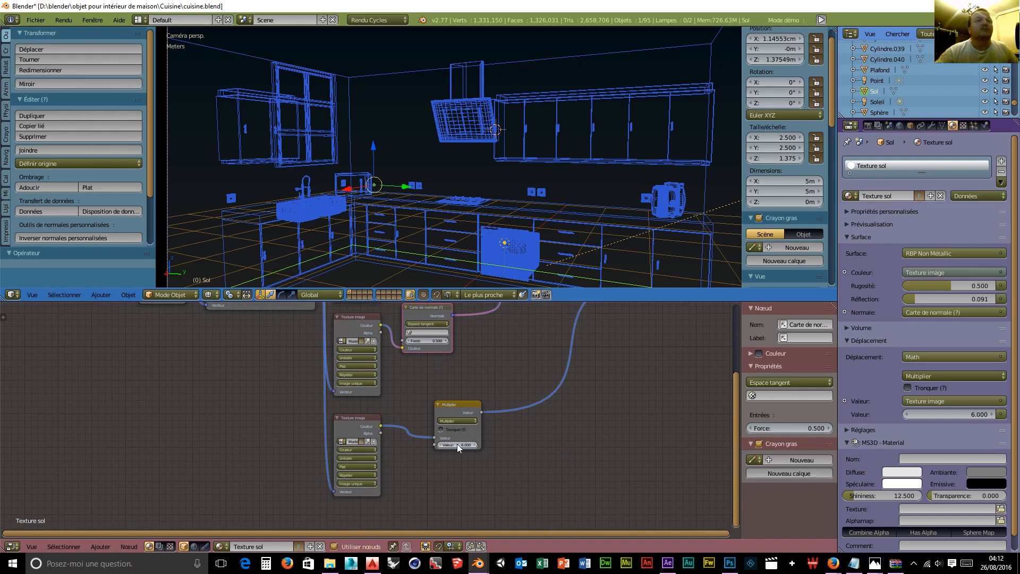
key(Return)
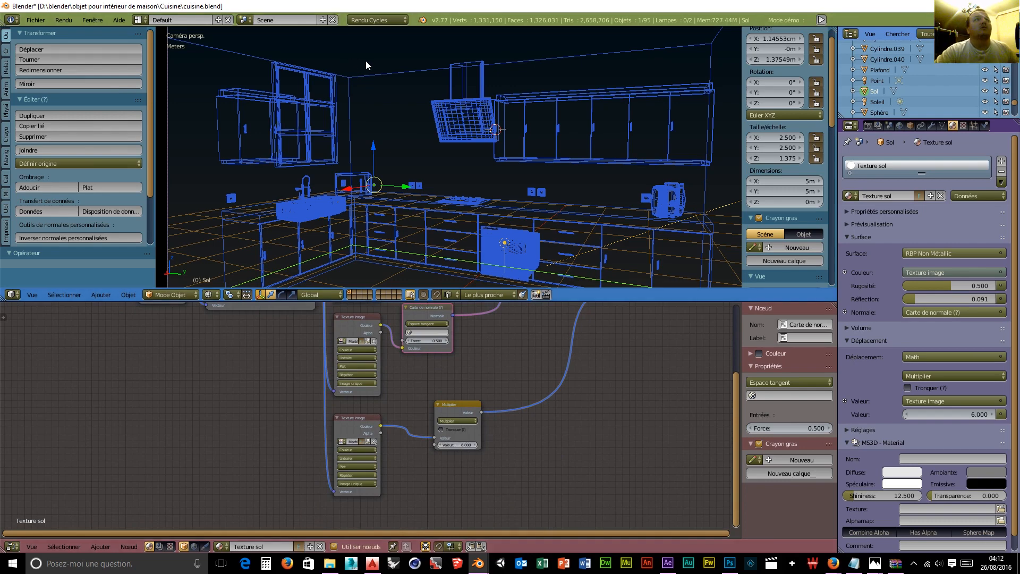
Step: Examine the pair of wall sockets between the toaster and the hob up close in the camera view
scroll(359, 257, down, 3)
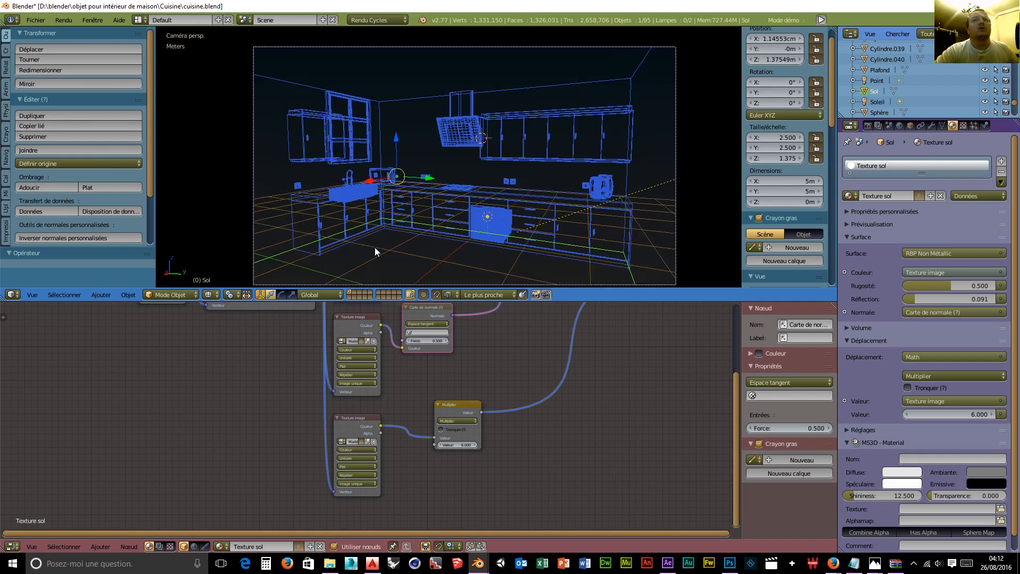
scroll(375, 249, up, 4)
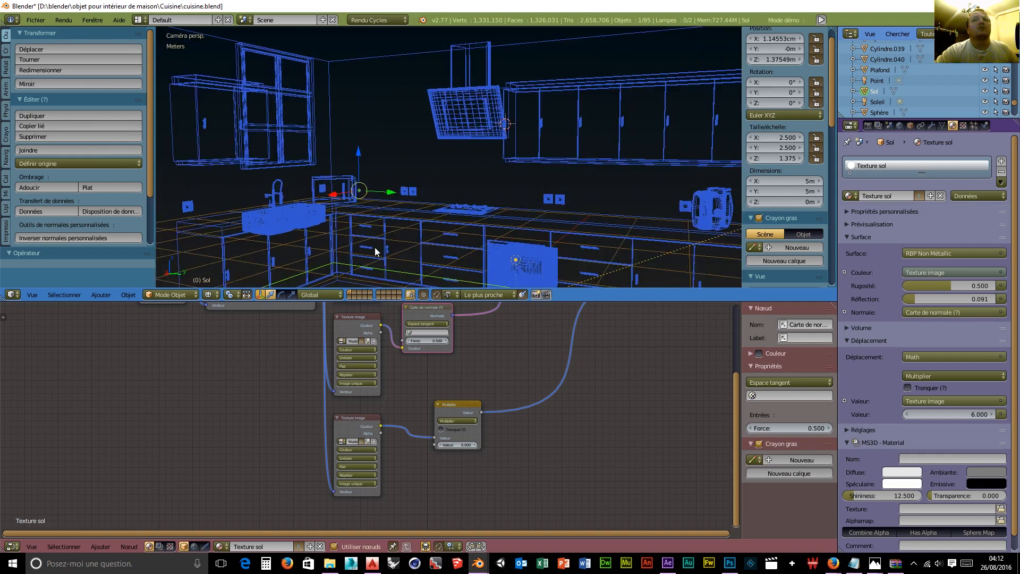
scroll(375, 242, down, 2)
scroll(376, 237, up, 1)
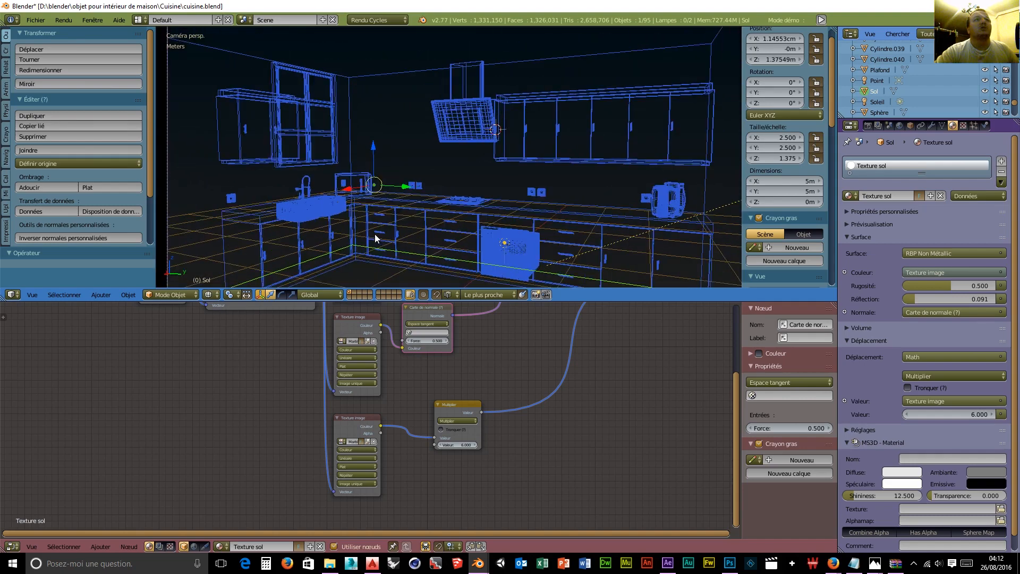
scroll(375, 233, up, 6)
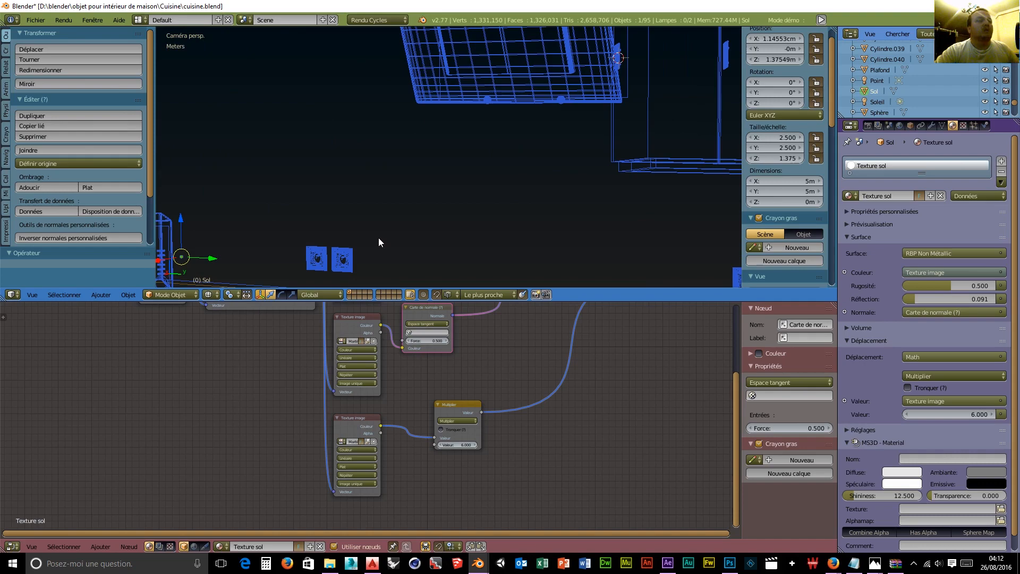
shift+middle_drag(419, 251, 436, 157)
scroll(436, 153, up, 4)
shift+middle_drag(423, 112, 579, 176)
scroll(499, 179, up, 1)
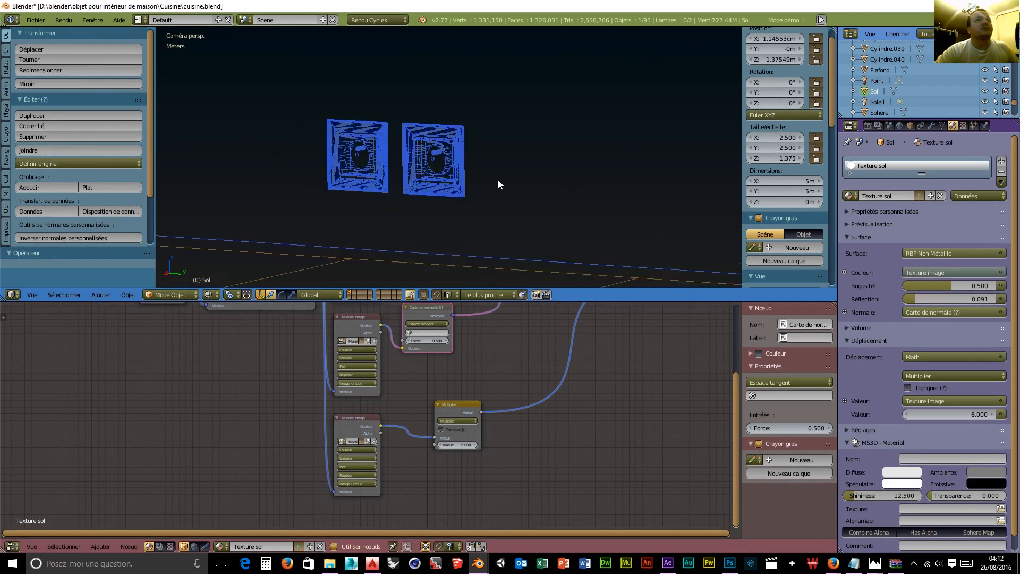
scroll(500, 184, up, 3)
shift+middle_drag(505, 178, 620, 175)
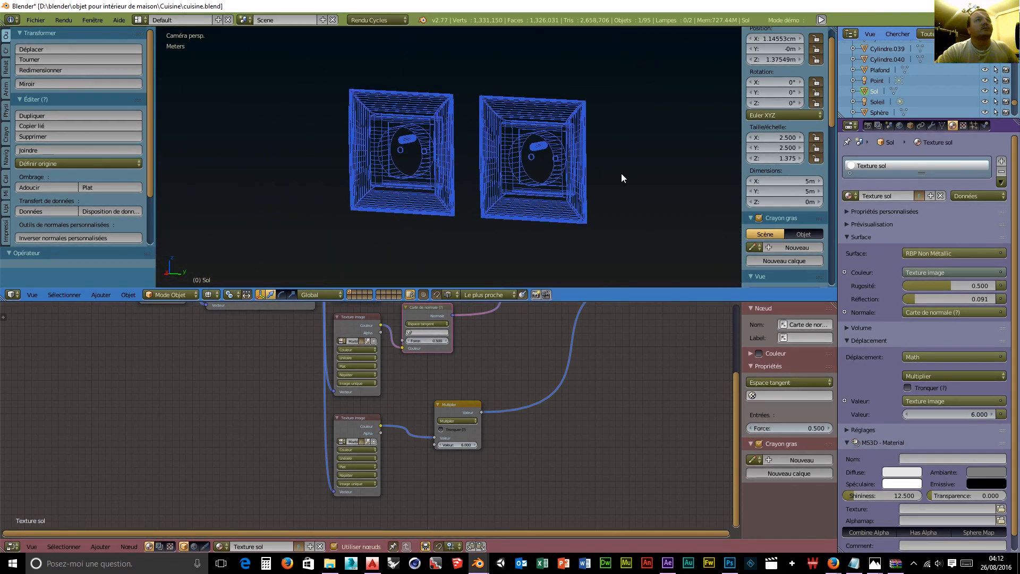
Step: Switch the viewport to solid shading and inspect the wall sockets within the kitchen
click(208, 297)
click(226, 261)
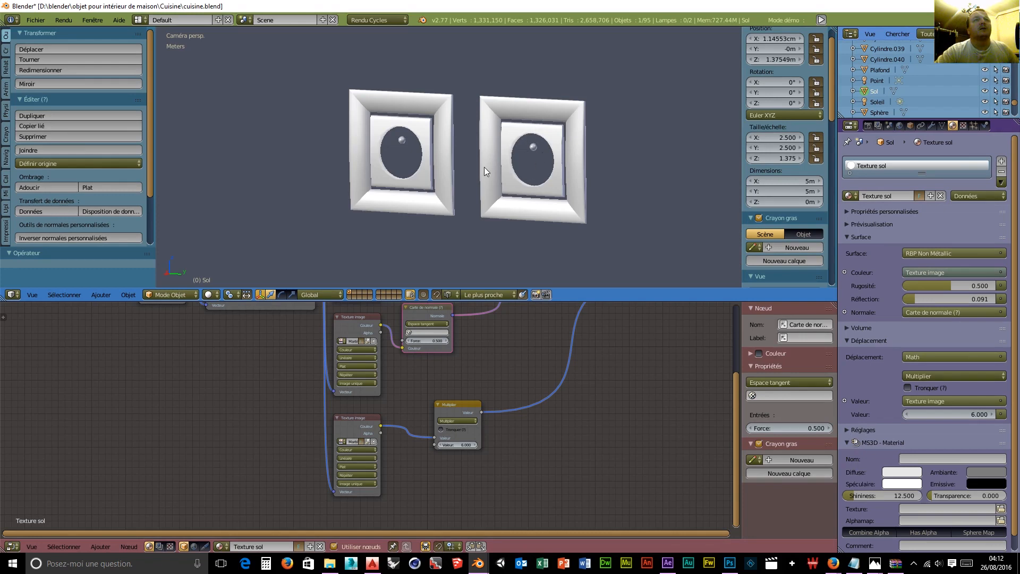
scroll(484, 167, down, 3)
scroll(483, 167, down, 4)
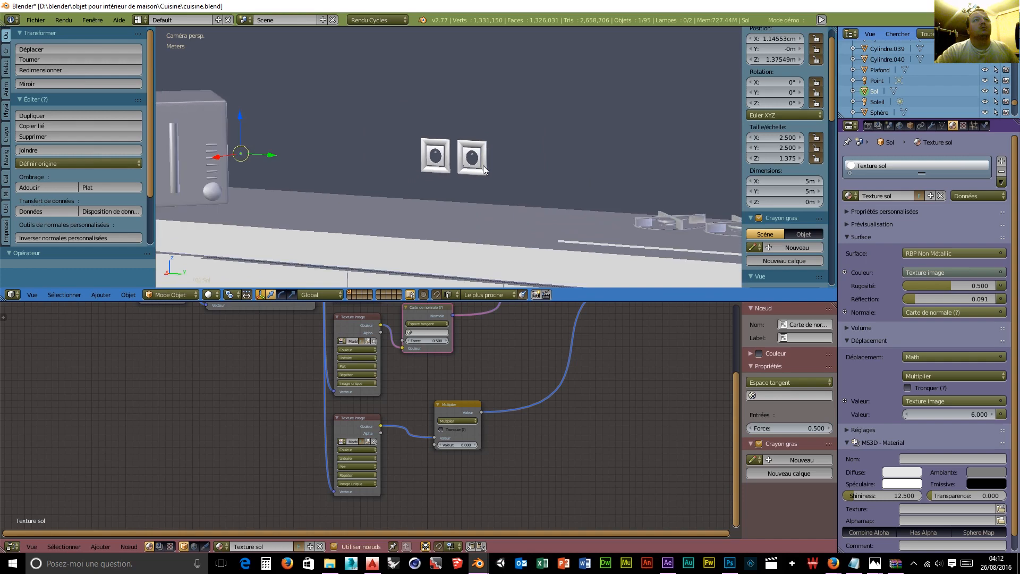
scroll(483, 165, up, 2)
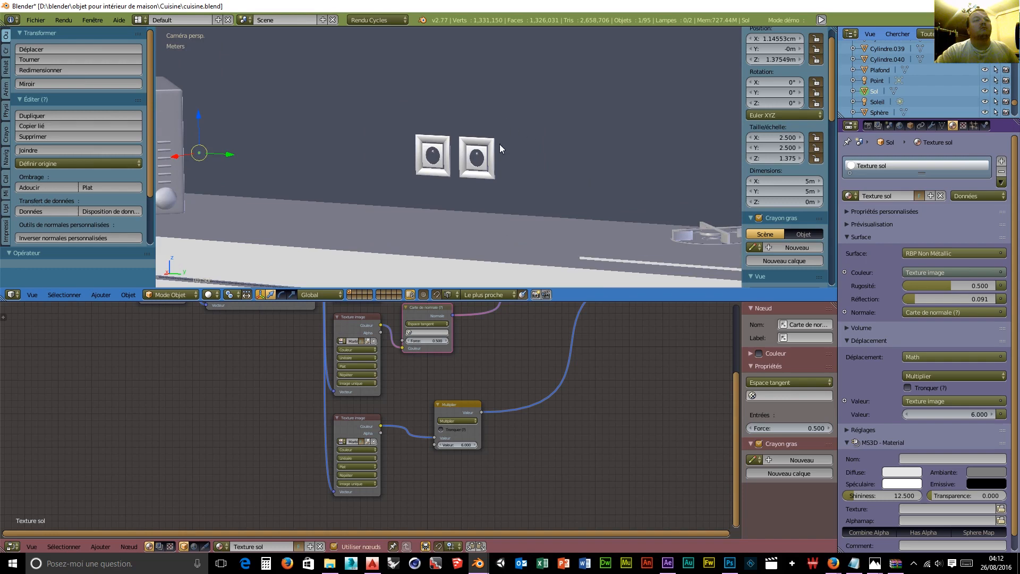
scroll(493, 144, down, 12)
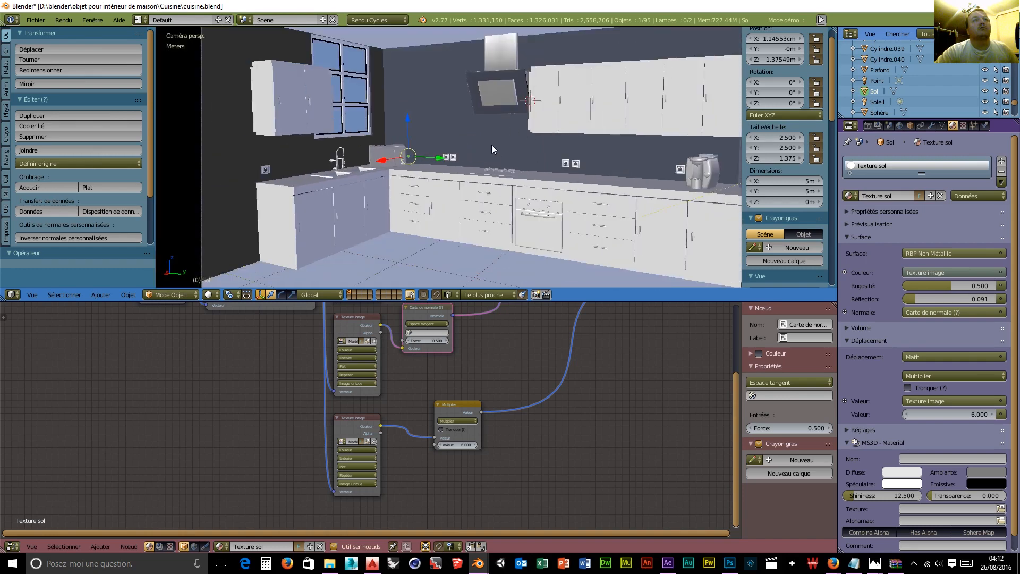
Step: Preview the scene in rendered shading from outside the room and through the camera, returning to solid shading to view the sockets
key(KP_5)
scroll(499, 153, down, 3)
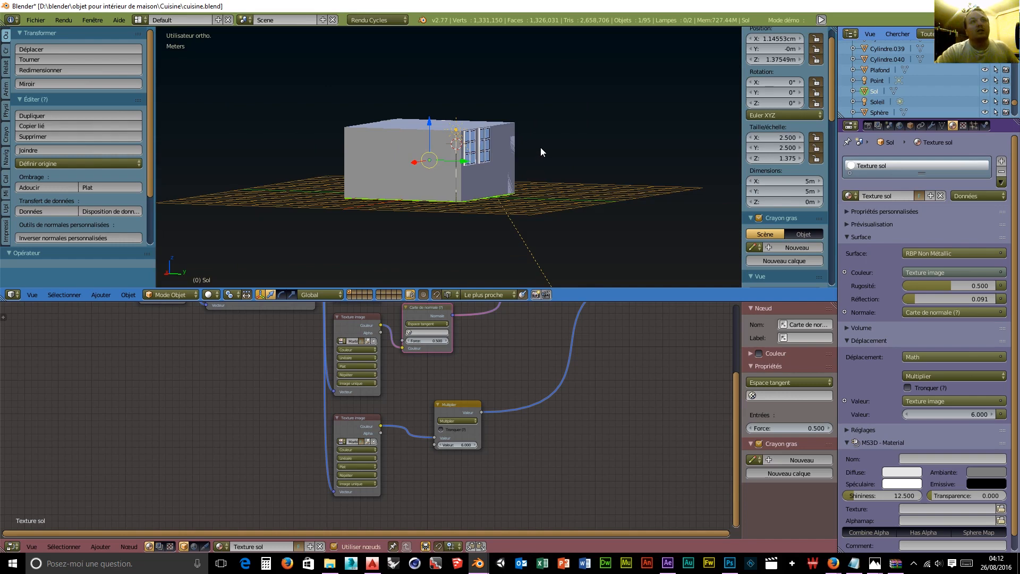
key(shift+z)
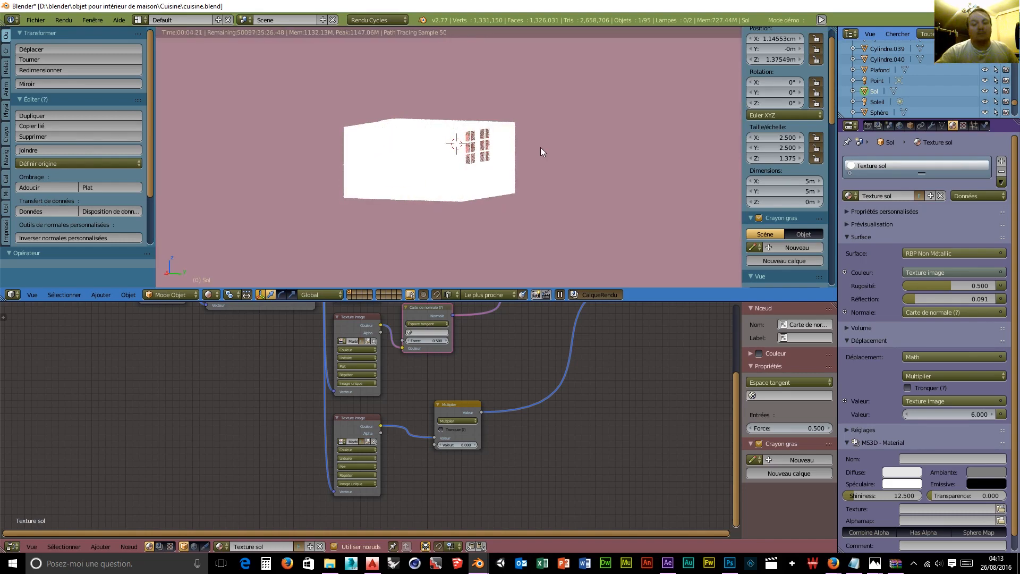
middle_drag(541, 153, 506, 162)
key(KP_0)
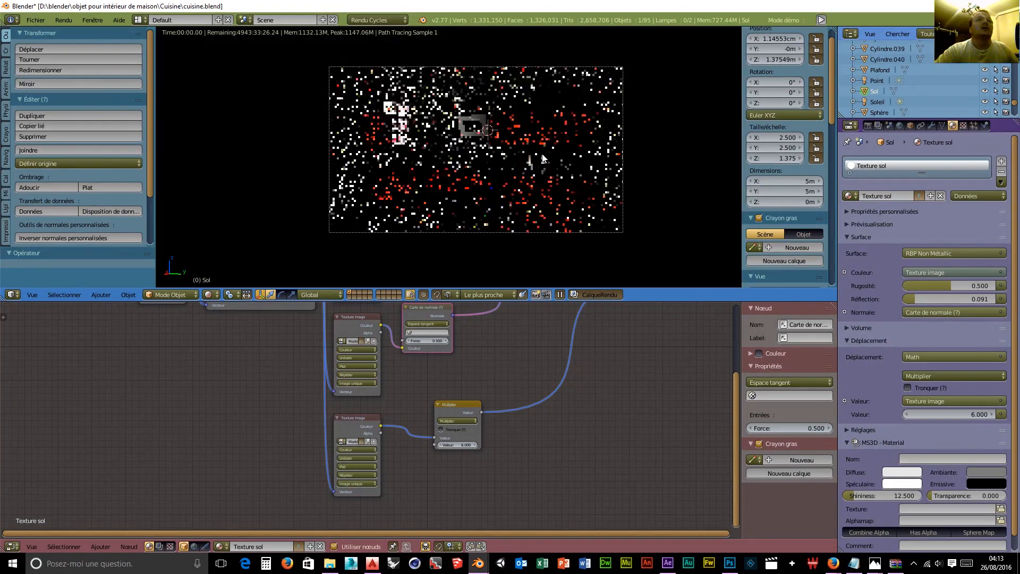
key(shift+z)
scroll(499, 148, up, 10)
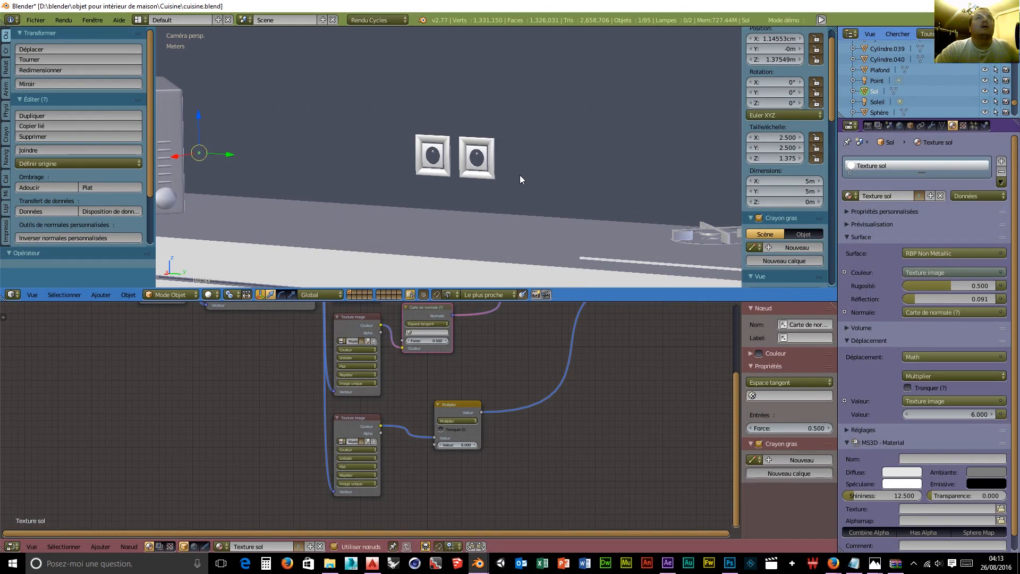
scroll(519, 174, down, 8)
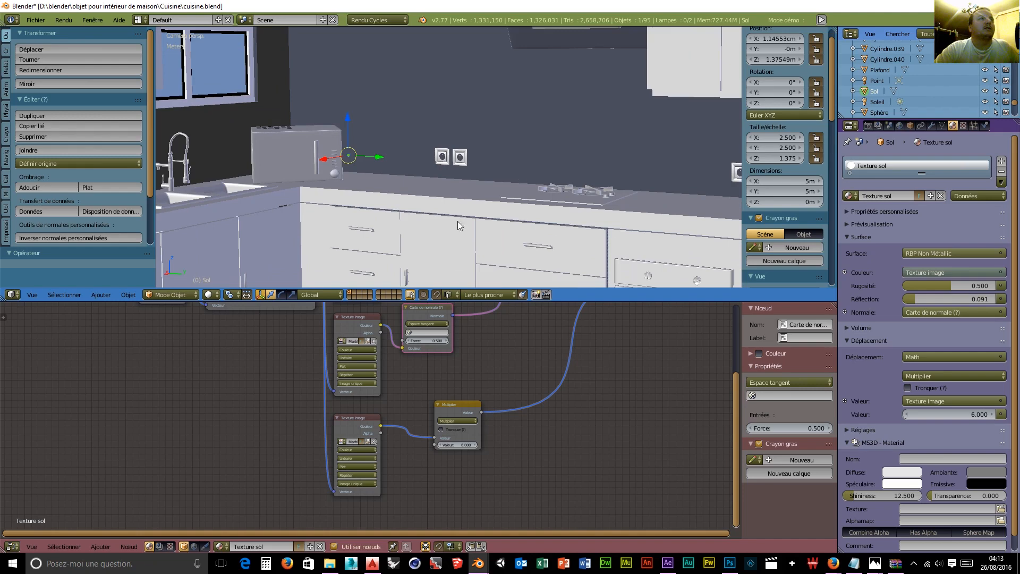
Step: Return the viewport to wireframe shading in object mode and leave the camera view
click(213, 294)
scroll(462, 162, down, 4)
scroll(346, 202, down, 3)
mouse_move(347, 202)
middle_down()
mouse_move(368, 203)
mouse_move(345, 197)
middle_up()
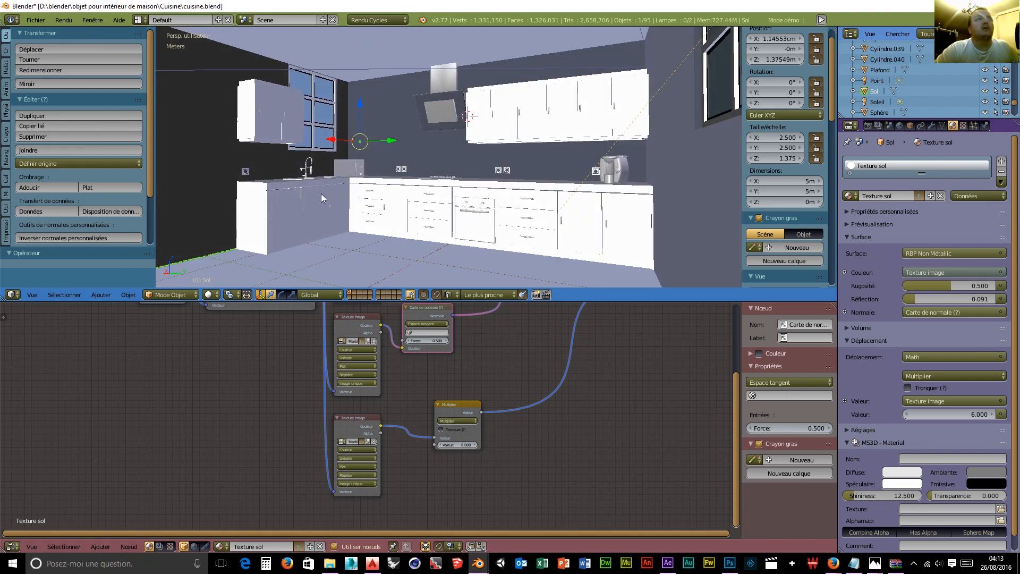
key(KP_0)
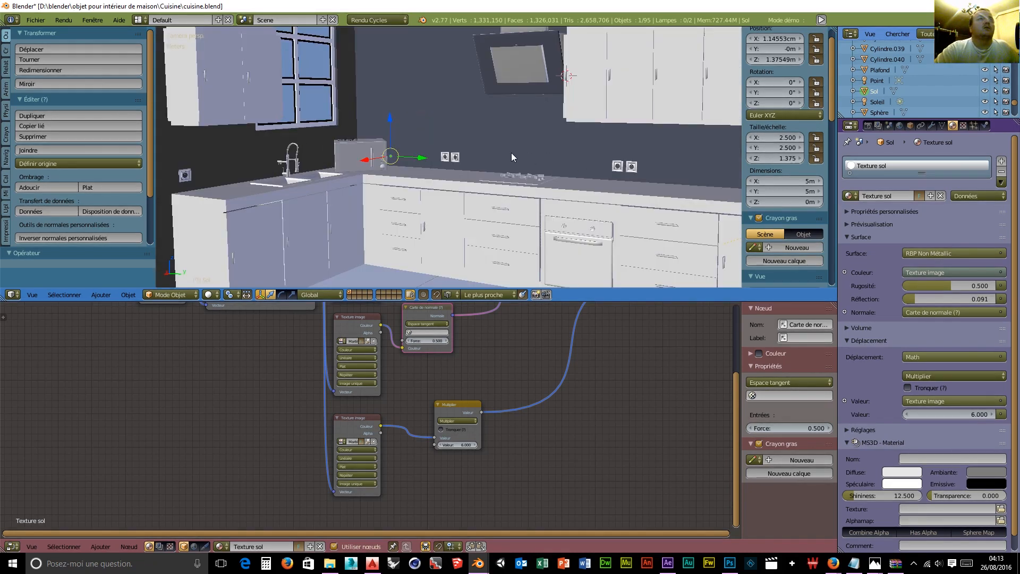
click(186, 293)
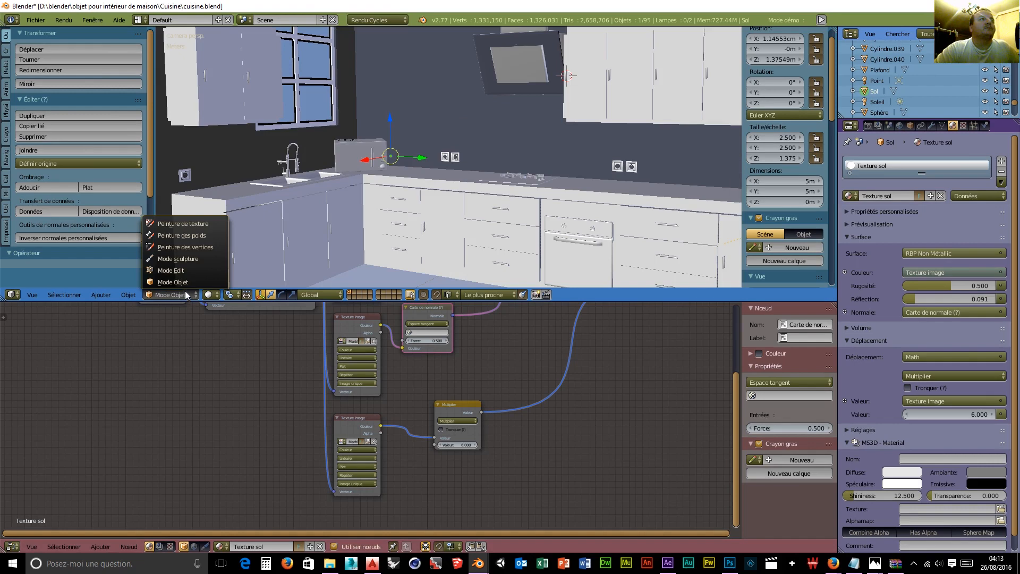
click(177, 281)
click(211, 294)
click(220, 270)
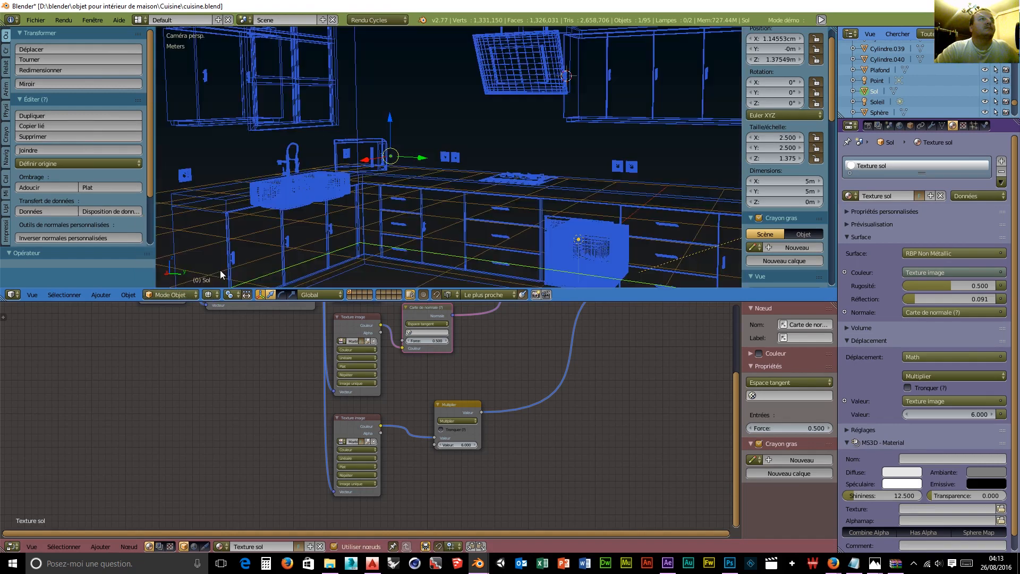
key(KP_0)
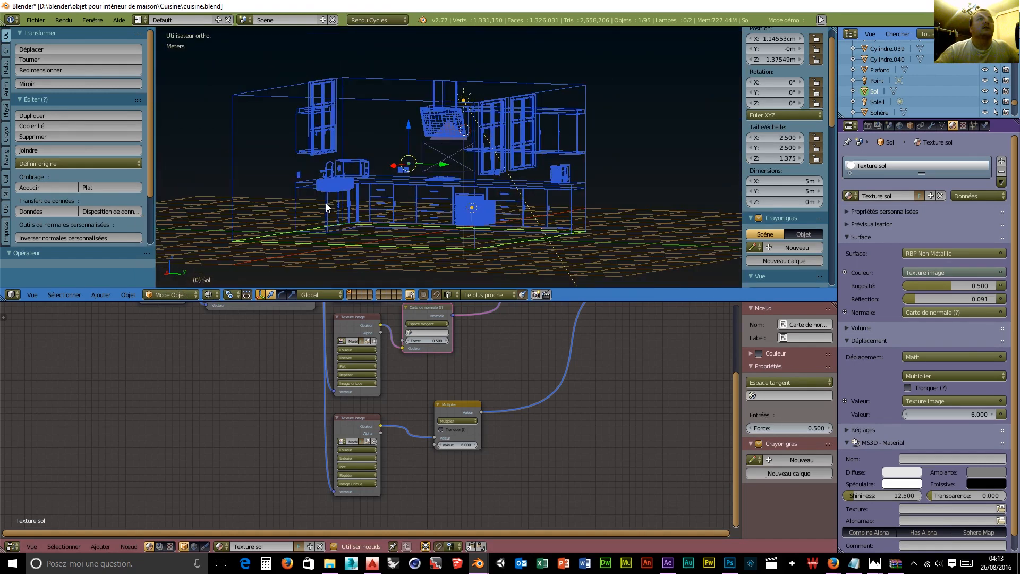
Step: In the right orthographic view, place the 3D cursor at the centre of the socket nearer the hob in the toaster-side pair
key(KP_3)
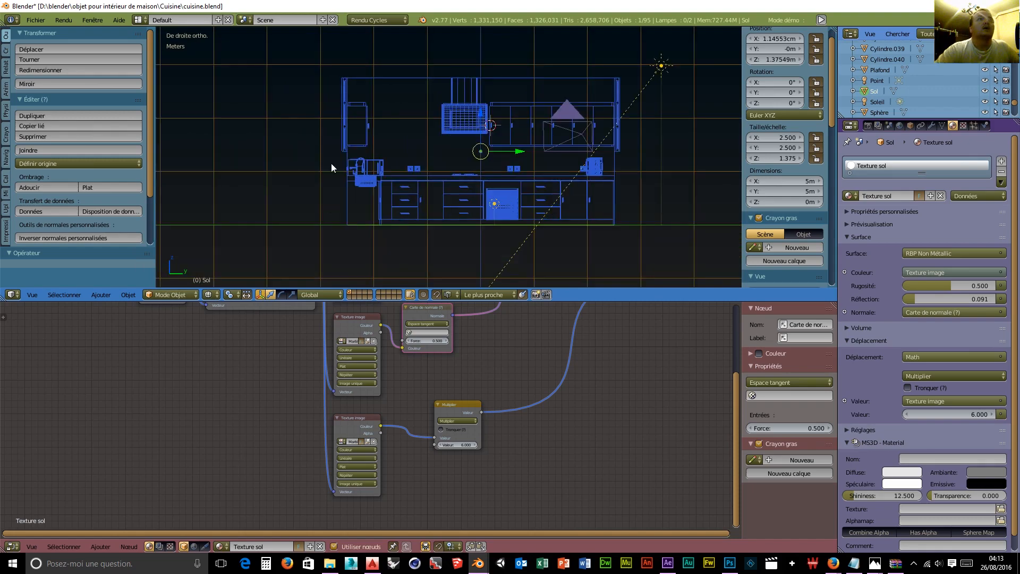
scroll(416, 175, up, 5)
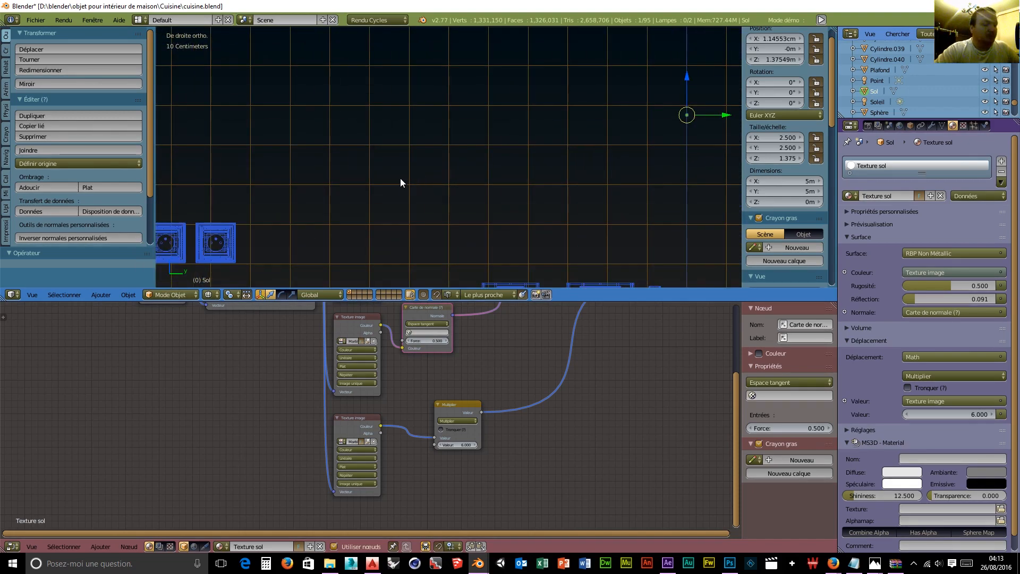
shift+middle_drag(401, 179, 649, 116)
scroll(557, 175, up, 5)
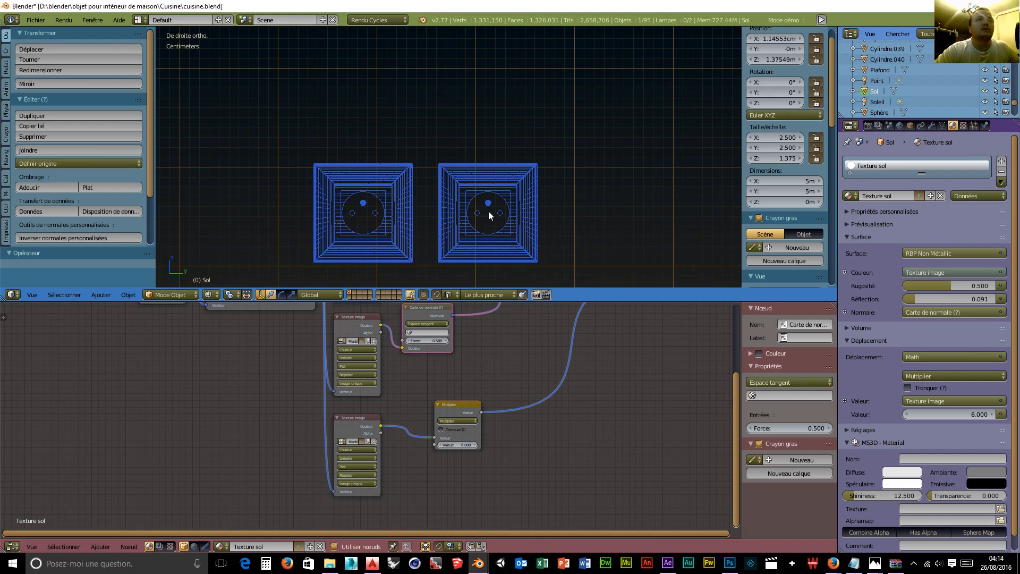
scroll(511, 215, down, 3)
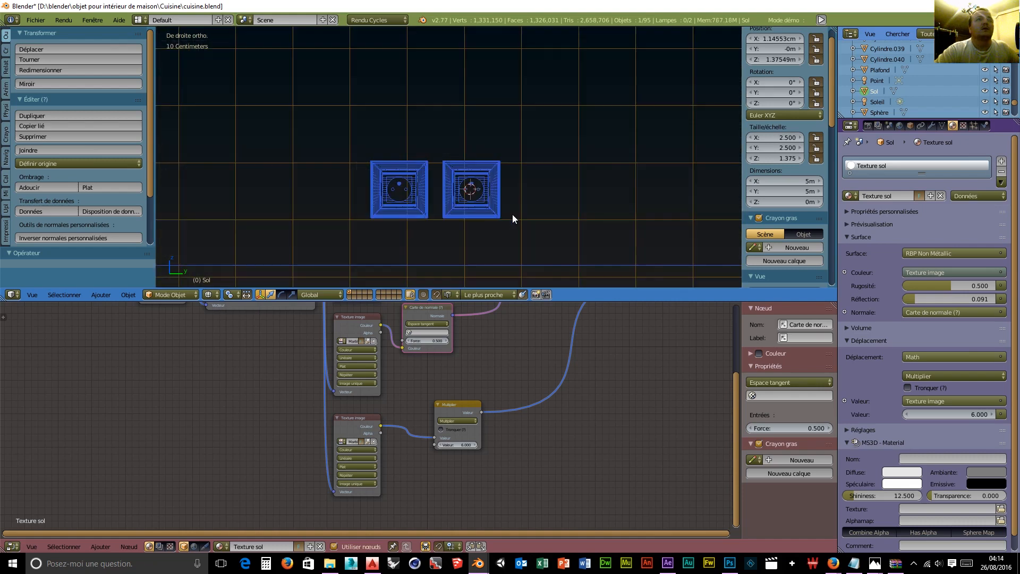
Step: Add a mesh cylinder at the 3D cursor and scale it down uniformly to about 0.11
key(shift+a)
mouse_move(524, 200)
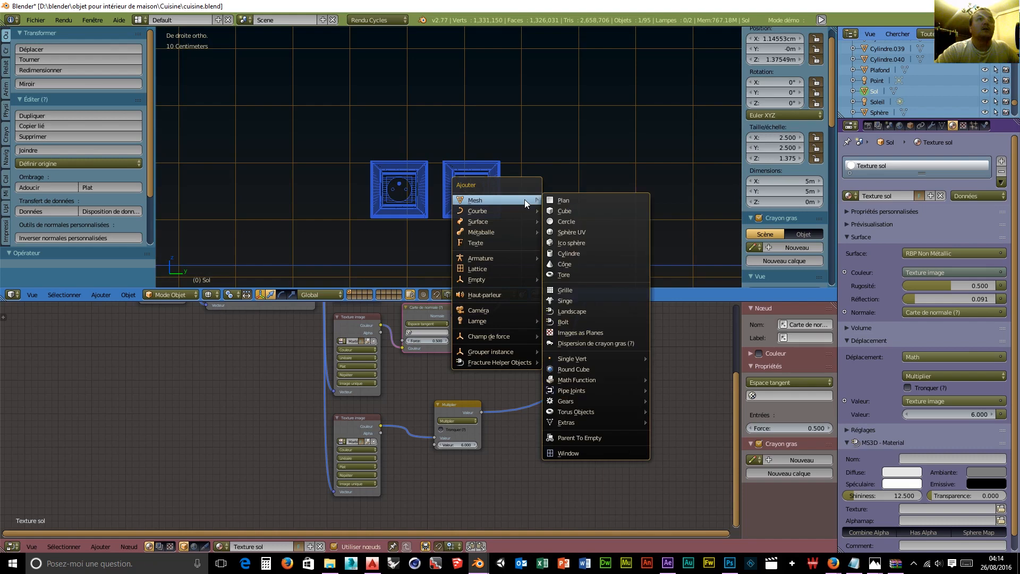
click(582, 253)
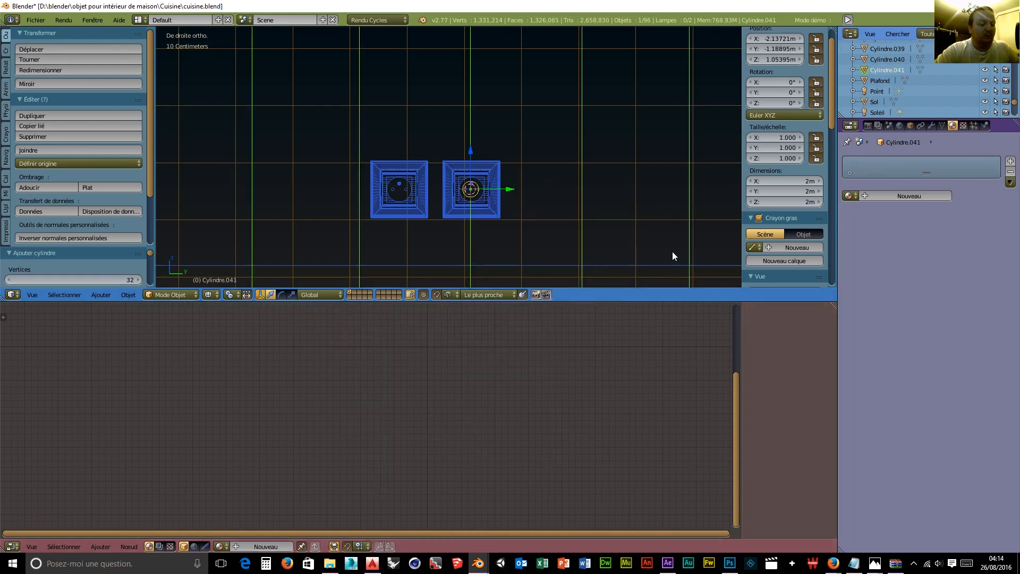
key(s)
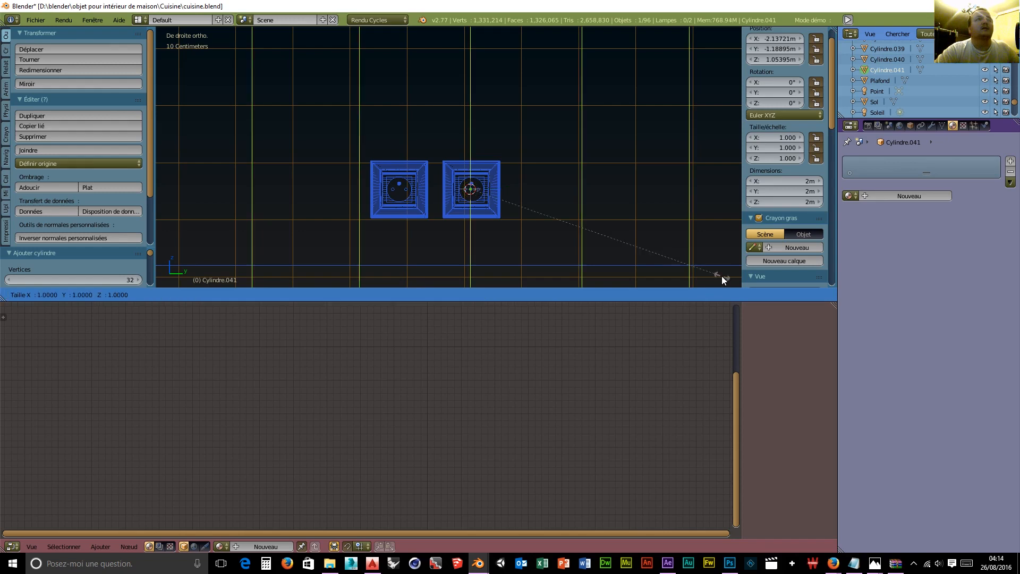
click(492, 210)
Step: Start the Screencast Keys display in the viewport
scroll(809, 215, down, 8)
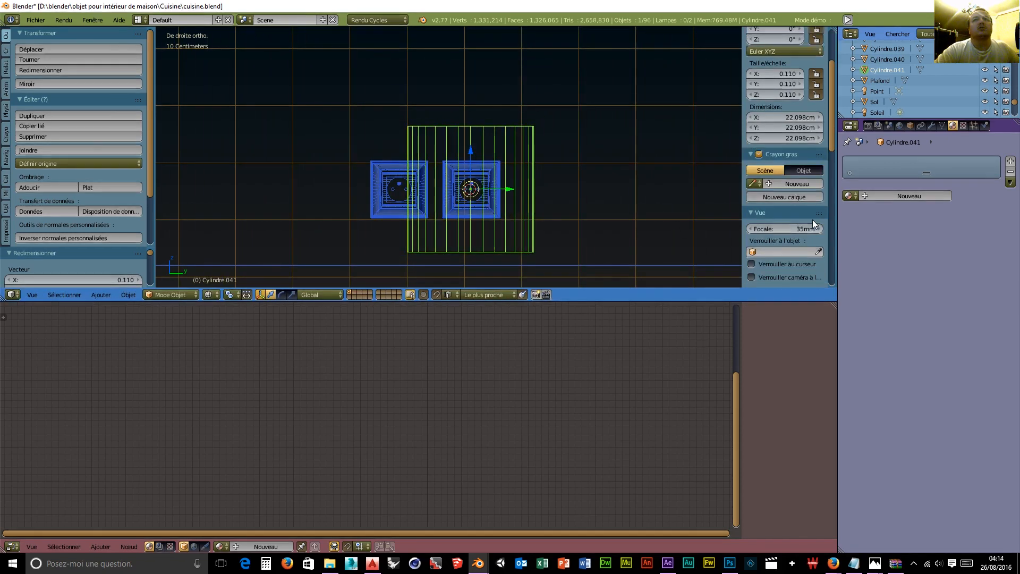
scroll(807, 212, down, 12)
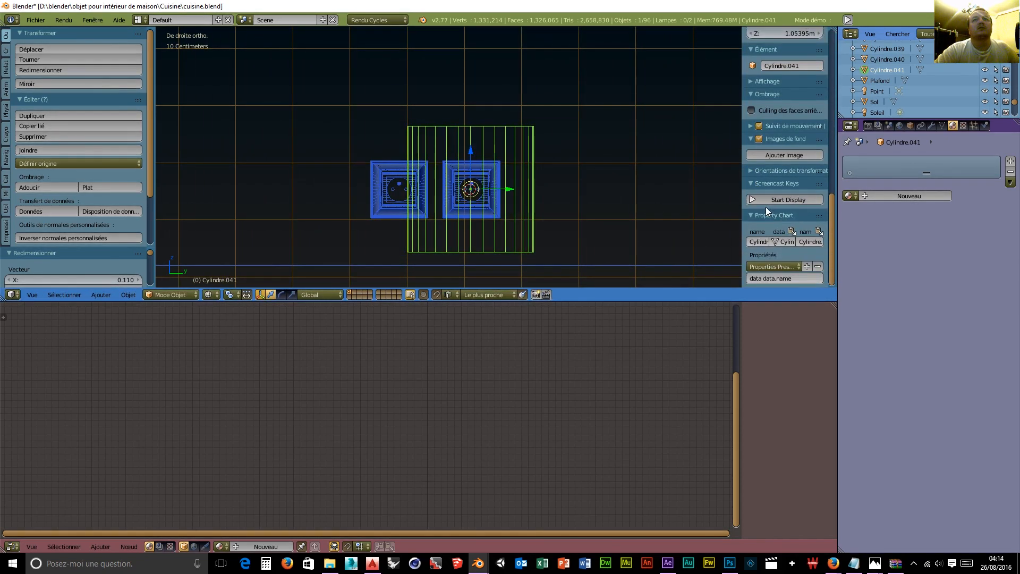
click(760, 199)
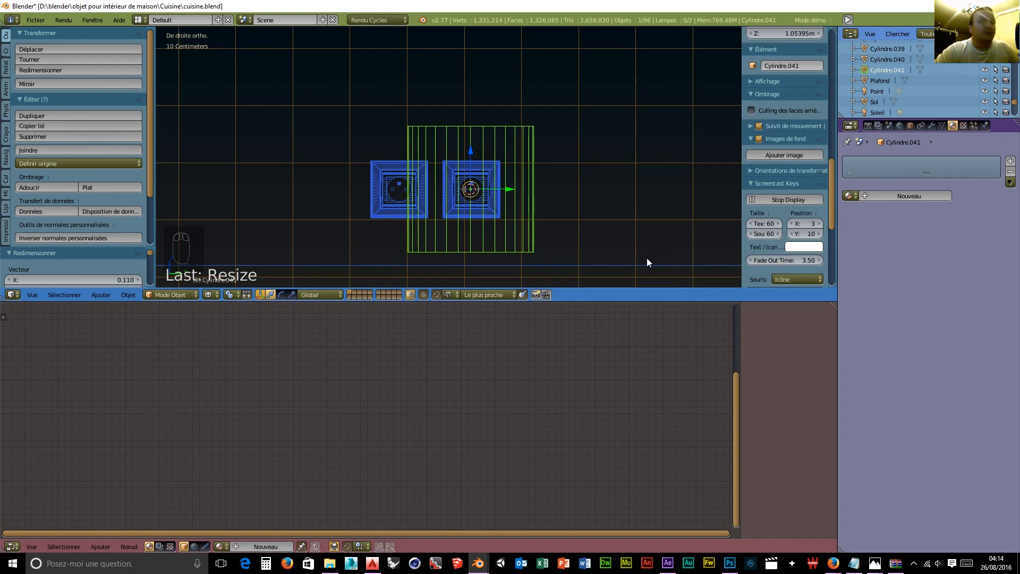
Step: Scale the cylinder down uniformly to fit inside the socket's inner frame, centre it, and lengthen it along Z by a factor of about 4.02
key(s)
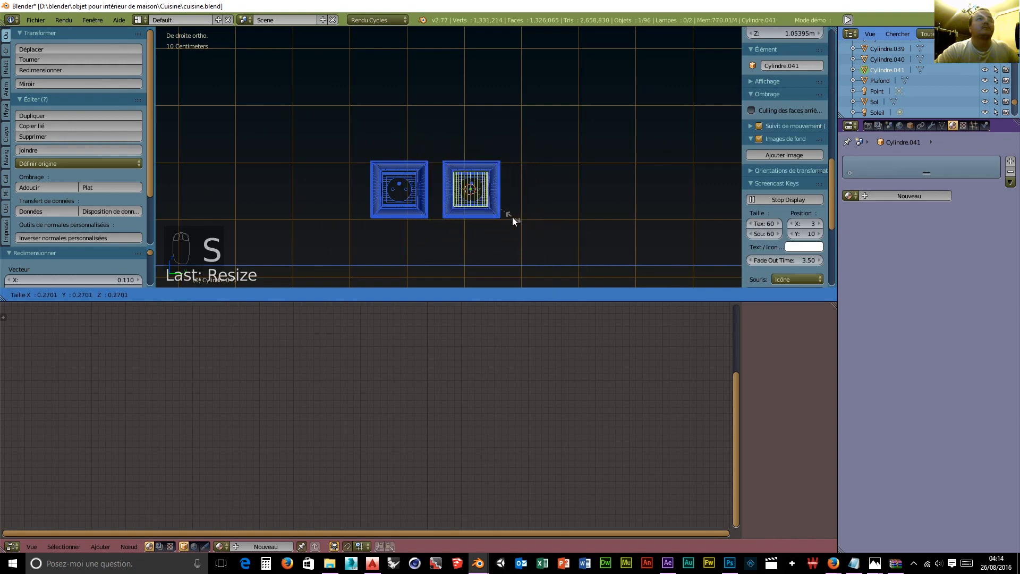
click(504, 215)
drag(509, 191, 511, 190)
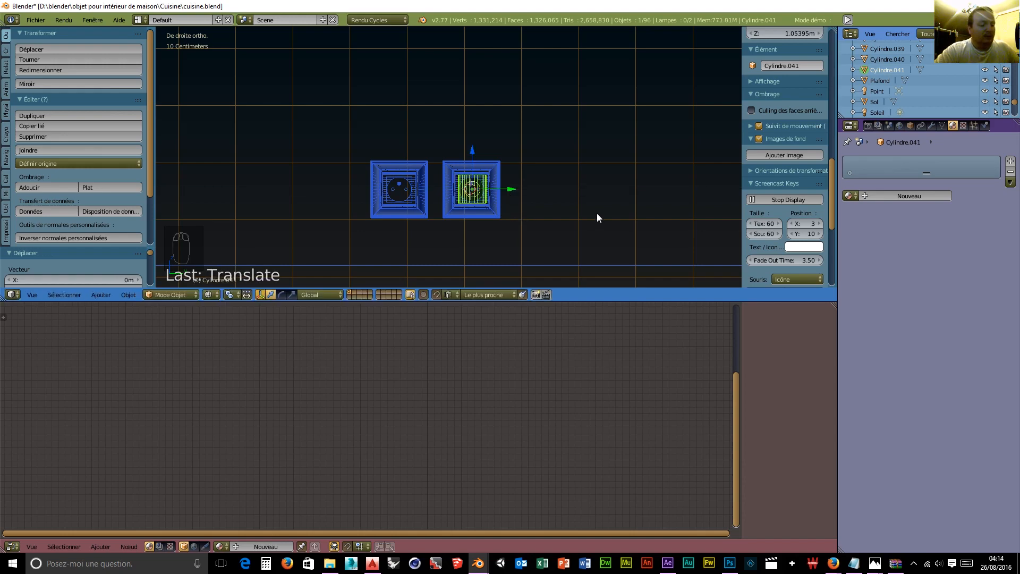
key(s)
key(z)
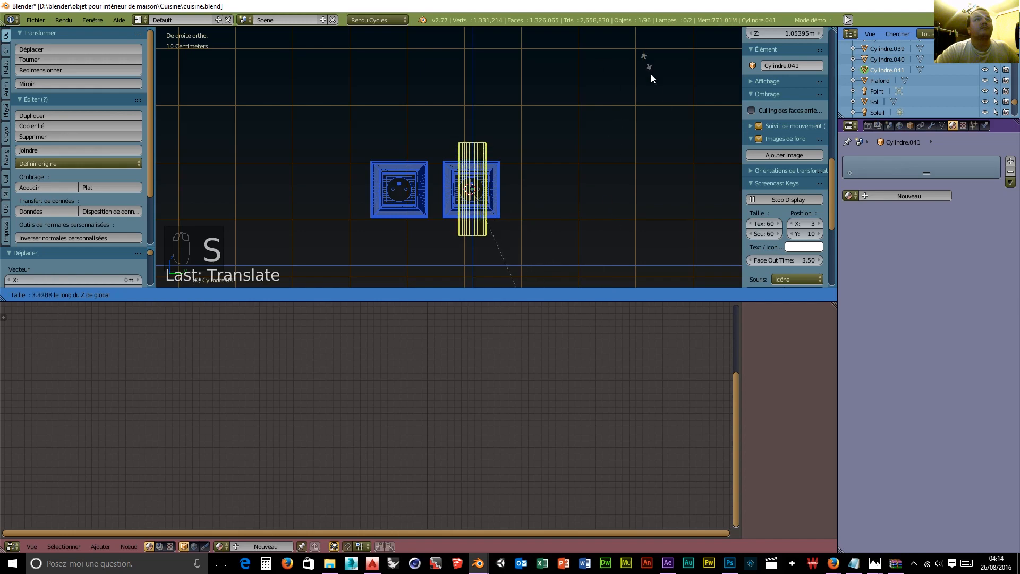
click(665, 142)
Step: Rotate the cylinder 90° about the global Y axis and nudge it along Y to centre it on the socket
key(r)
key(y)
text(90)
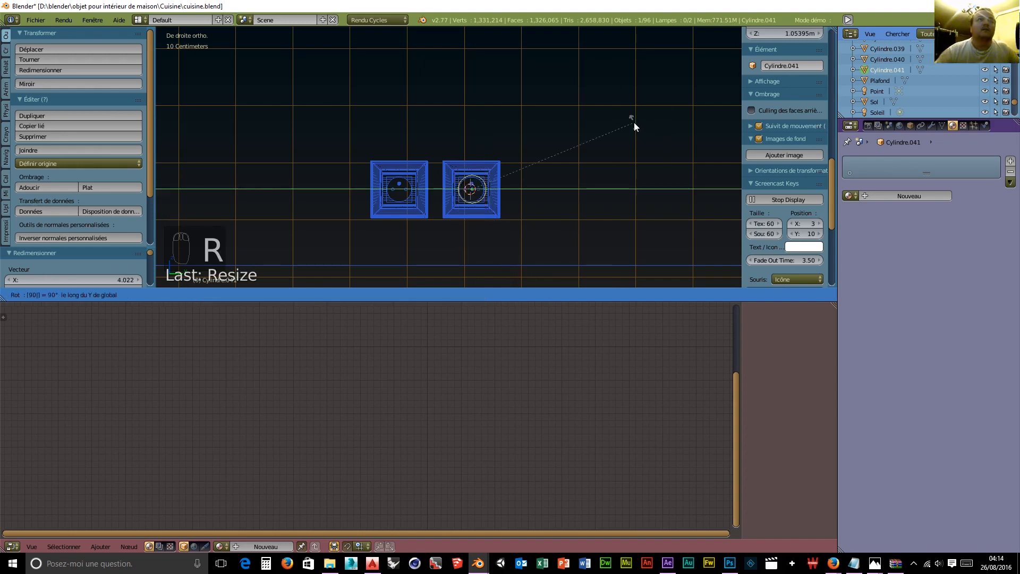
key(Return)
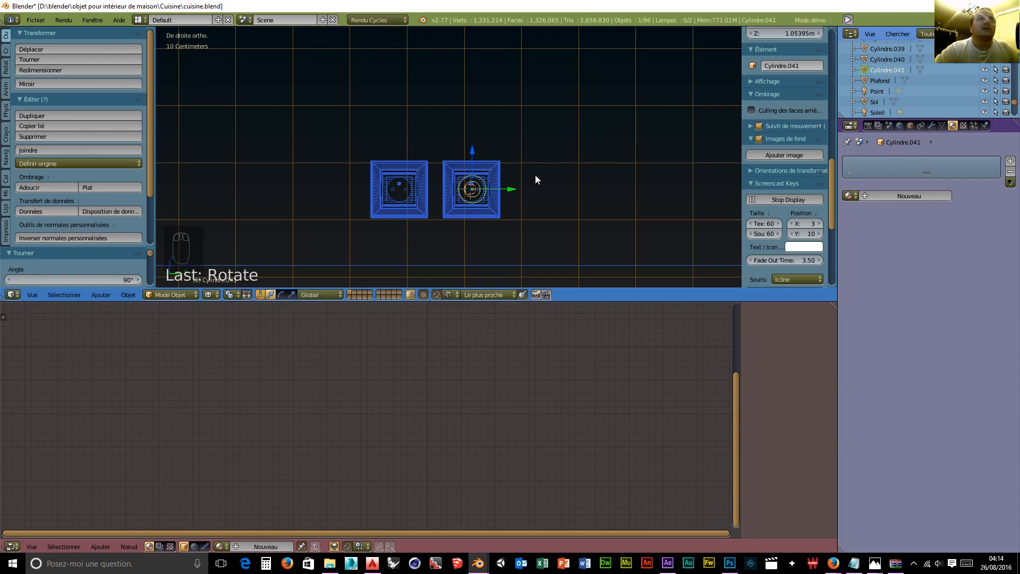
drag(511, 188, 512, 188)
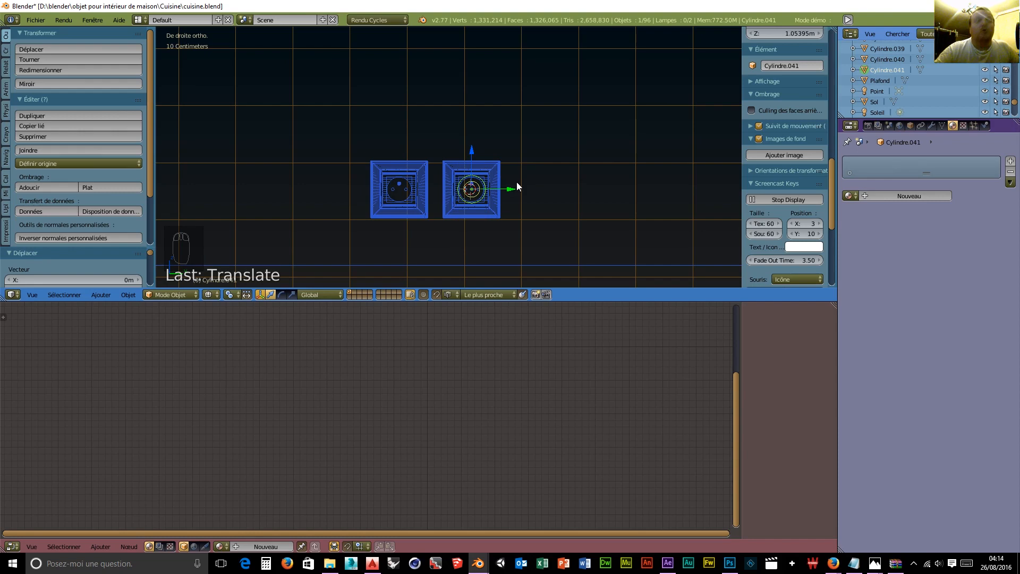
Step: In the top view, move the cylinder about -35.66 cm along X so that it passes through the socket wall
key(KP_7)
scroll(579, 170, down, 7)
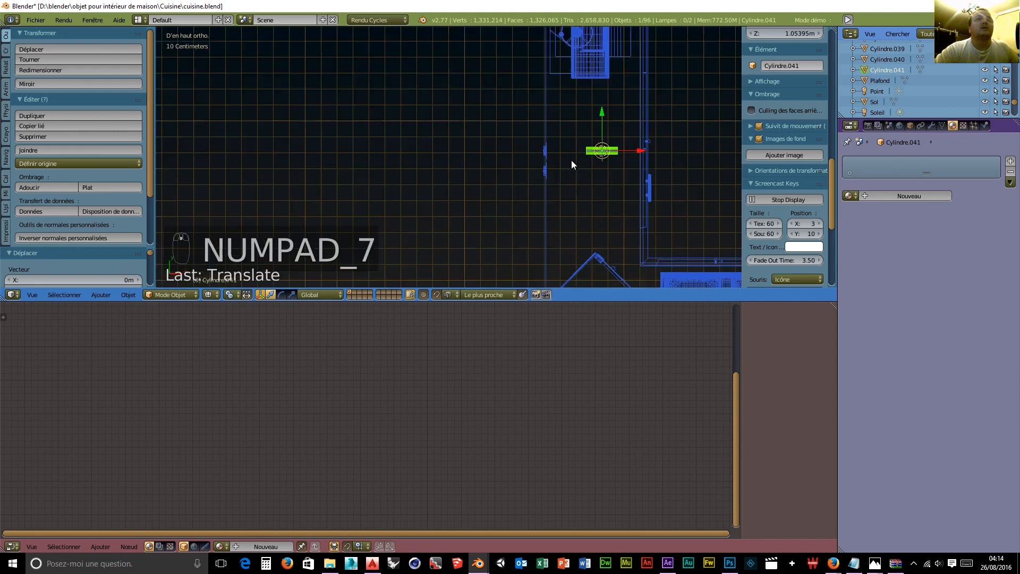
drag(636, 152, 581, 156)
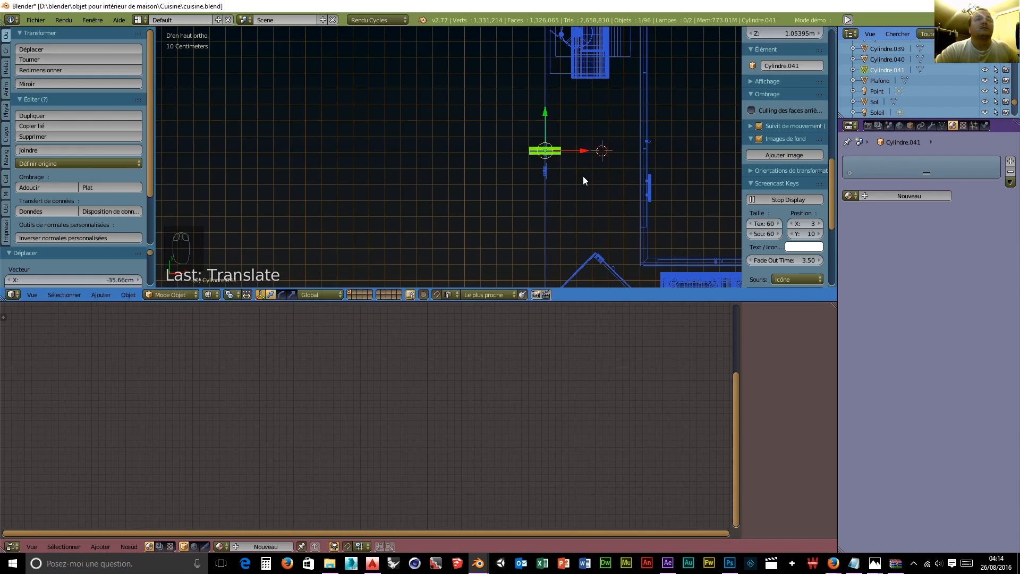
Step: Select the room's wall object and add a Boolean modifier to it with the operation set to Difference
middle_drag(632, 213, 447, 180)
scroll(447, 179, up, 4)
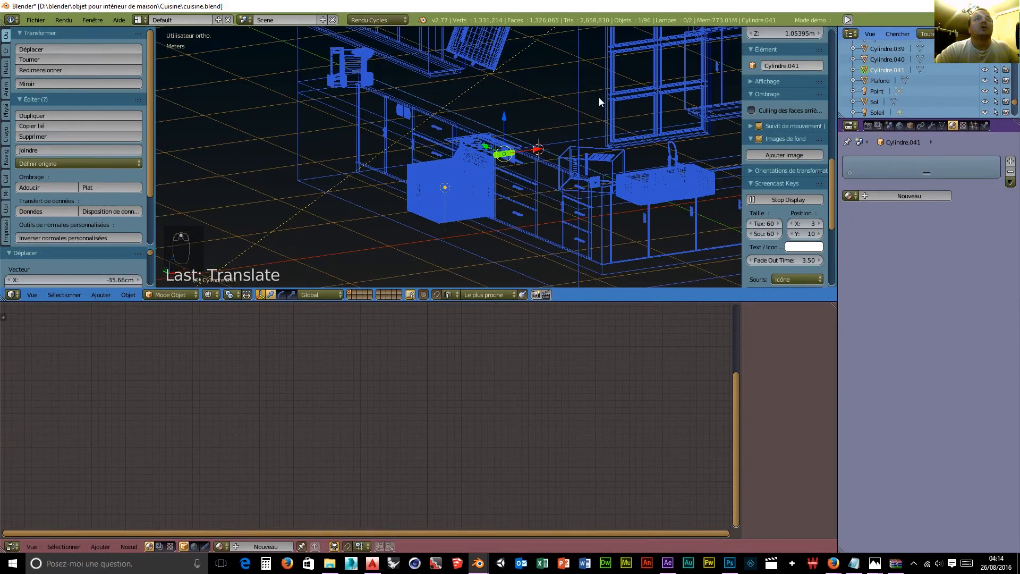
right_click(578, 114)
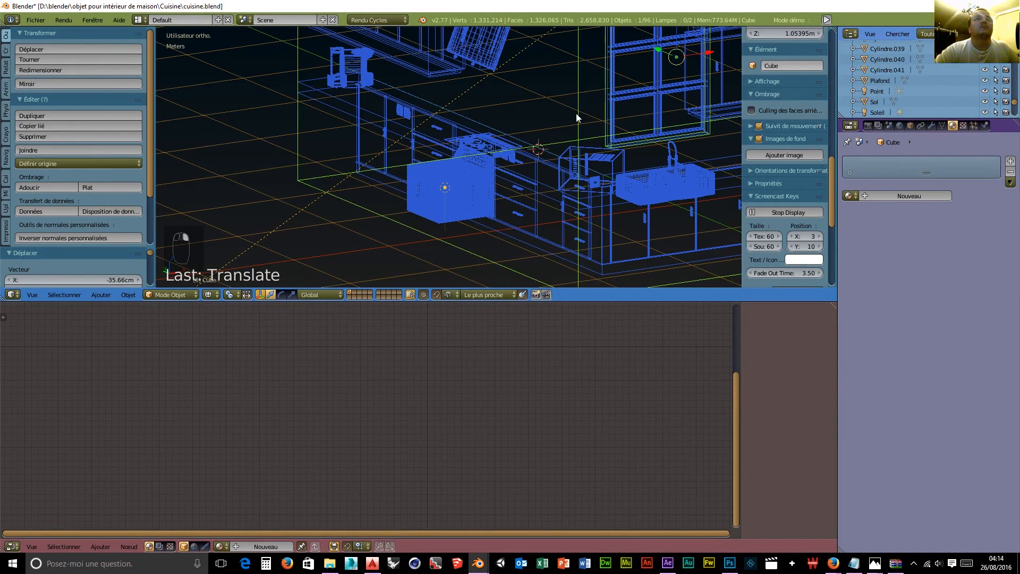
scroll(576, 113, down, 4)
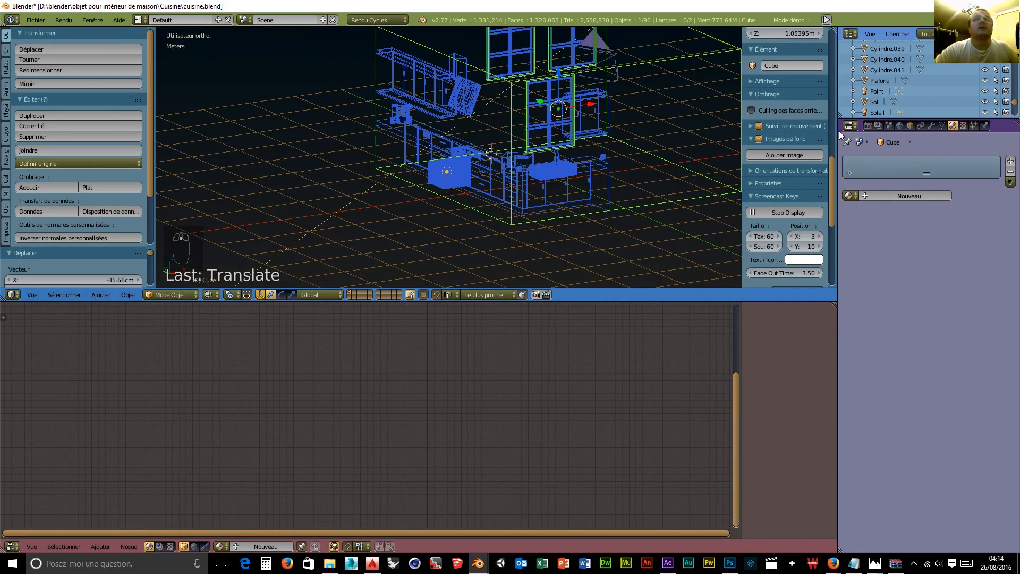
click(932, 125)
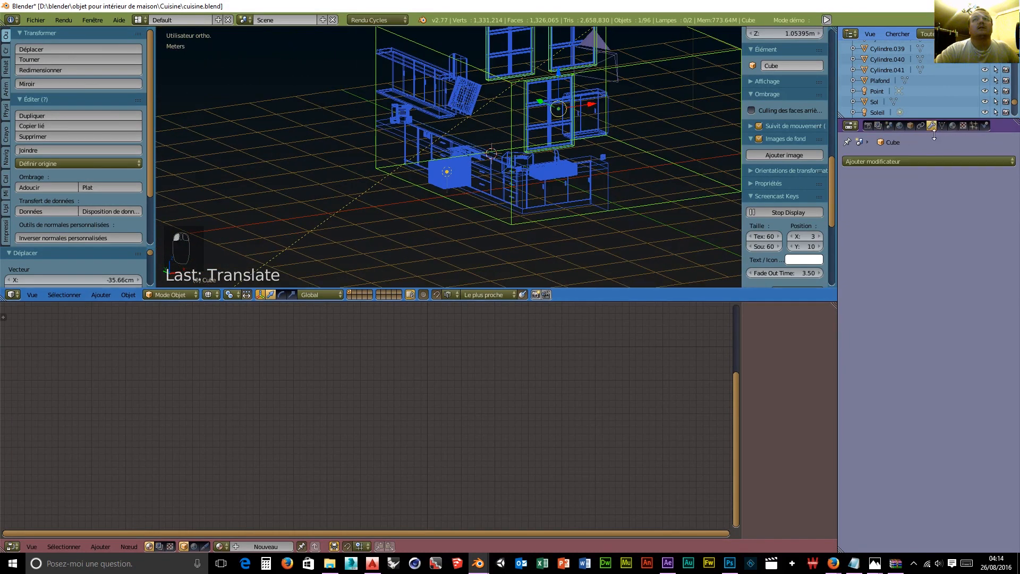
click(892, 161)
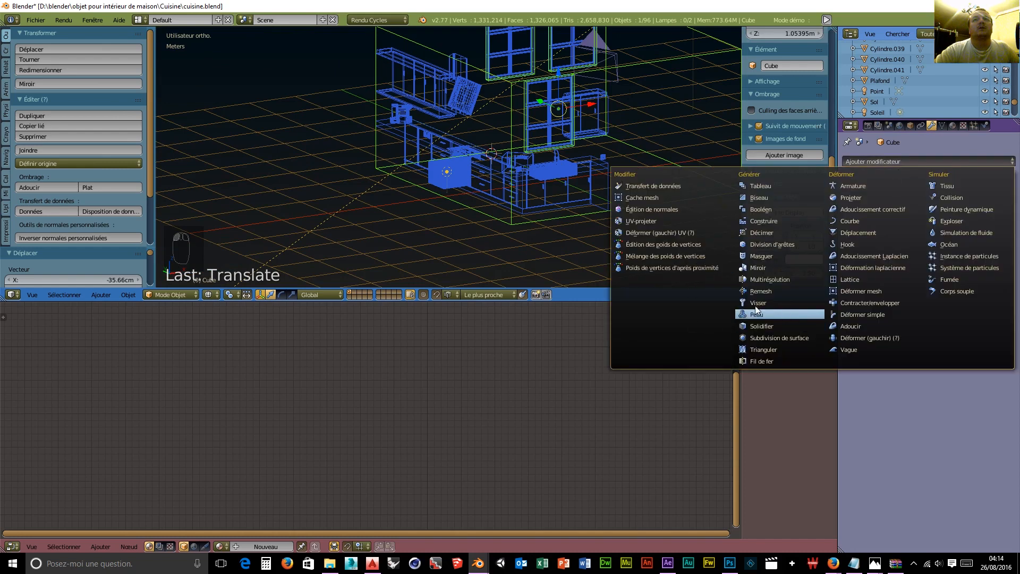
click(768, 208)
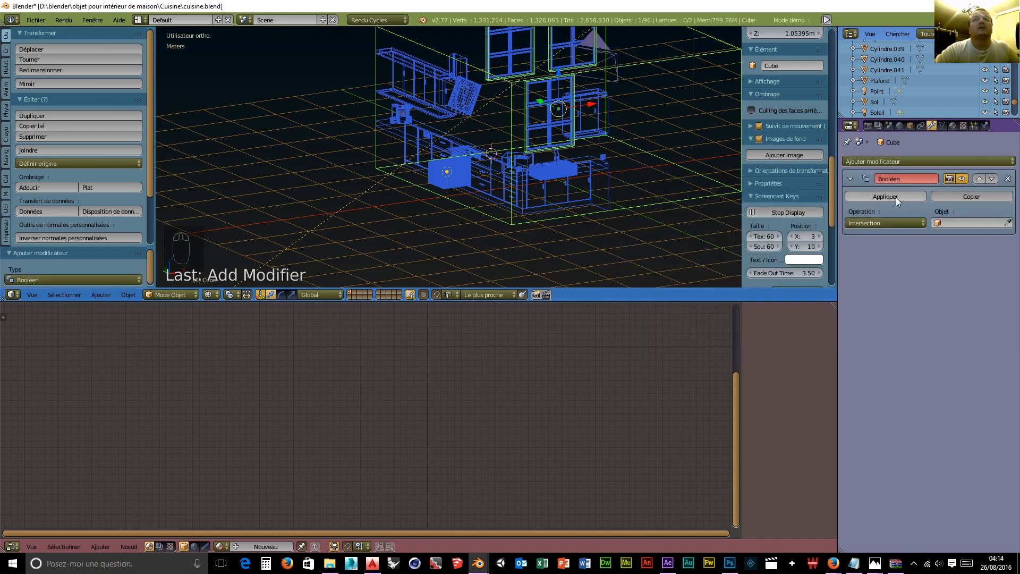
click(907, 223)
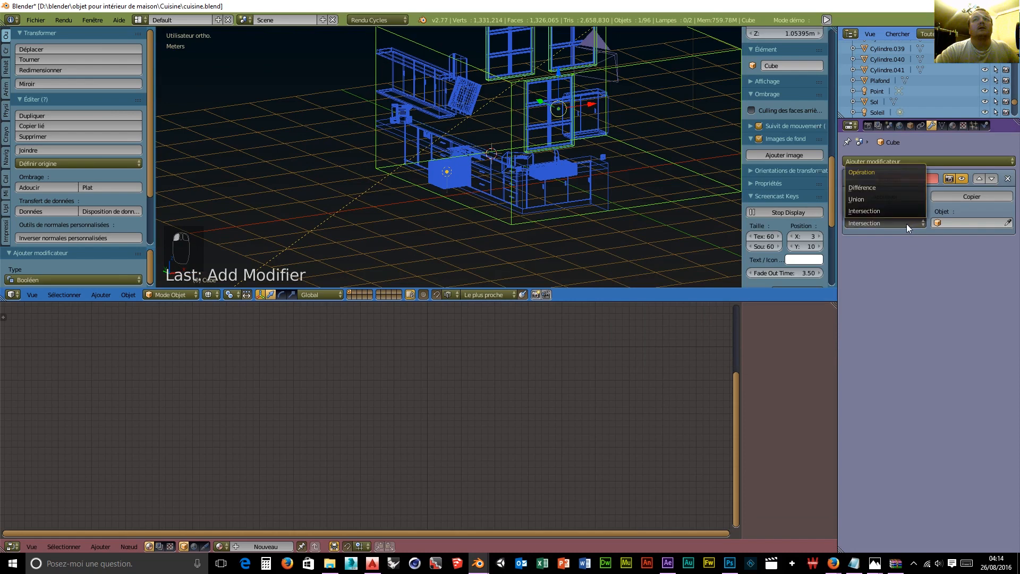
click(861, 187)
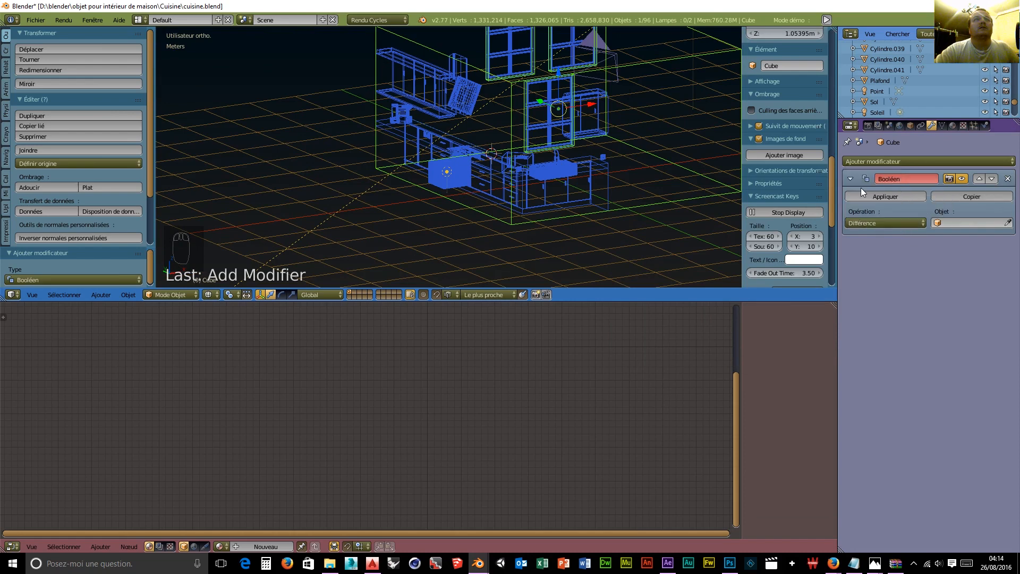
Step: Pick the cylinder crossing the wall as the Boolean modifier's object and apply the modifier
click(1009, 223)
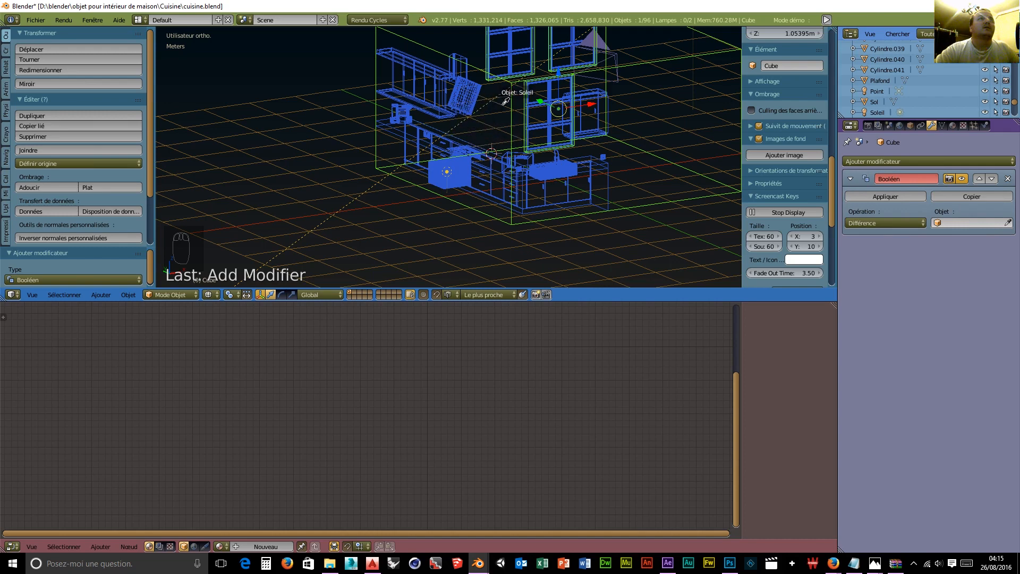
key(Escape)
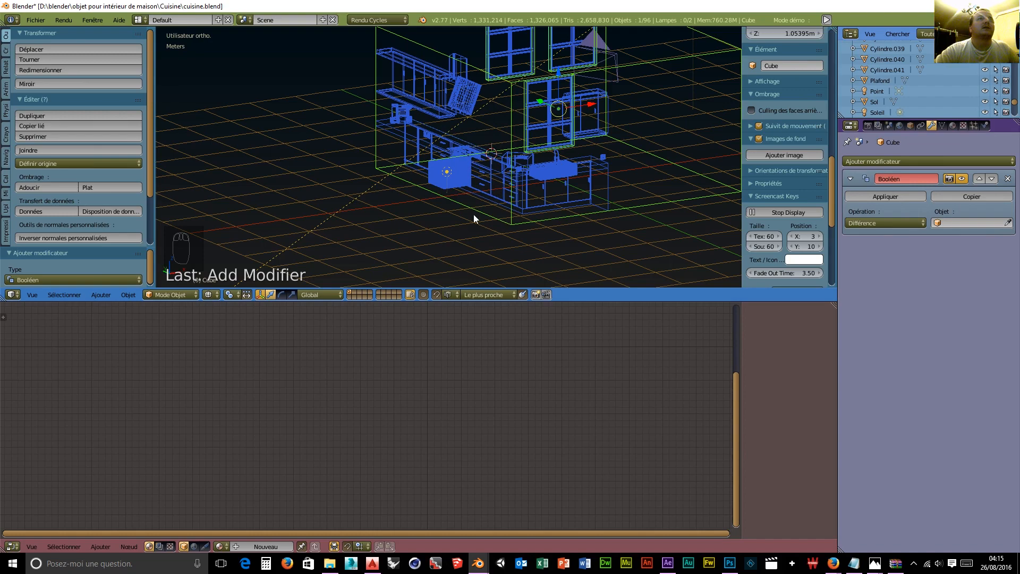
scroll(479, 217, up, 4)
scroll(491, 176, up, 4)
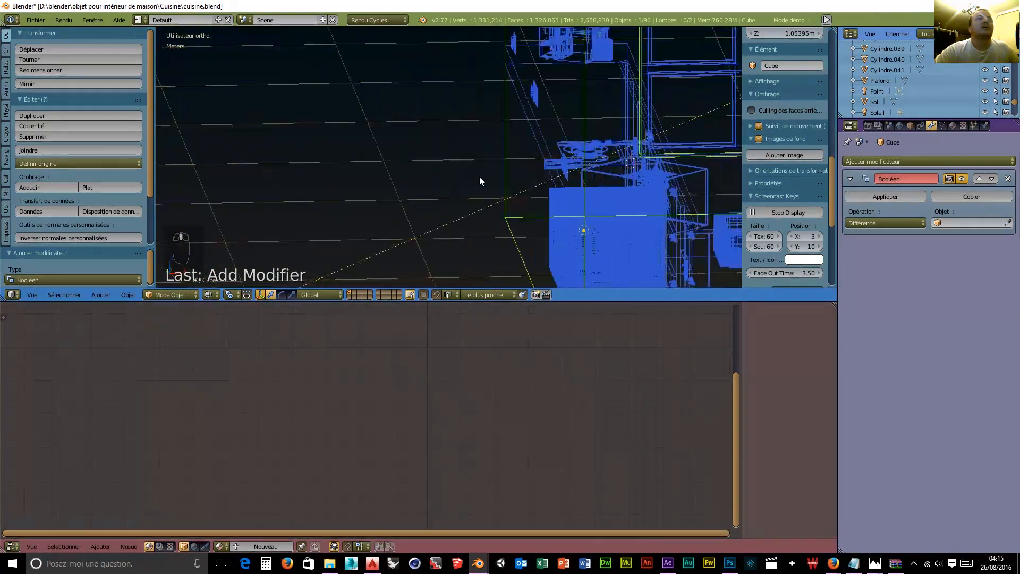
click(1006, 222)
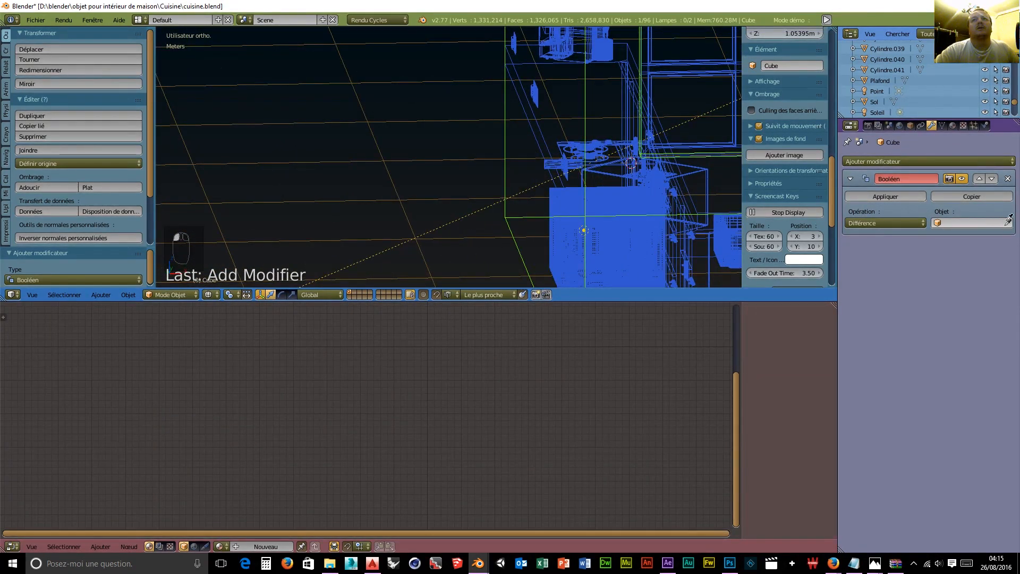
click(551, 158)
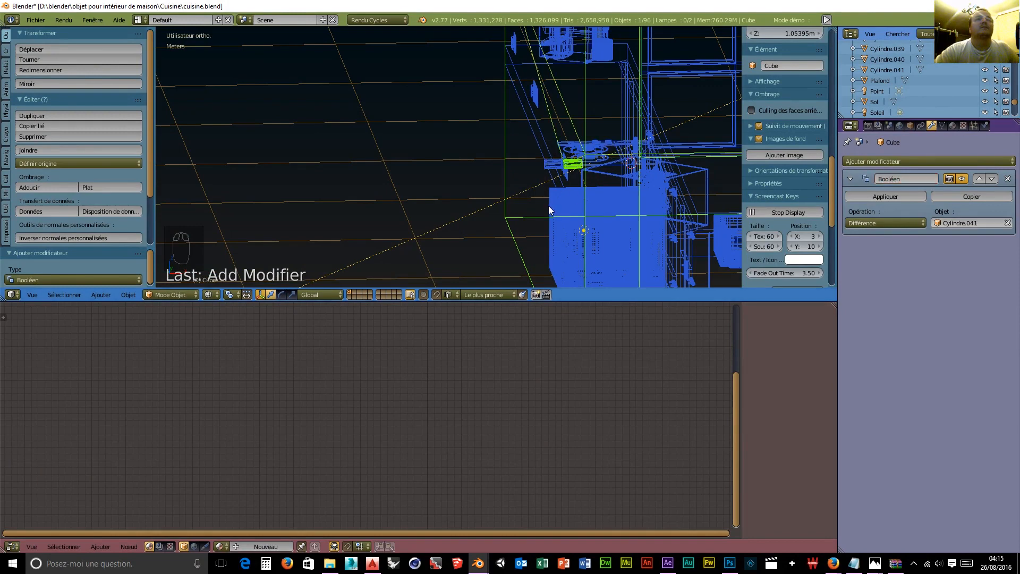
scroll(548, 209, down, 1)
scroll(549, 208, up, 5)
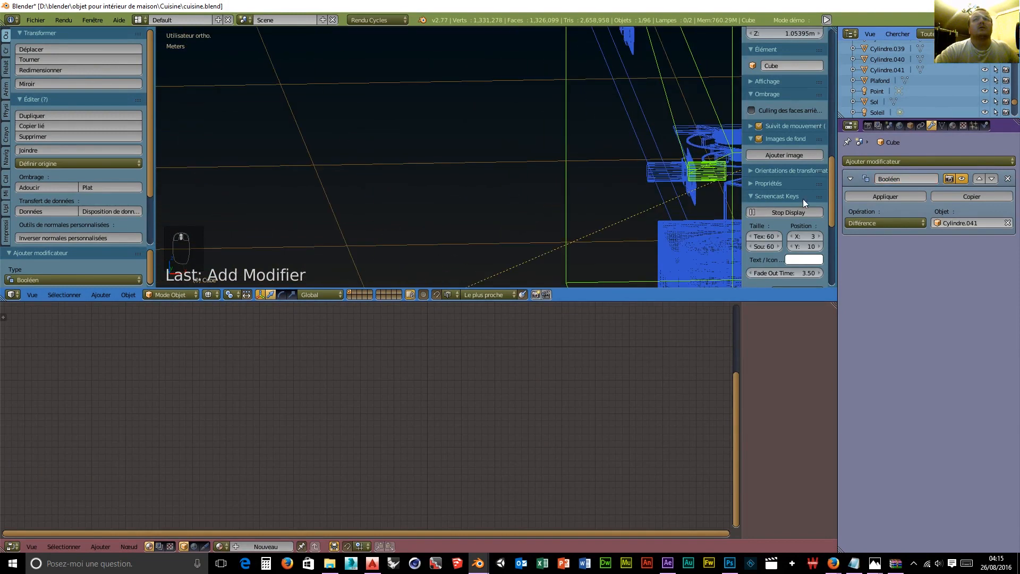
click(884, 196)
Step: Delete the cylinder that was used to cut the wall
right_click(659, 177)
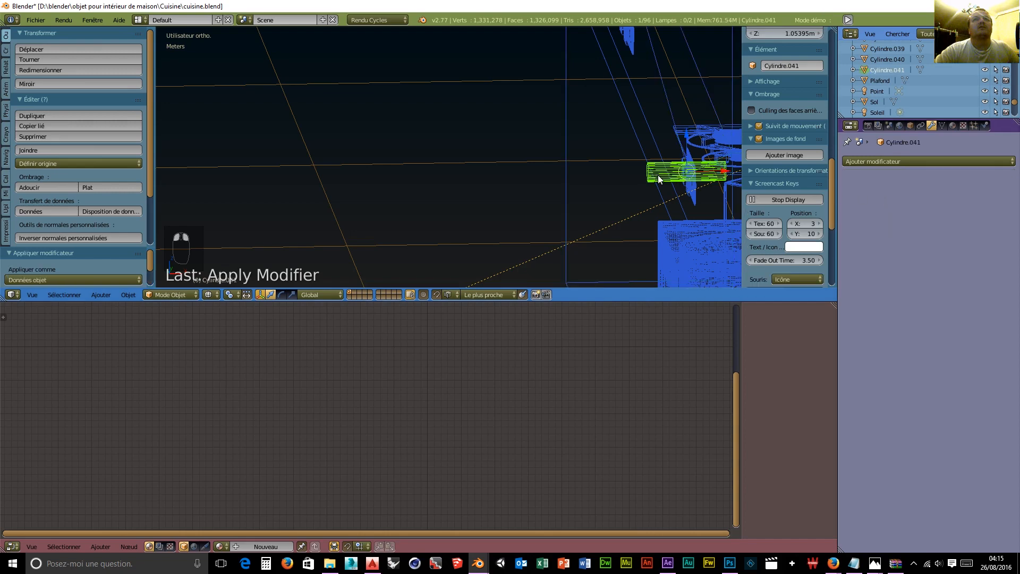
key(x)
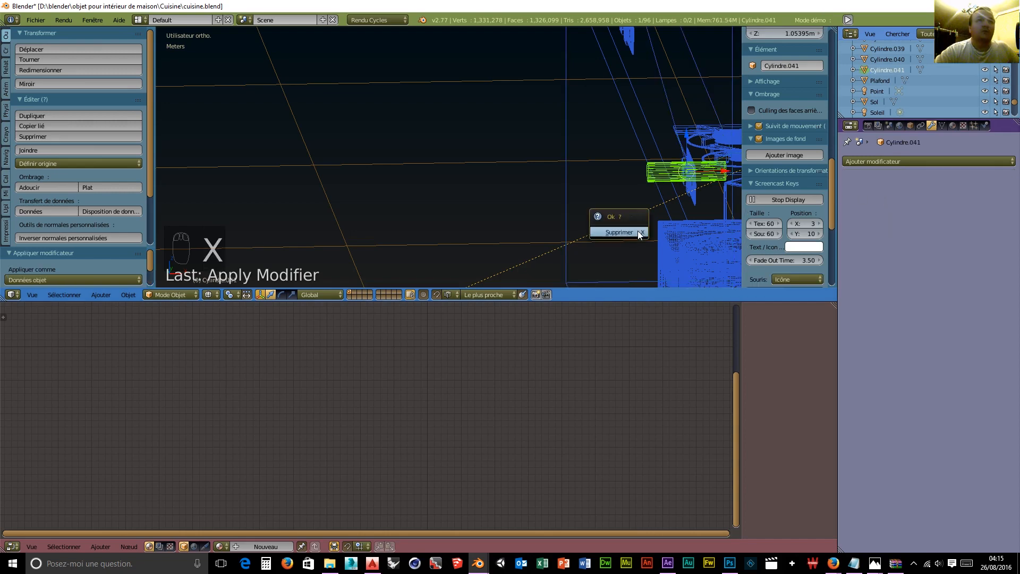
click(632, 232)
Step: Show the scene from the camera in solid shading, with the pair of sockets beside the hob seen close up
scroll(622, 232, up, 2)
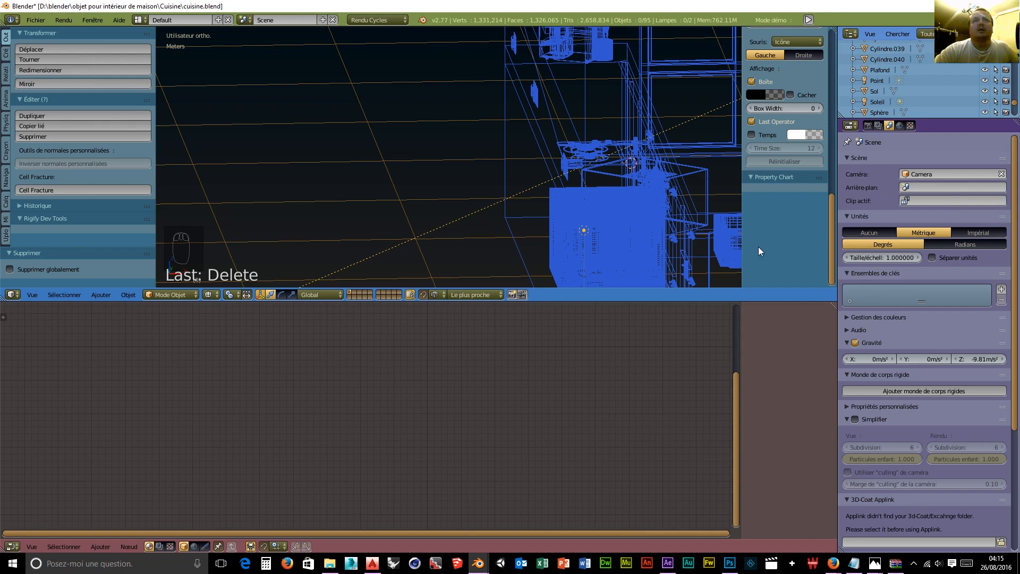
scroll(629, 230, down, 3)
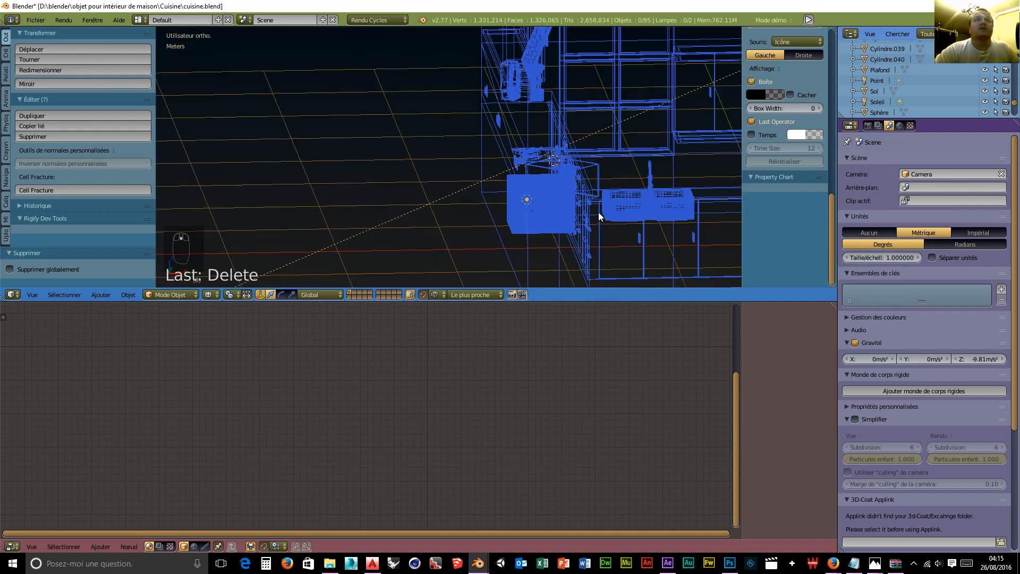
scroll(627, 244, up, 4)
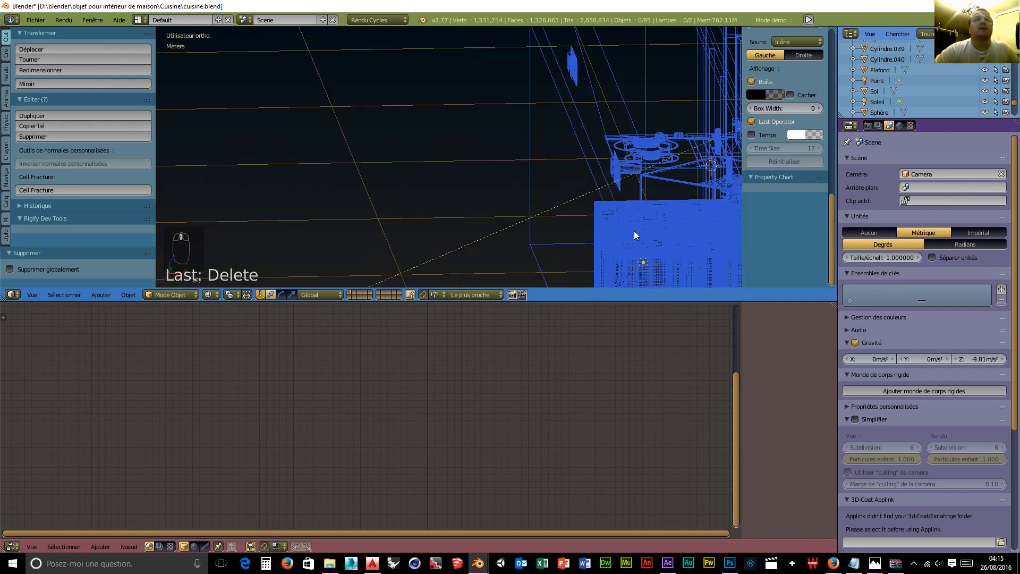
middle_drag(638, 225, 509, 228)
key(KP_0)
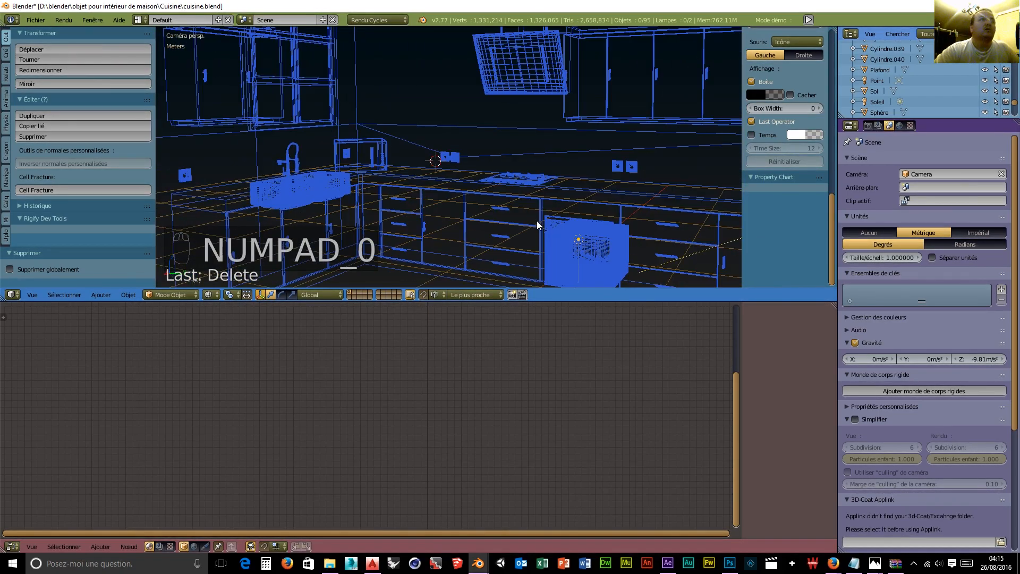
click(210, 296)
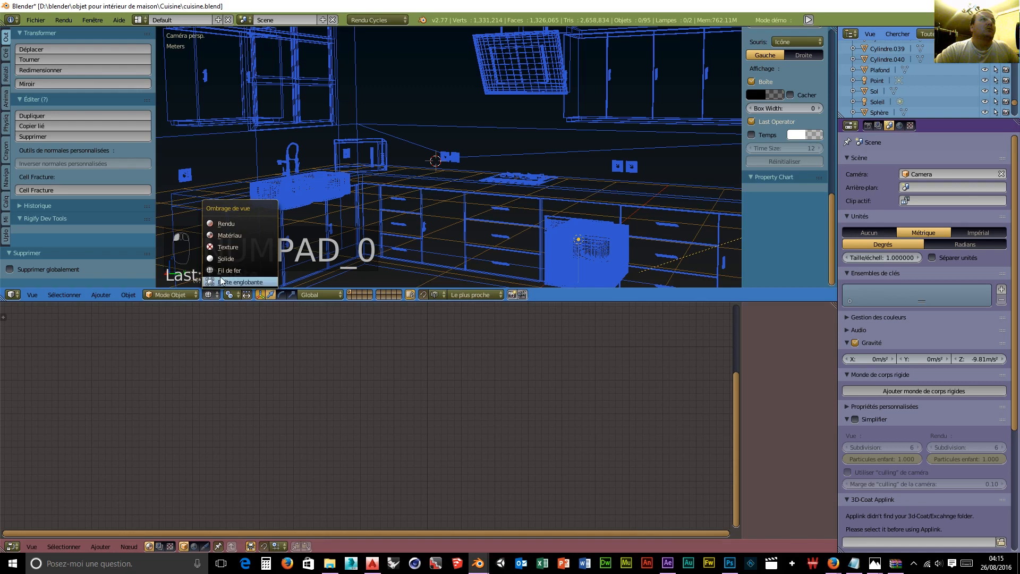
click(225, 257)
scroll(423, 185, up, 10)
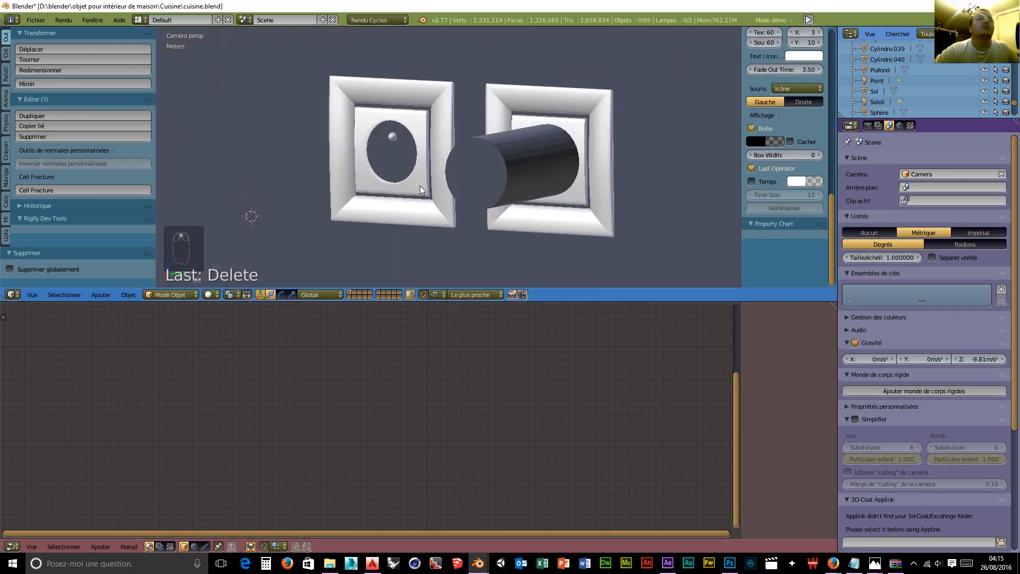
Step: In the wall's edit mode, move the end face of the tube protruding through the socket about -14.85 cm along X, behind the socket
click(171, 295)
click(169, 281)
right_click(483, 169)
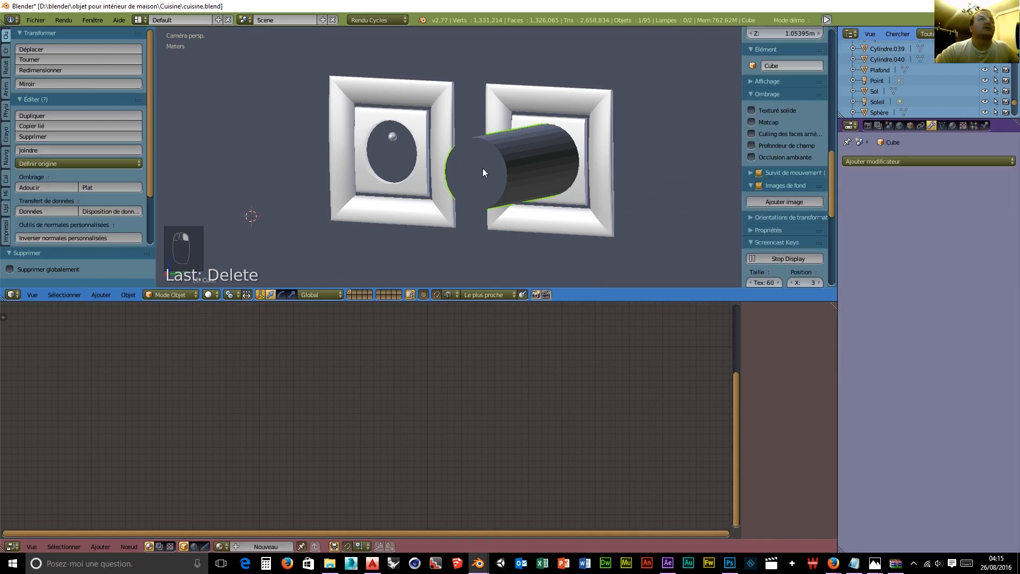
click(178, 295)
click(174, 266)
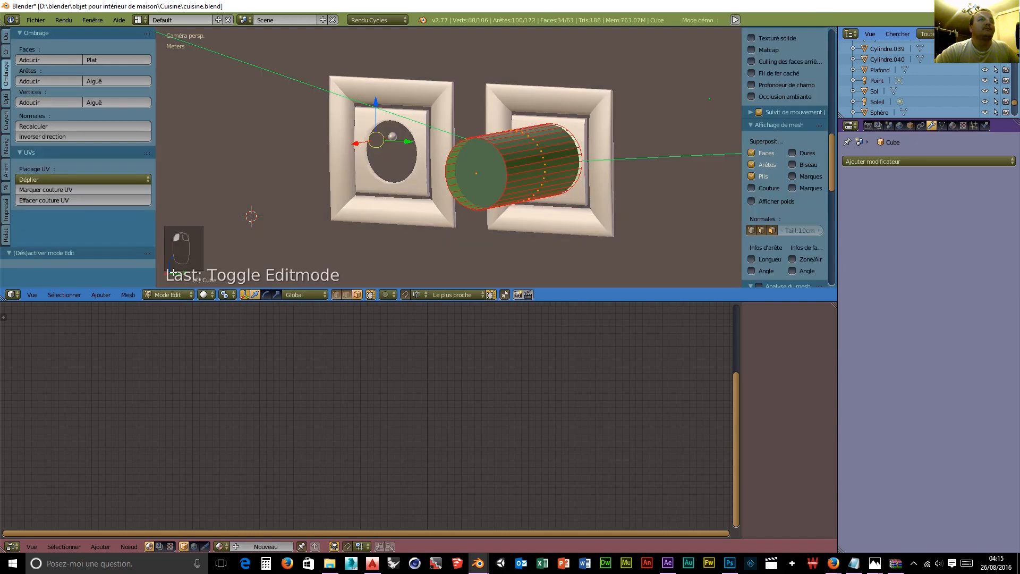
right_click(474, 176)
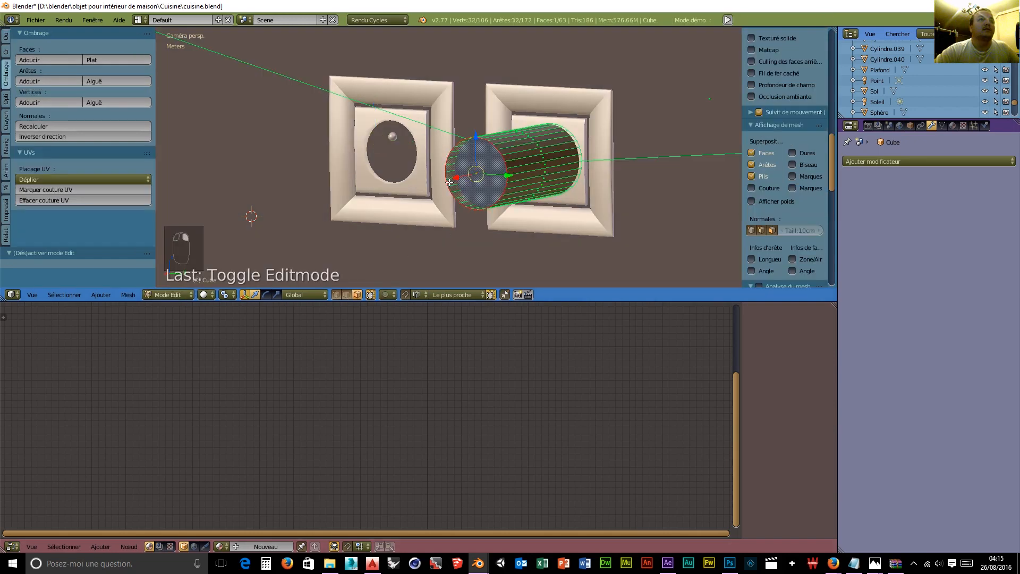
drag(453, 179, 556, 151)
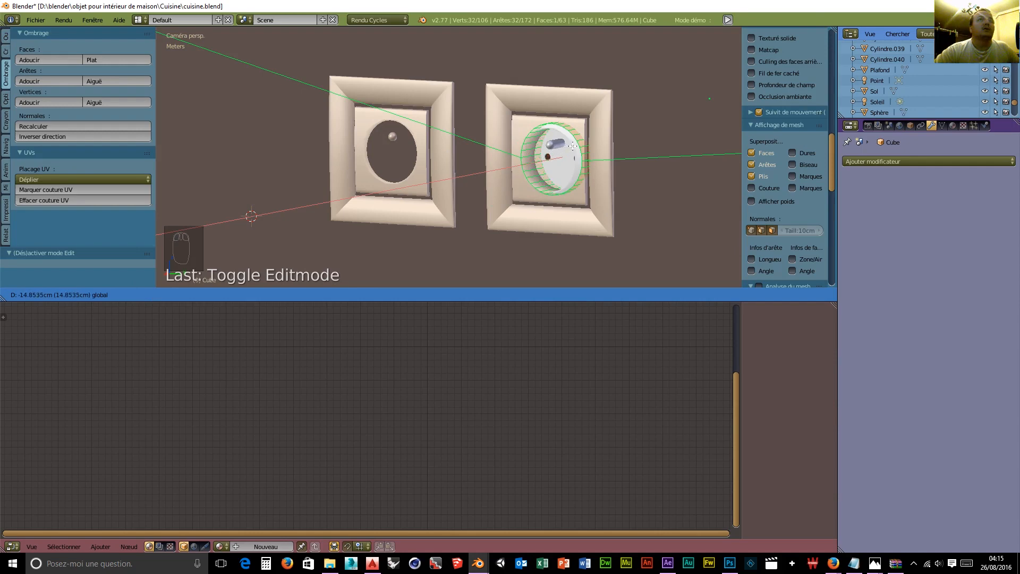
drag(573, 147, 572, 148)
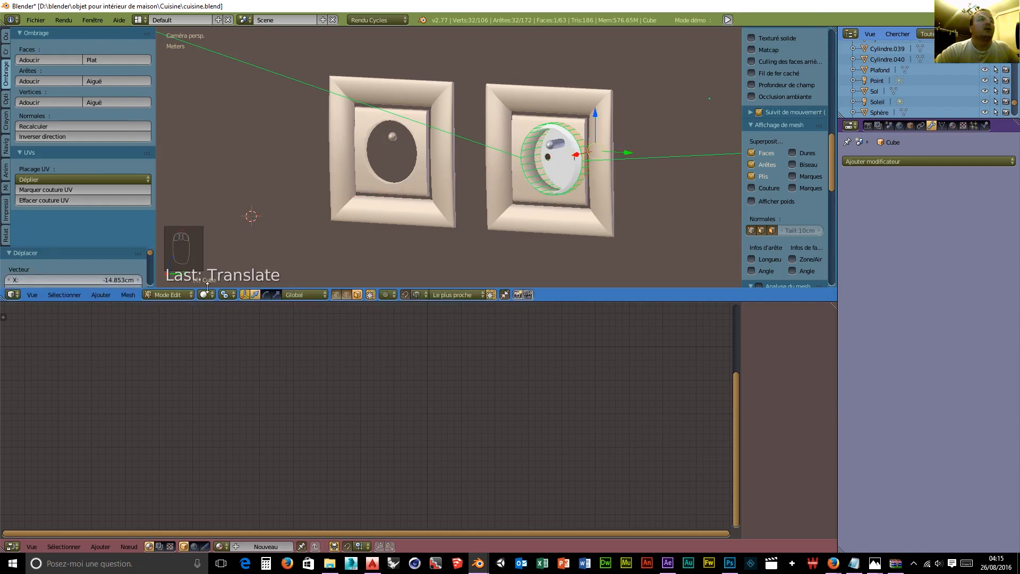
Step: Return the wall to object mode and preview-render a region framing both sockets, ending back in solid shading
click(168, 295)
click(178, 281)
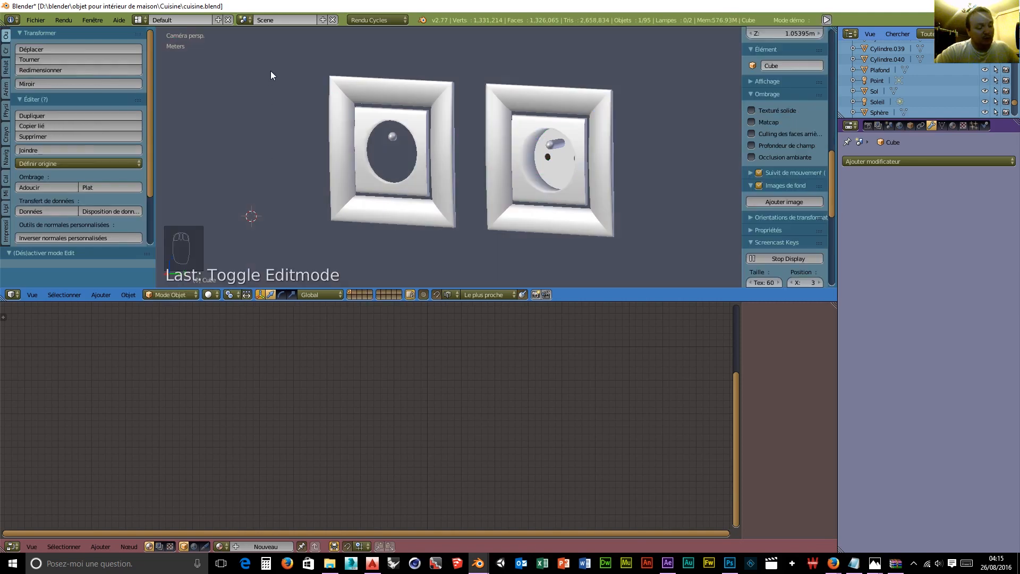
key(ctrl+b)
mouse_move(299, 57)
mouse_down()
mouse_move(328, 221)
mouse_move(639, 253)
mouse_up()
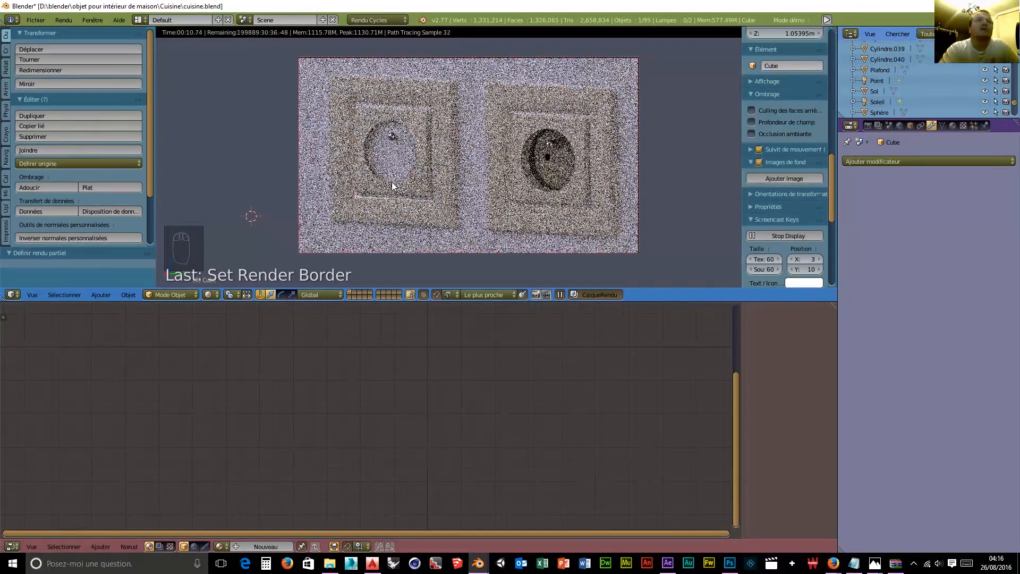
key(shift+z)
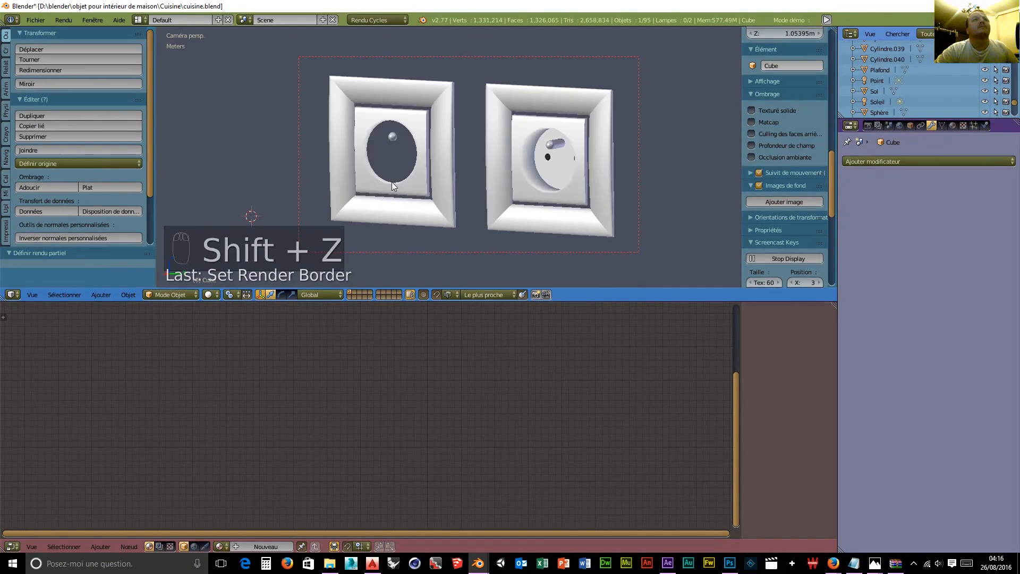
Step: Clear the render border around the sockets by redrawing it outside the camera frame
scroll(225, 113, down, 20)
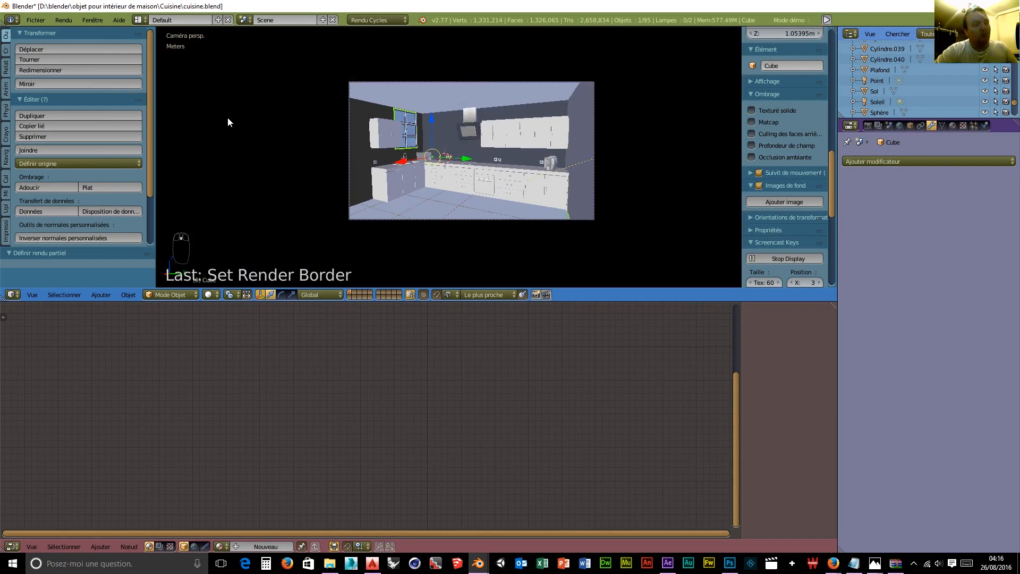
key(ctrl+b)
drag(229, 112, 244, 128)
Step: Examine the two sockets beside the hob up close in solid shading, then show the whole kitchen again
scroll(448, 174, up, 15)
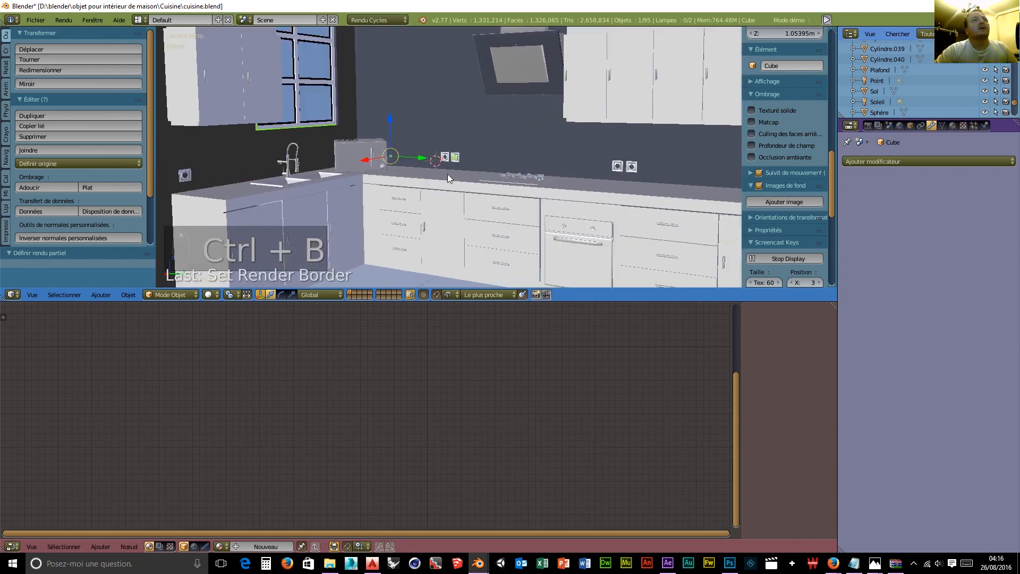
scroll(447, 174, up, 2)
scroll(447, 174, down, 4)
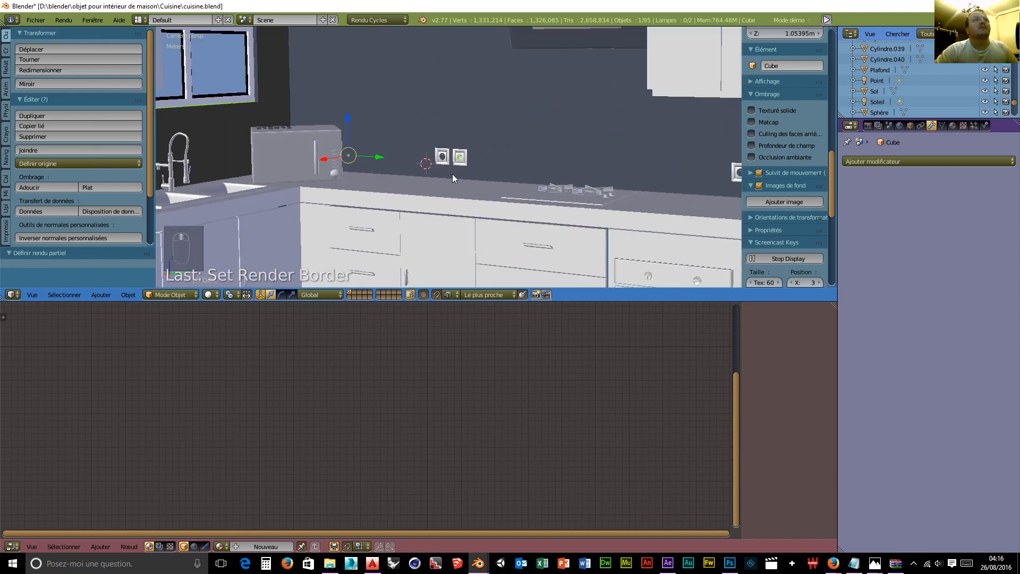
scroll(465, 172, up, 12)
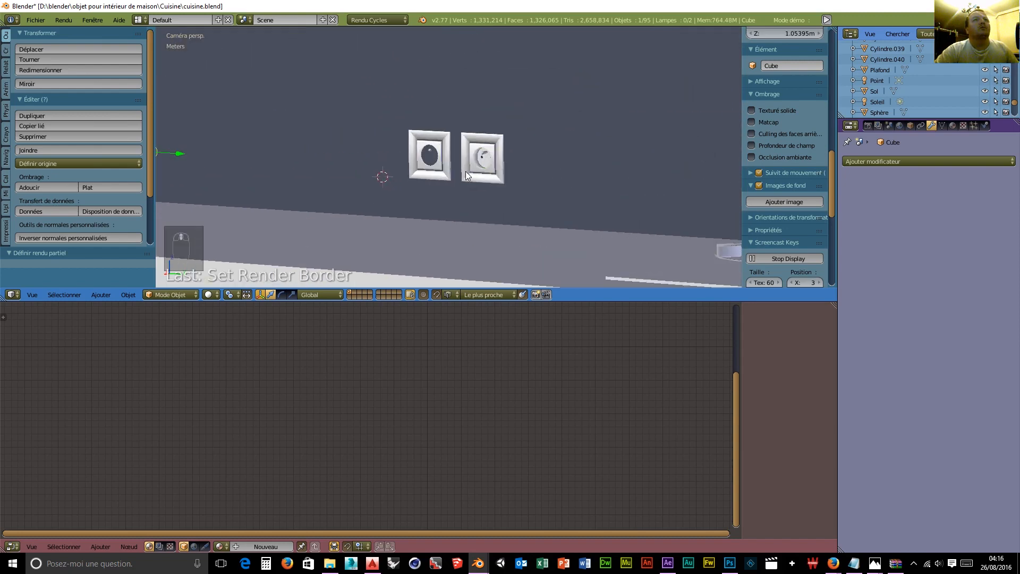
scroll(466, 171, down, 4)
scroll(465, 171, up, 4)
scroll(465, 171, up, 3)
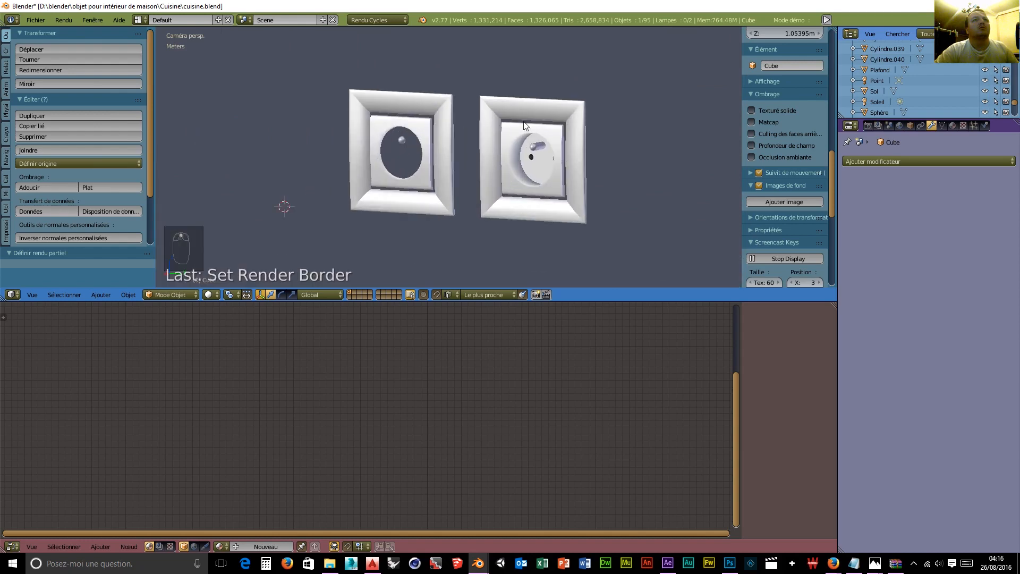
scroll(547, 140, down, 12)
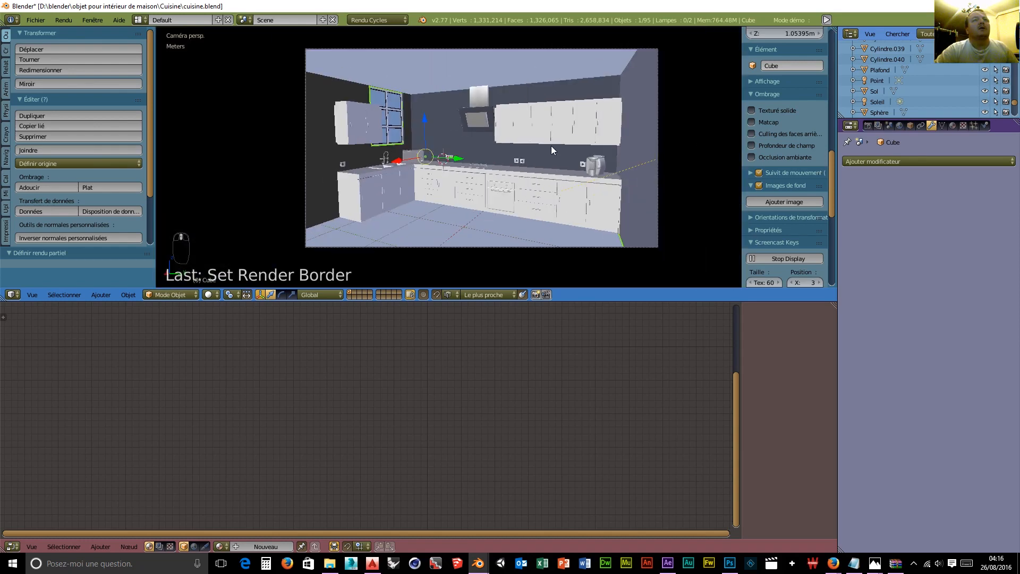
Step: Enlarge the 3D view over the node editor and narrow the tool shelf, framing the whole kitchen larger
shift+middle_drag(587, 152, 546, 156)
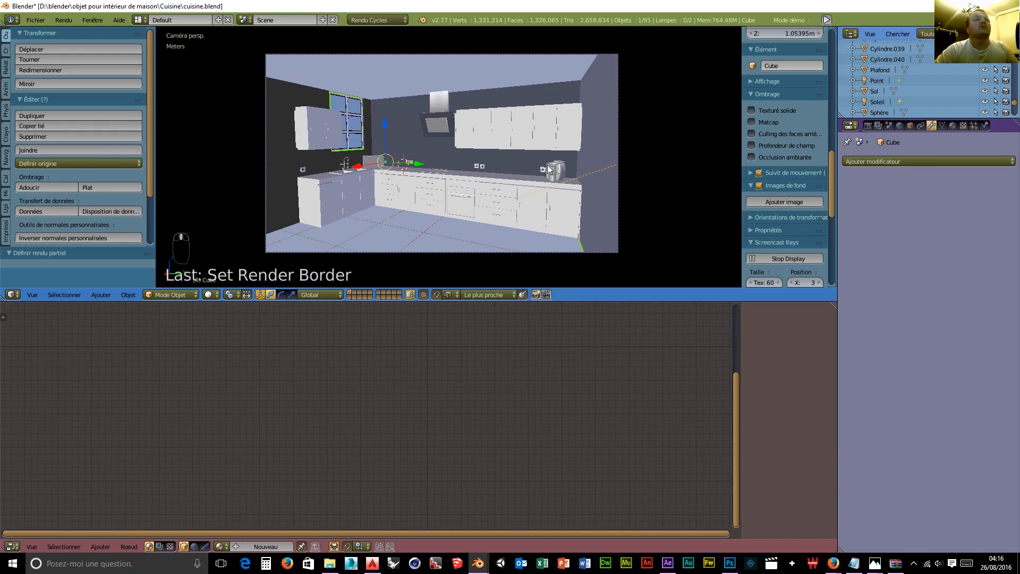
scroll(544, 159, up, 1)
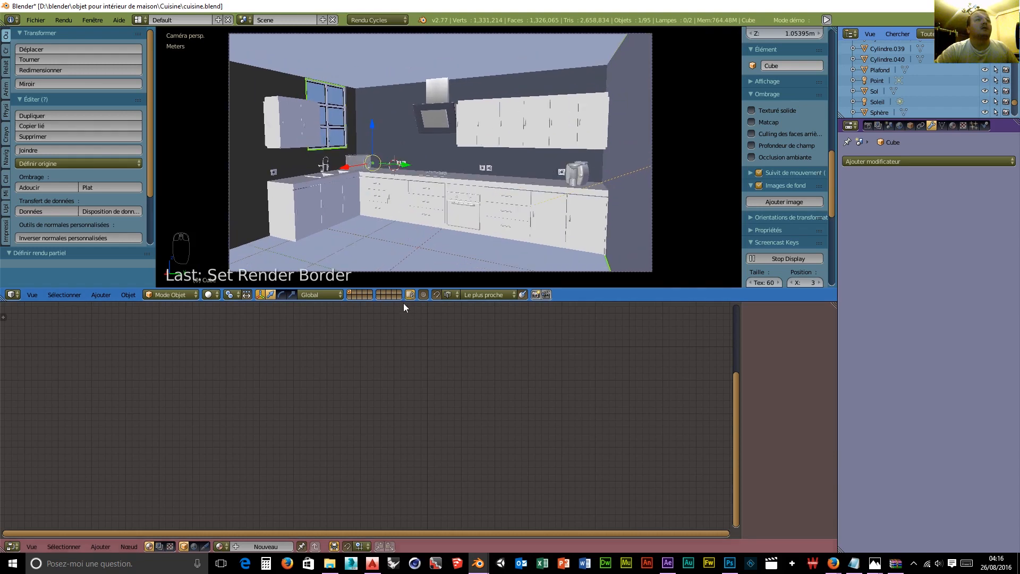
drag(405, 302, 407, 469)
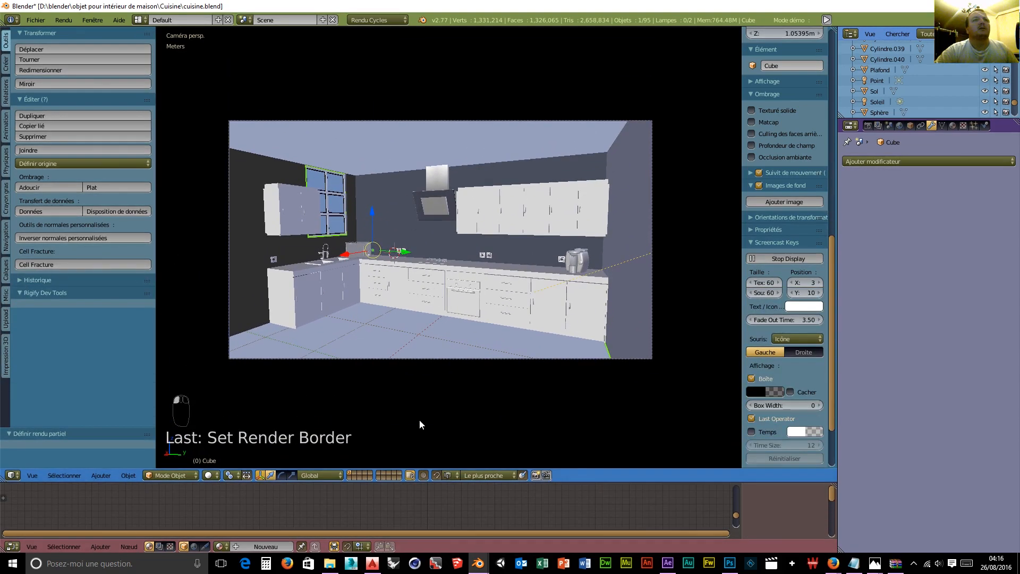
scroll(419, 420, up, 3)
scroll(419, 419, down, 2)
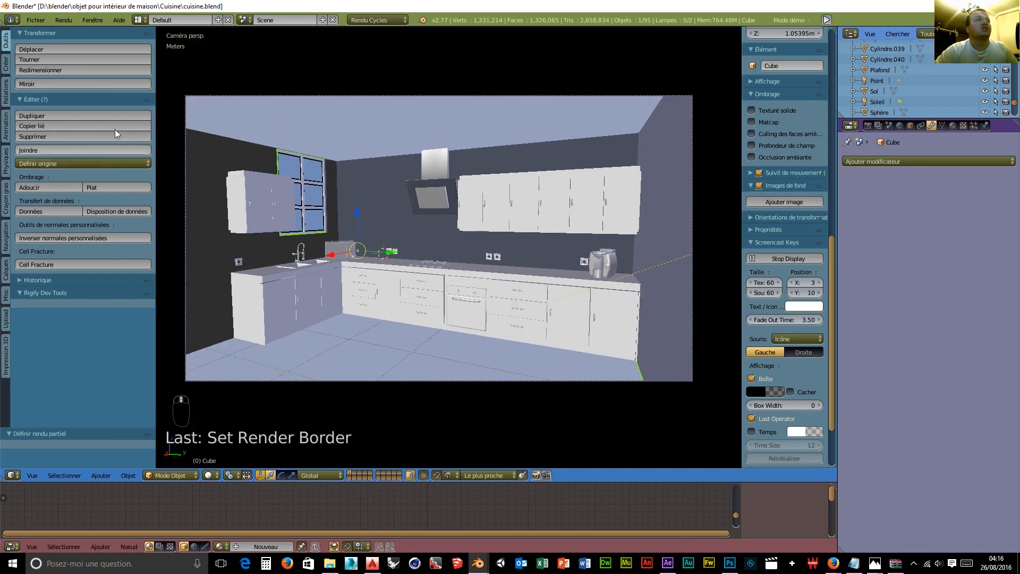
drag(155, 198, 113, 212)
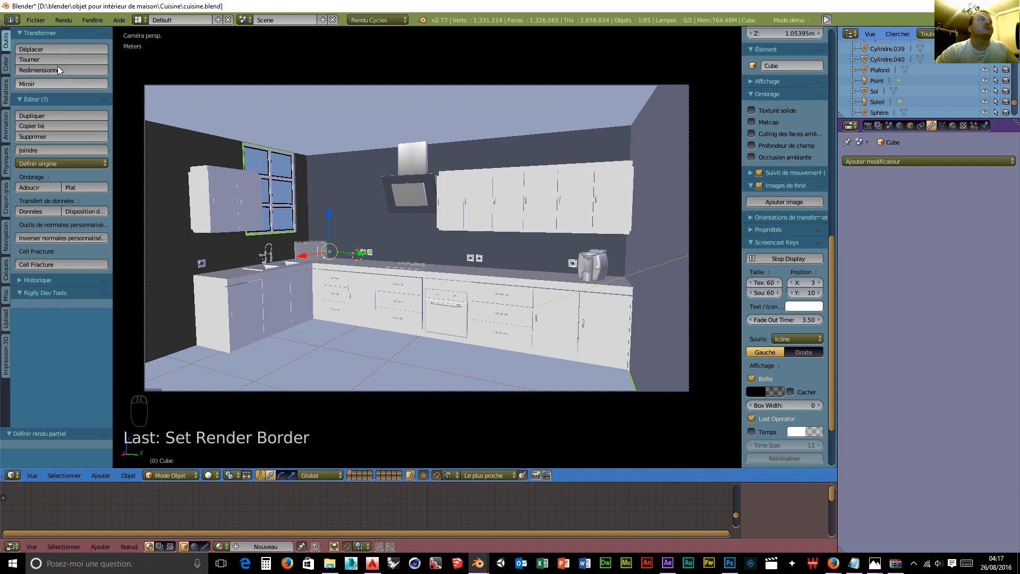
Step: Append the objects Sphère and Plan from Casserole.blend into the kitchen scene
click(31, 21)
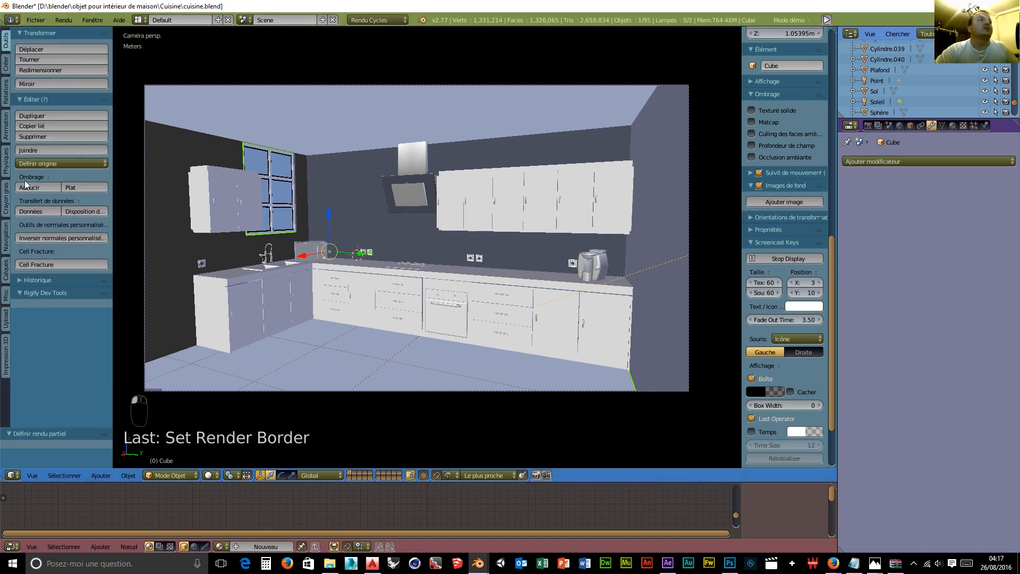
click(35, 20)
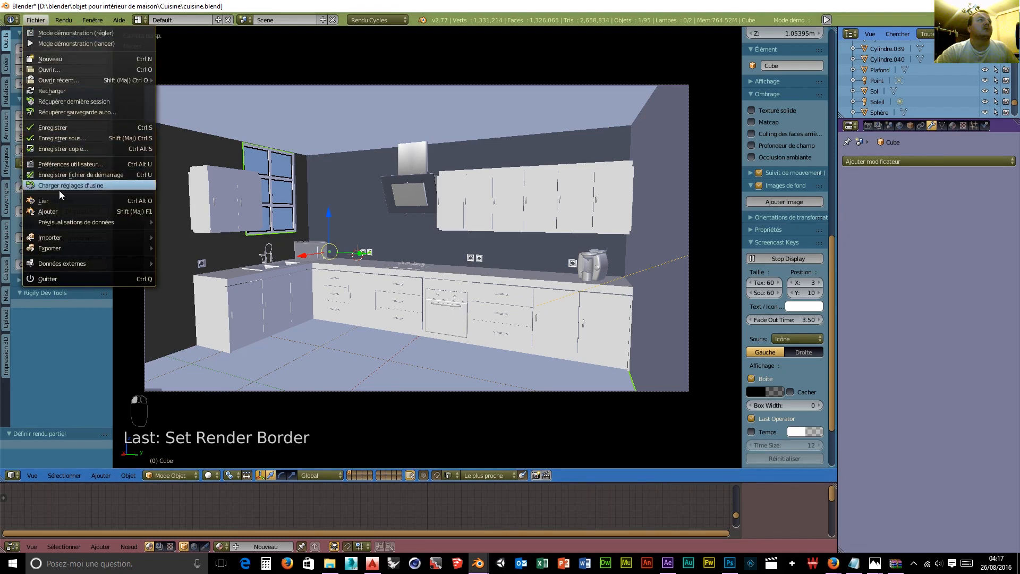
click(55, 211)
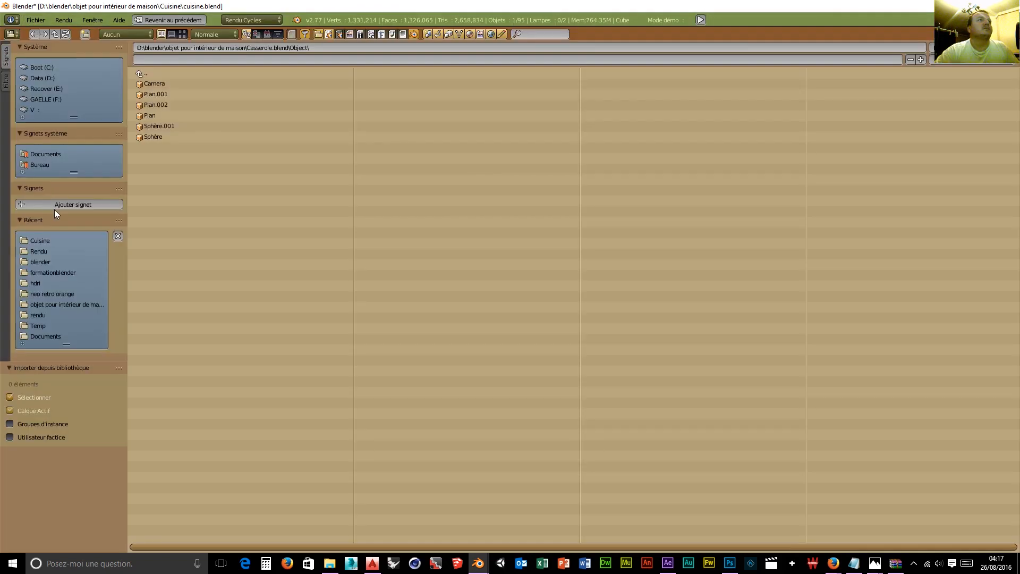
click(161, 138)
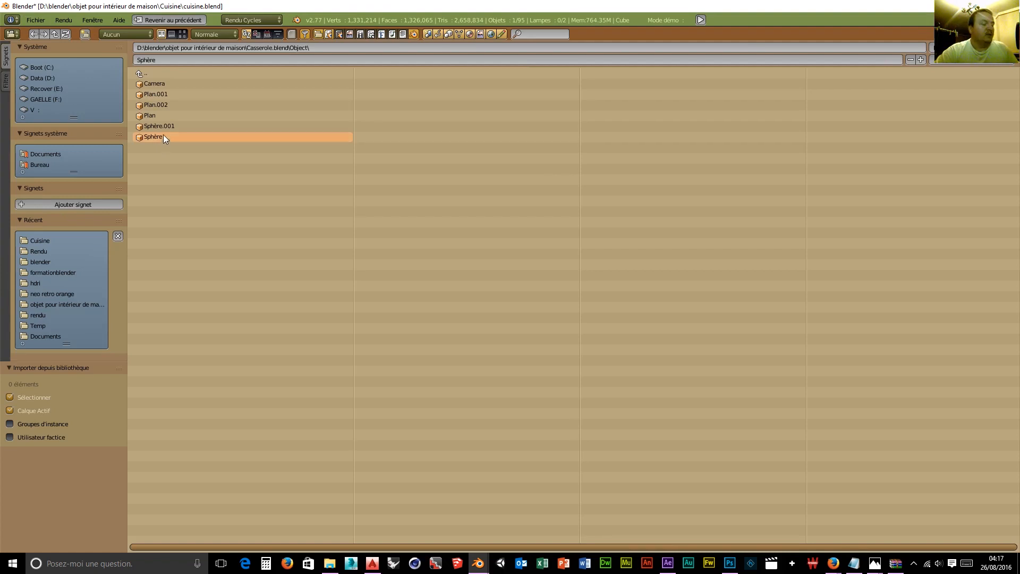
shift+click(153, 114)
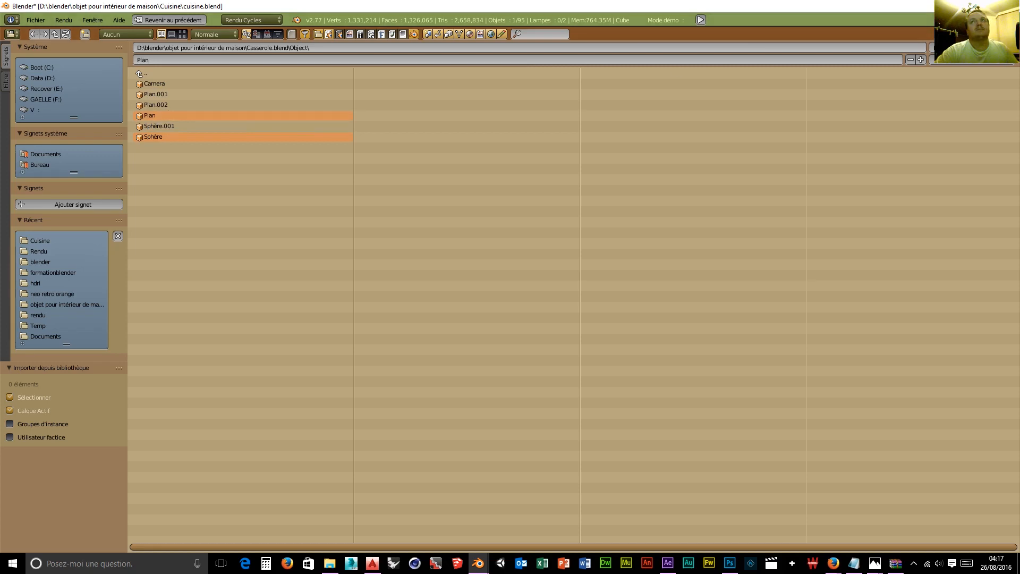
key(Return)
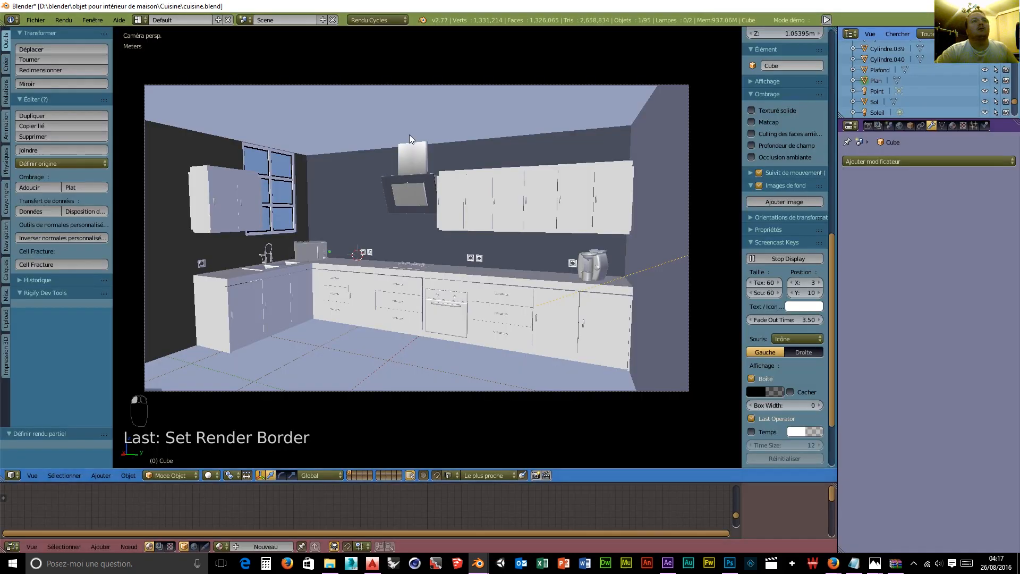
Step: Join the appended saucepan's handle to its body as one object, with the body as the active object
scroll(409, 135, down, 2)
scroll(410, 136, down, 2)
middle_click(410, 135)
scroll(410, 136, down, 3)
scroll(411, 136, up, 3)
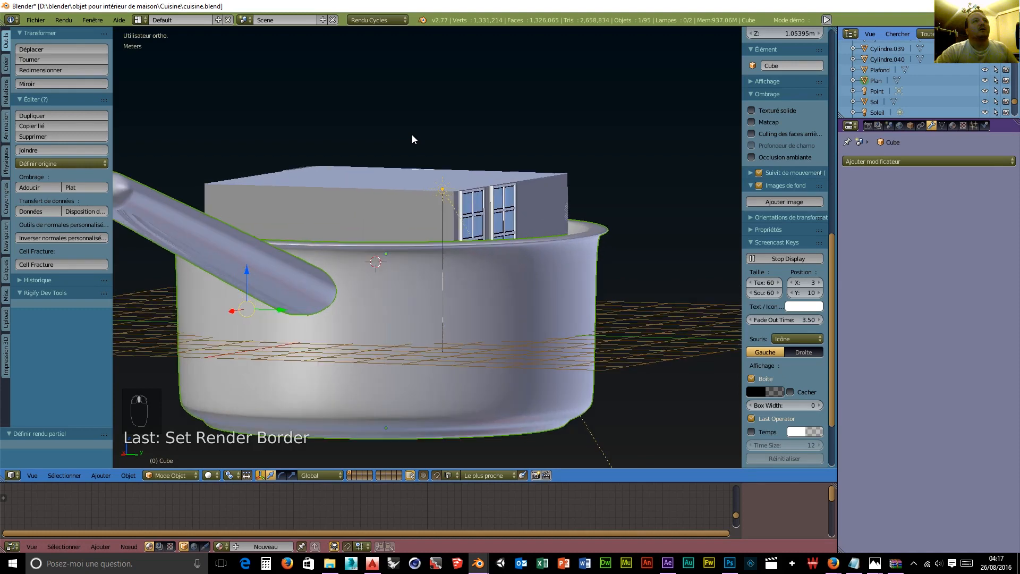
scroll(412, 139, down, 2)
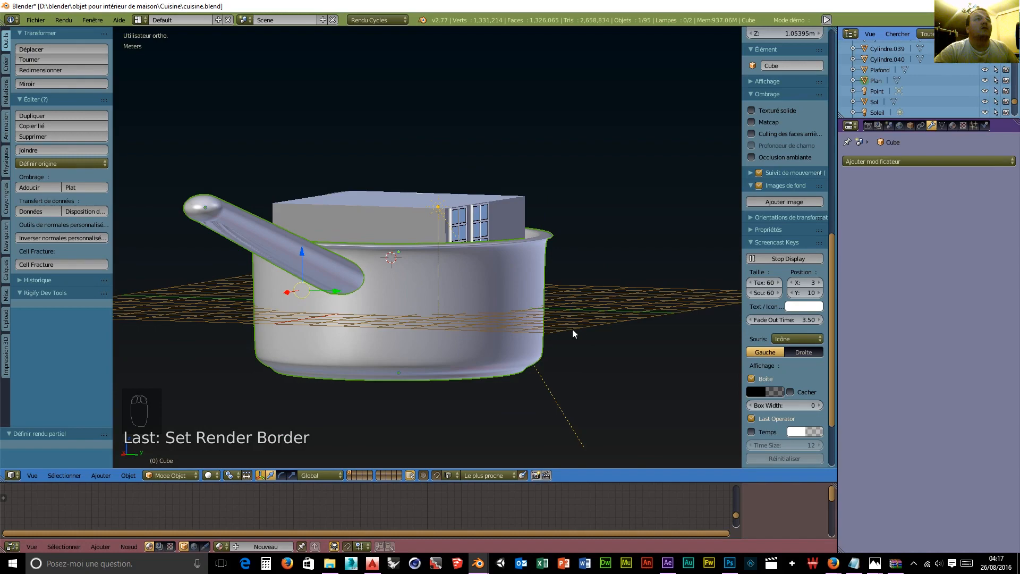
middle_drag(576, 333, 509, 363)
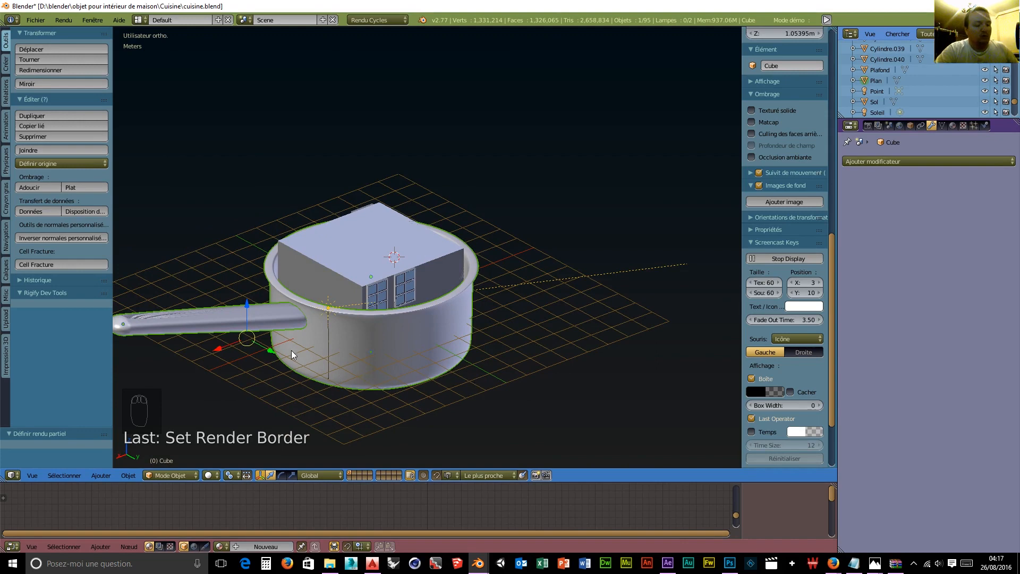
key(ctrl+j)
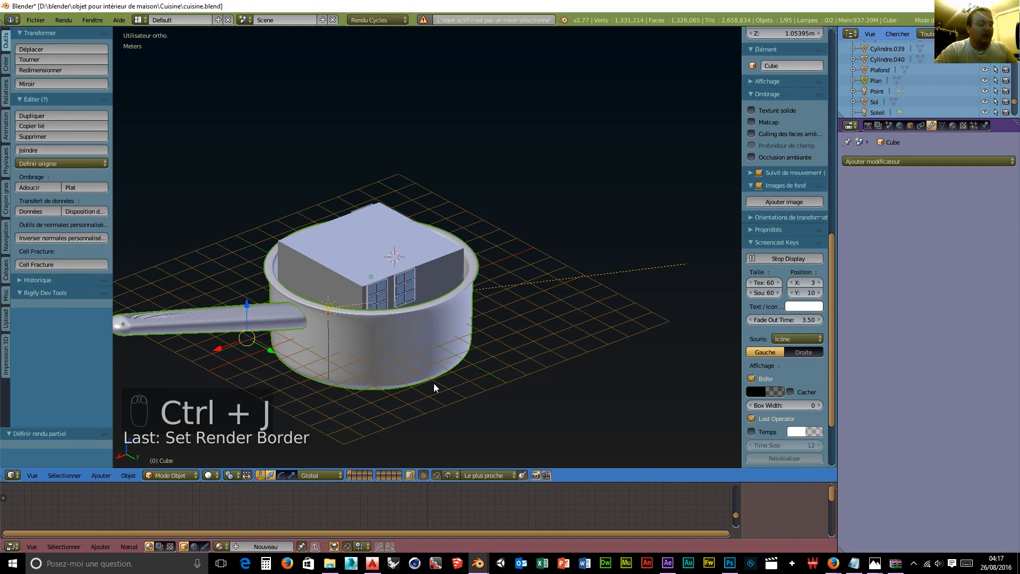
key(s)
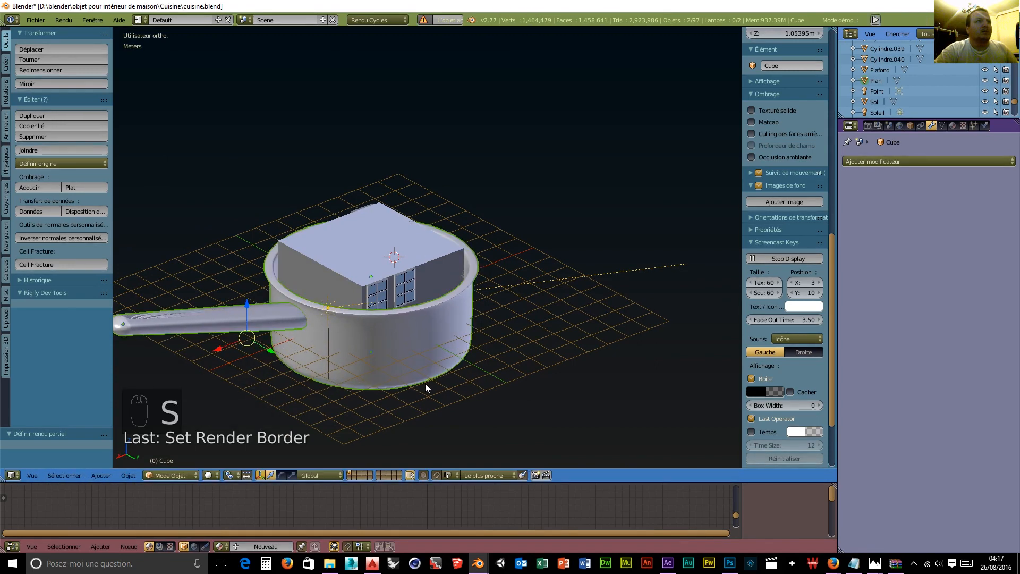
right_click(255, 325)
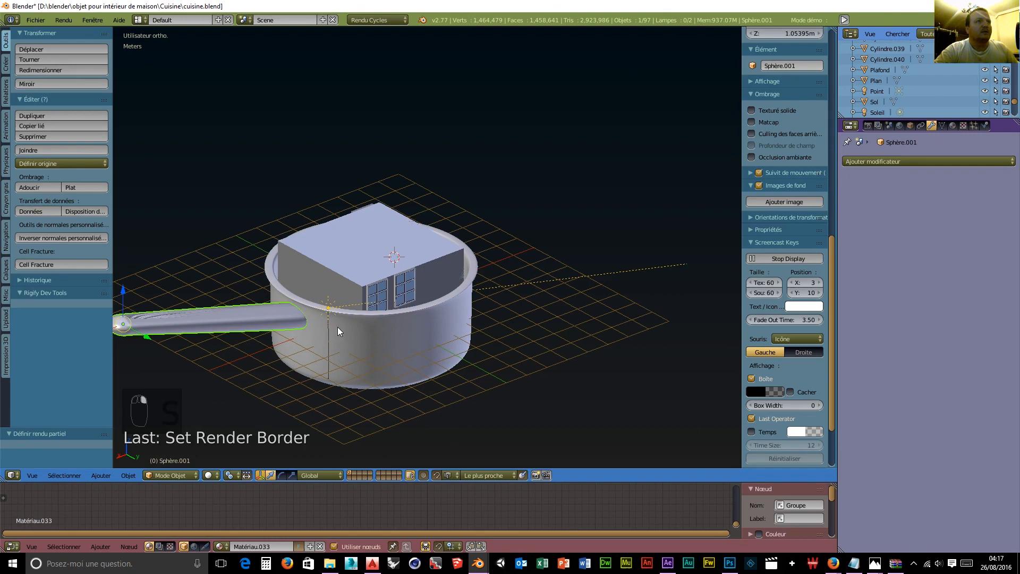
shift+right_click(367, 345)
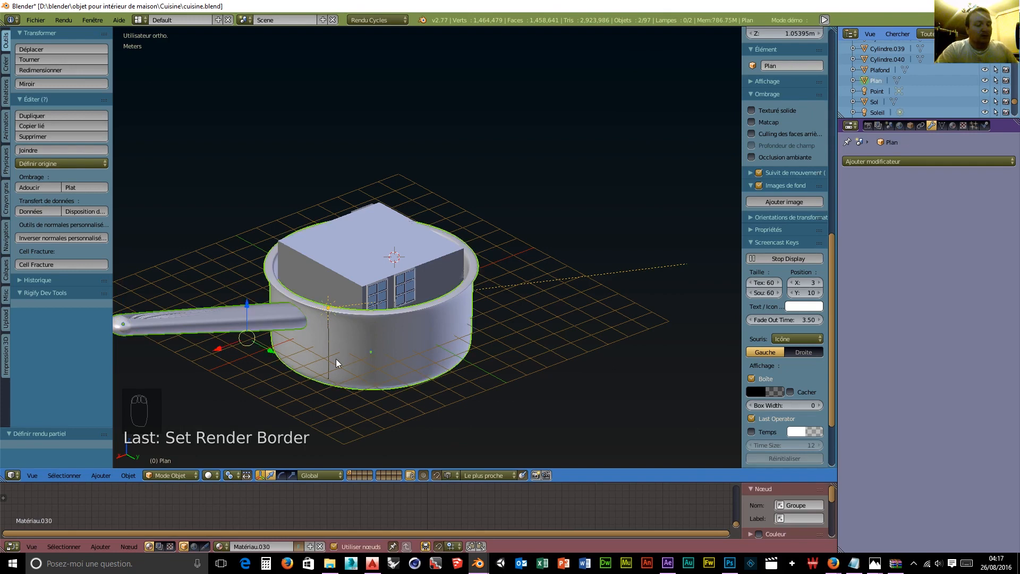
key(ctrl+j)
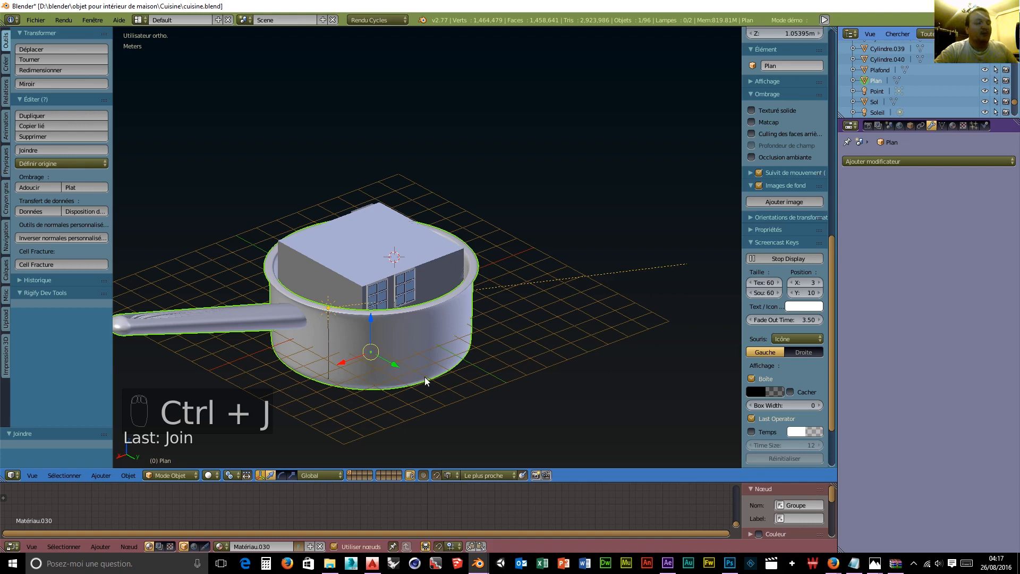
Step: Scale the saucepan by about 0.222 and raise it about 1.58 m along Z
key(s)
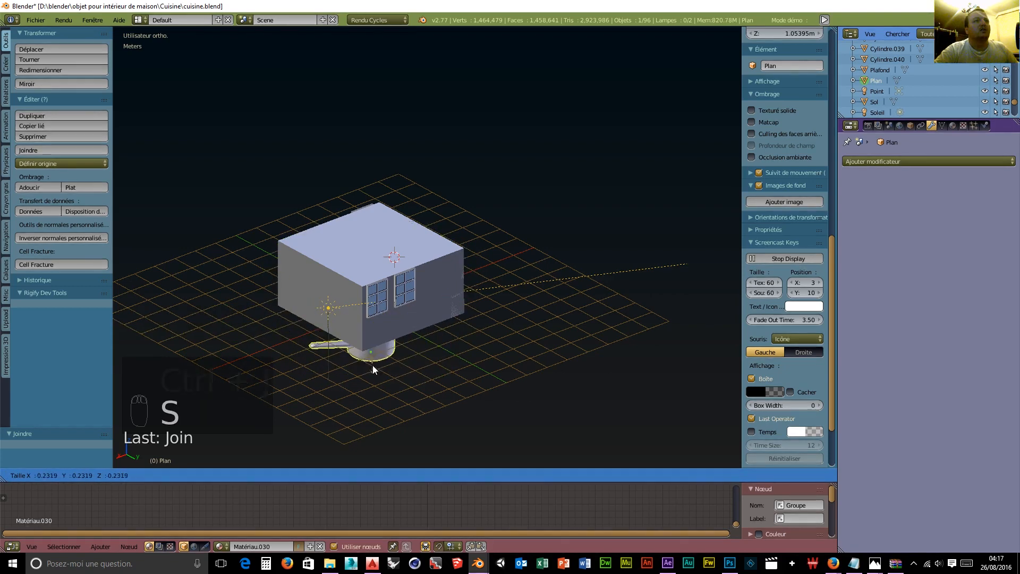
click(374, 366)
key(g)
key(z)
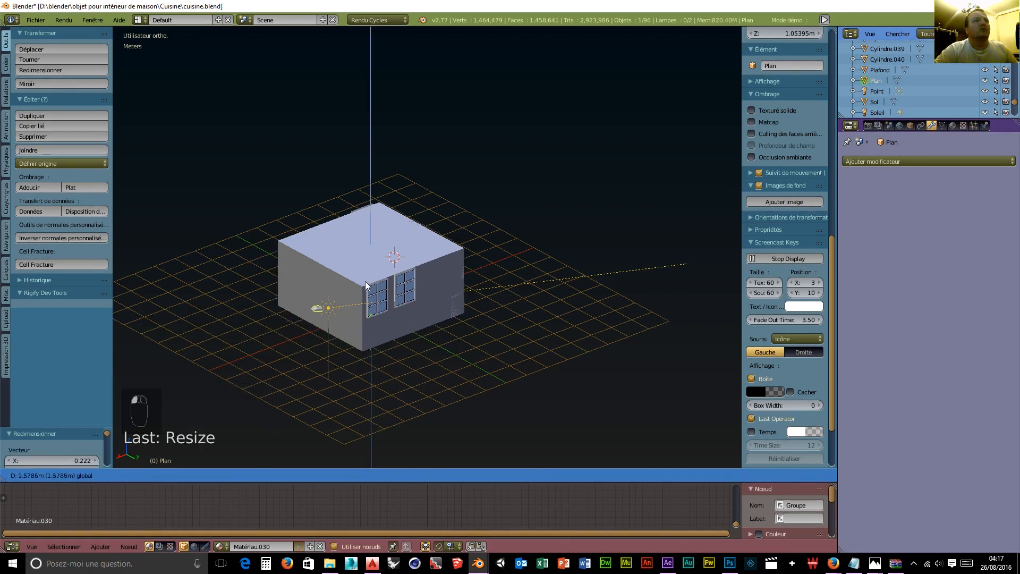
click(365, 285)
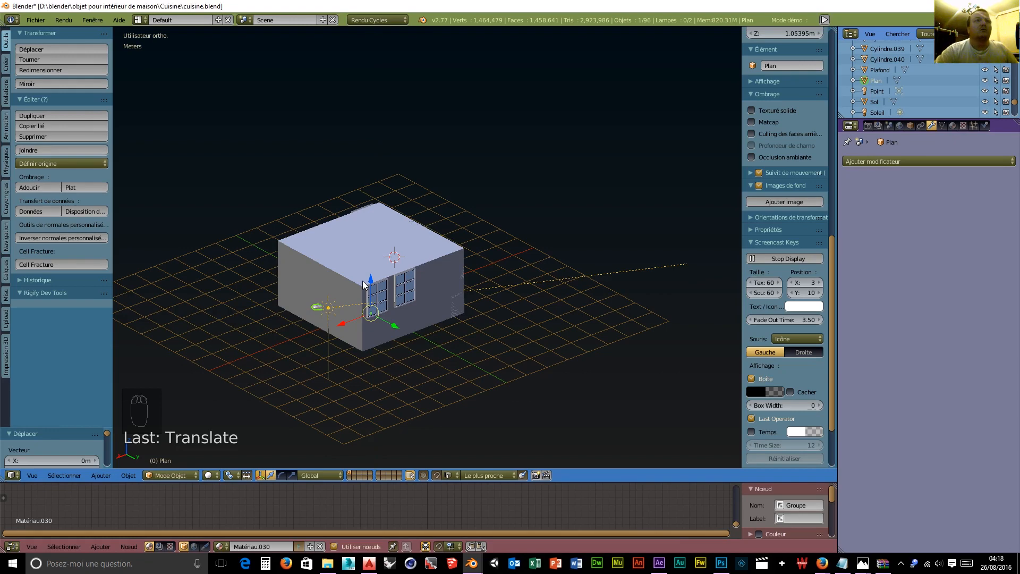
Step: In the camera view, scale the saucepan by about 0.452 and raise it along Z in front of the base cabinets
key(KP_0)
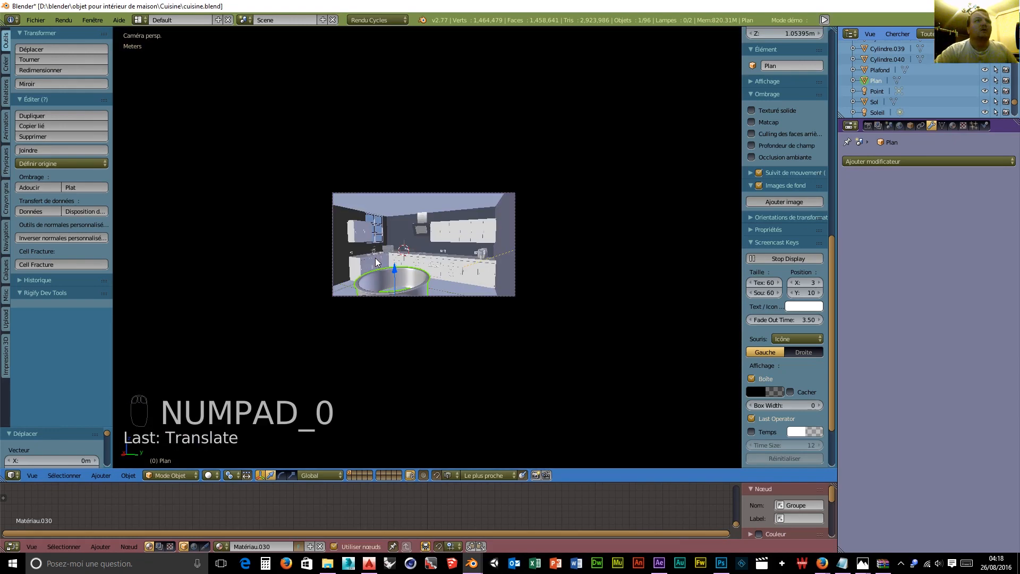
scroll(476, 315, up, 2)
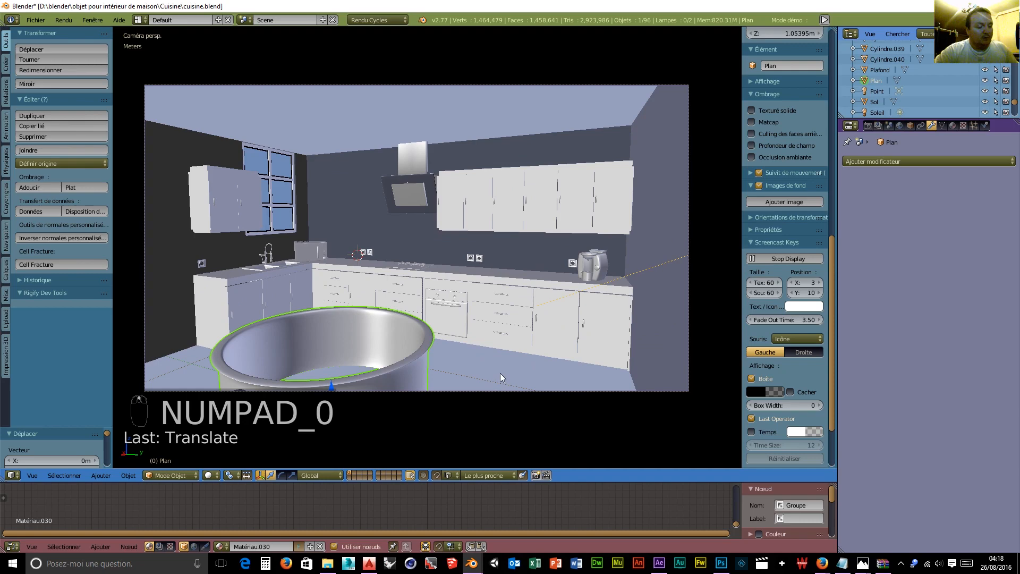
key(s)
click(411, 395)
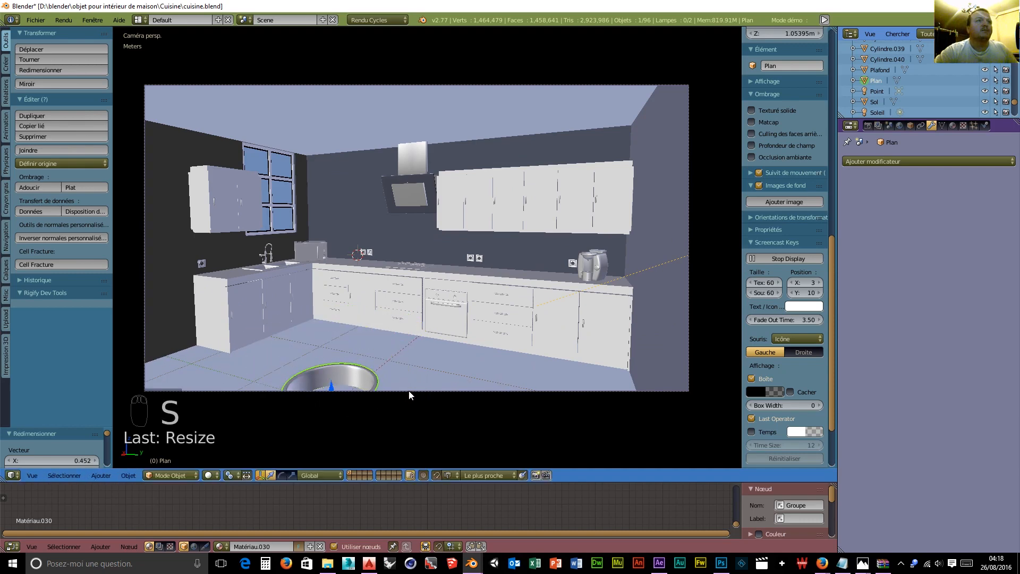
drag(332, 368, 330, 298)
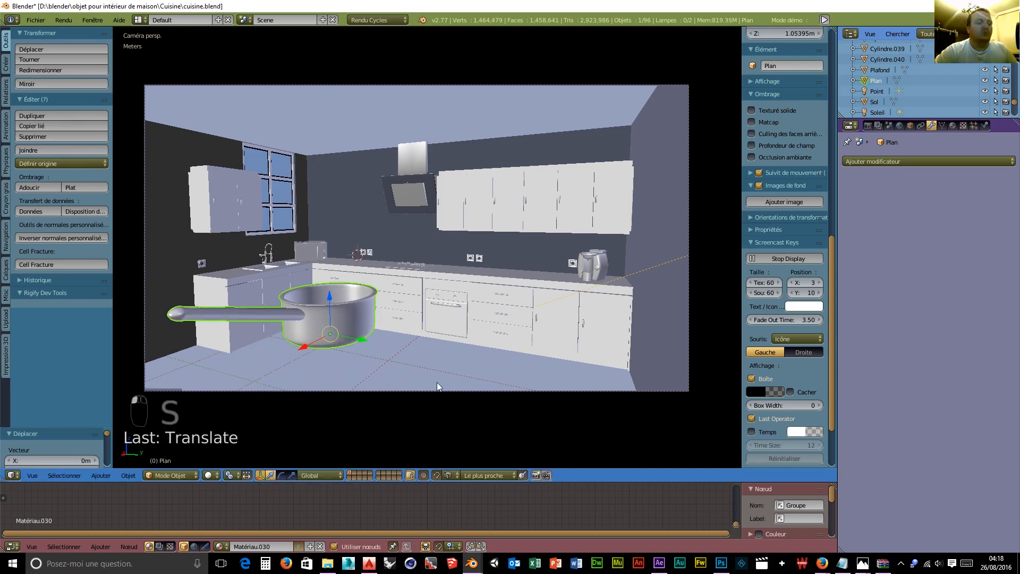
Step: Scale the saucepan by about 0.3 and again by about 0.577, and raise it along Z to countertop height
key(s)
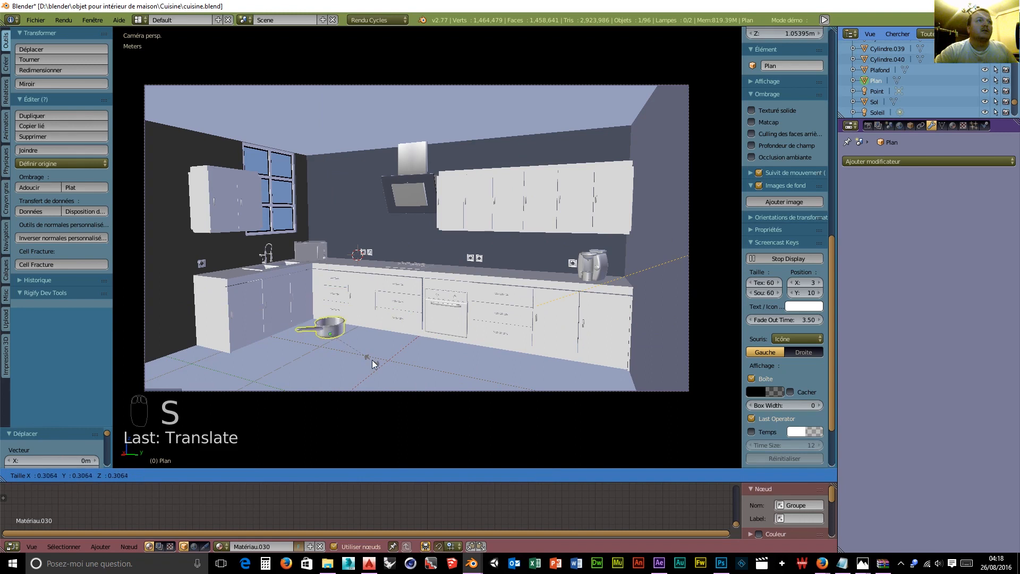
click(372, 366)
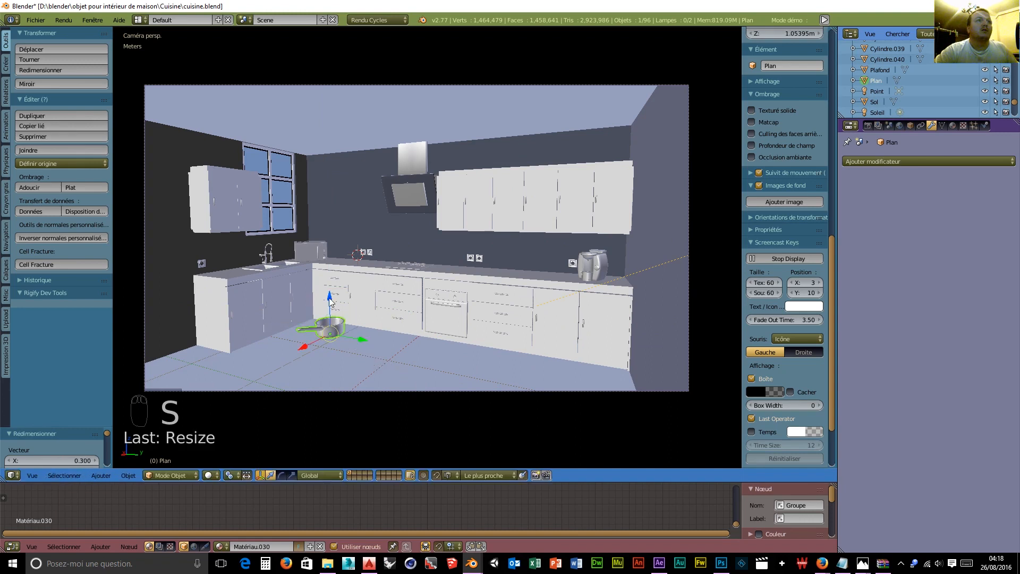
drag(330, 300, 316, 222)
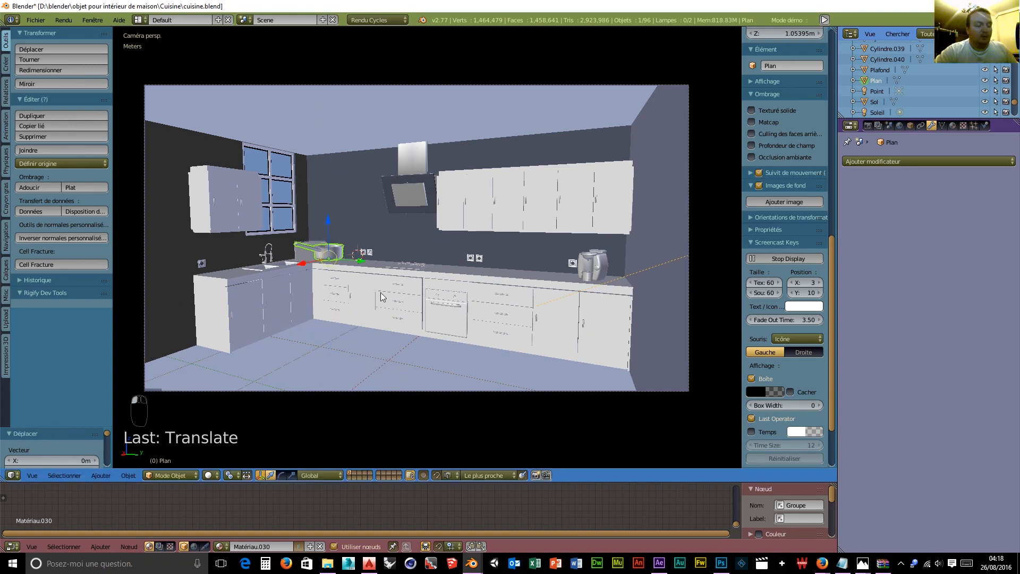
key(s)
click(371, 304)
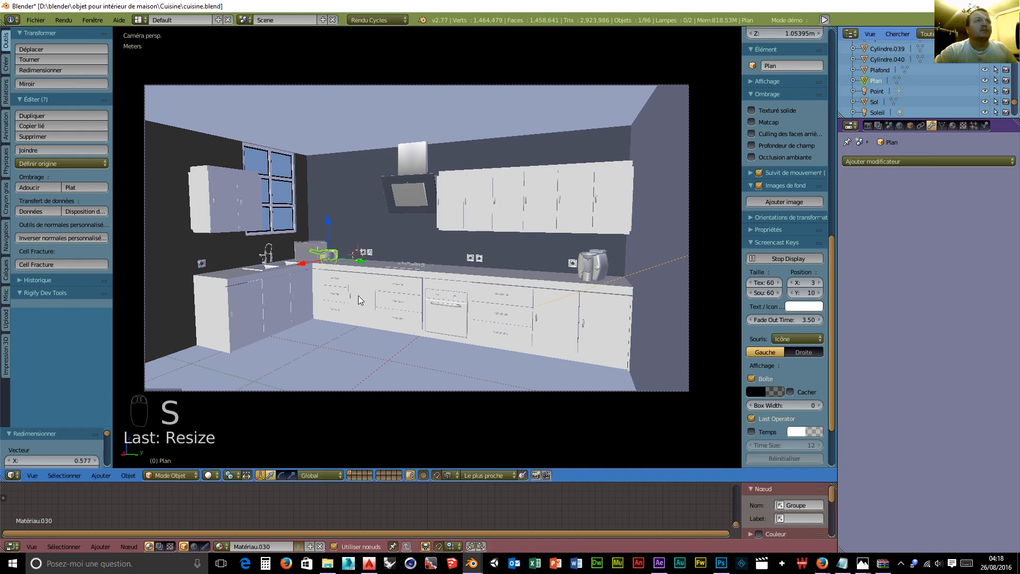
drag(329, 216, 331, 229)
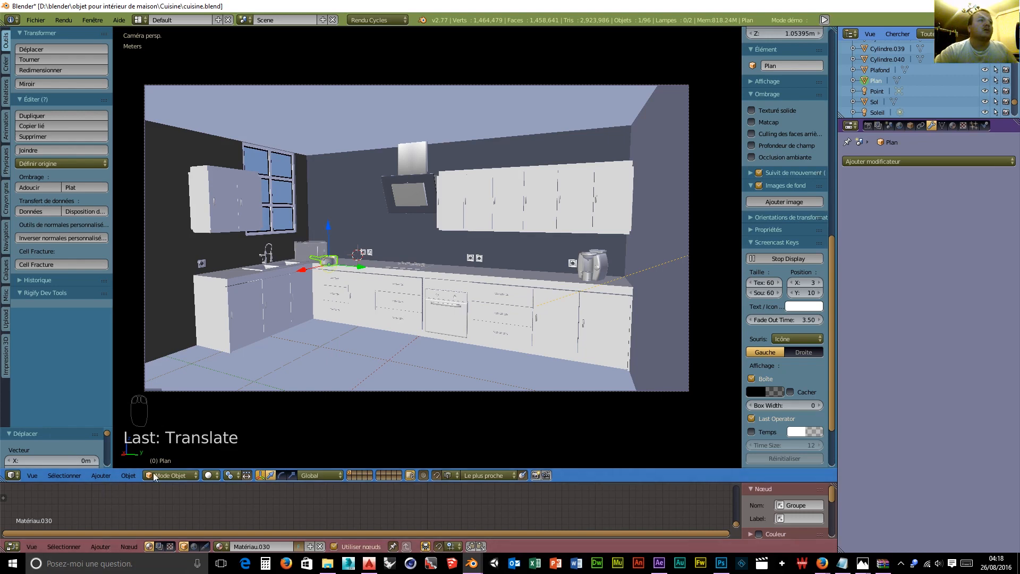
Step: In a wireframe right view, lower the saucepan along Z and shift it along Y to sit over the hob's larger burner
click(215, 476)
click(216, 452)
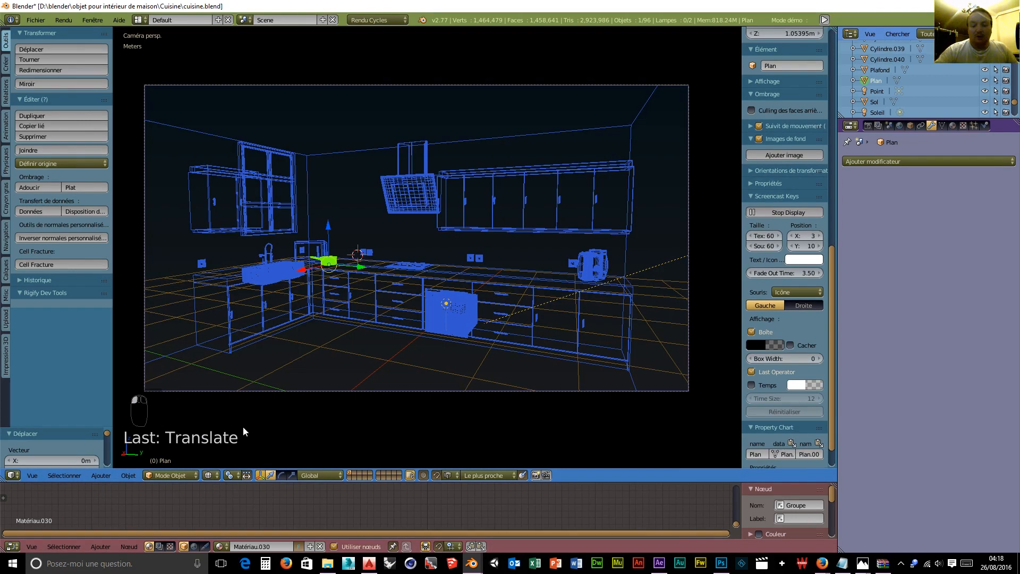
key(KP_3)
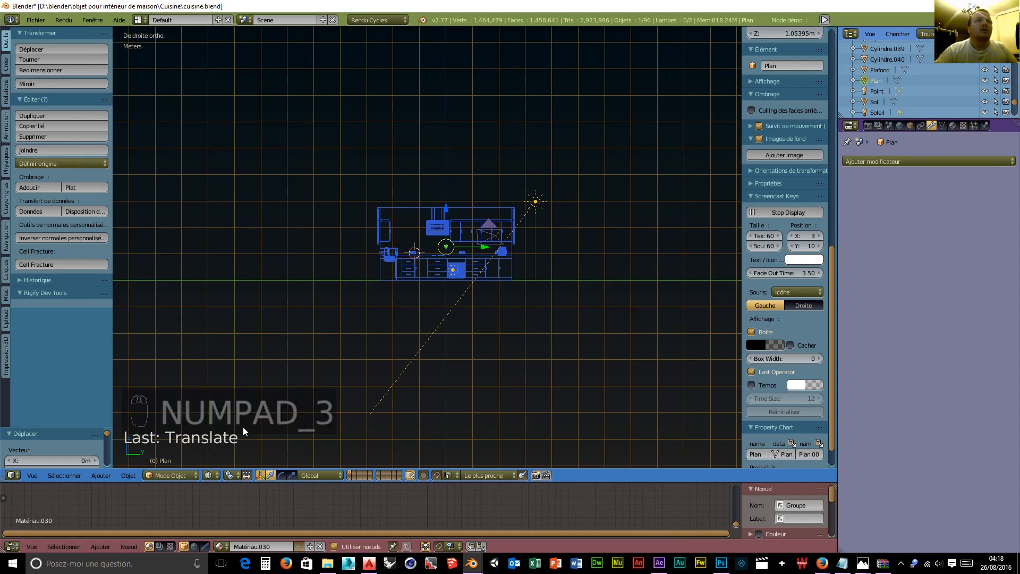
scroll(451, 349, up, 6)
scroll(454, 346, up, 6)
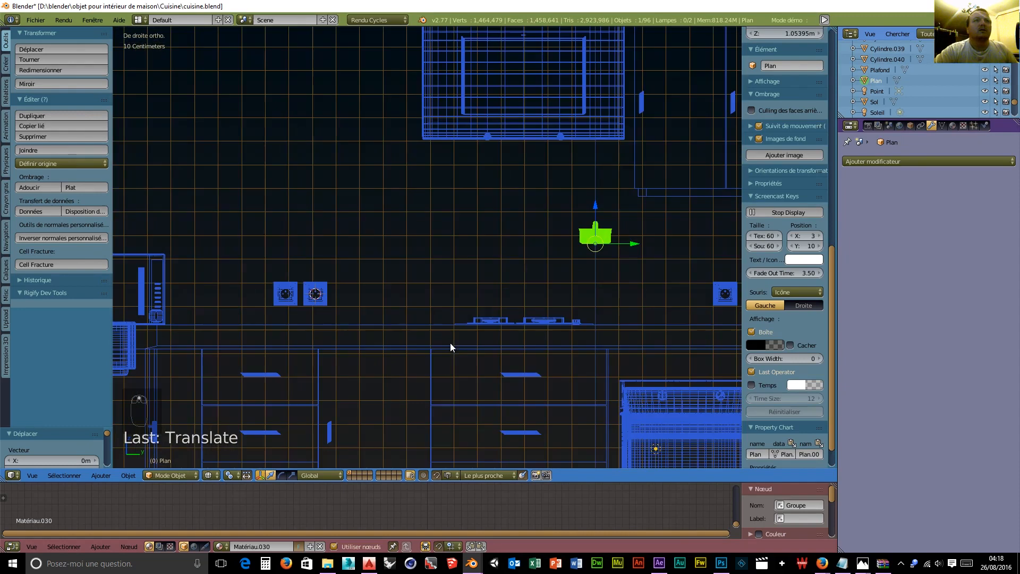
drag(598, 212, 591, 278)
drag(629, 312, 581, 317)
drag(543, 278, 543, 281)
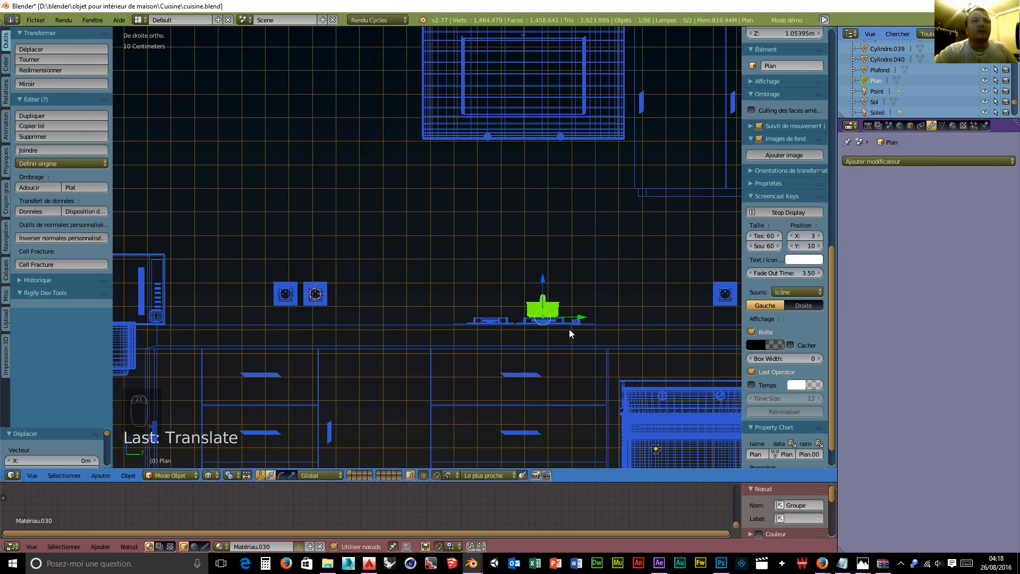
Step: Scale the saucepan up by about 1.695 and rotate it about -92° around the global Z axis
key(s)
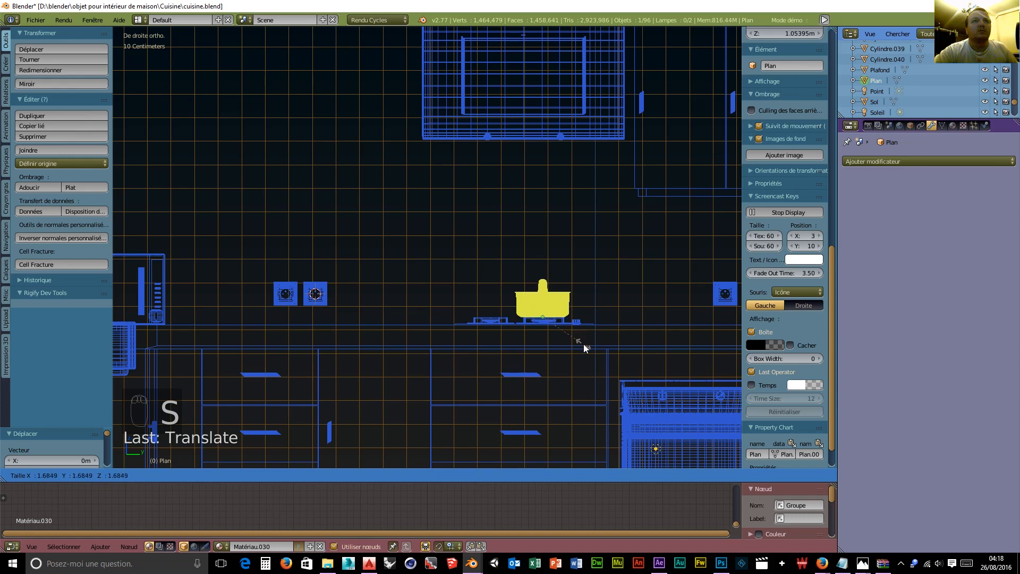
click(583, 344)
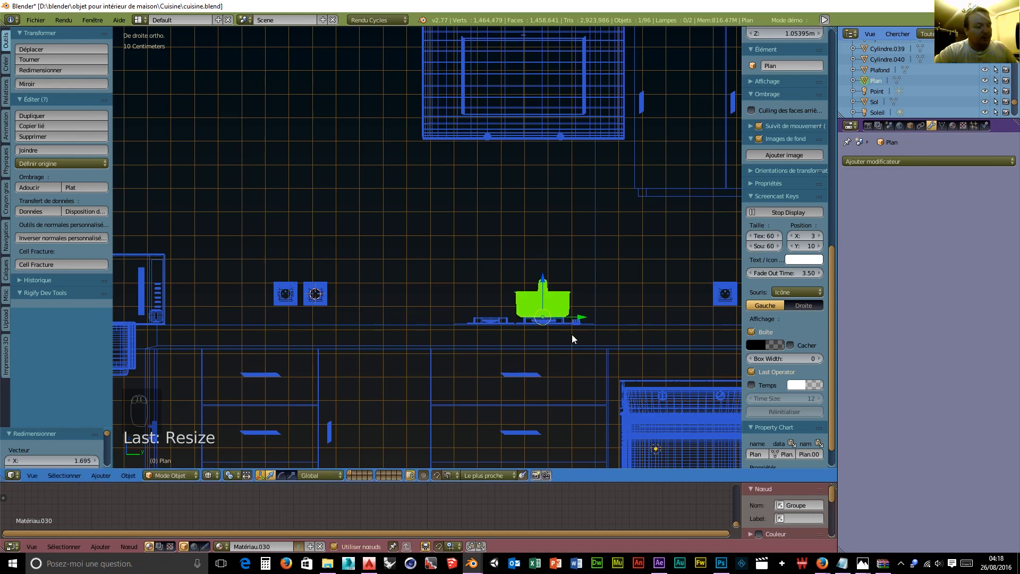
key(r)
key(z)
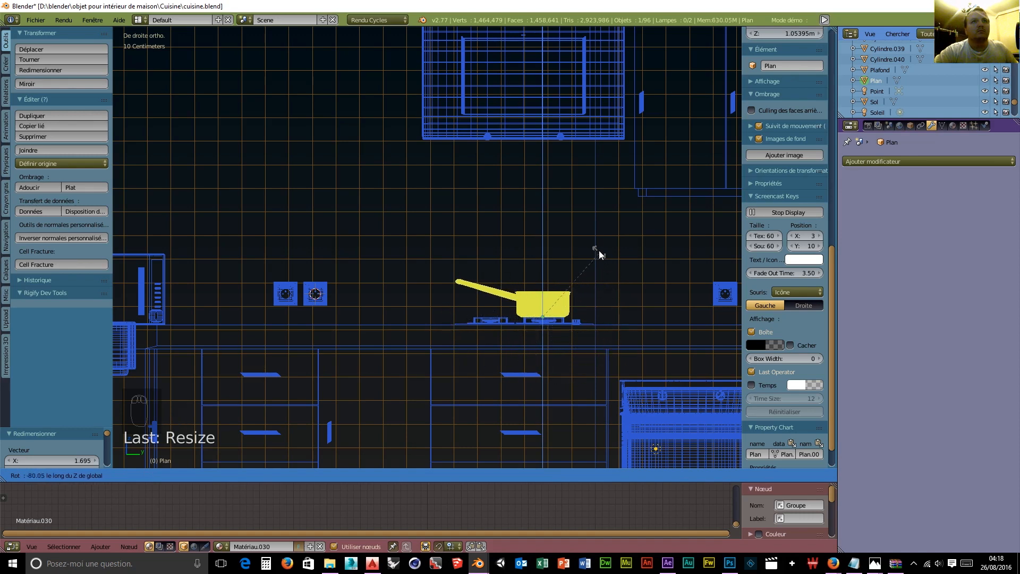
click(587, 239)
Step: In the top view, move the saucepan about -2.306 m along X onto the hob and inspect its placement
middle_drag(597, 260, 570, 382)
key(KP_7)
scroll(569, 381, down, 8)
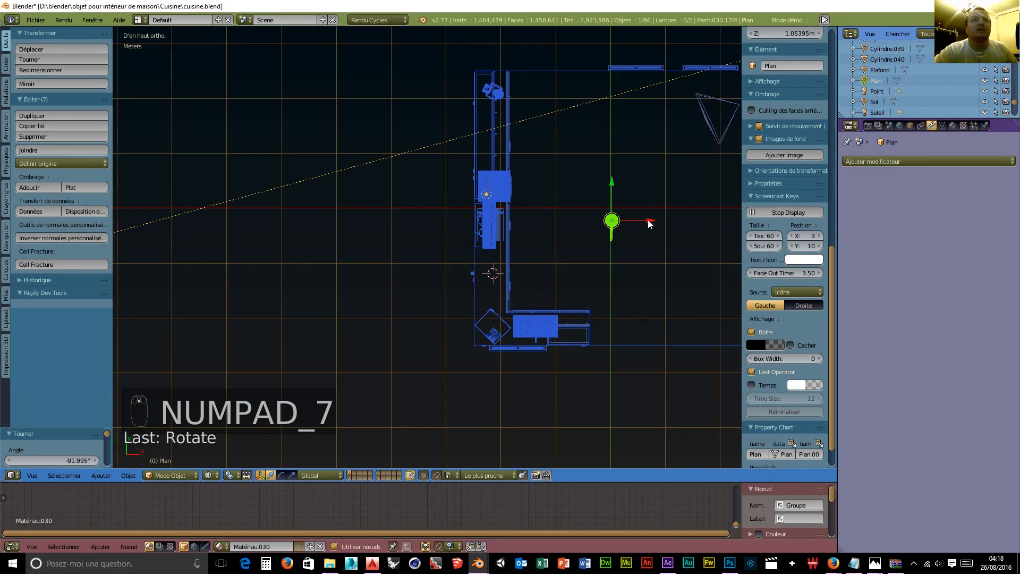
drag(649, 221, 521, 228)
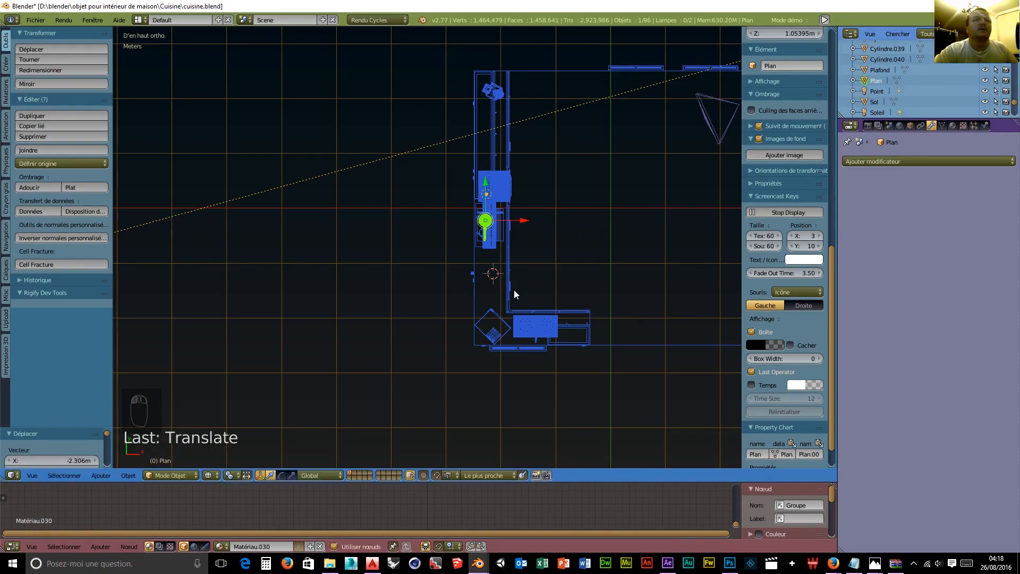
scroll(514, 294, up, 7)
middle_drag(634, 269, 426, 142)
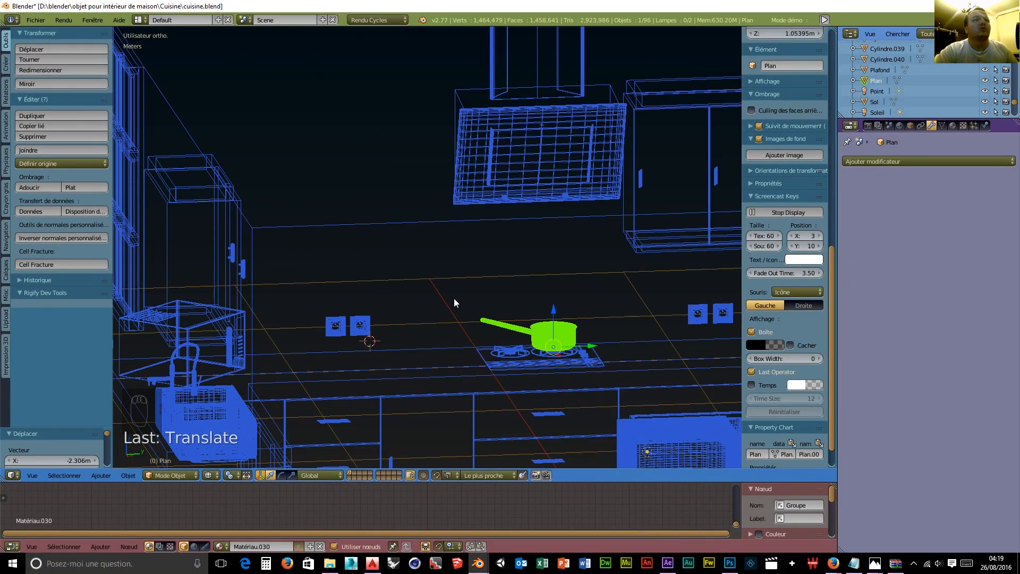
middle_drag(451, 334, 421, 394)
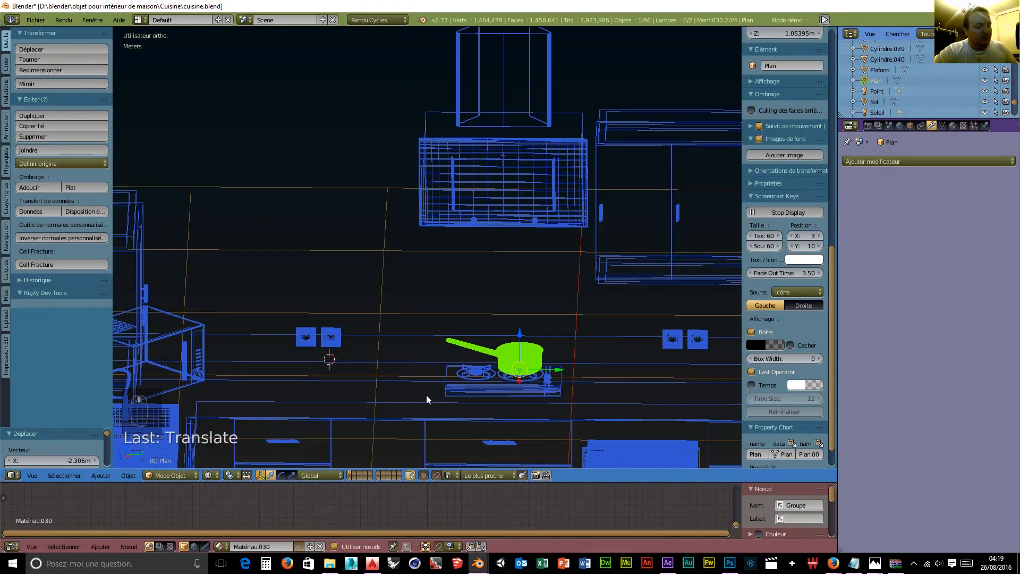
Step: Duplicate the saucepan and raise the copy along Z to the height of the extractor hood
key(shift+d)
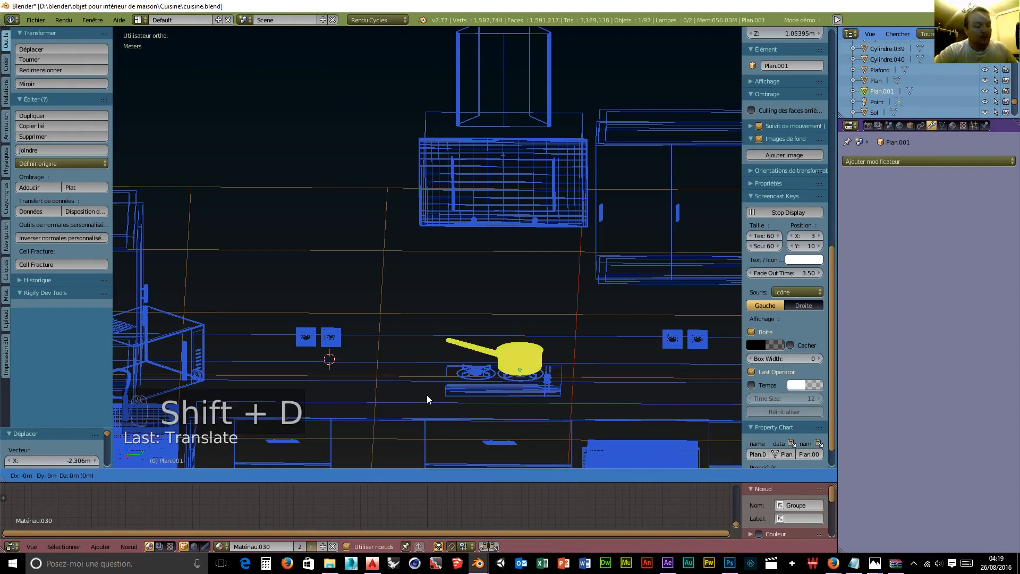
key(z)
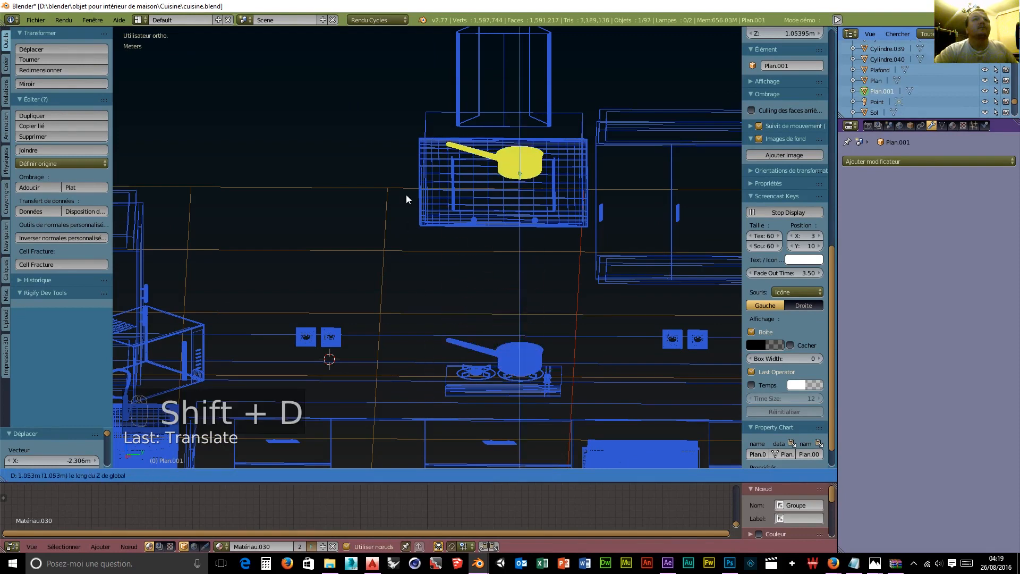
click(409, 184)
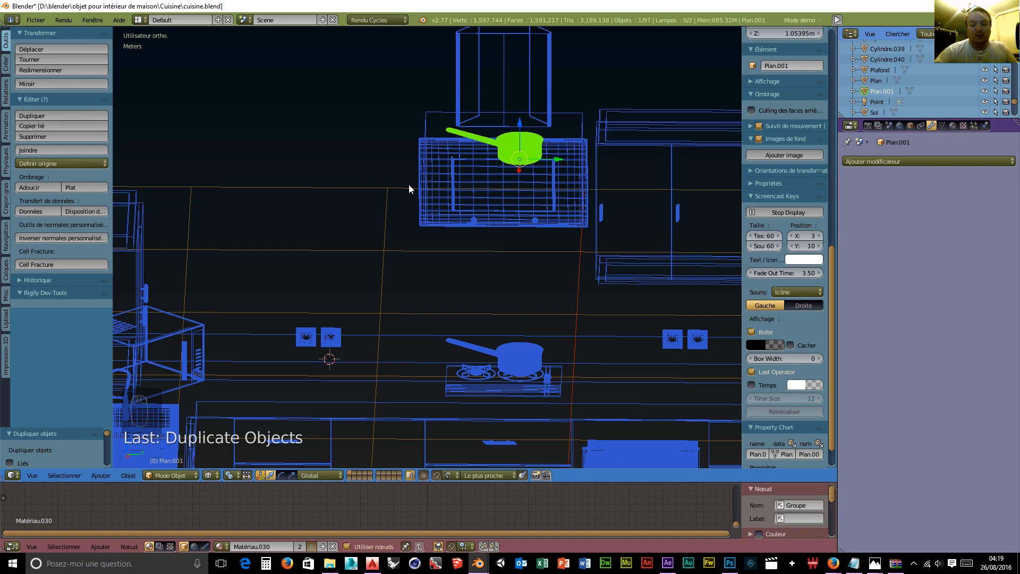
Step: In the right view, tilt the saucepan copy until its handle points almost straight up, and move it along Y beside the window-side wall cabinet
key(KP_3)
scroll(496, 139, down, 2)
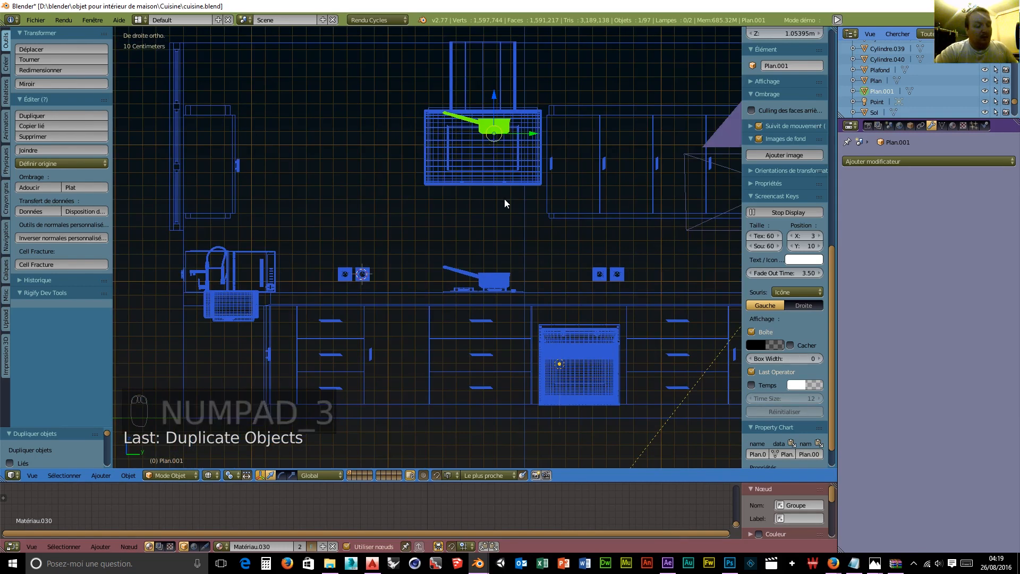
key(r)
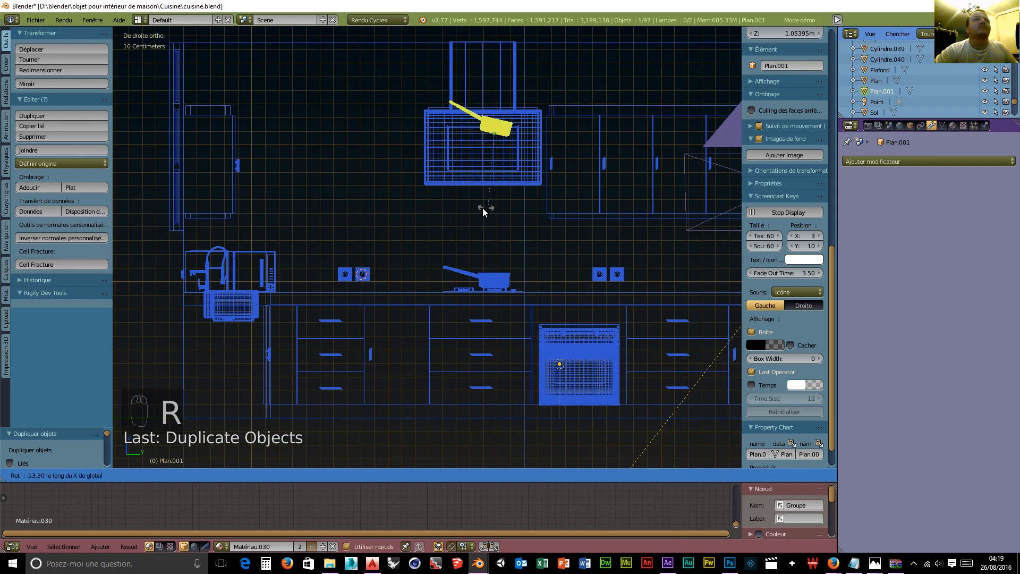
click(388, 205)
drag(536, 132, 301, 142)
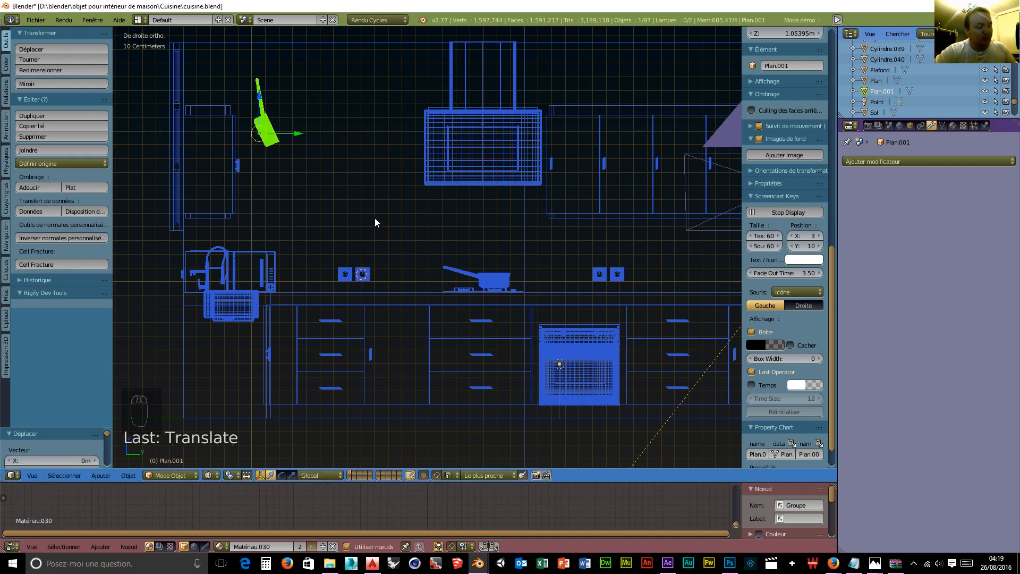
Step: Scale the tilted saucepan by about 1.137, lower it slightly and shift it about -6.2 cm along X towards the back wall
key(s)
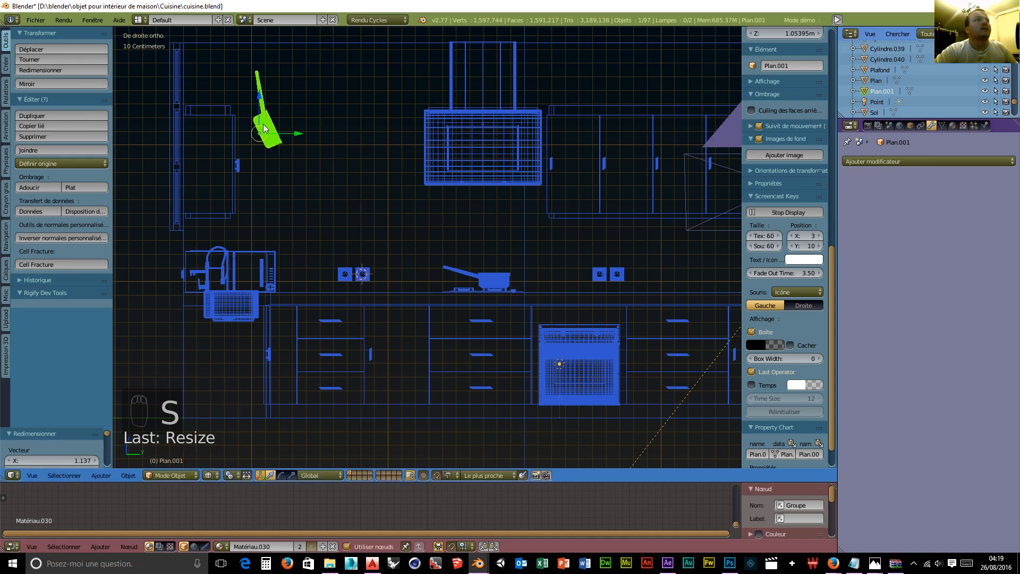
drag(259, 99, 260, 108)
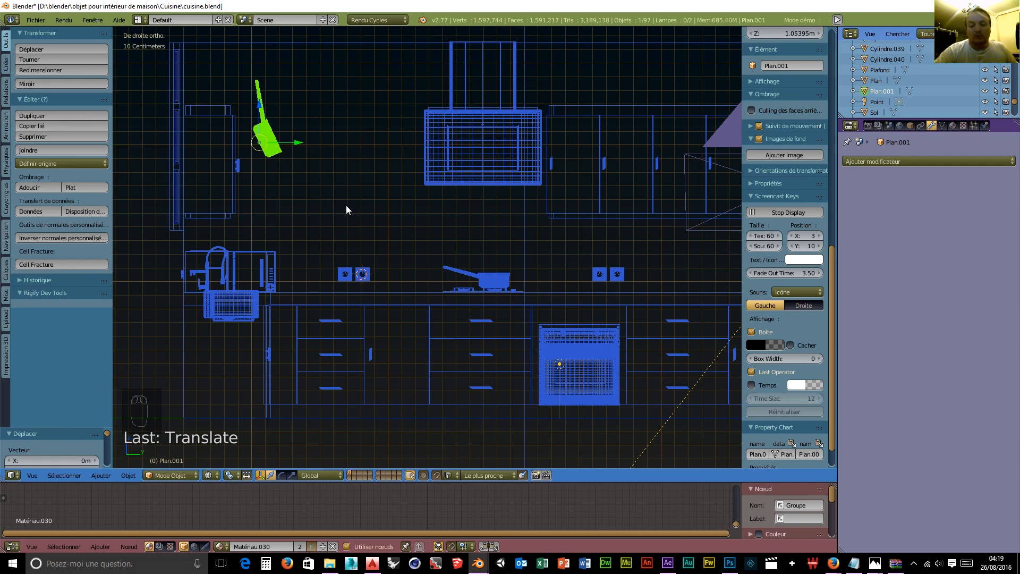
key(KP_7)
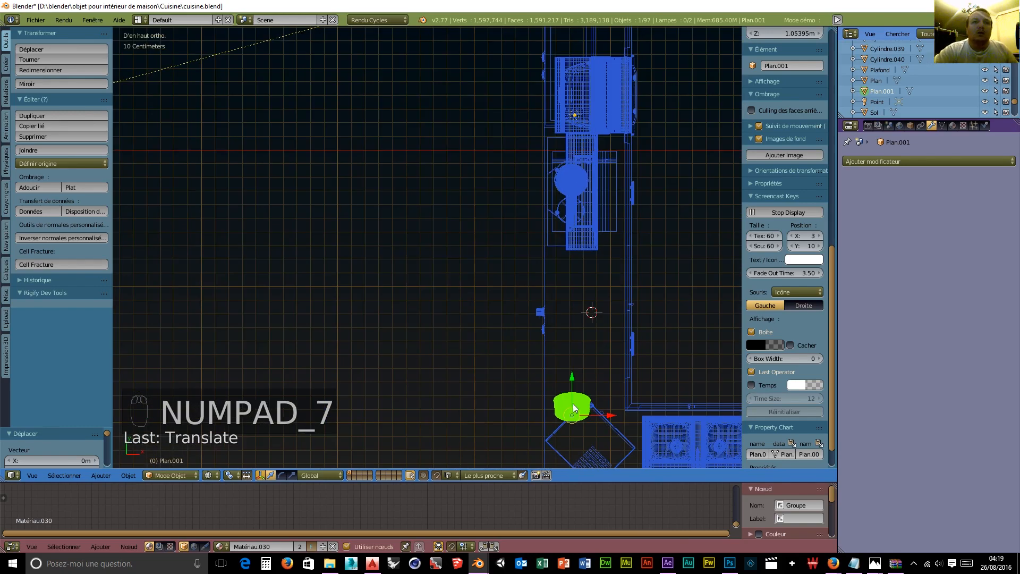
drag(611, 419, 600, 414)
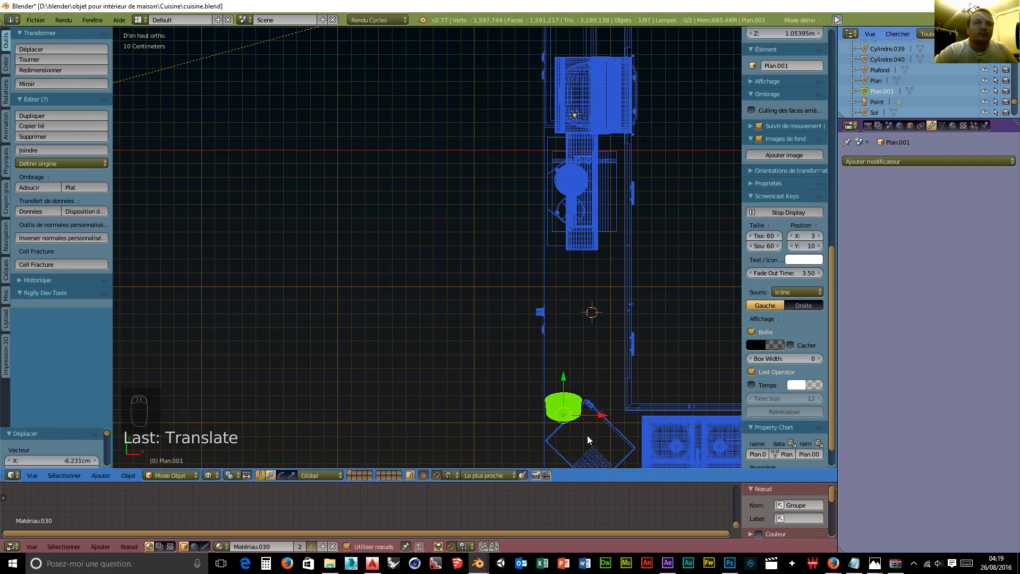
Step: Rotate the hanging saucepan about -13° around Y, nudge it 6.26 mm along X, and rotate it a further -1.2° around Y
scroll(587, 435, up, 2)
shift+middle_drag(600, 401, 503, 164)
scroll(543, 243, up, 3)
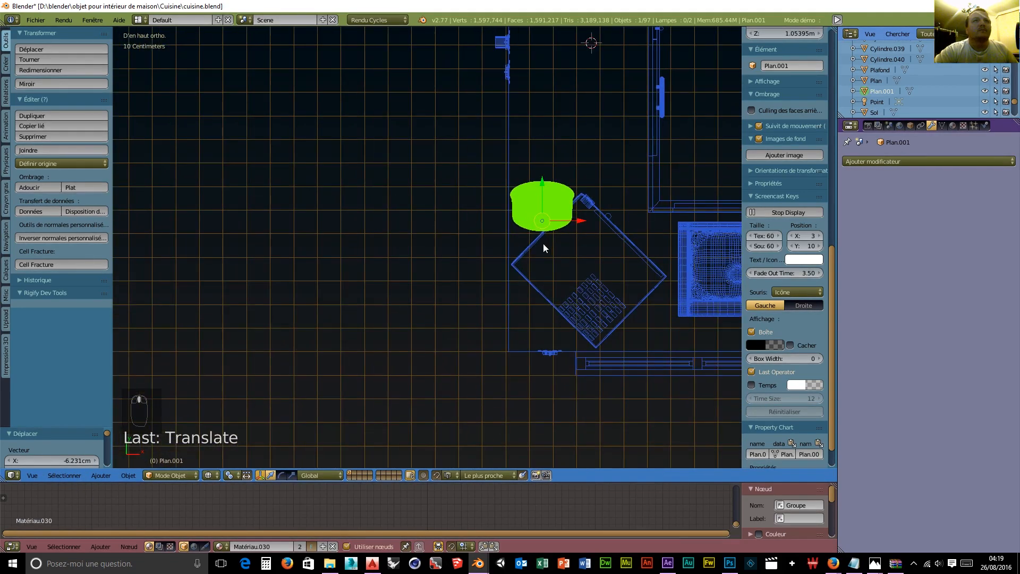
middle_drag(640, 250, 646, 244)
key(KP_7)
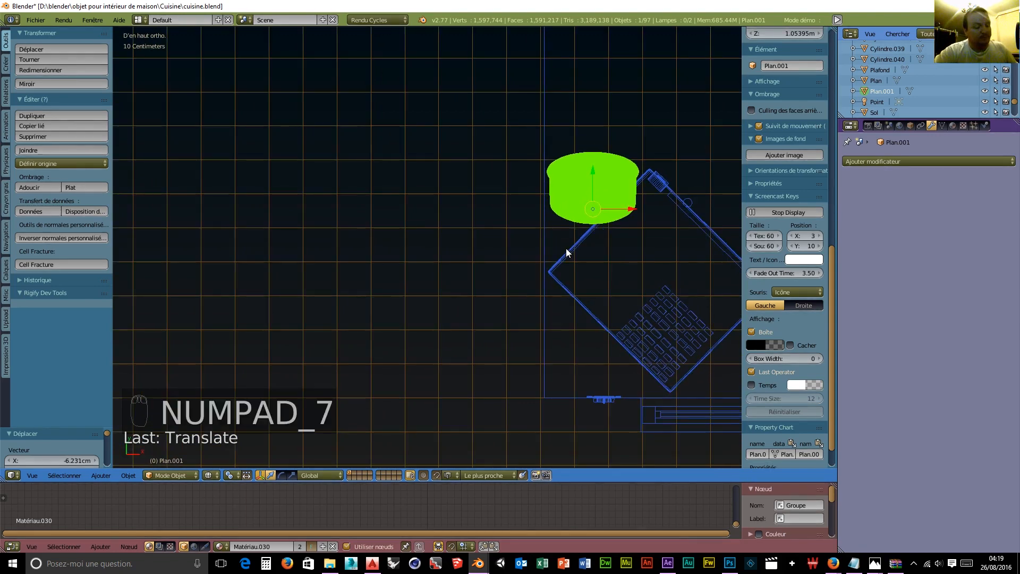
key(r)
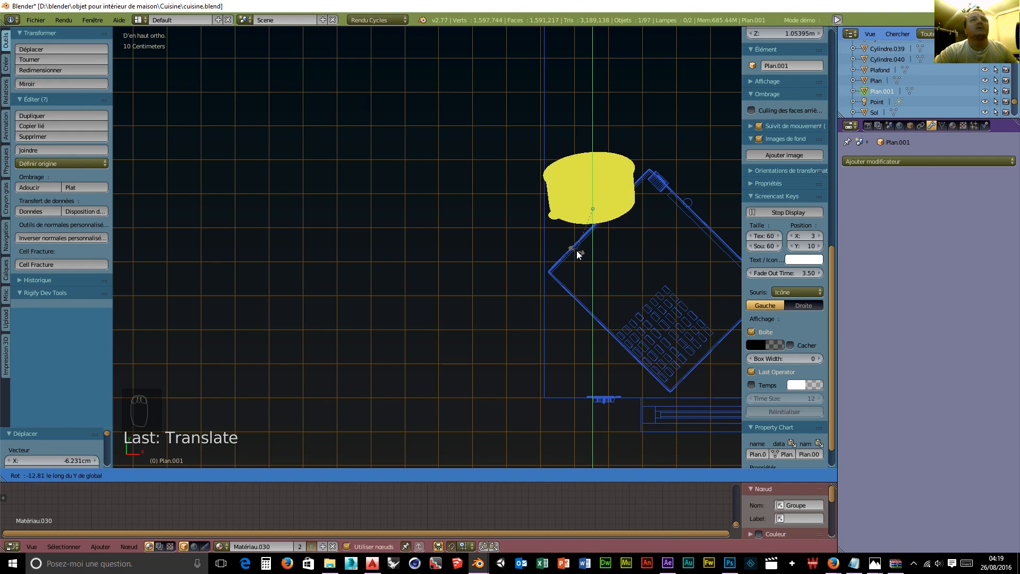
click(578, 251)
drag(629, 210, 632, 208)
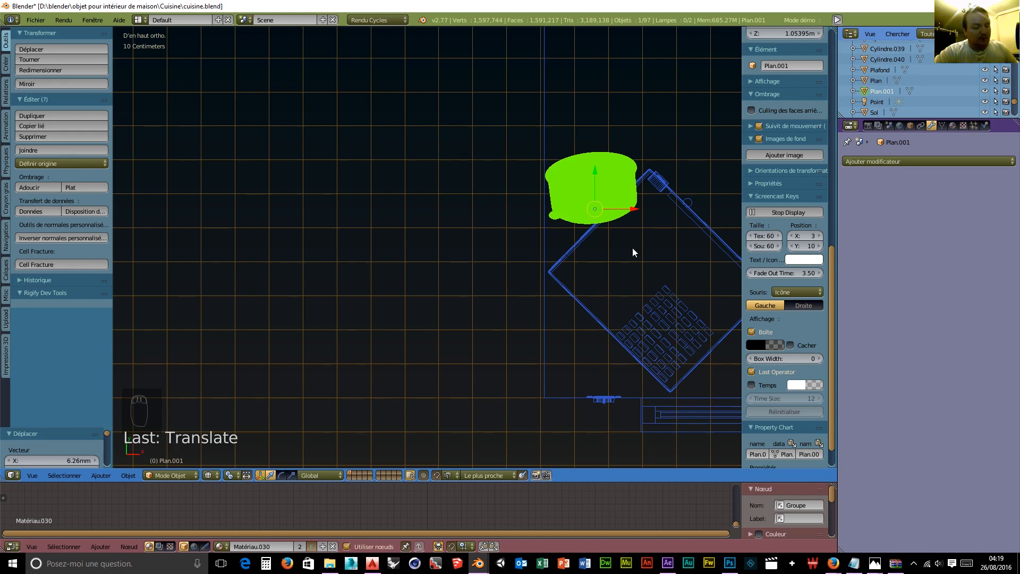
key(r)
key(y)
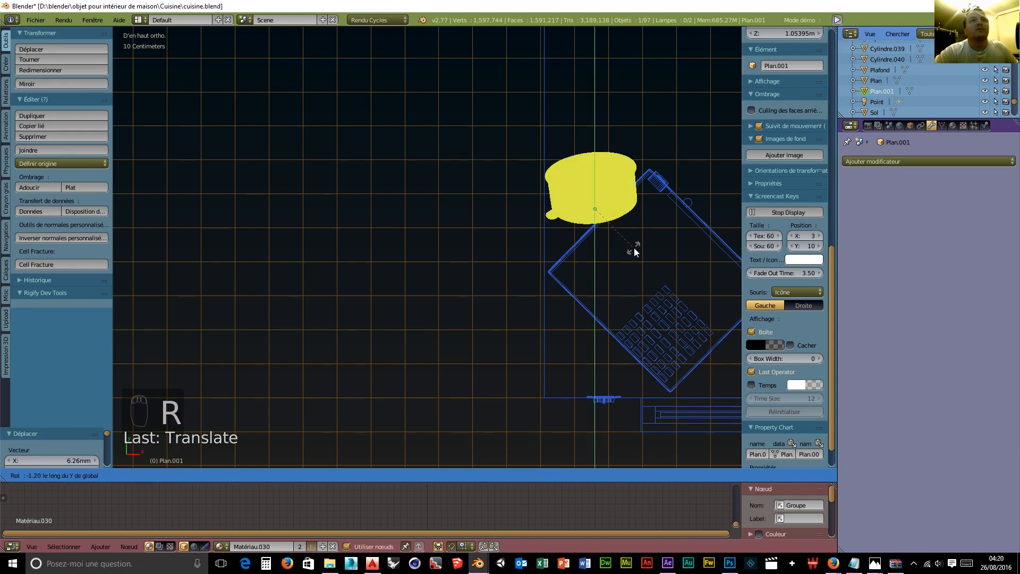
click(633, 248)
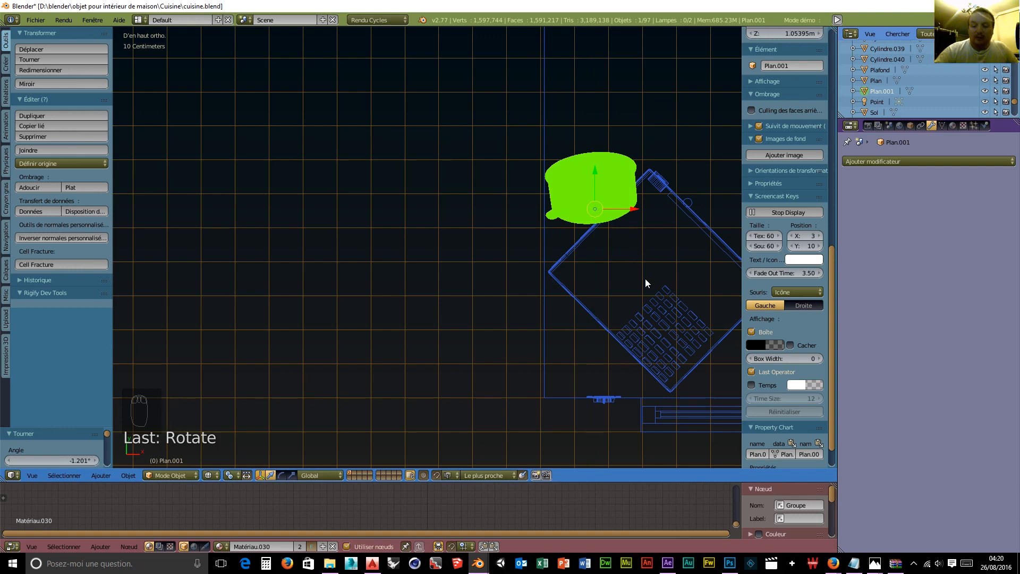
Step: In the right view, duplicate the hanging saucepan along Y, scale the copy to about two-thirds, and raise it until the handle tops align
key(KP_3)
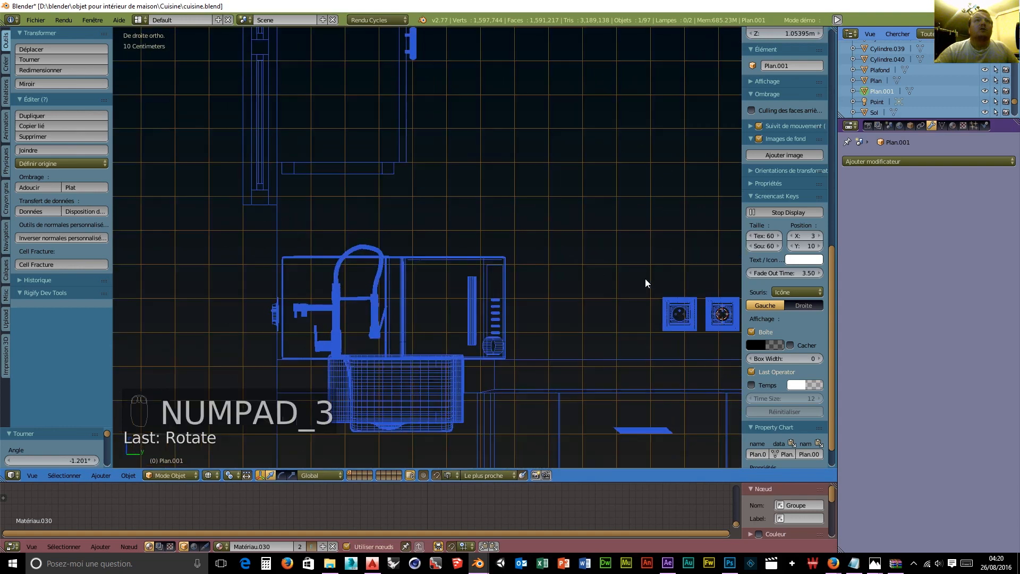
shift+middle_drag(587, 139, 511, 423)
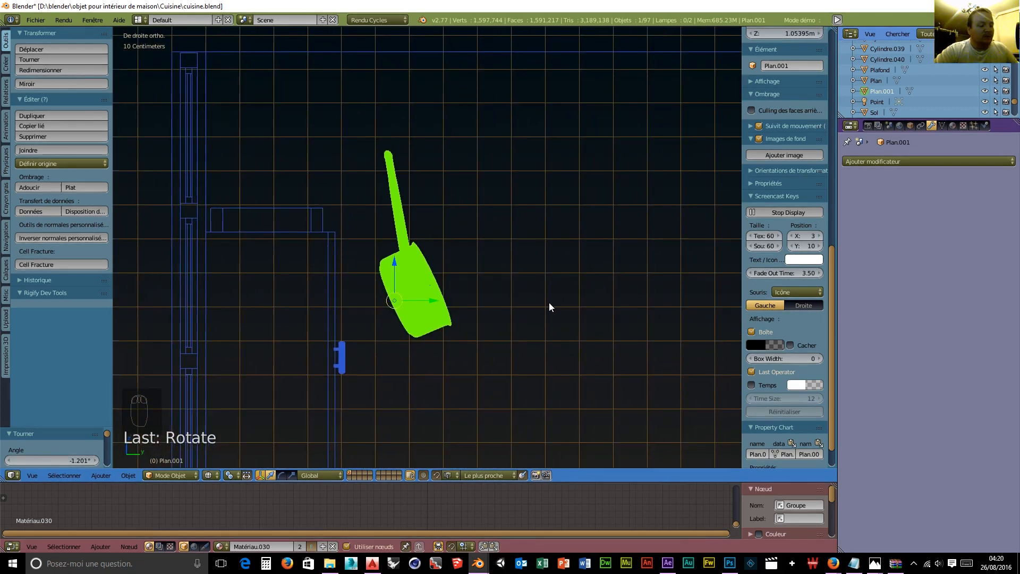
key(shift+d)
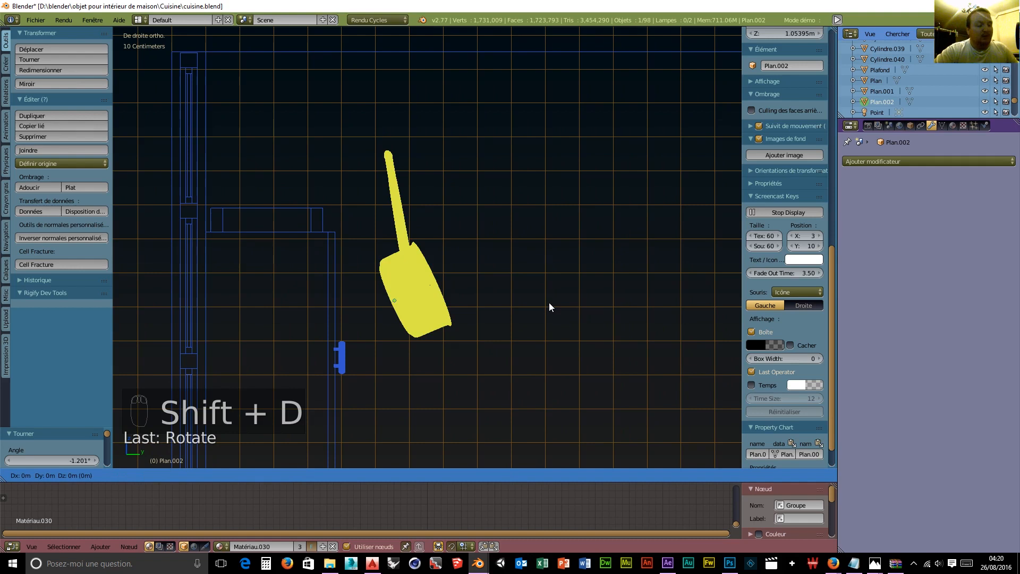
key(y)
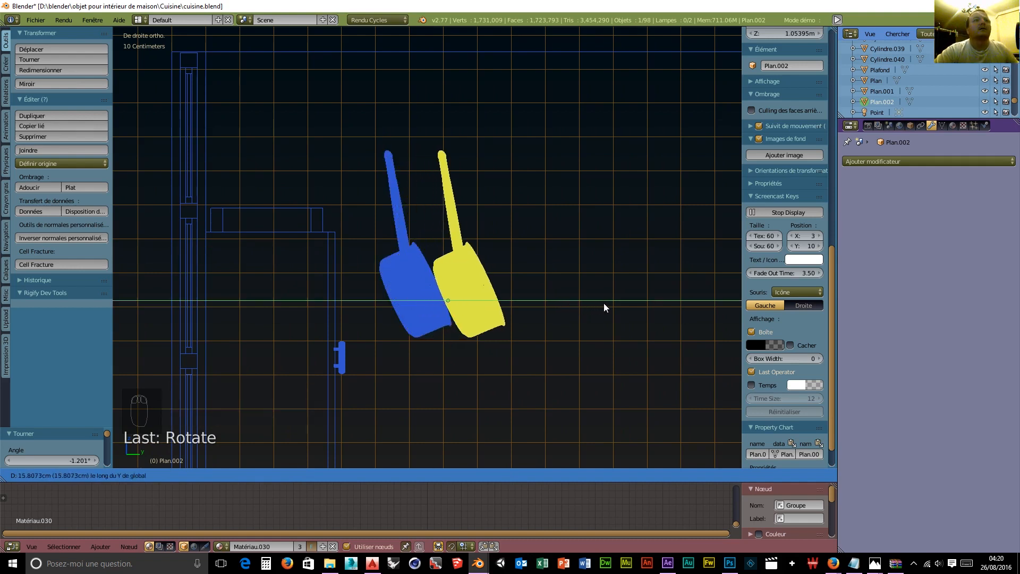
click(674, 309)
key(s)
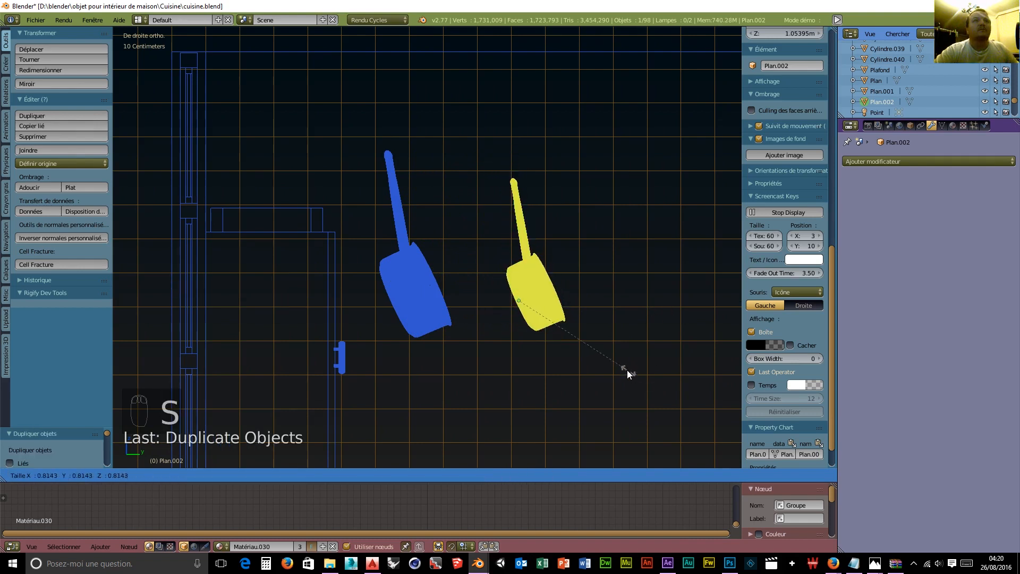
click(605, 355)
drag(522, 271, 522, 218)
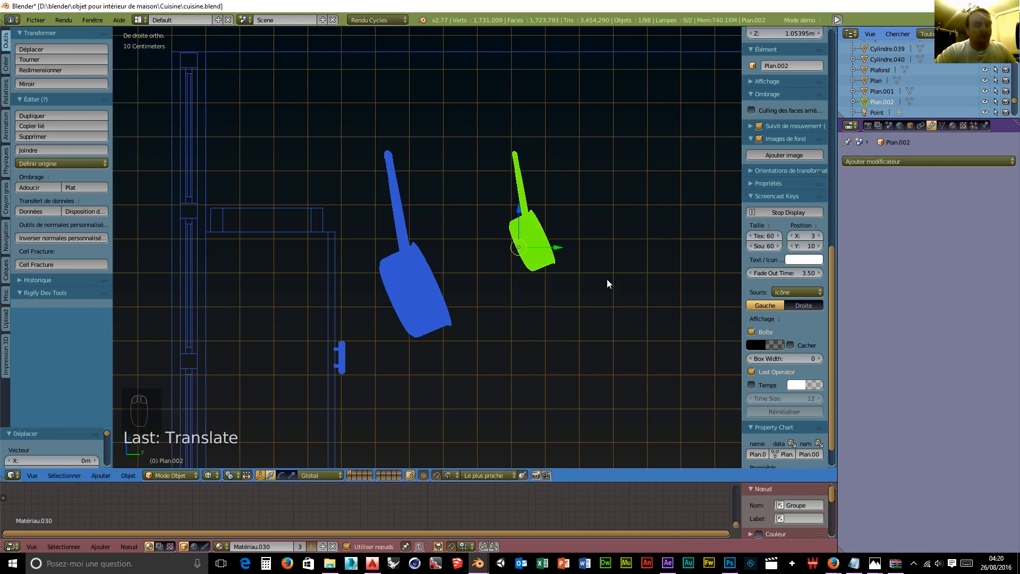
Step: Duplicate the smaller hanging saucepan about 19.7 cm along Y and scale the new copy by about 0.673
key(shift+d)
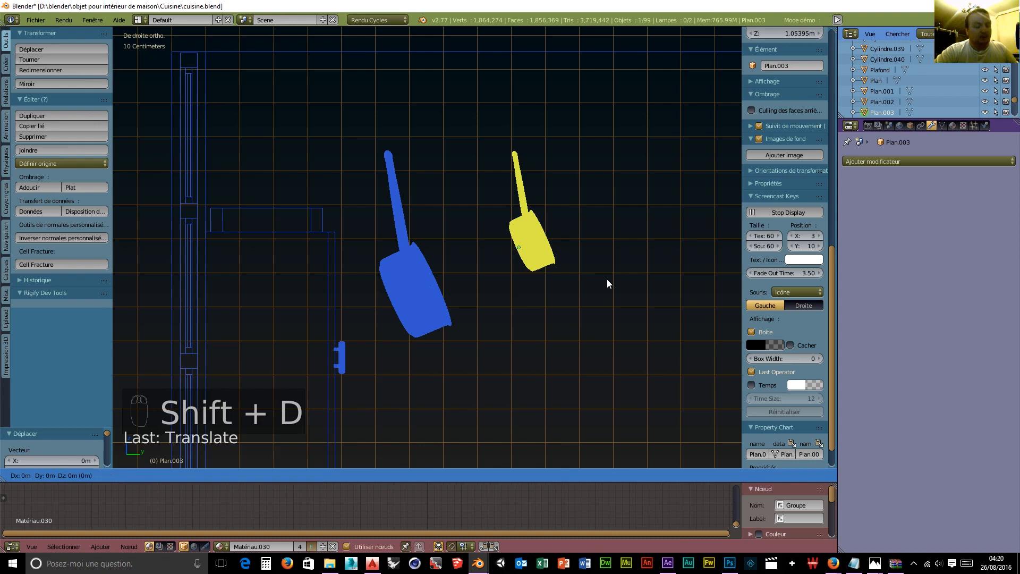
key(y)
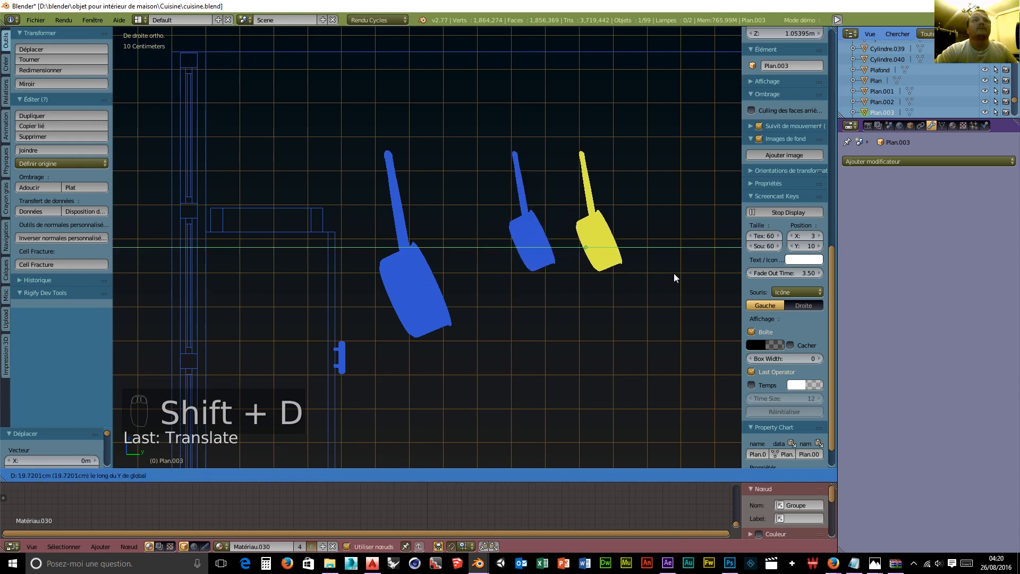
click(674, 273)
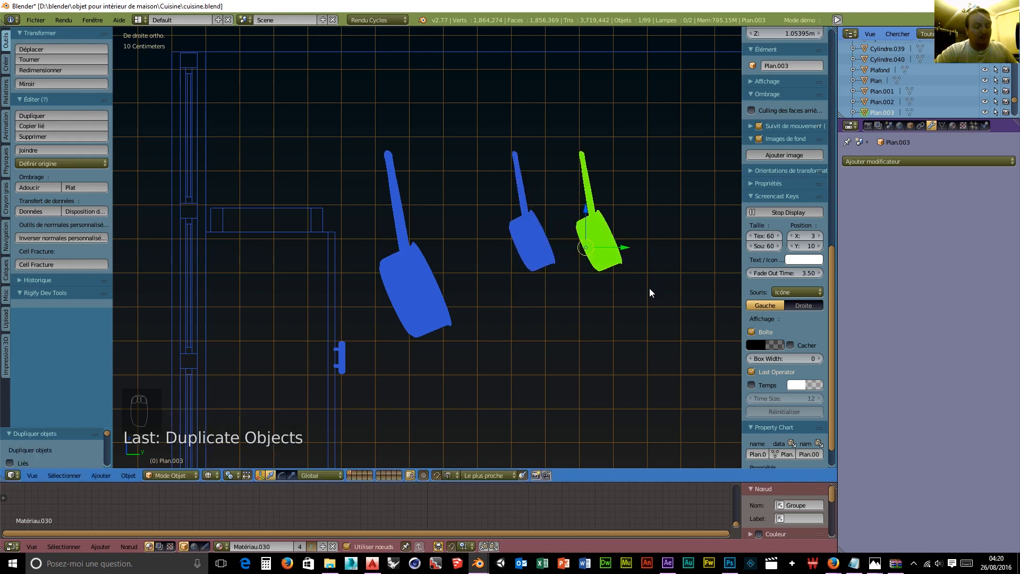
key(s)
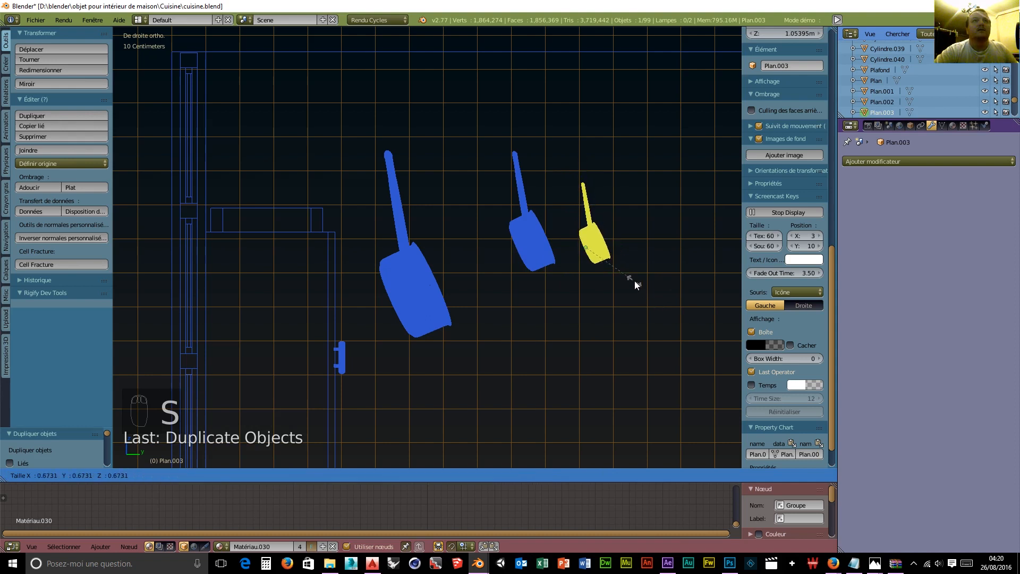
click(634, 280)
Step: Raise the smallest saucepan along Z until its handle top lines up with the others, and shift it slightly further along Y
key(g)
key(z)
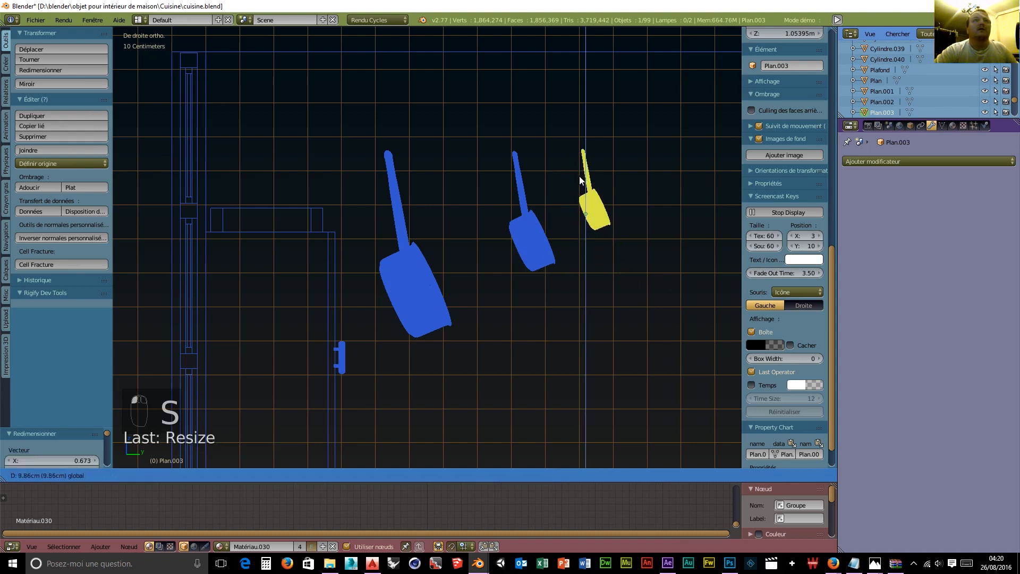
click(580, 177)
key(g)
key(y)
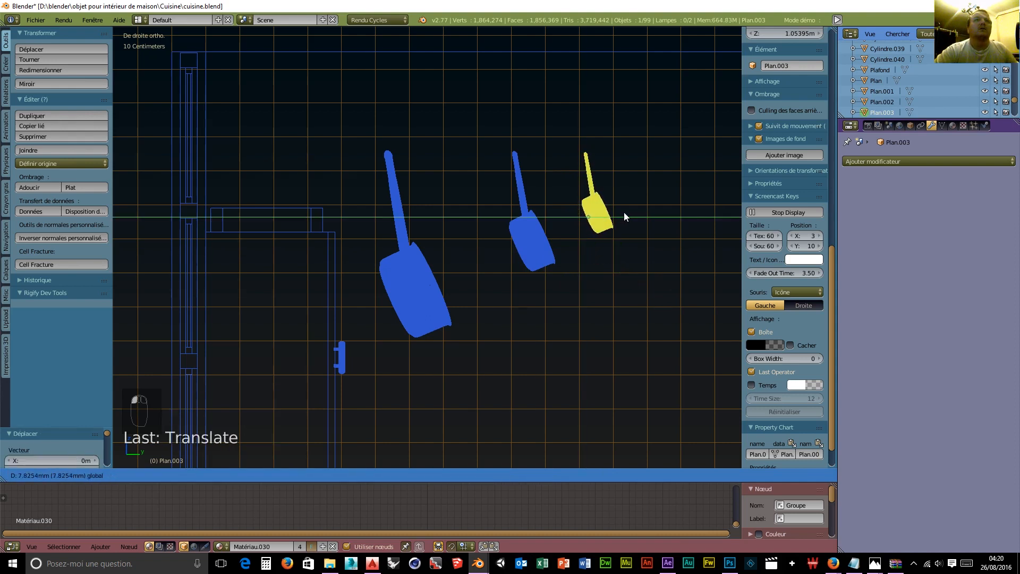
click(627, 212)
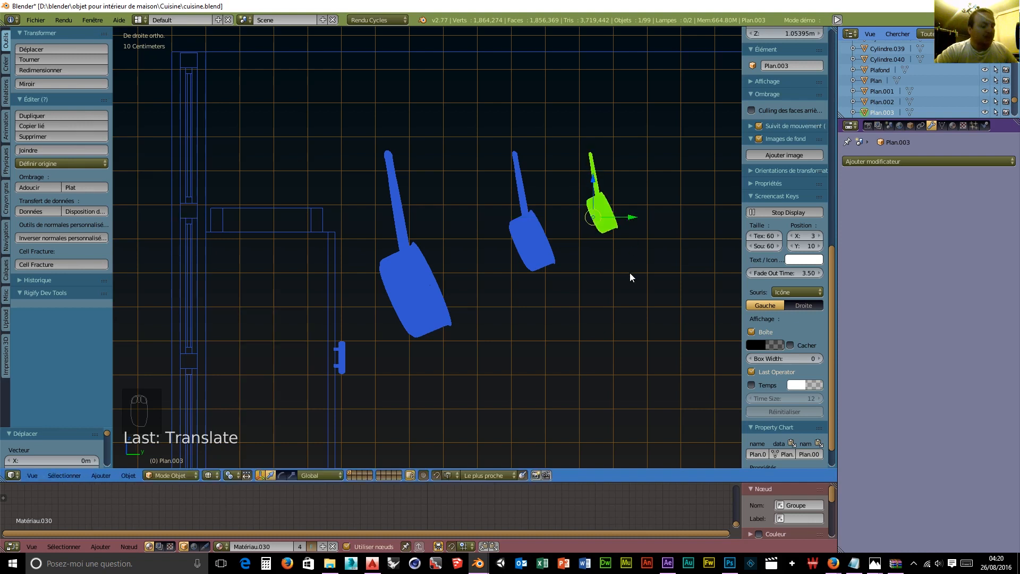
Step: Duplicate the smallest saucepan back along Y between the two small ones, scale it by about 1.17, and lower it to align its handle top
key(shift+d)
key(y)
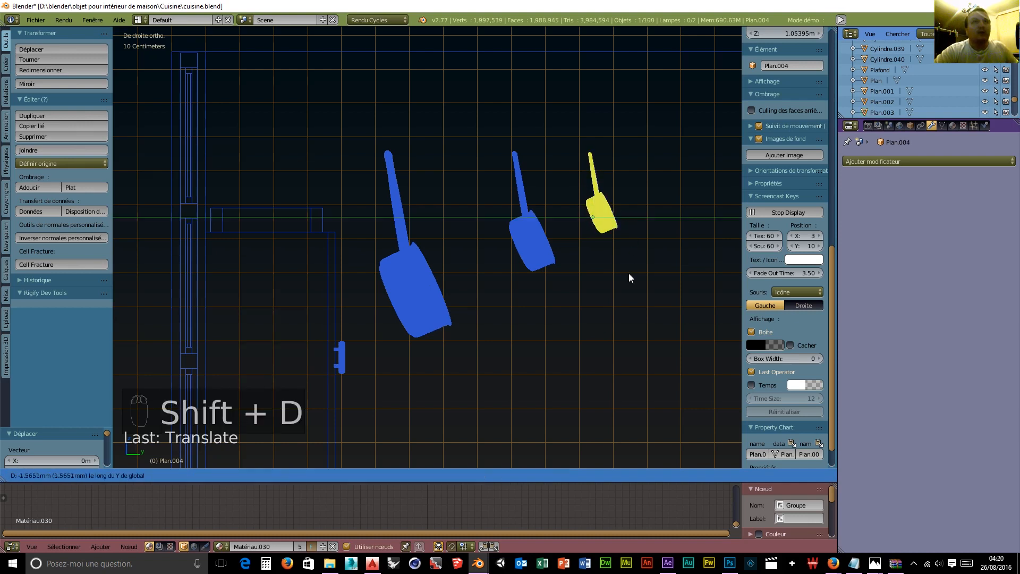
click(593, 272)
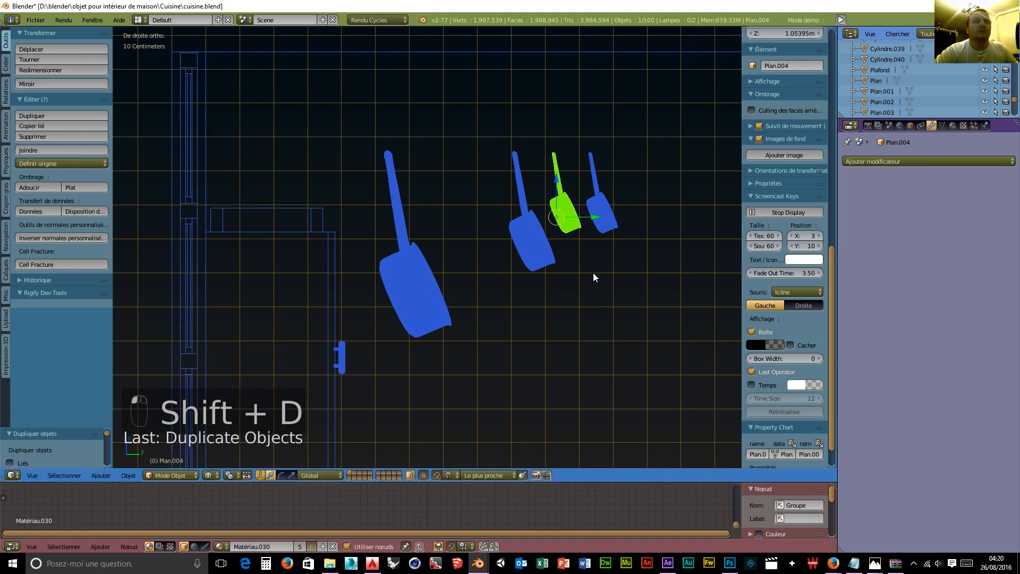
key(s)
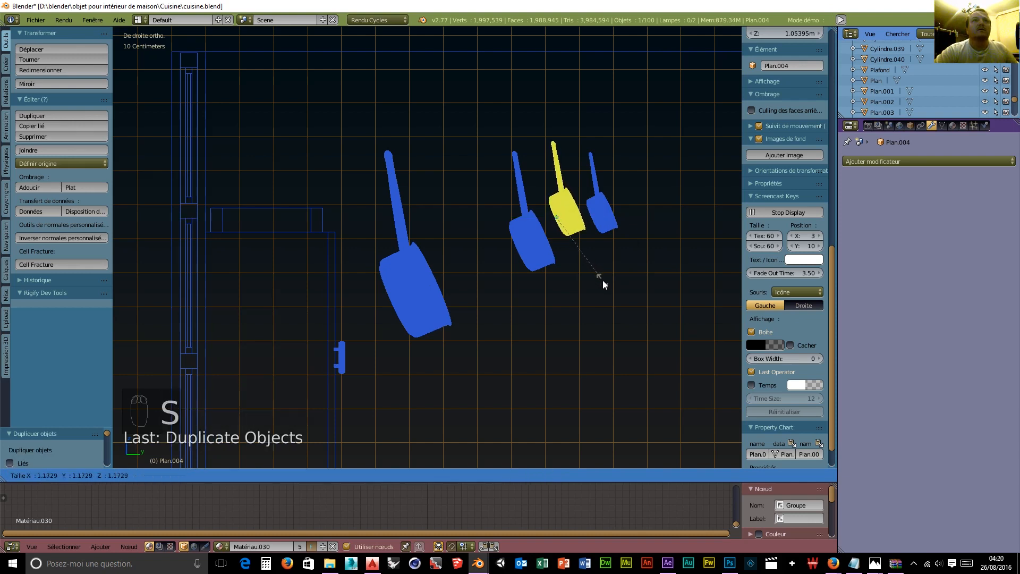
click(603, 280)
drag(558, 184, 559, 195)
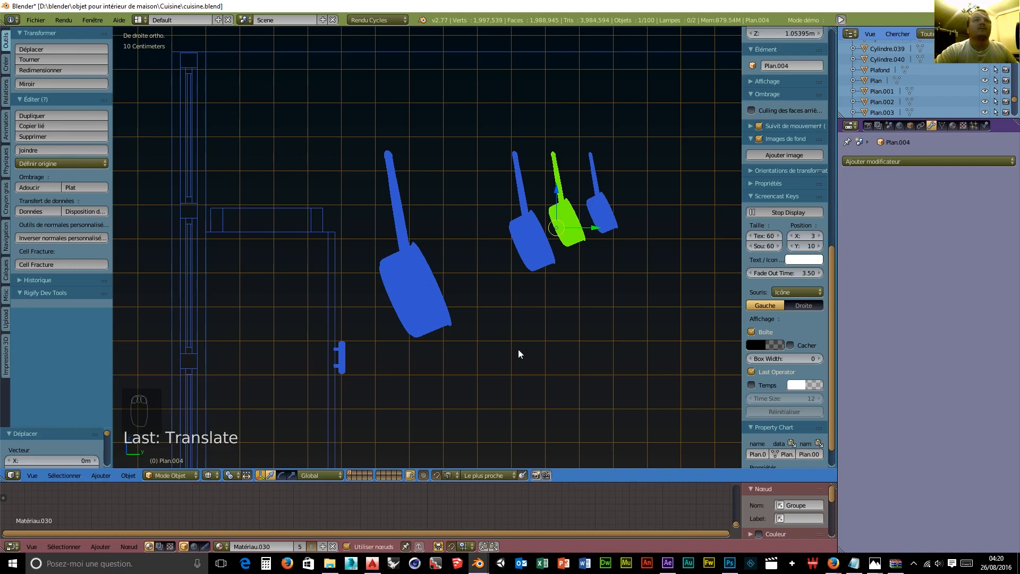
Step: In the top view, move the second-smallest saucepan about -7.04 cm and the smallest about -8.3 cm along X to reach the wall
middle_drag(518, 349, 586, 258)
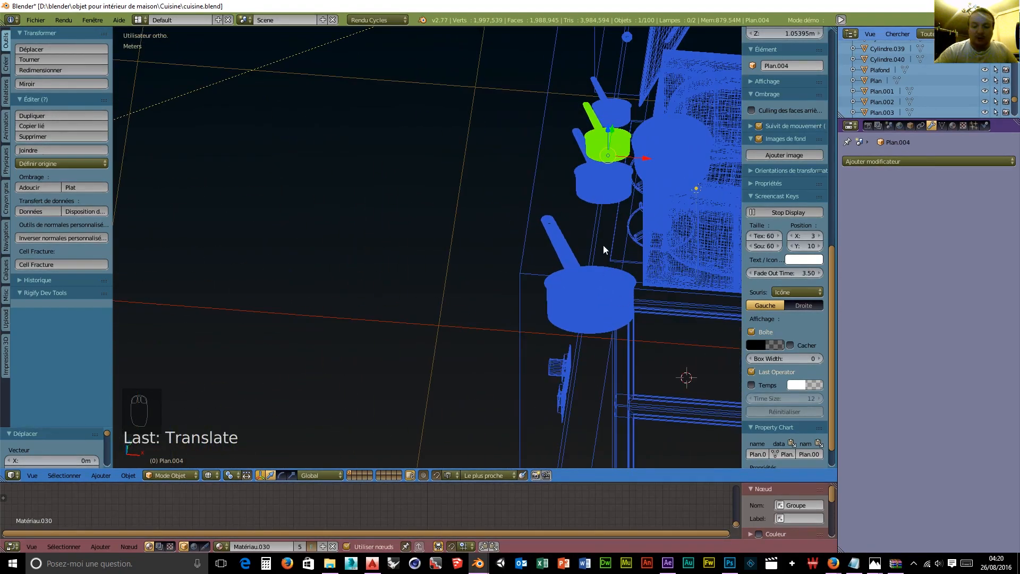
key(KP_7)
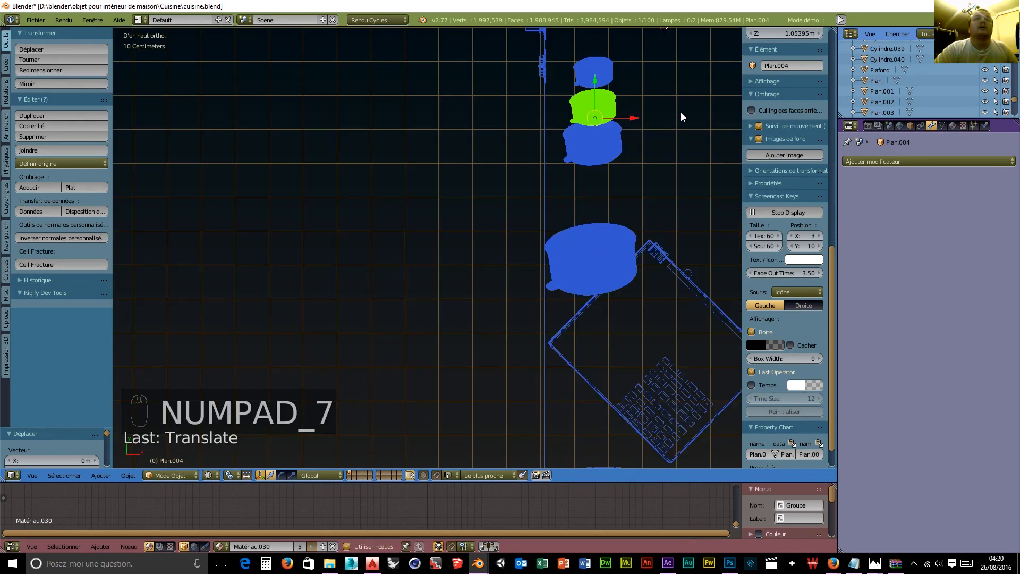
click(636, 117)
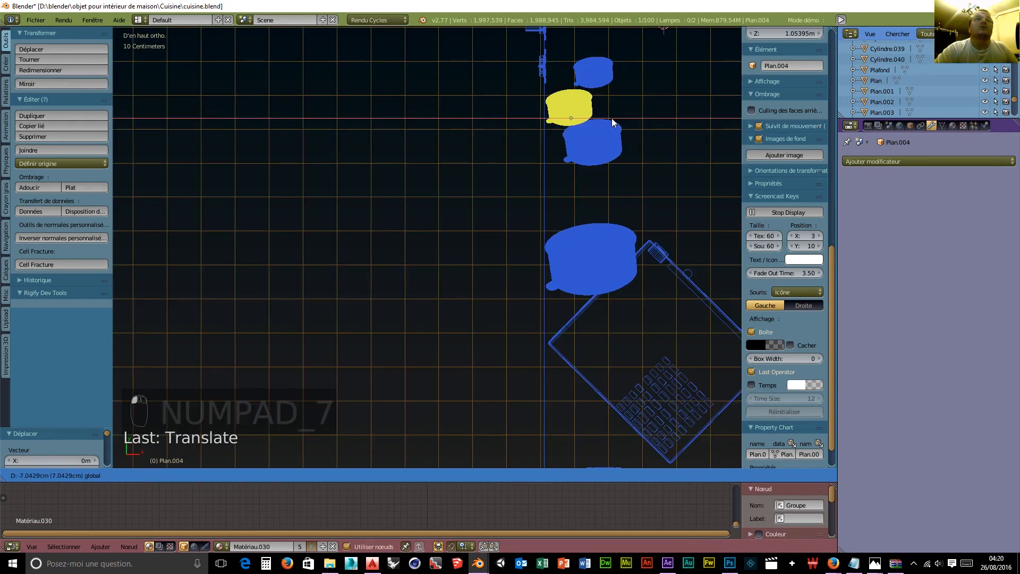
click(611, 118)
right_click(594, 68)
click(636, 80)
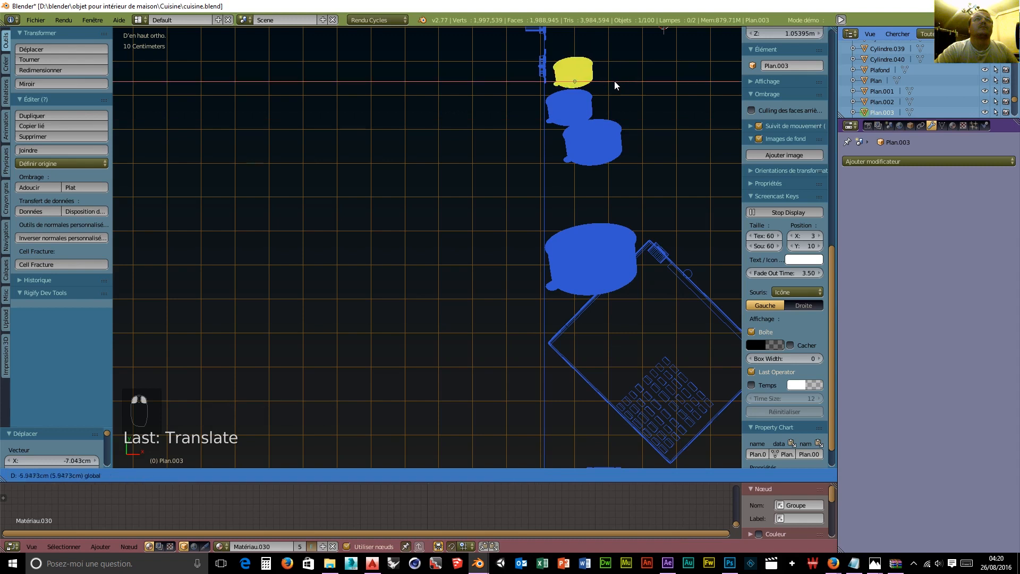
click(609, 88)
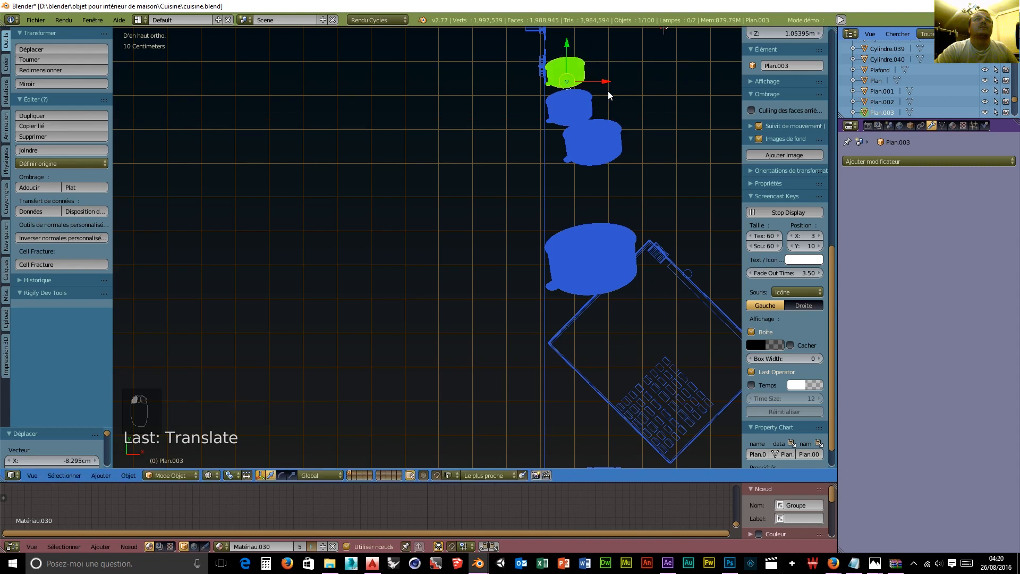
Step: Move the second-largest hanging saucepan about -4.85 cm along X so it also sits against the wall
right_click(610, 152)
key(g)
key(x)
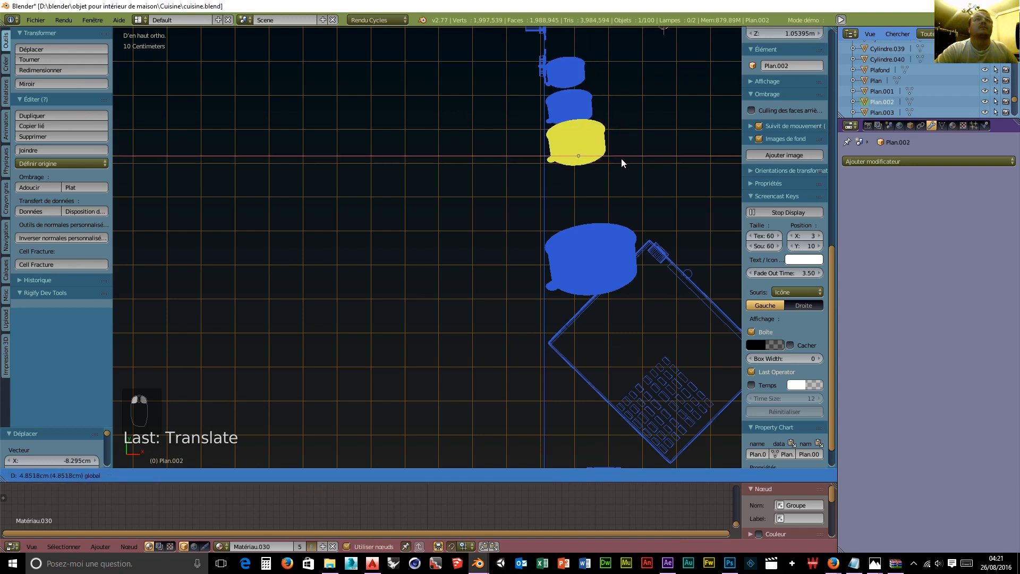
click(621, 159)
Step: In the camera view, set a render border around the four hanging saucepans and show them in rendered shading
middle_drag(637, 181, 565, 160)
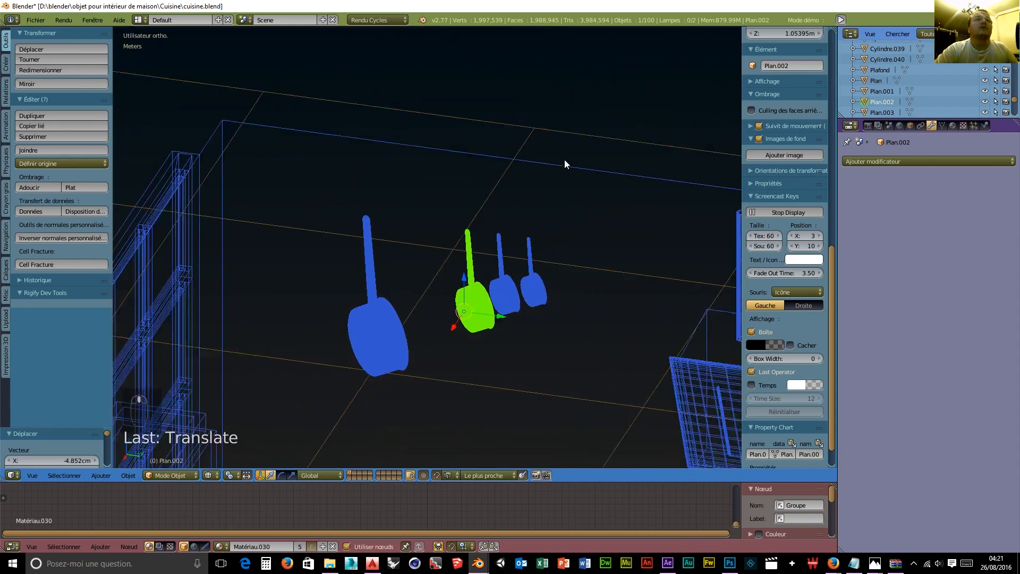
scroll(564, 161, down, 3)
middle_drag(526, 269, 536, 293)
scroll(505, 298, up, 4)
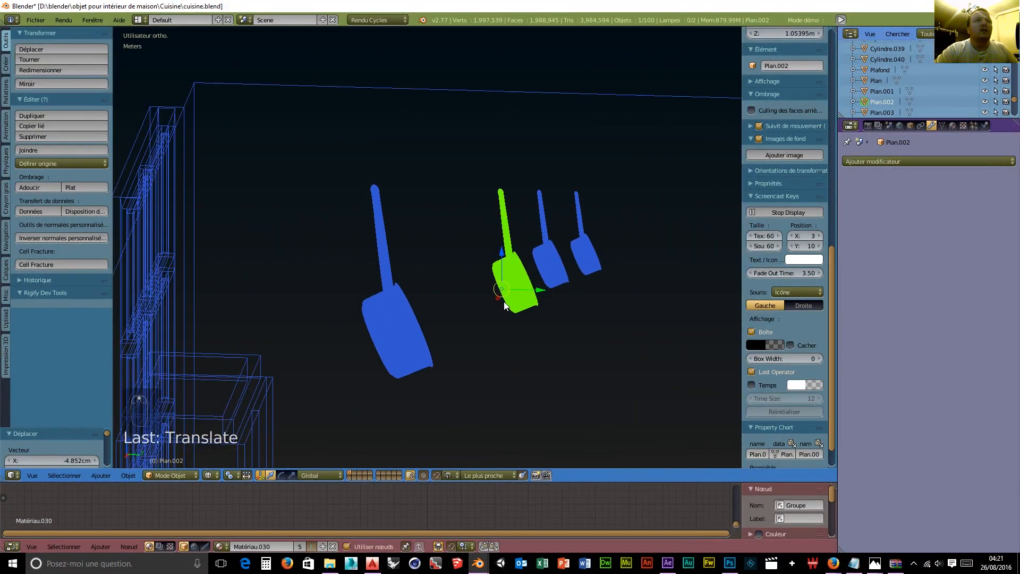
key(KP_0)
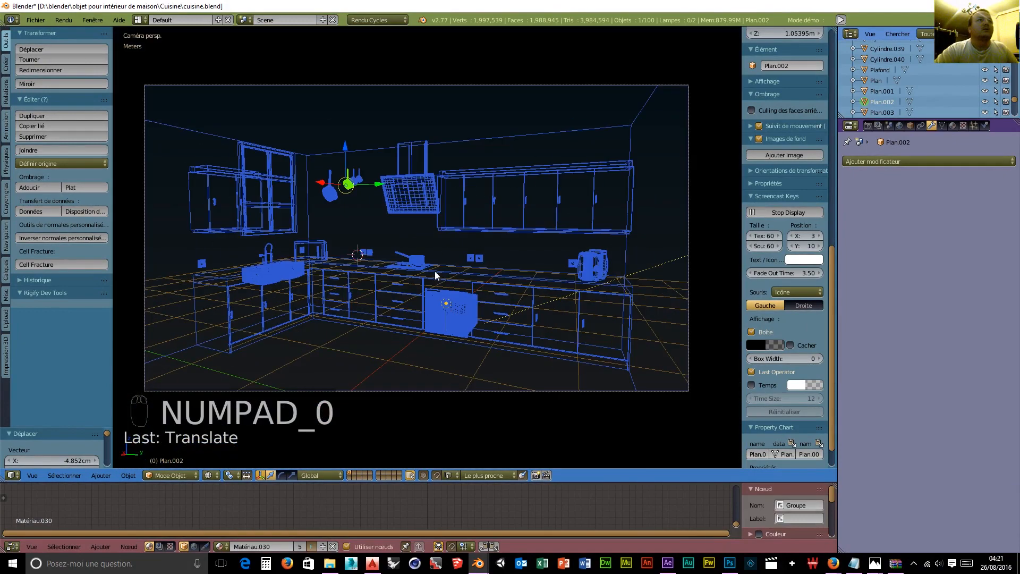
scroll(407, 267, up, 8)
shift+middle_drag(402, 251, 615, 44)
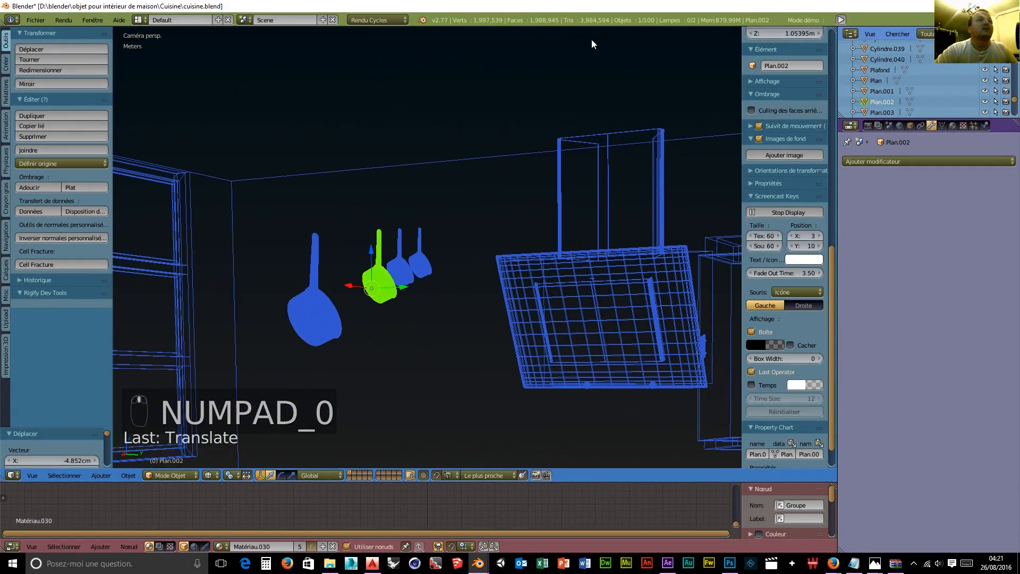
scroll(461, 286, up, 5)
shift+middle_drag(460, 282, 610, 179)
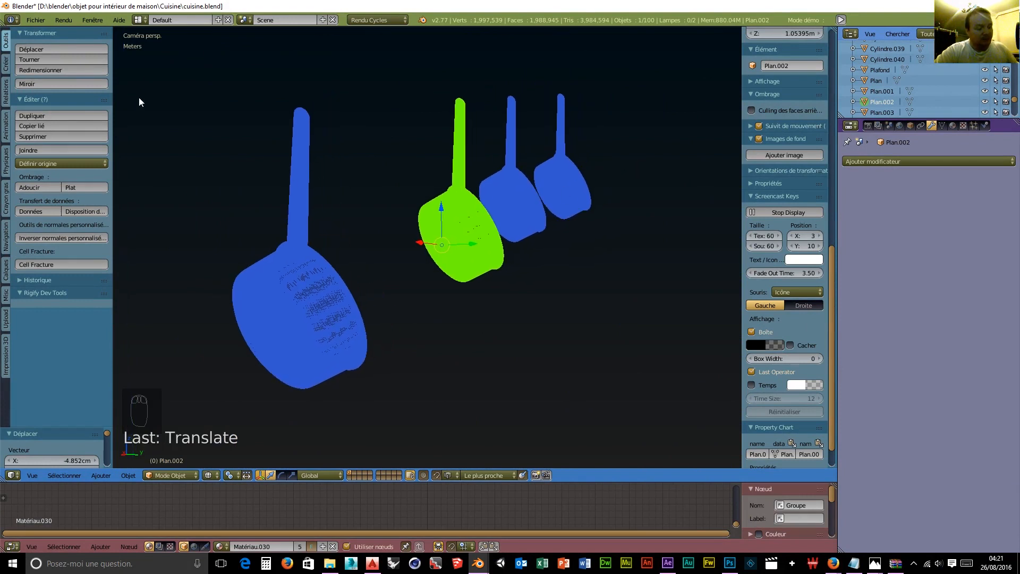
key(ctrl+b)
drag(185, 92, 632, 387)
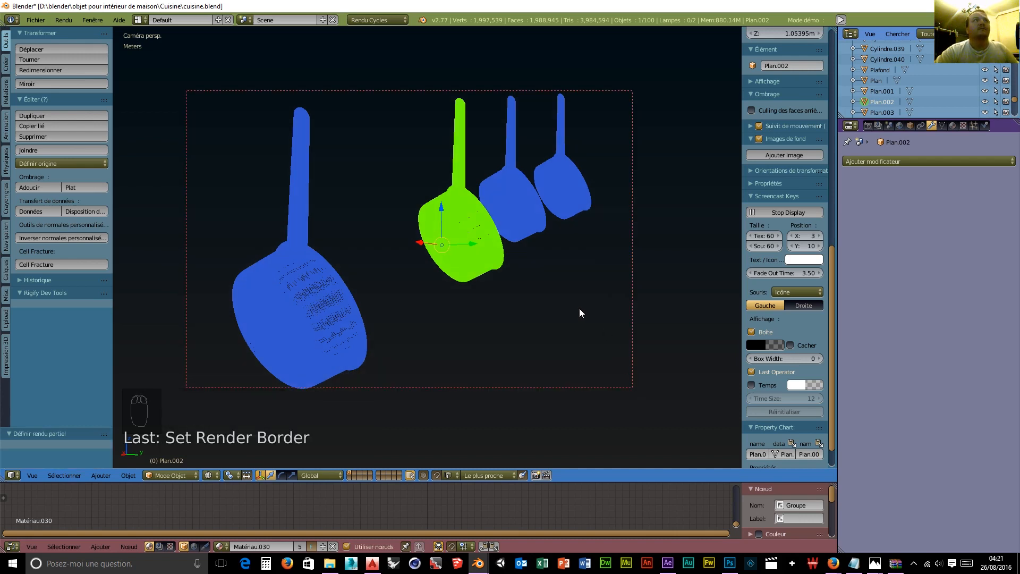
key(shift+z)
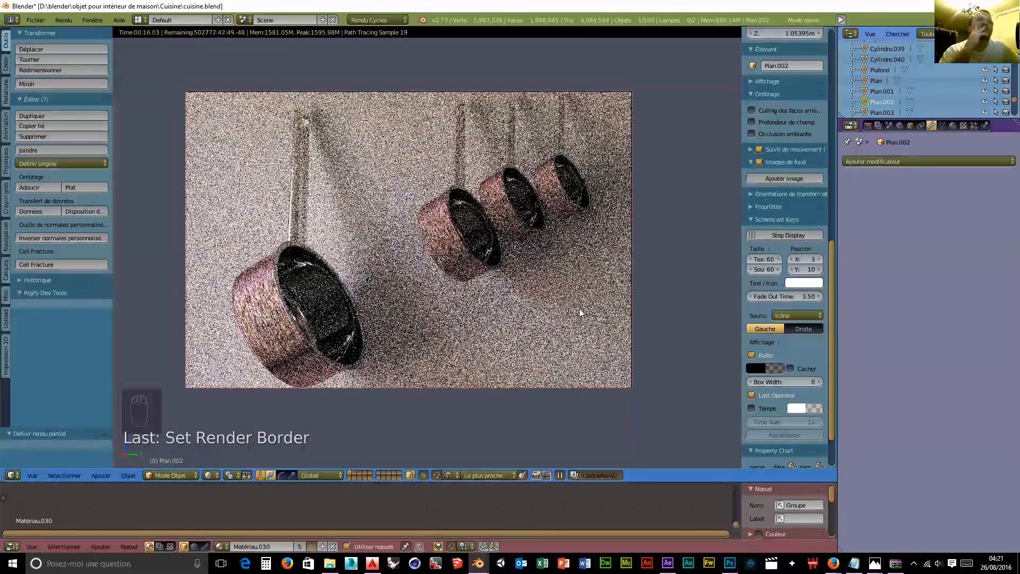
Step: Restrict the render border to the body of the largest saucepan and enlarge the node editor
key(ctrl+b)
drag(170, 267, 371, 390)
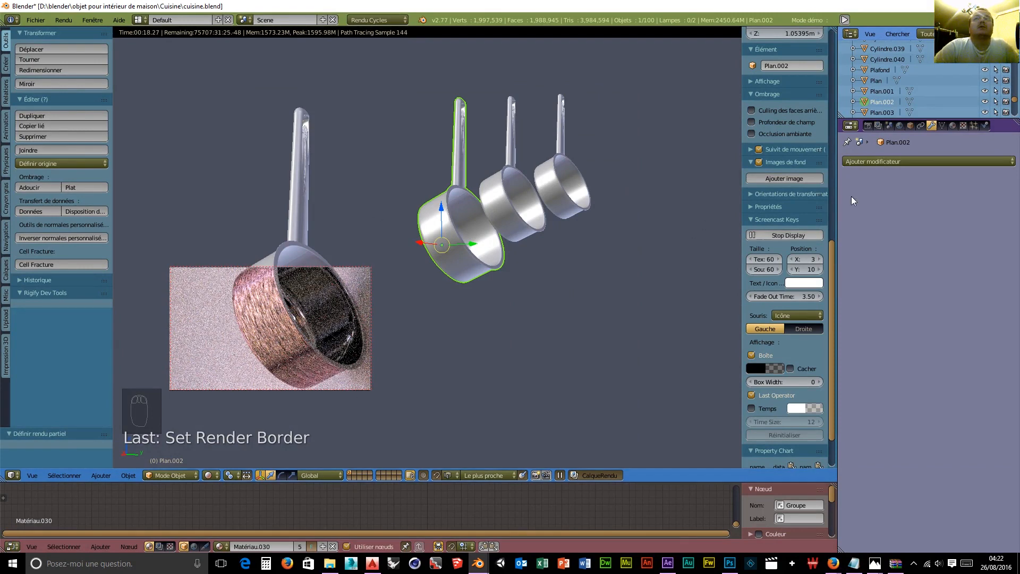
drag(430, 482, 430, 352)
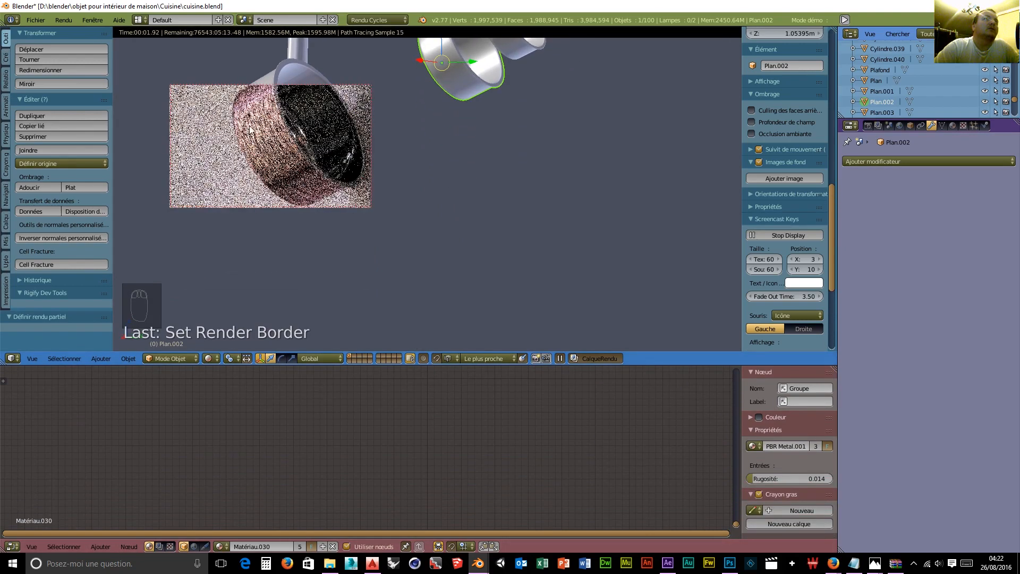
Step: Show the saucepan's material slots, check the node tree of Matériau.029, and select Matériau.030
click(952, 125)
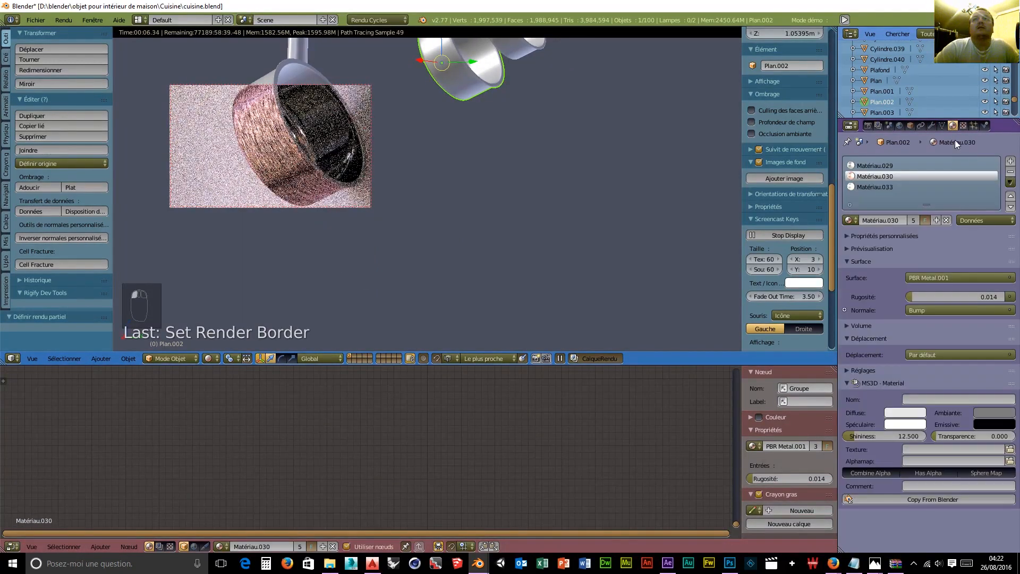
click(878, 166)
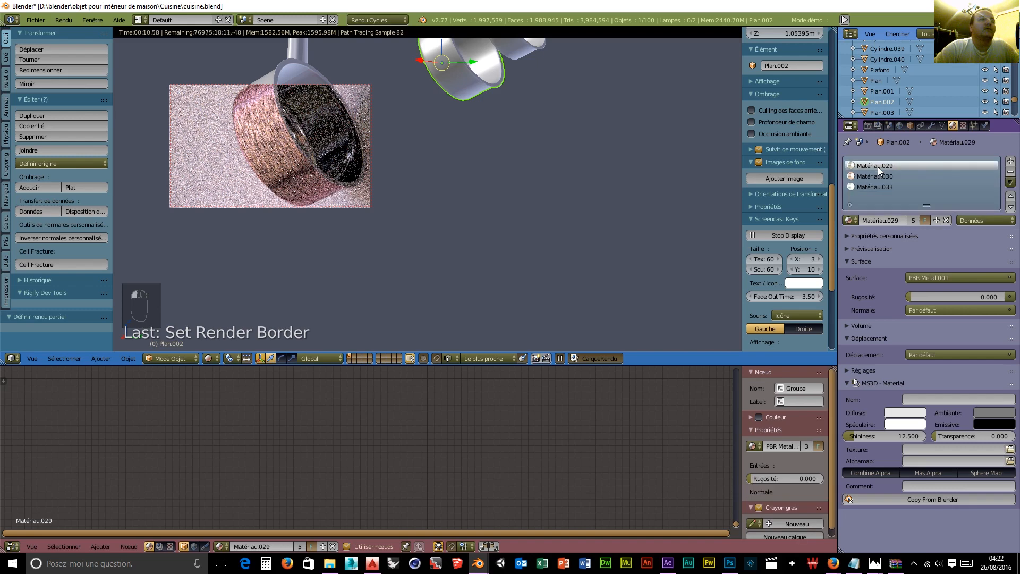
scroll(402, 452, down, 4)
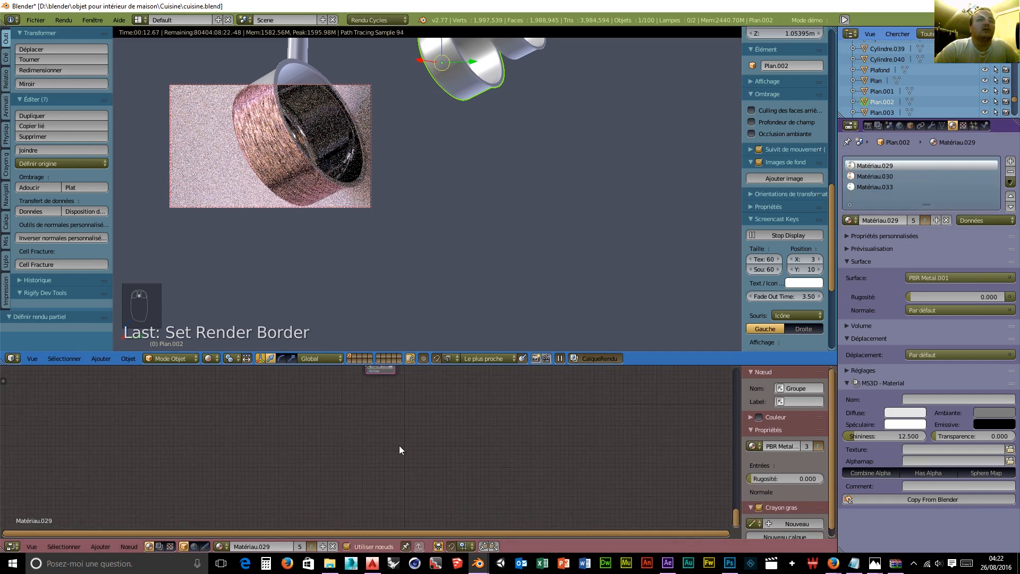
scroll(394, 429, down, 3)
middle_drag(397, 429, 445, 462)
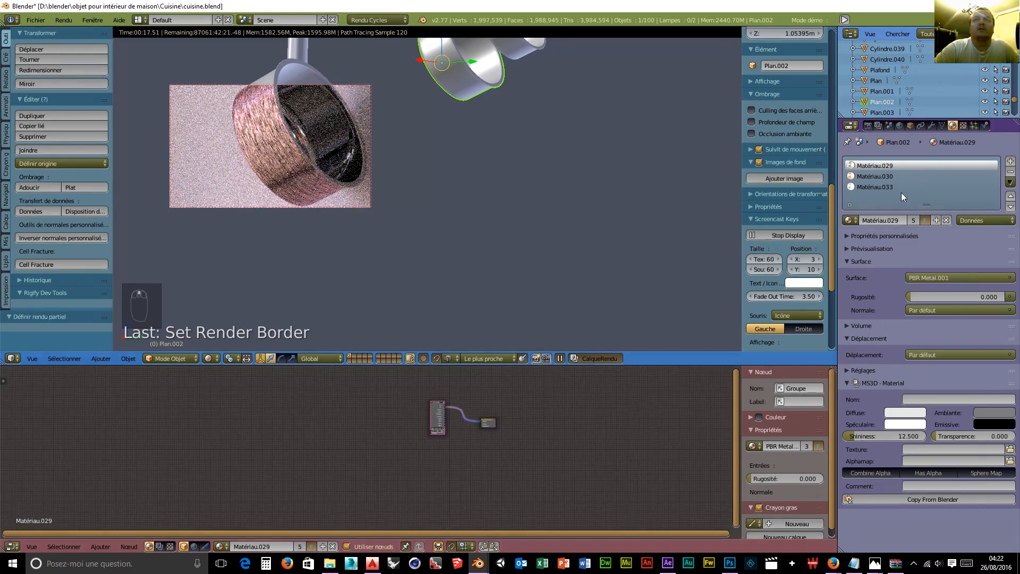
click(881, 187)
click(879, 177)
Step: In Matériau.030, lower the Bump node's Force to 0.647 and reroute its Normale output to the PBR Metal group's Rugosité input
scroll(419, 464, up, 3)
scroll(440, 463, up, 9)
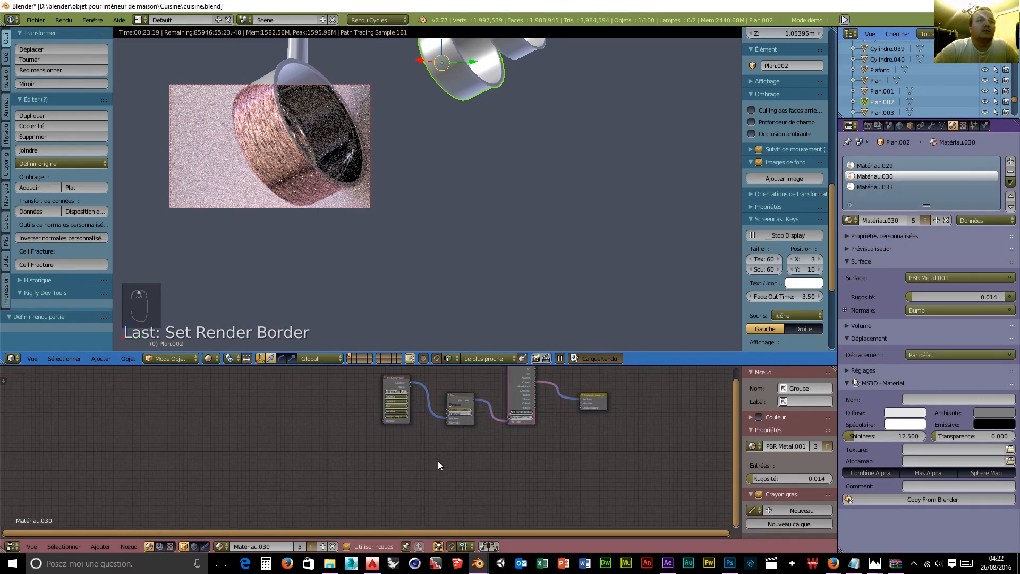
middle_drag(488, 435, 427, 488)
scroll(428, 488, up, 4)
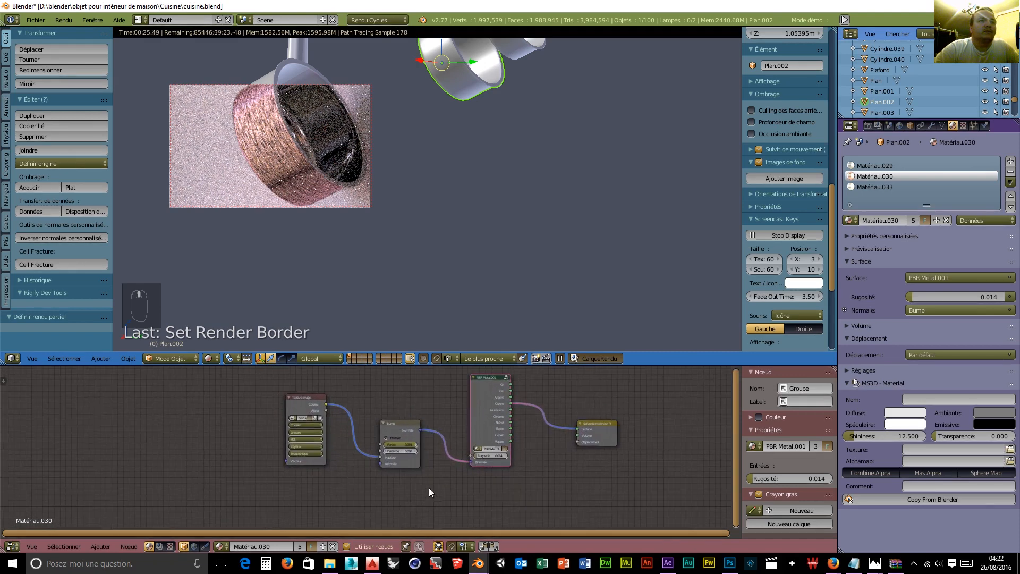
scroll(438, 489, up, 2)
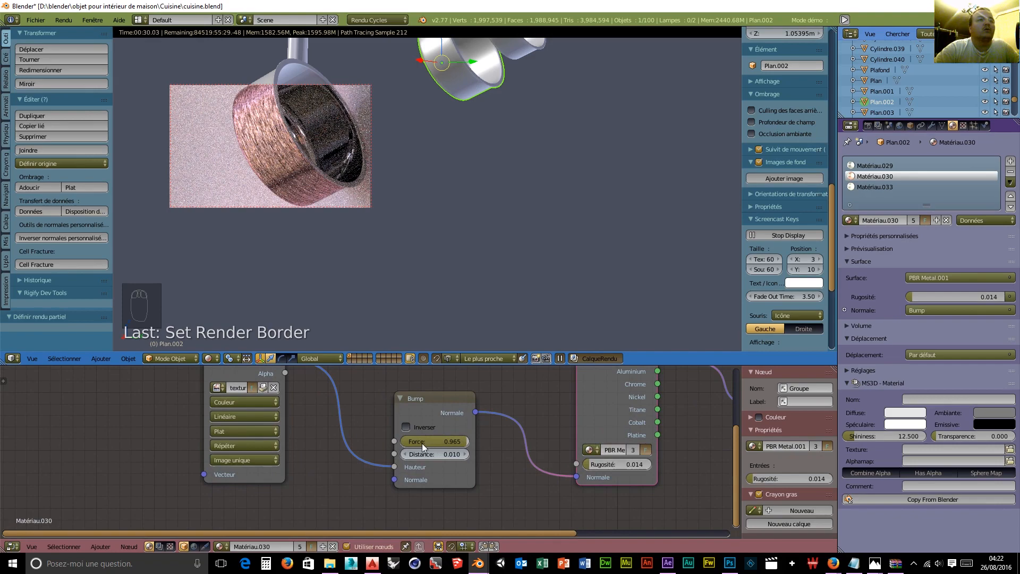
drag(468, 442, 427, 442)
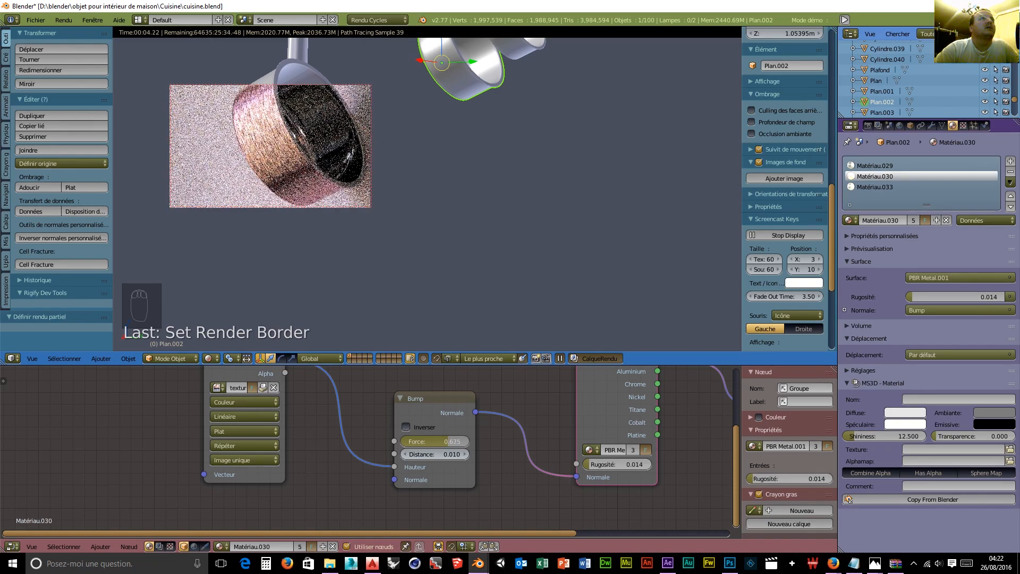
drag(433, 442, 427, 442)
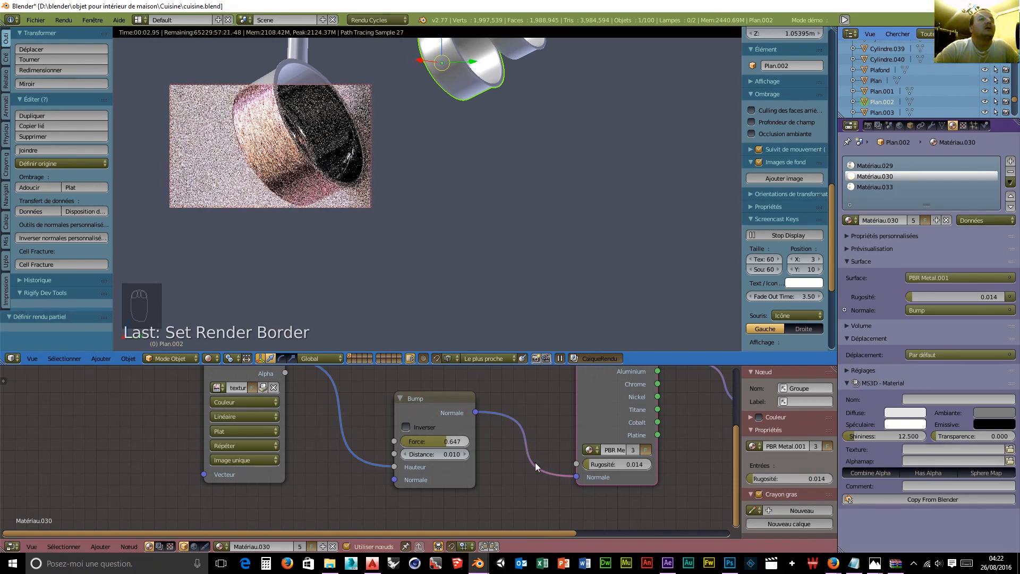
drag(570, 474, 570, 461)
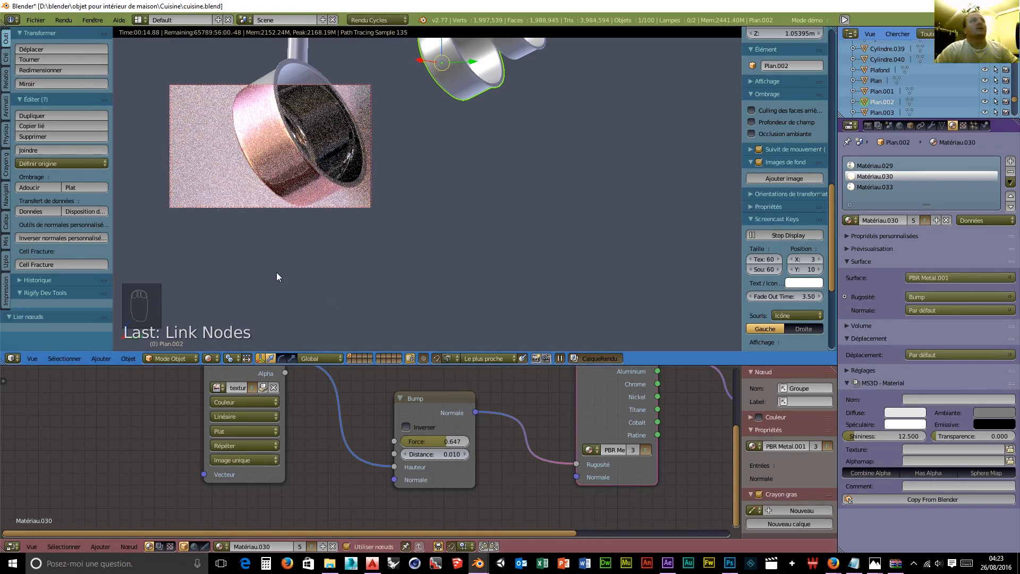
Step: Return to solid shading in the camera view, select all four hanging saucepans, and isolate them in local view
key(shift+z)
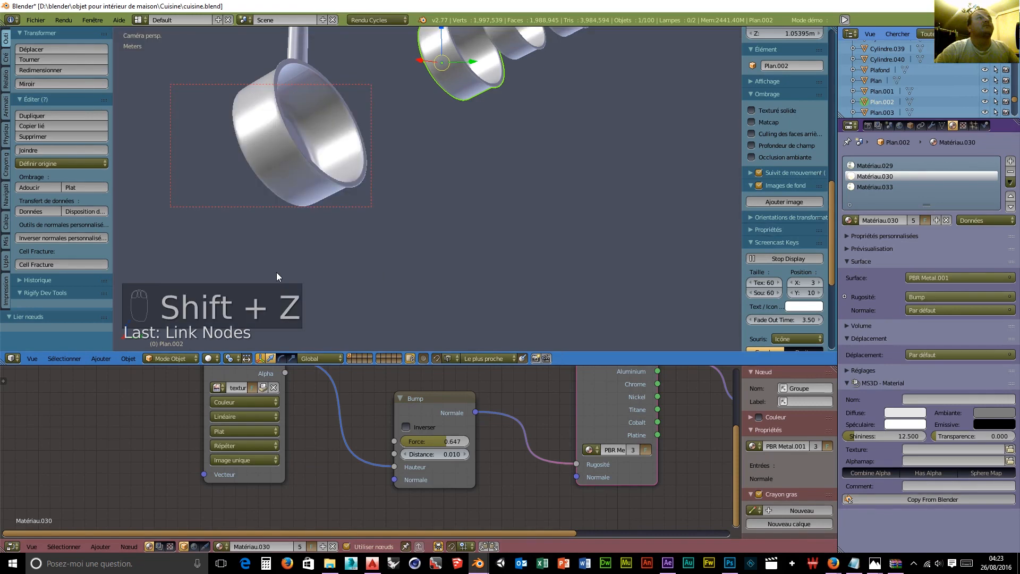
scroll(276, 272, down, 2)
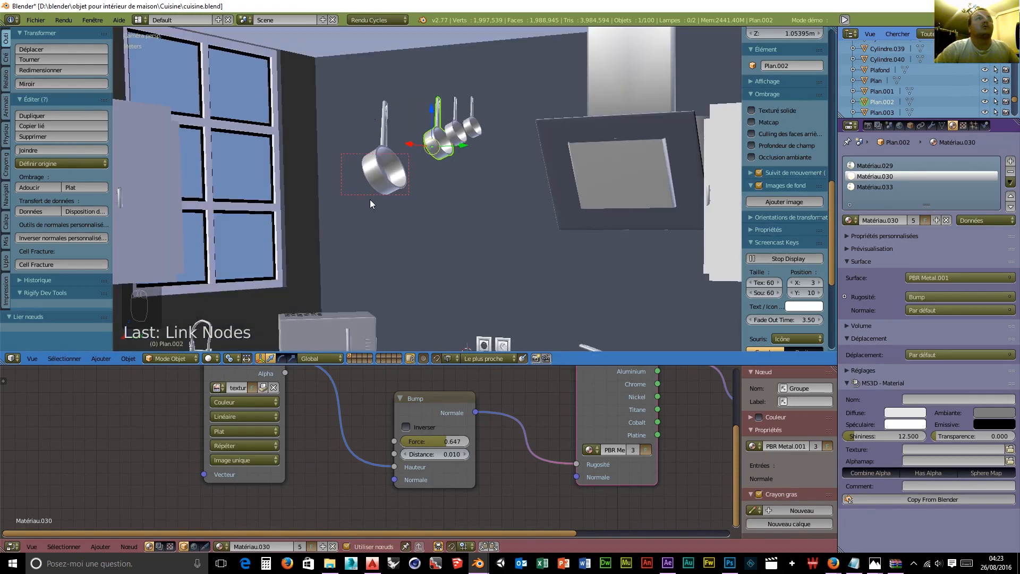
middle_drag(375, 202, 391, 209)
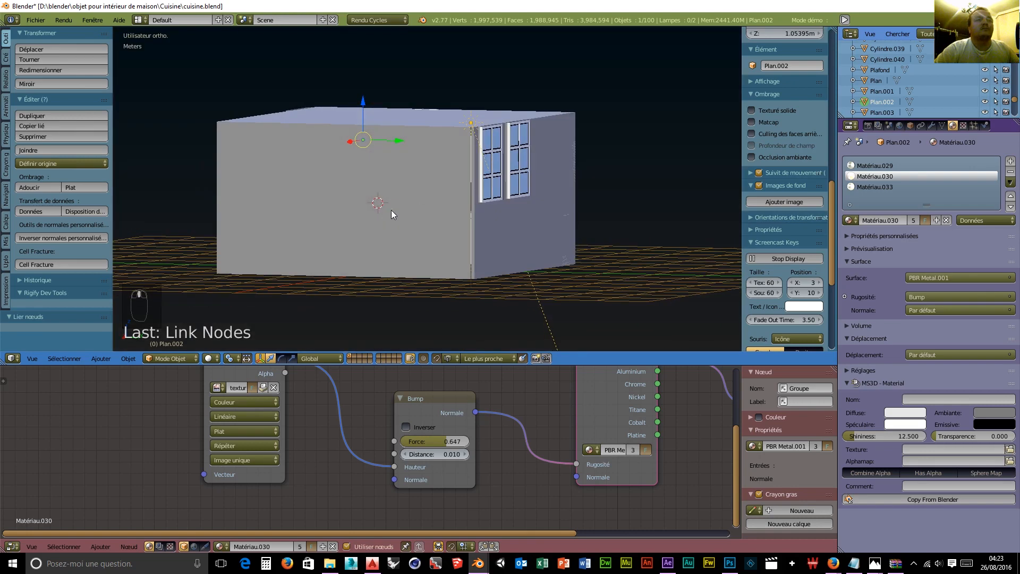
key(KP_0)
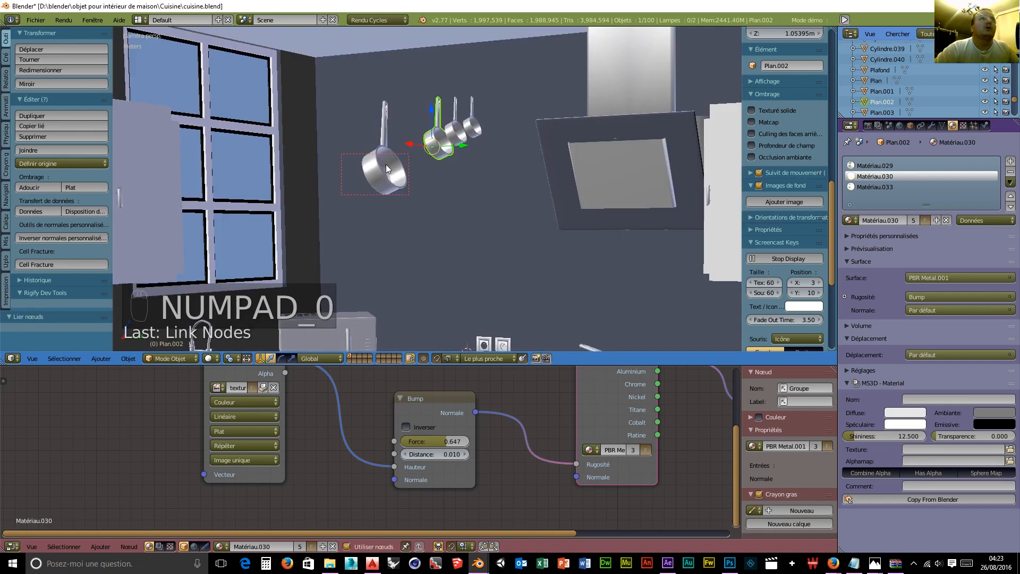
shift+right_click(385, 166)
shift+right_click(457, 135)
shift+right_click(474, 128)
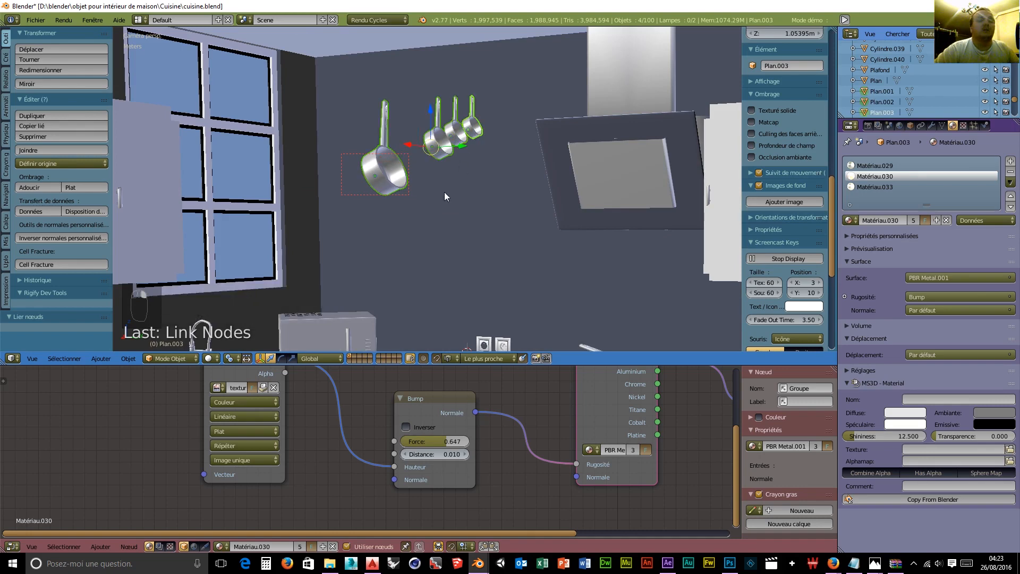
key(KP_Divide)
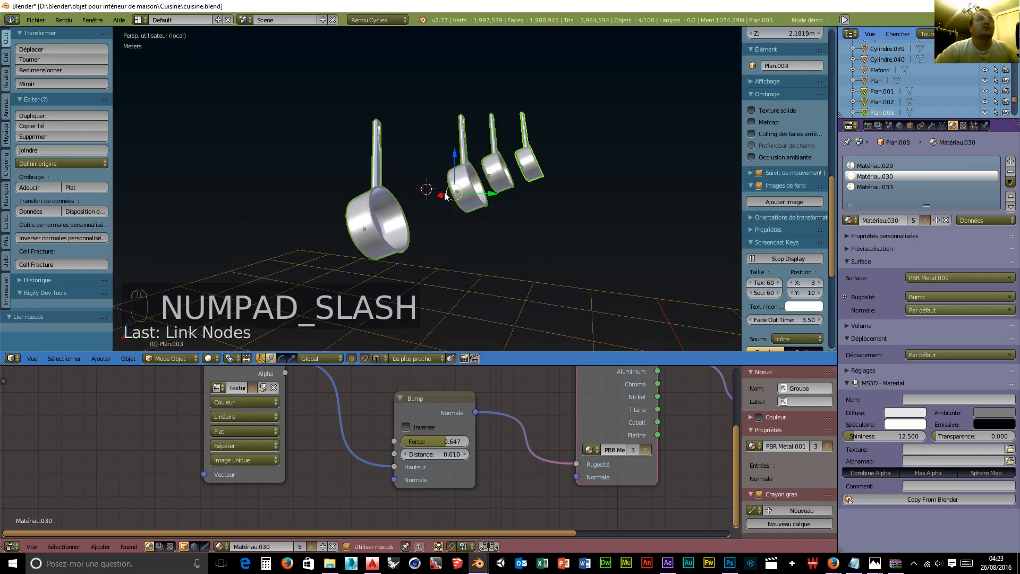
Step: Add a cube mesh at the 3D cursor among the isolated saucepans
middle_drag(457, 249, 538, 265)
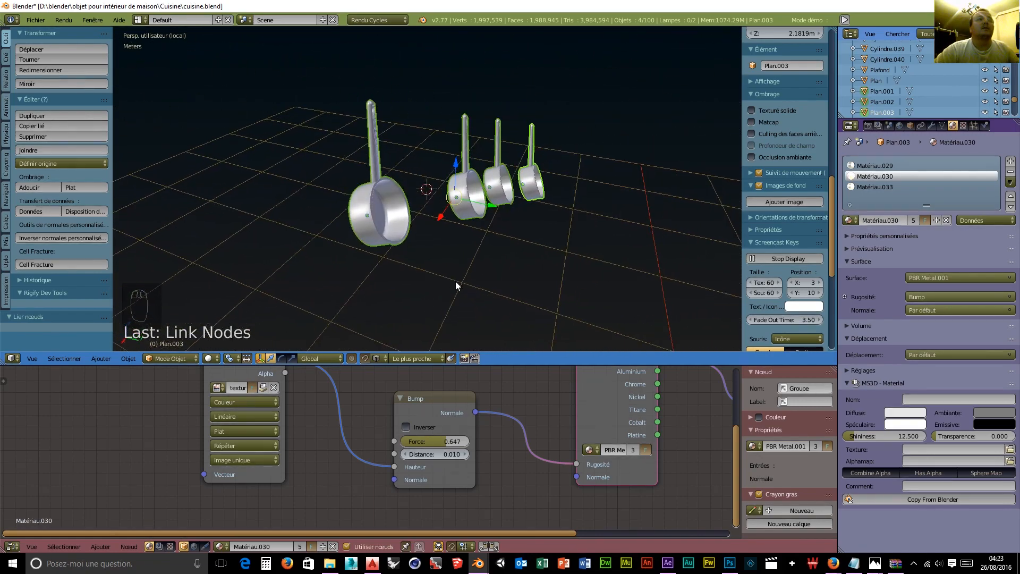
scroll(444, 229, up, 3)
scroll(439, 222, down, 1)
mouse_move(437, 221)
middle_down()
mouse_move(540, 222)
mouse_move(598, 207)
mouse_move(482, 223)
mouse_move(441, 209)
middle_up()
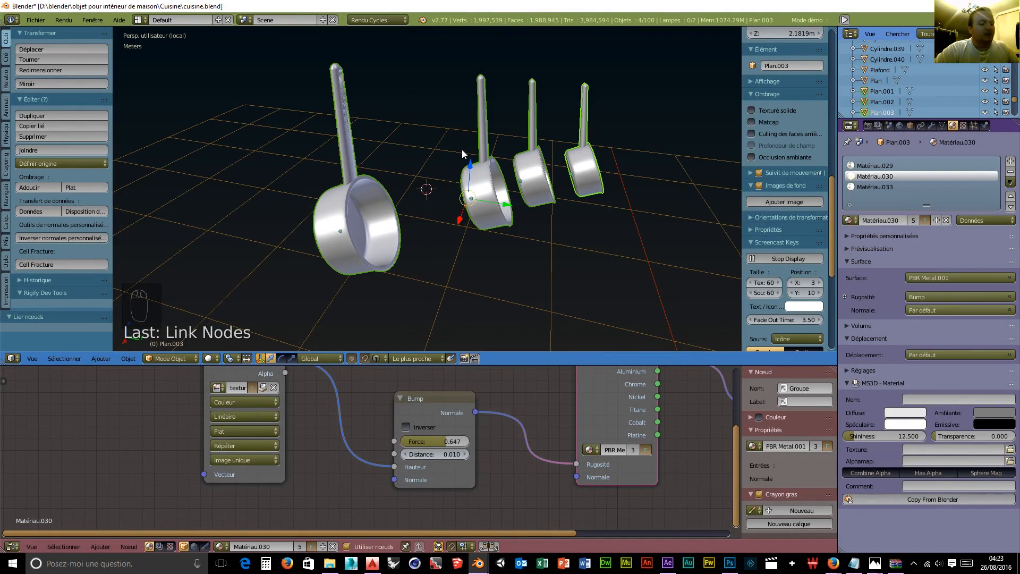
key(shift+a)
mouse_move(460, 149)
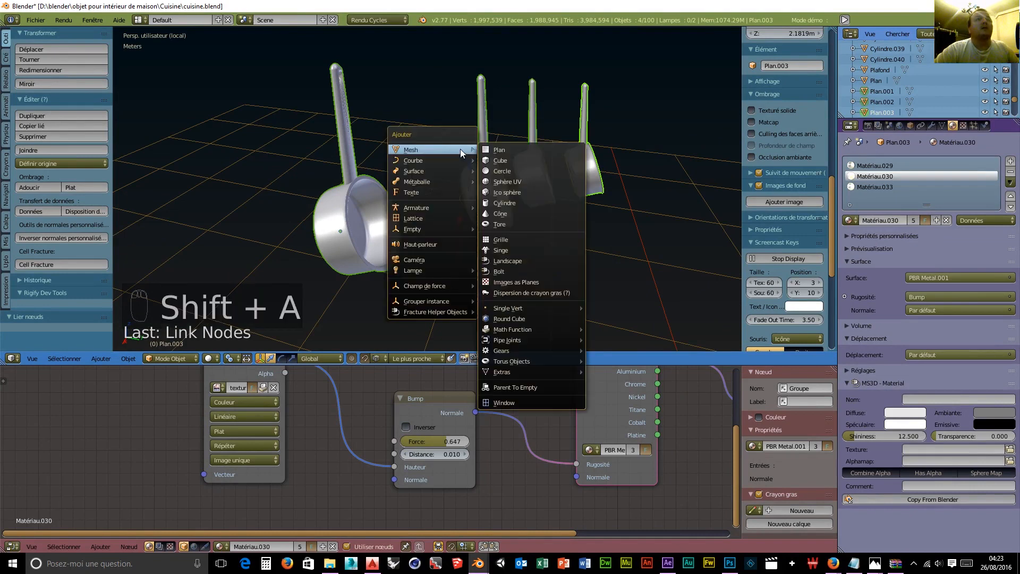
click(508, 161)
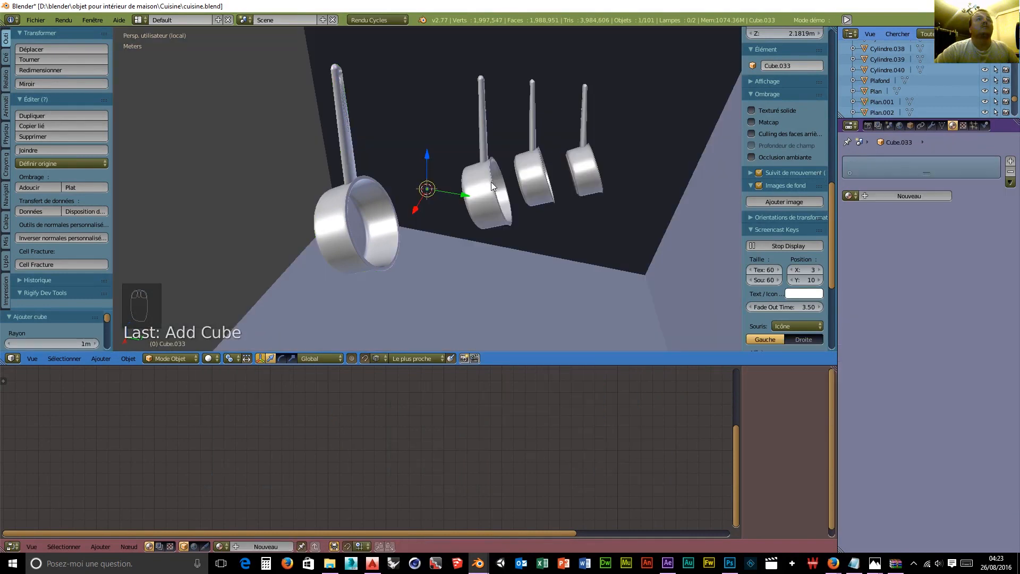
Step: Set the cube's X dimension to 1.5 cm to make it a thin panel
scroll(490, 181, down, 8)
middle_drag(489, 180, 495, 224)
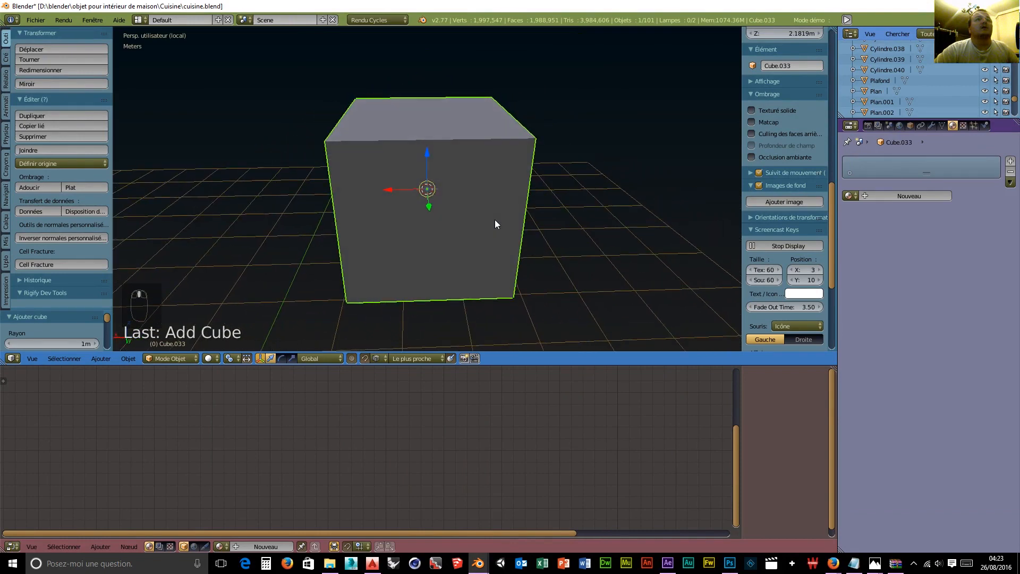
scroll(780, 166, down, 1)
scroll(778, 163, up, 5)
scroll(778, 164, up, 12)
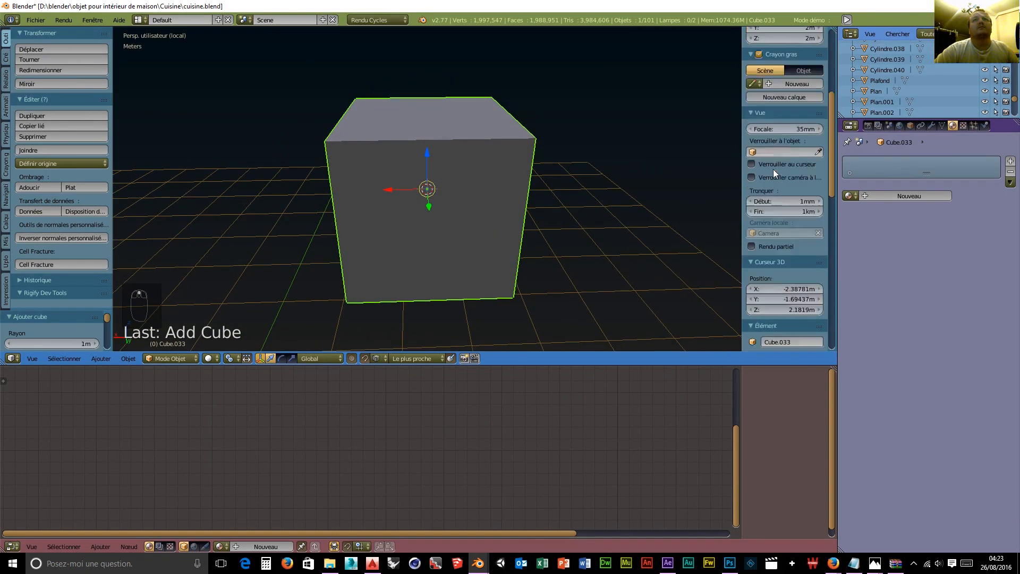
scroll(773, 169, up, 2)
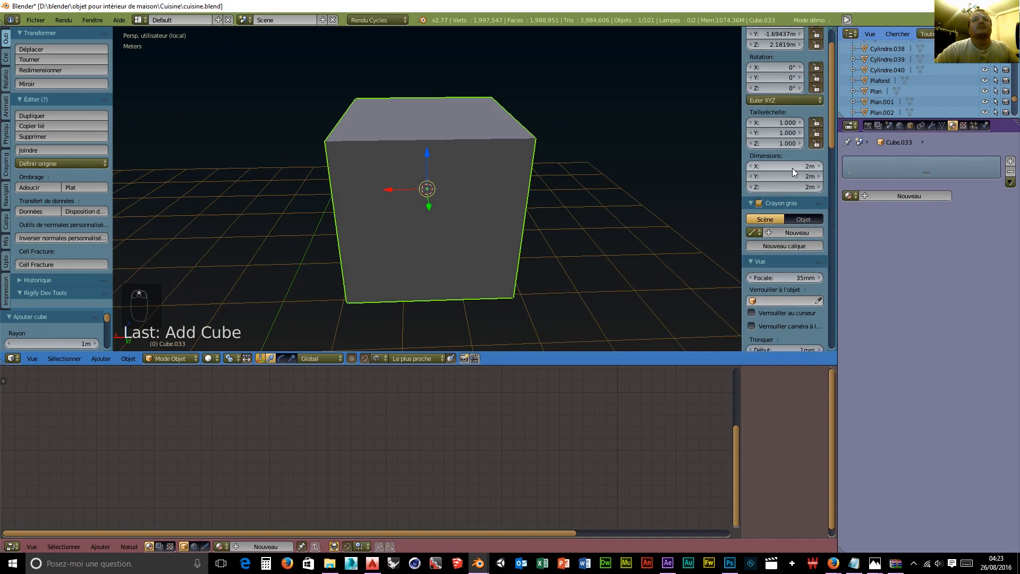
click(793, 167)
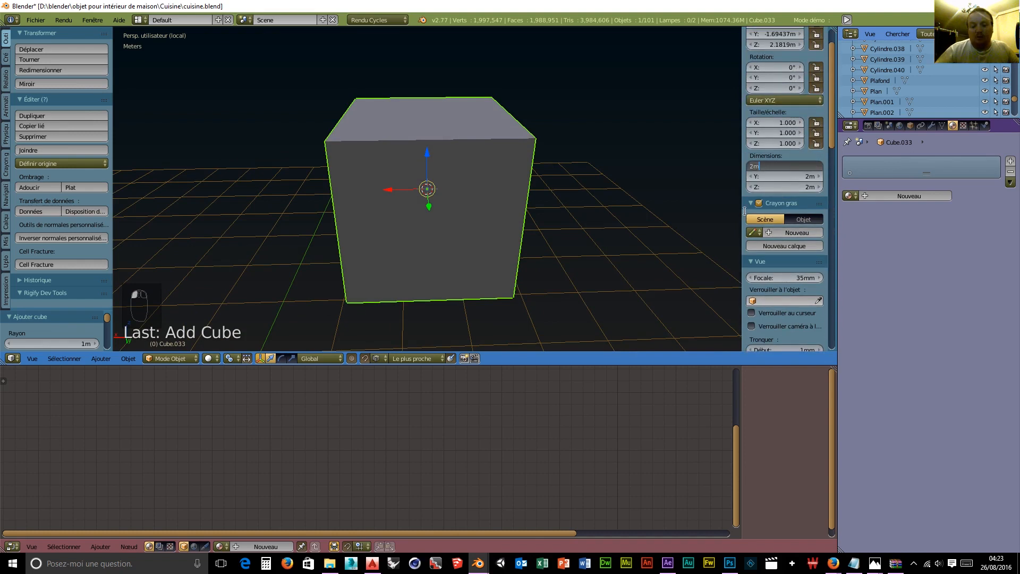
text(1.5)
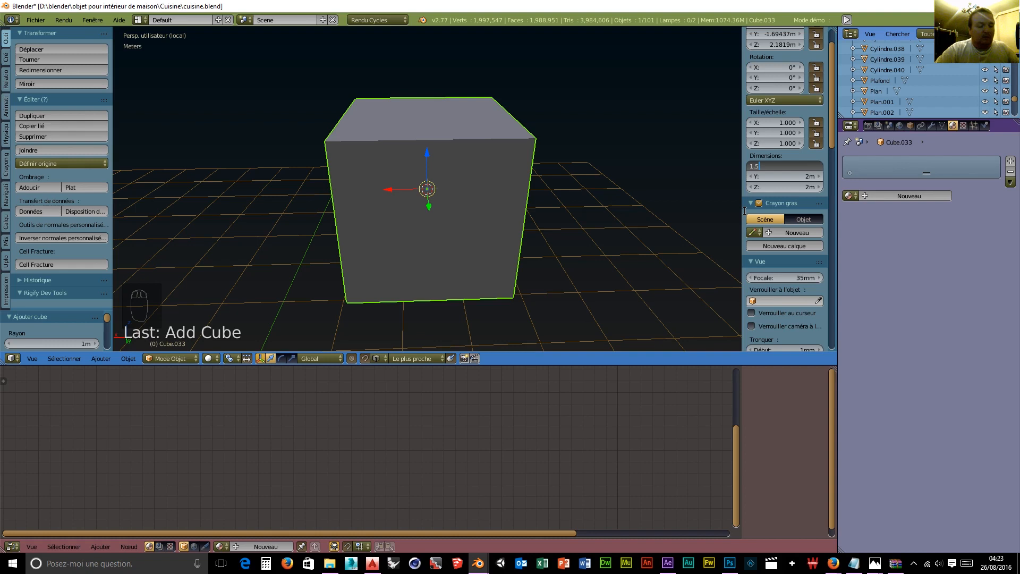
text(CM)
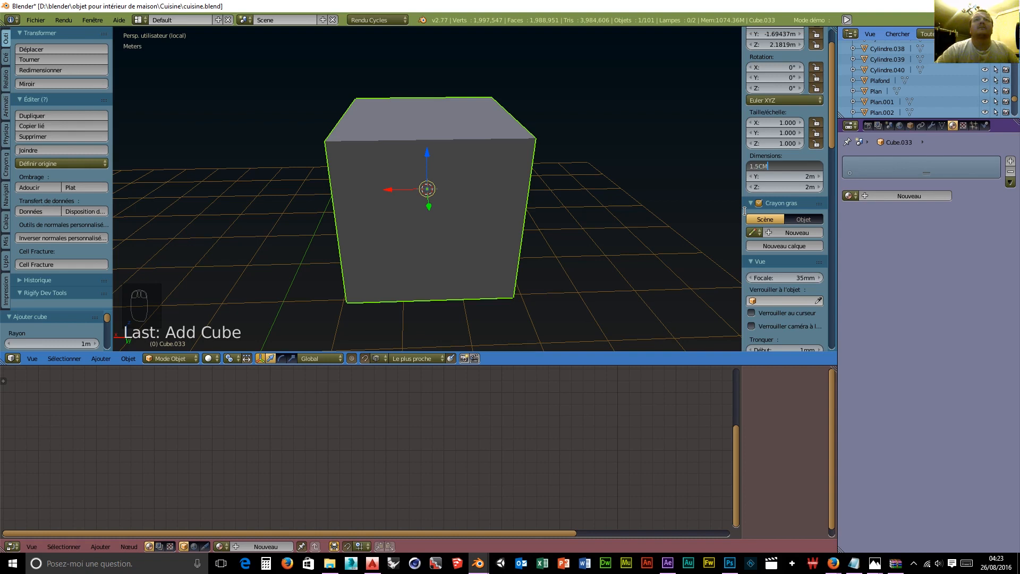
key(Return)
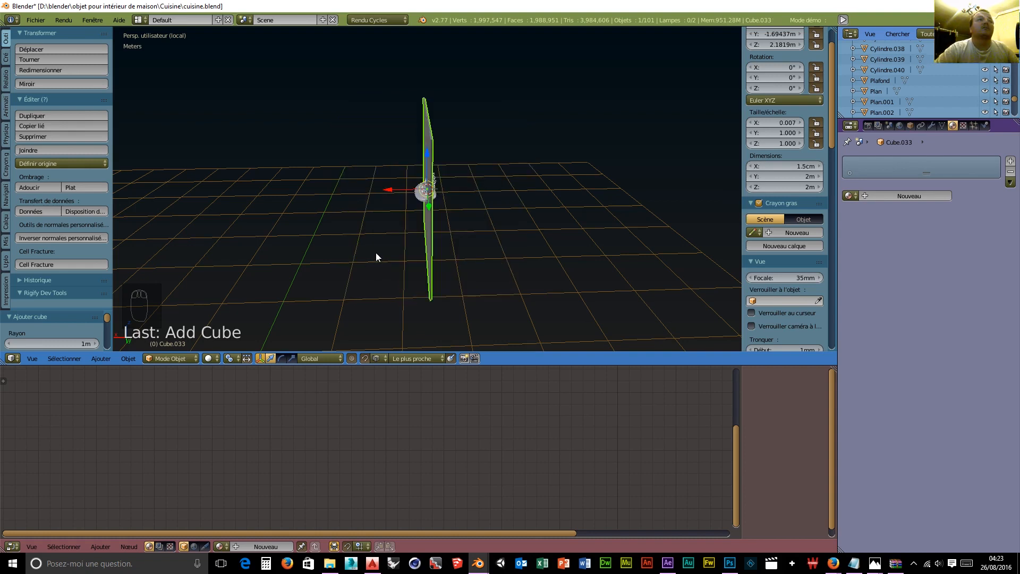
Step: Move the thin panel -15.648 cm along X so it stands behind the saucepans
mouse_move(388, 190)
mouse_down()
mouse_move(407, 186)
mouse_move(397, 187)
mouse_up()
middle_drag(397, 187, 530, 256)
scroll(456, 237, up, 7)
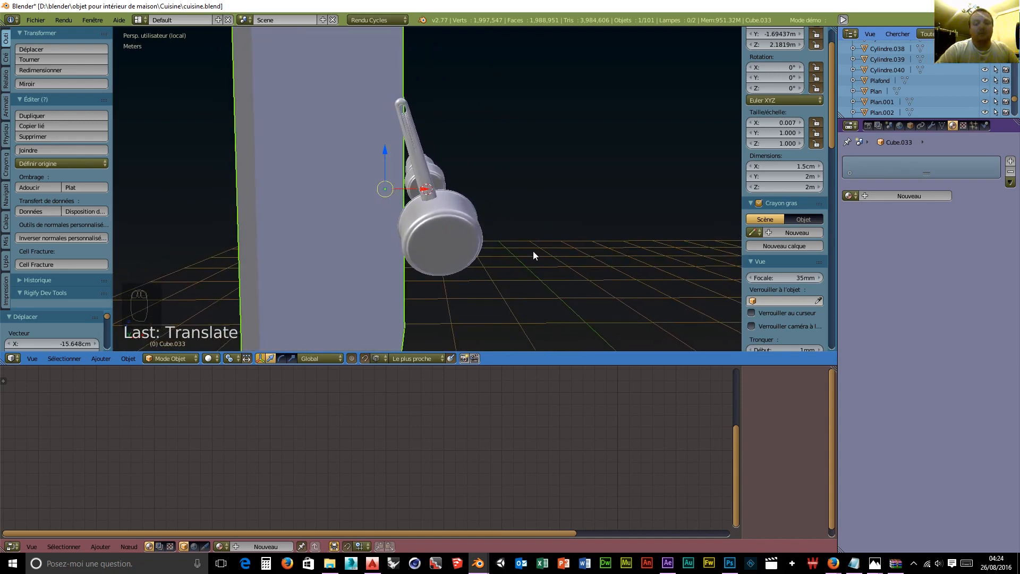
Step: In the orthographic front view, move the panel 4.759 cm and another 1.328 mm along X until it meets the saucepans
key(KP_5)
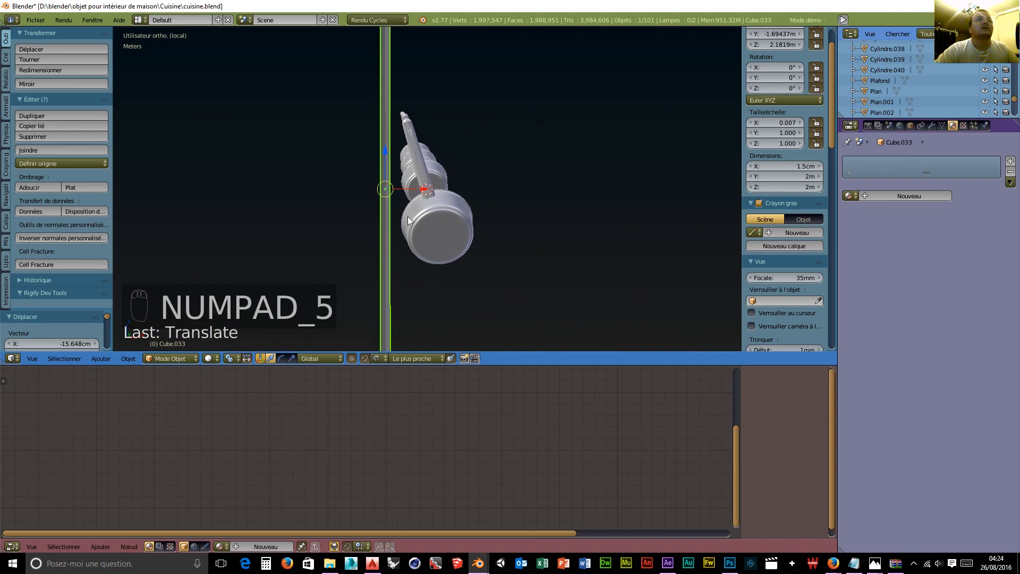
middle_drag(451, 251, 453, 256)
middle_drag(395, 224, 490, 235)
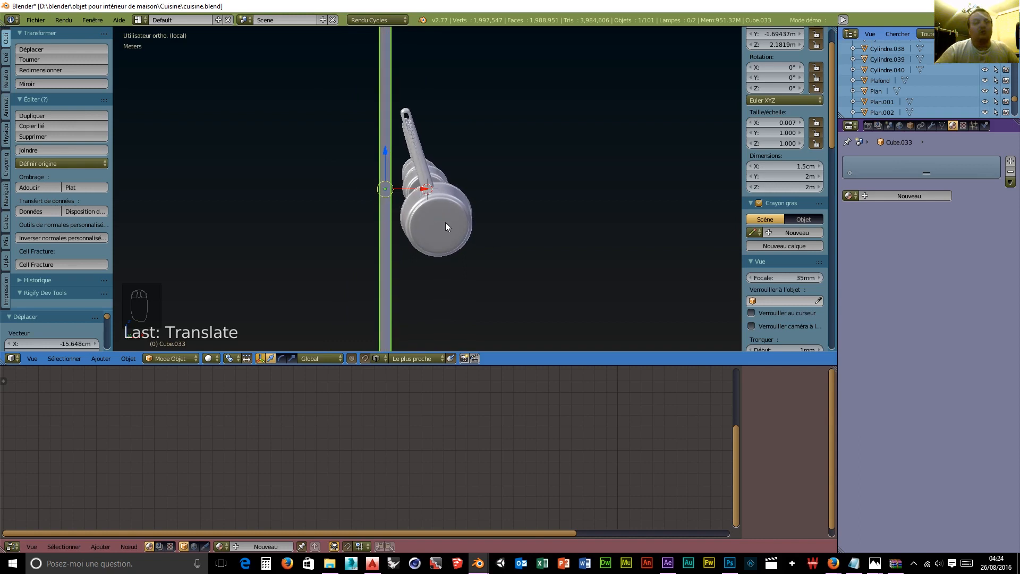
key(KP_1)
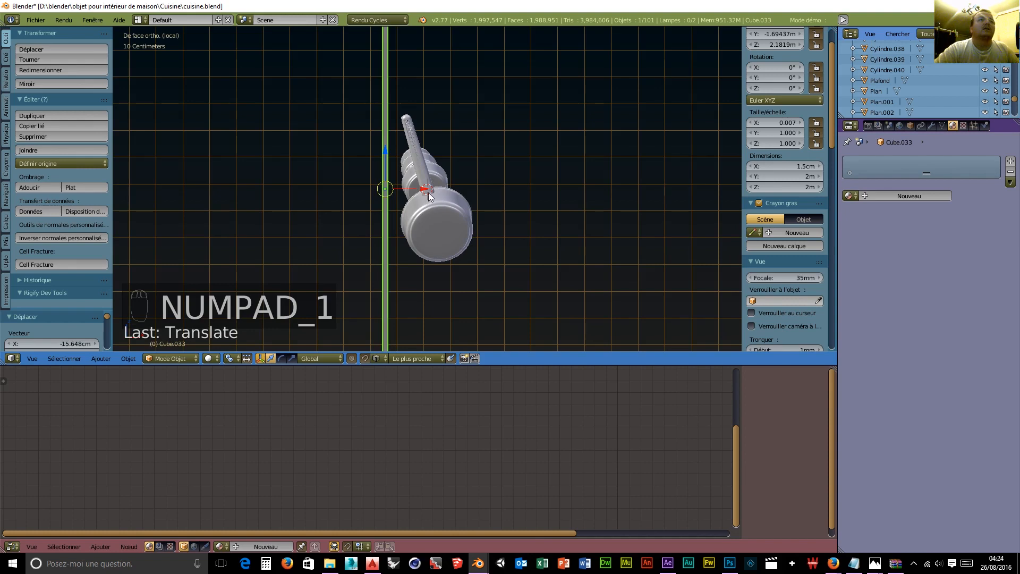
drag(425, 190, 436, 192)
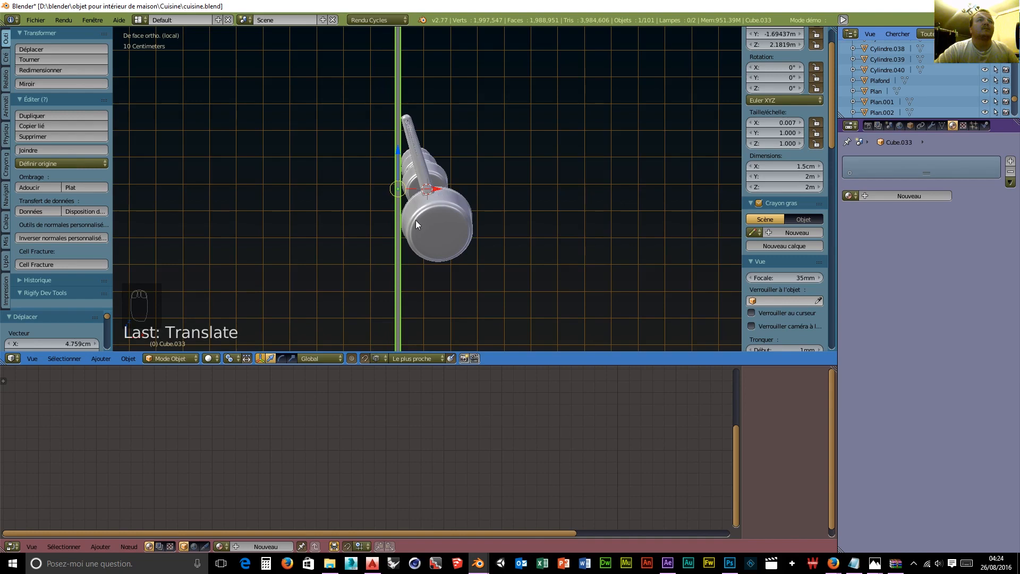
scroll(413, 206, up, 6)
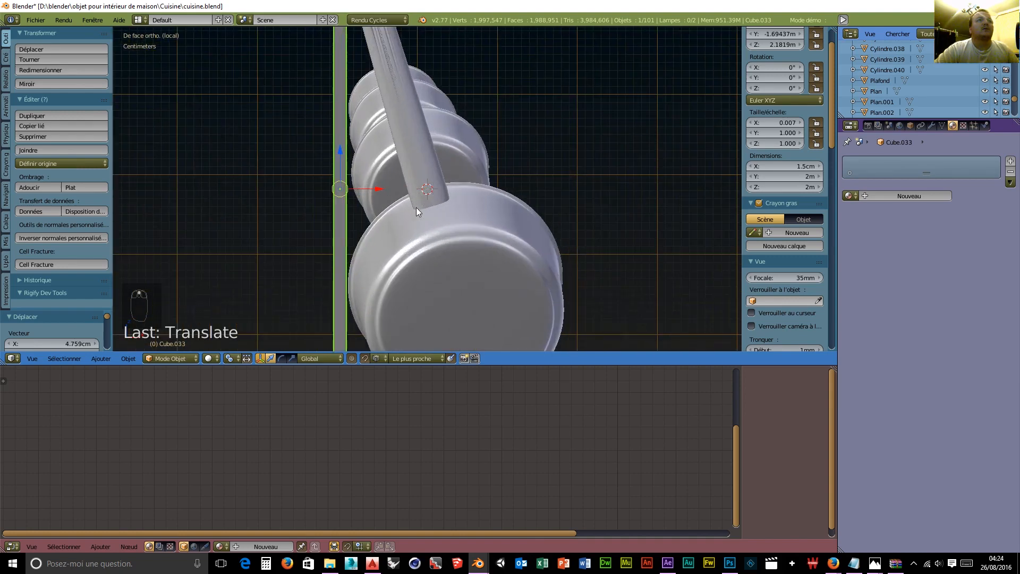
drag(379, 190, 381, 190)
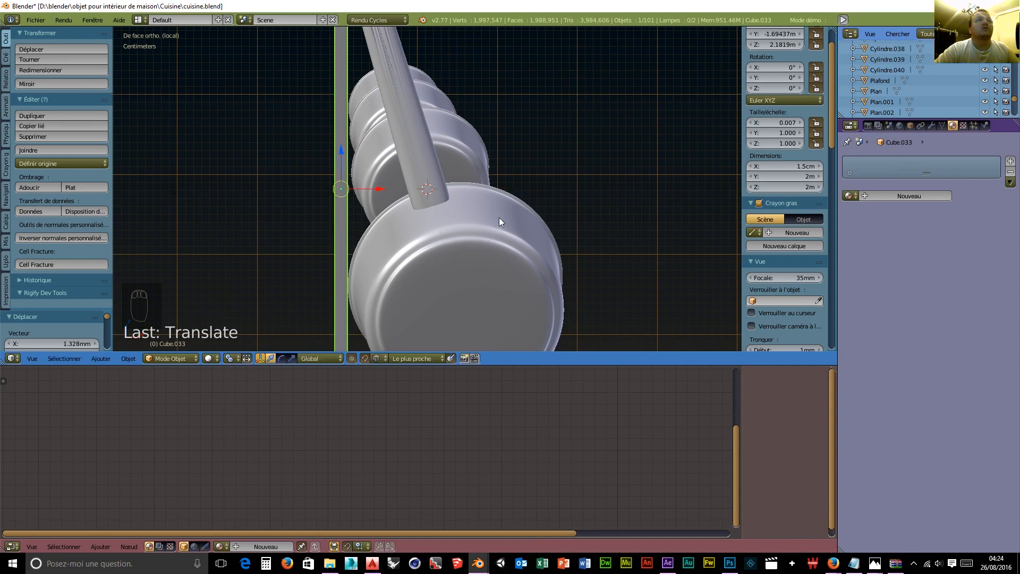
scroll(515, 205, down, 8)
middle_drag(528, 212, 414, 230)
scroll(444, 271, up, 5)
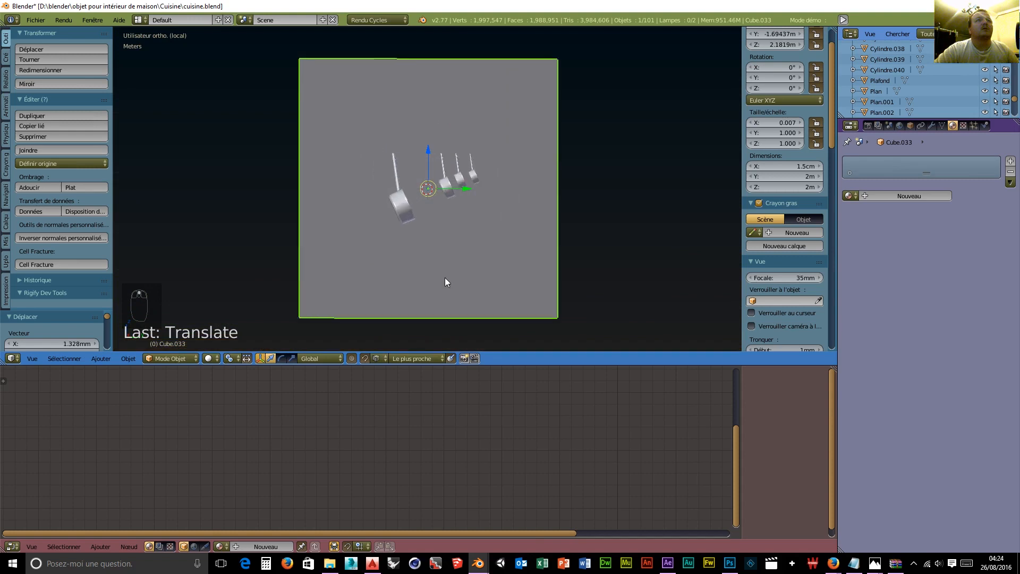
Step: Scale the panel along Z to about 19 cm high and raise it to a Z location of about 2.408 m behind the handles
scroll(444, 274, down, 2)
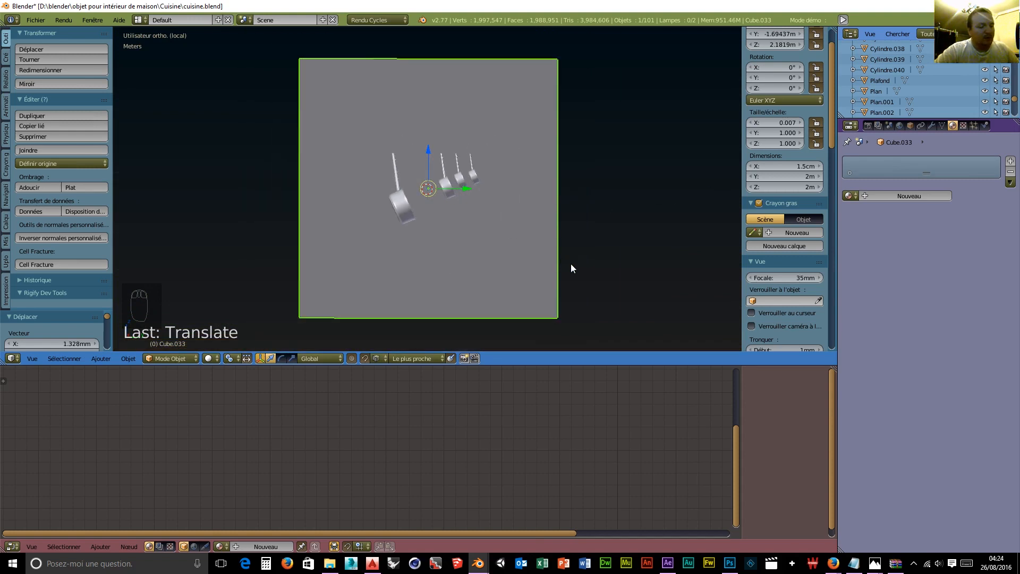
key(s)
key(z)
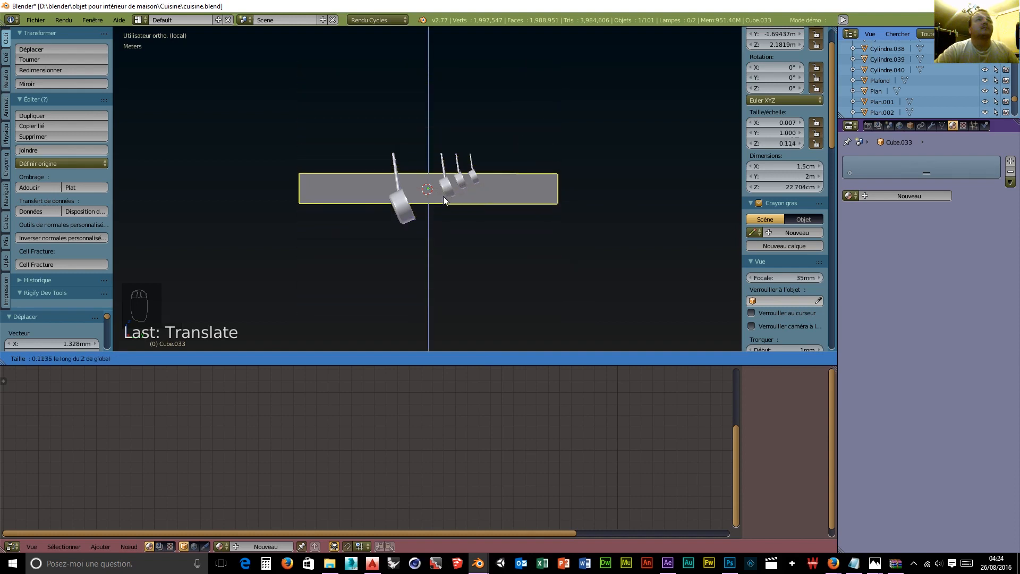
click(429, 189)
drag(427, 154, 426, 119)
Step: Scale the panel along Y to a width of about 73.4 cm so it roughly matches the row of saucepans
key(s)
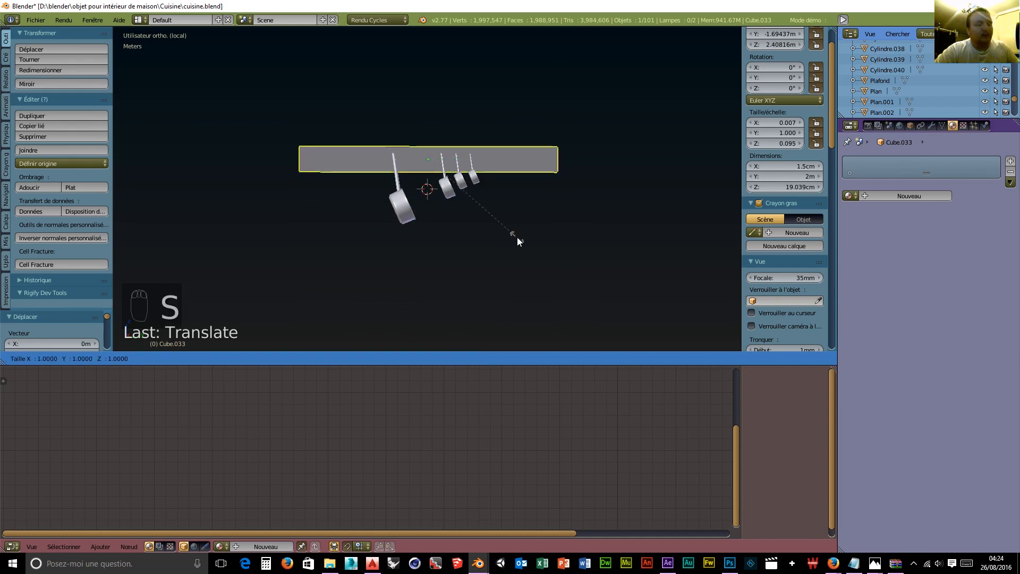
key(y)
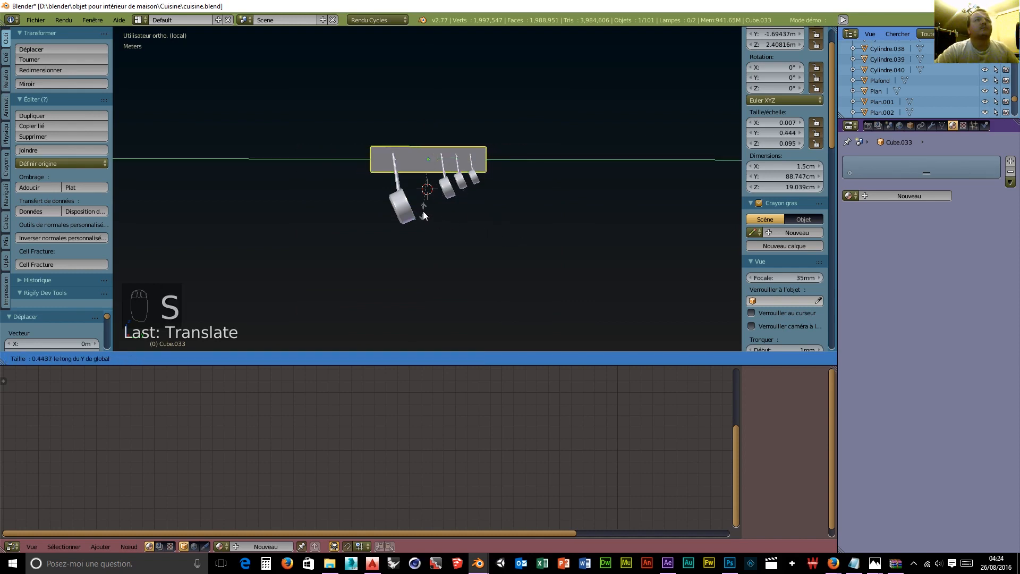
click(423, 213)
scroll(448, 222, up, 5)
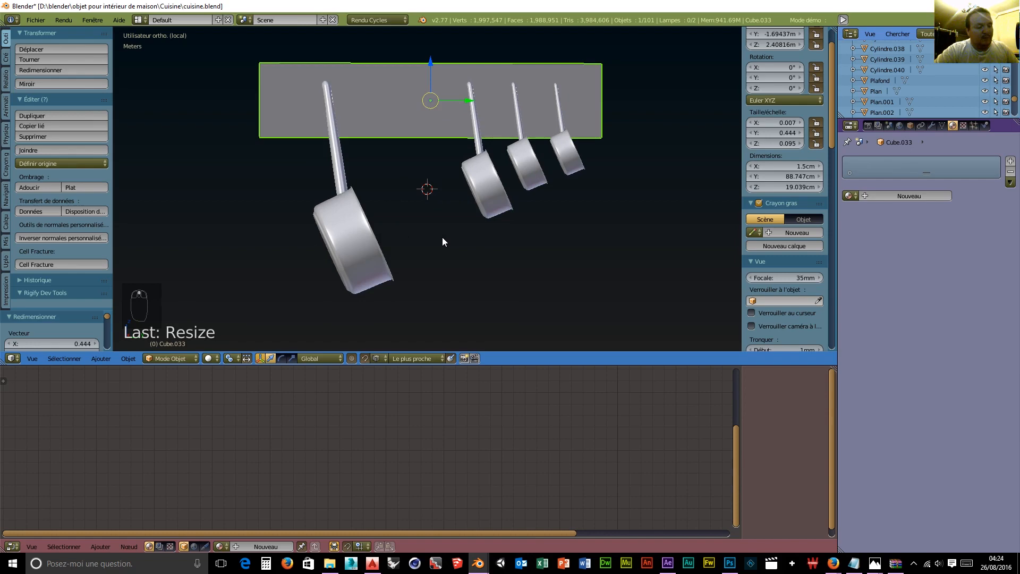
key(s)
key(y)
click(414, 190)
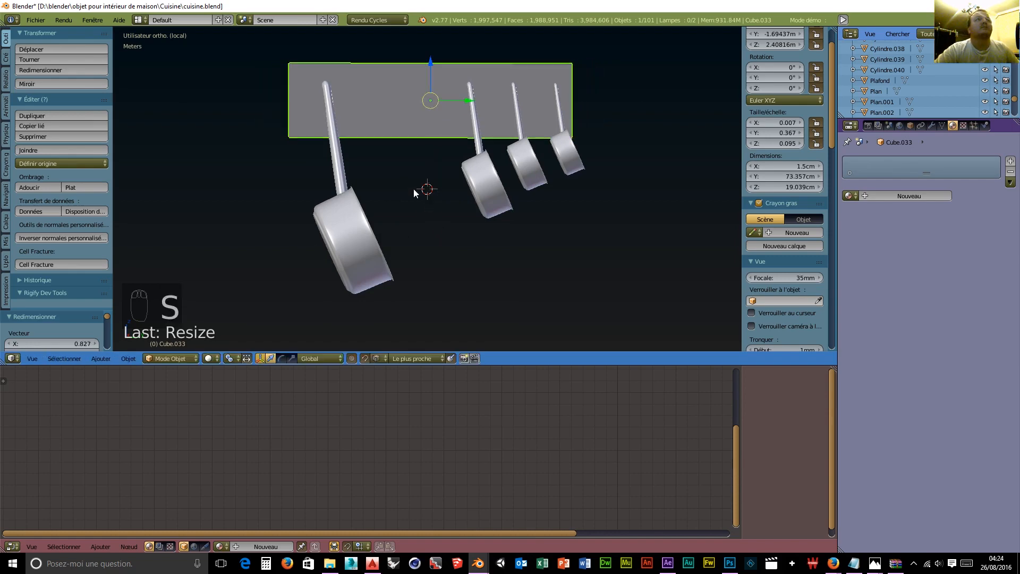
Step: In Edit Mode, inset the panel's front face slightly and move the inner face about 6.7 mm along X
scroll(414, 194, up, 3)
middle_drag(403, 198, 672, 249)
scroll(585, 228, down, 2)
middle_drag(588, 226, 551, 207)
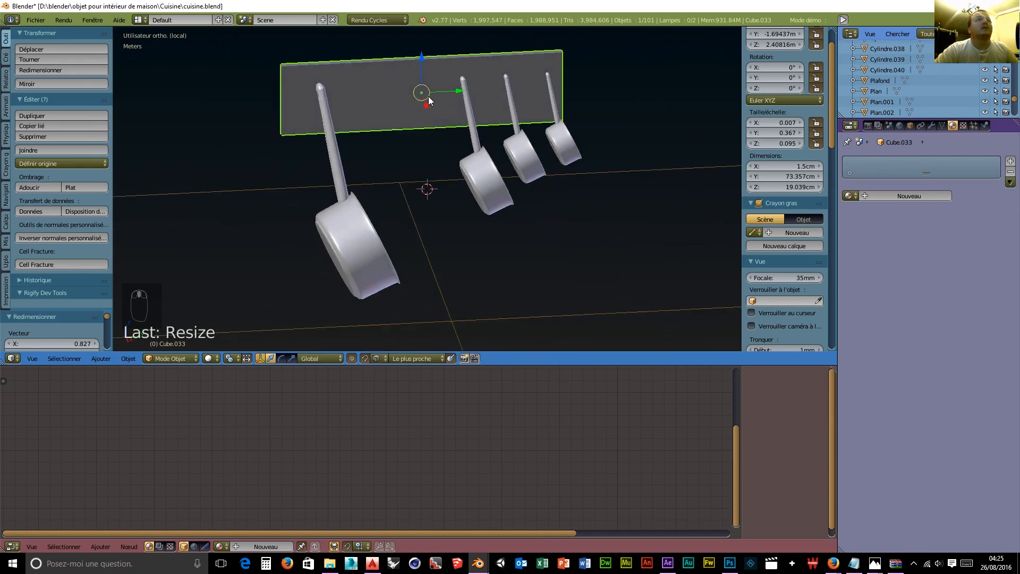
click(171, 359)
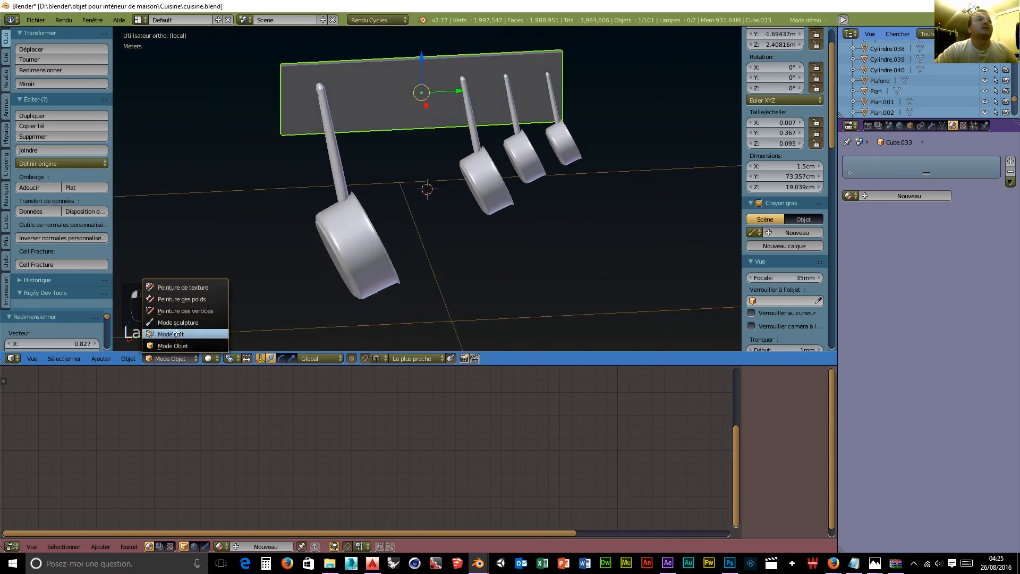
click(176, 334)
right_click(422, 93)
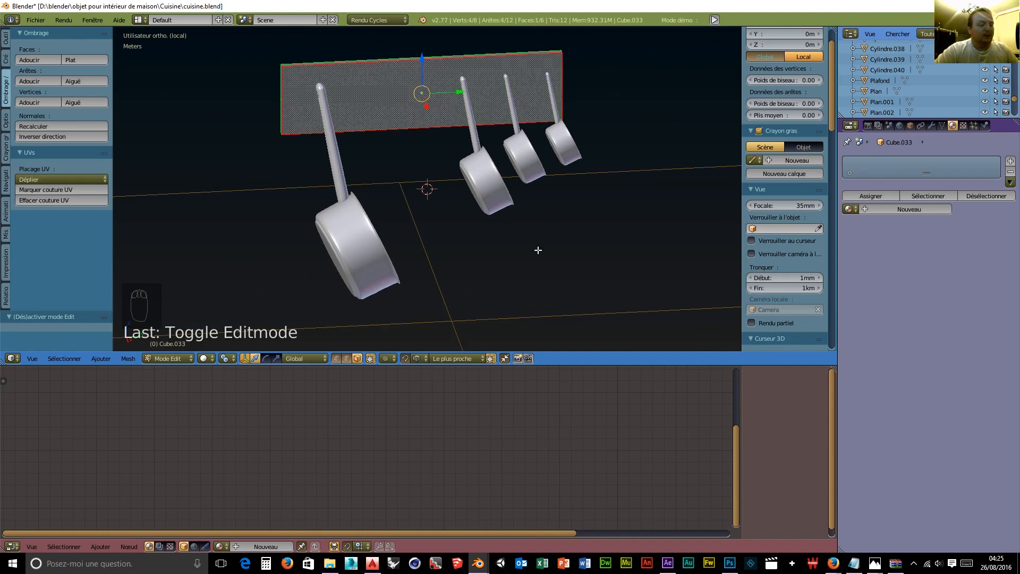
key(i)
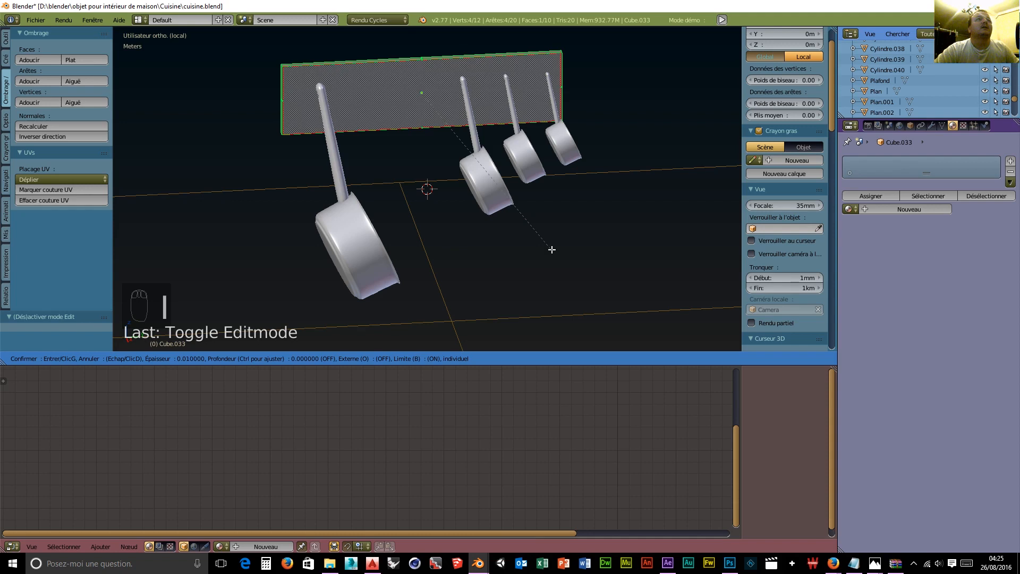
click(545, 246)
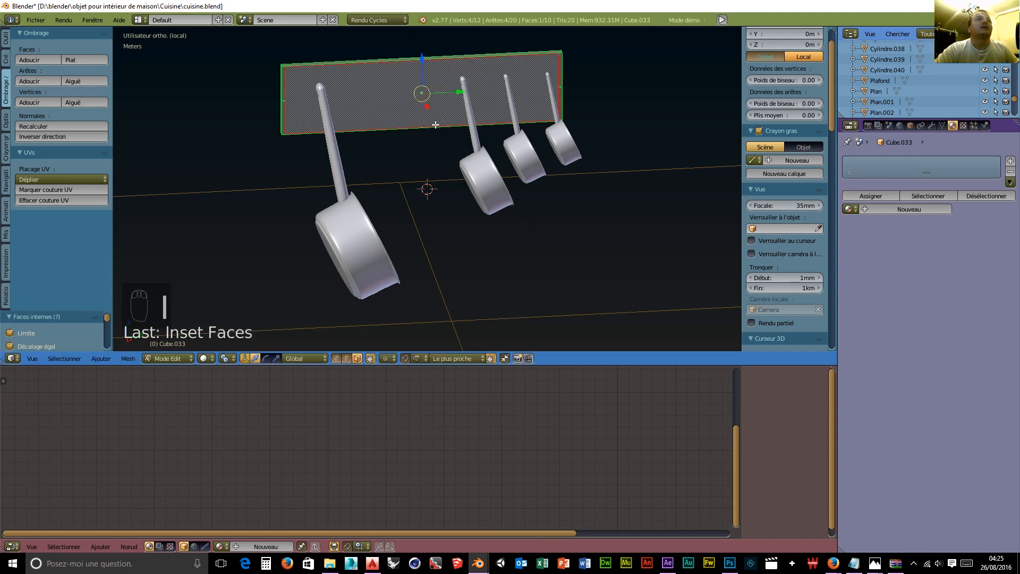
click(428, 108)
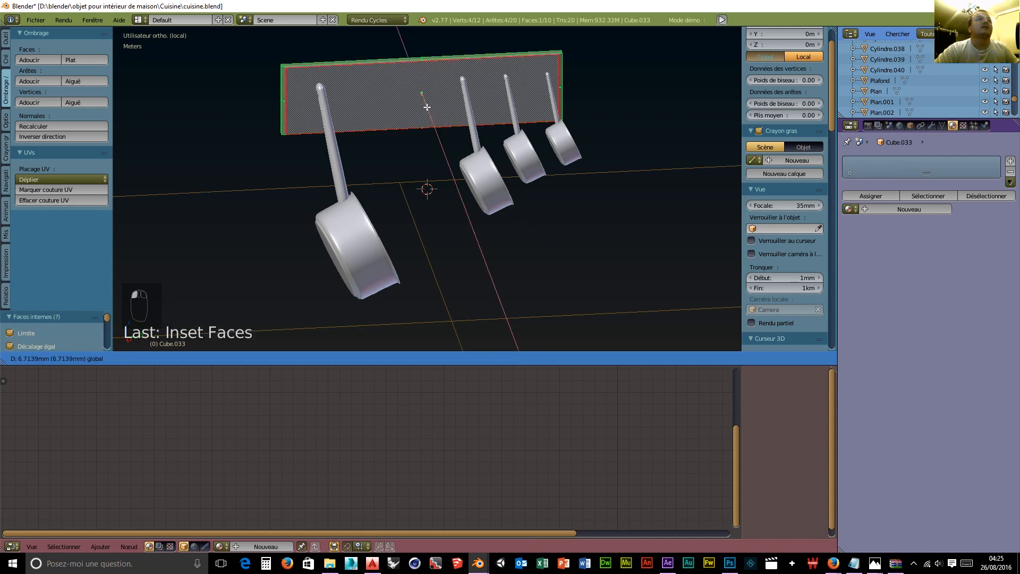
click(434, 115)
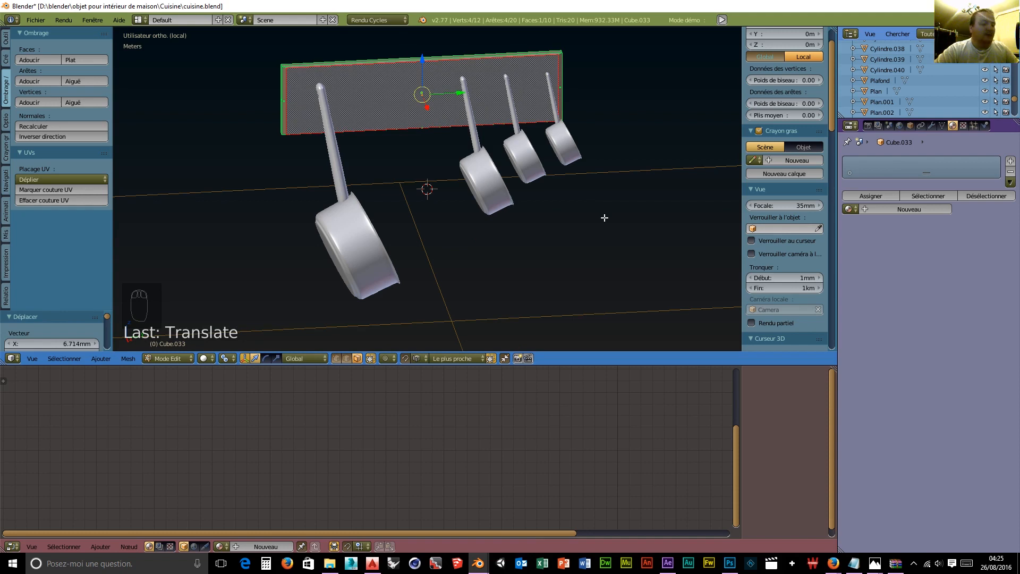
Step: Add a Subdivision Surface modifier to the panel with 3 view subdivisions and 3 render subdivisions
click(930, 126)
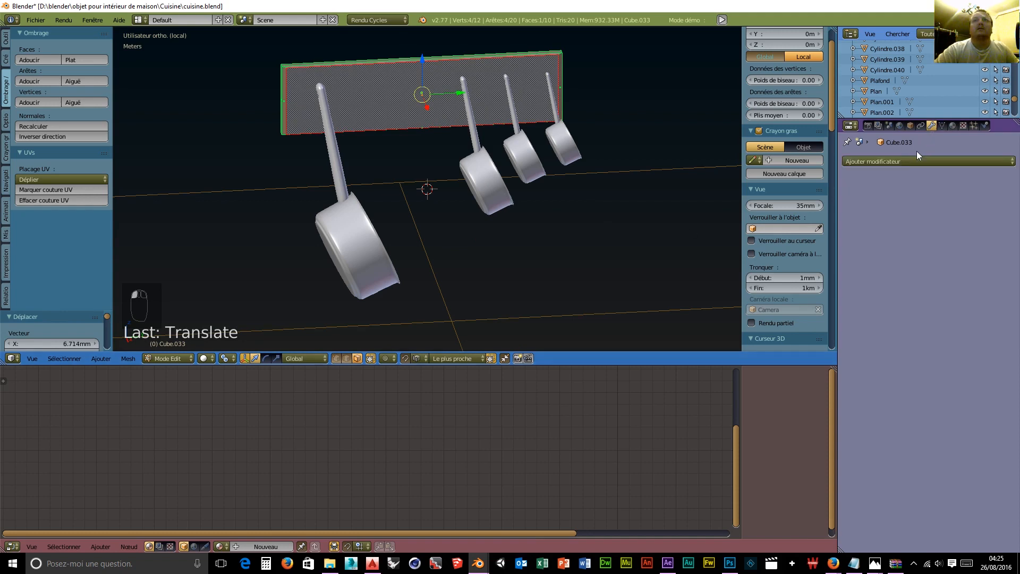
click(886, 161)
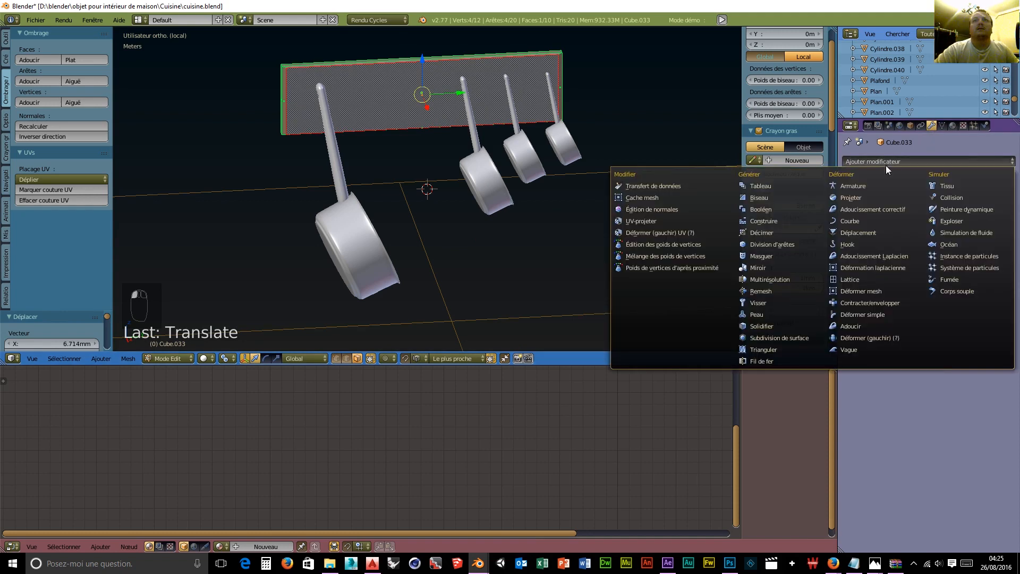
click(771, 338)
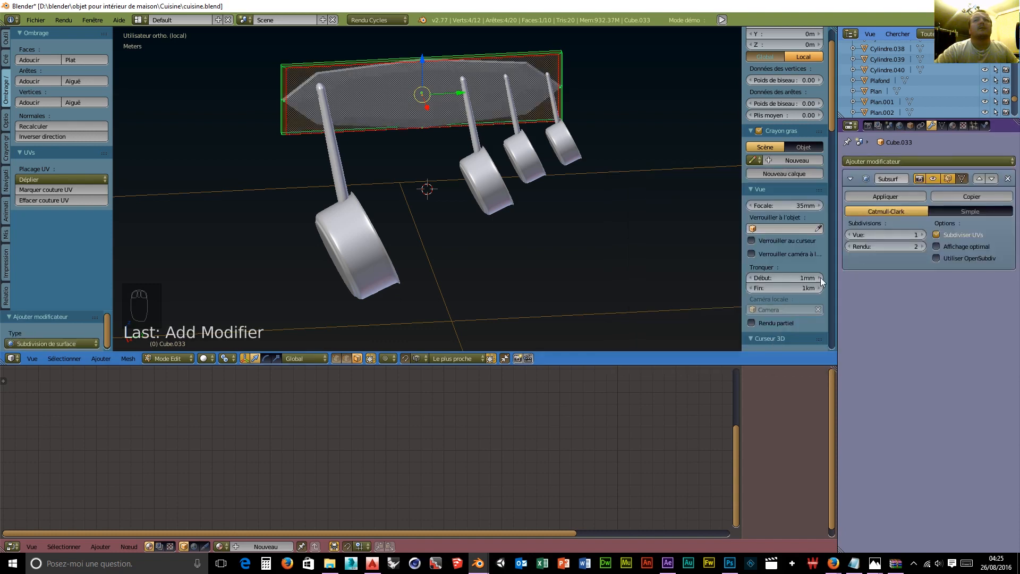
click(922, 235)
click(922, 234)
click(922, 246)
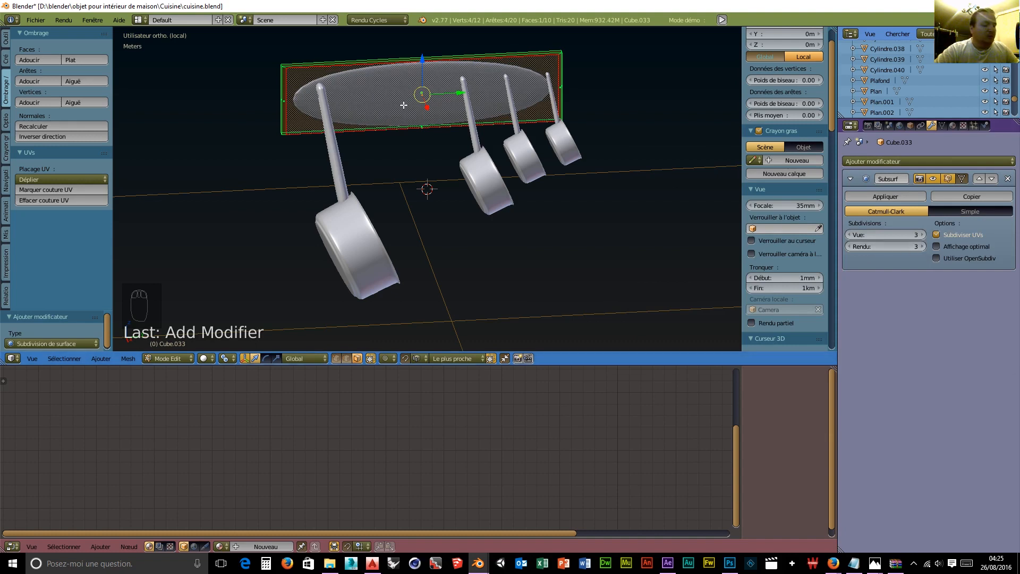
Step: Cut two evenly spaced vertical edge loops across the panel without sliding them
key(ctrl+r)
scroll(436, 116, up, 1)
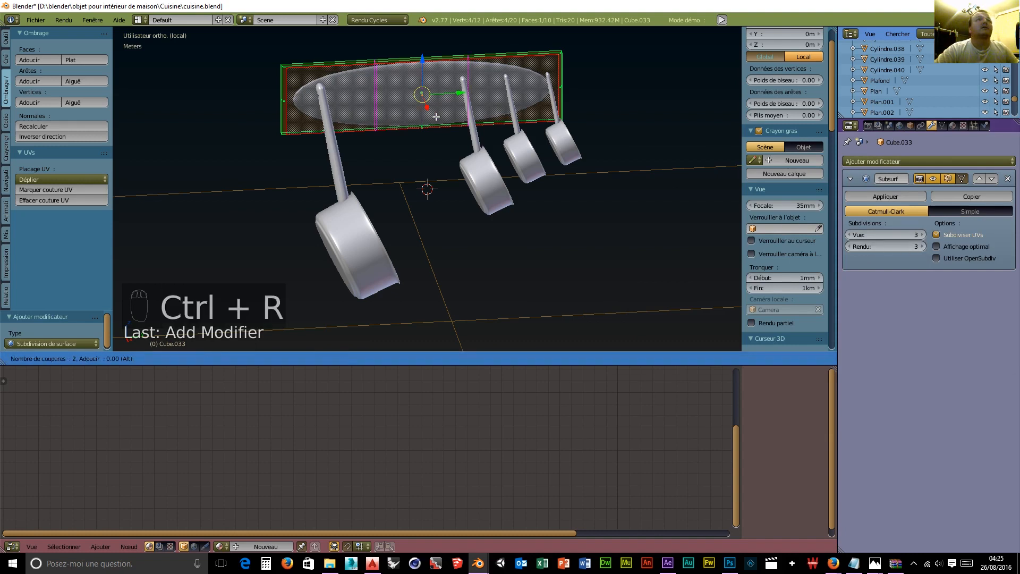
click(435, 116)
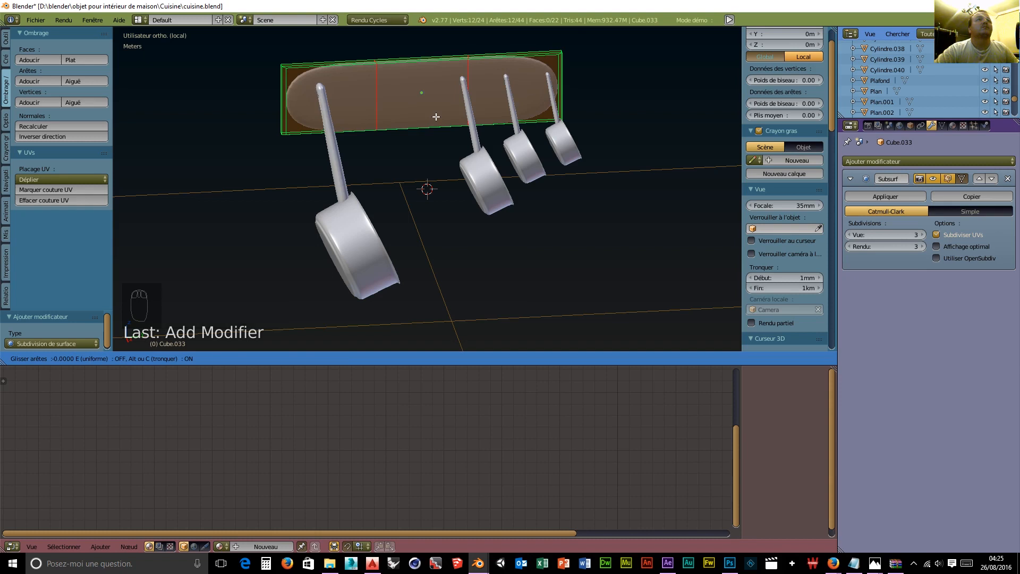
click(435, 116)
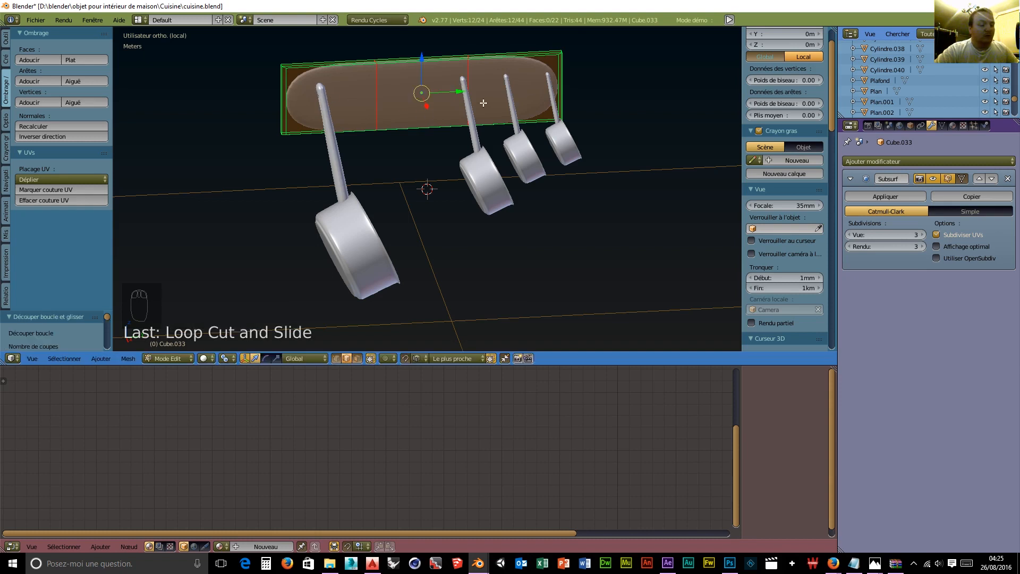
Step: Add a horizontal loop cut slid about 0.65 toward the panel's upper edge, and return to Object Mode
key(ctrl+r)
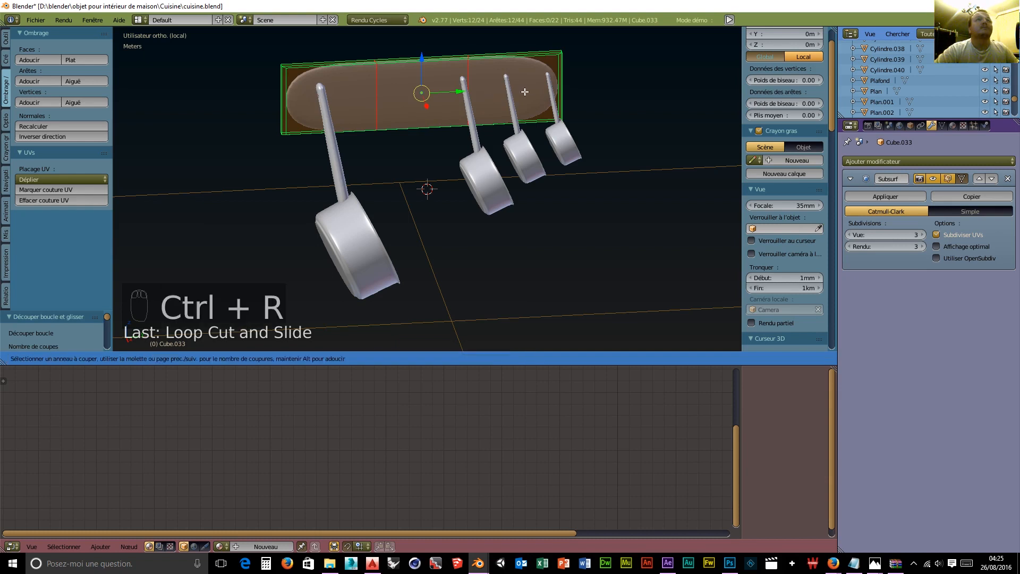
click(545, 70)
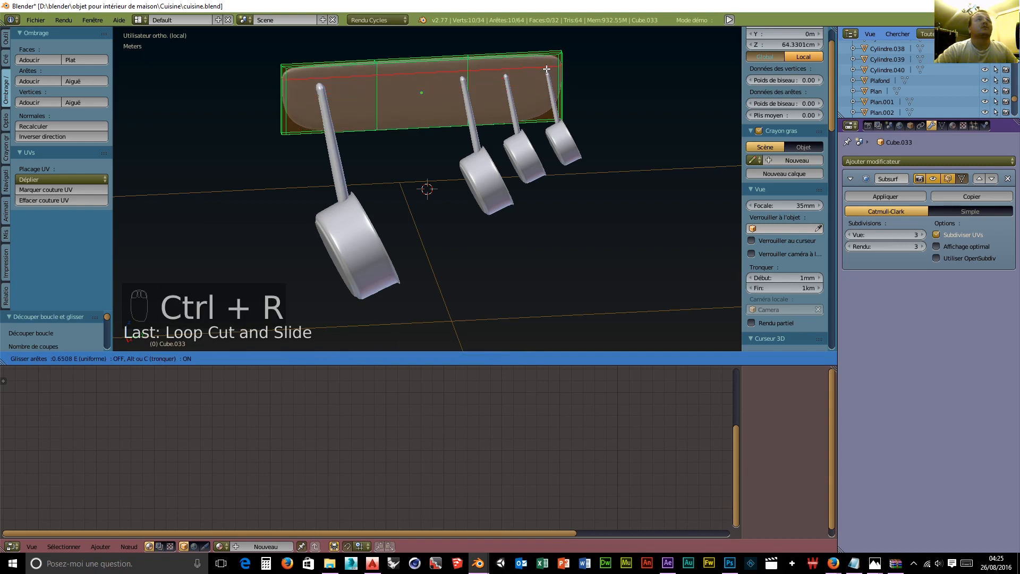
click(547, 69)
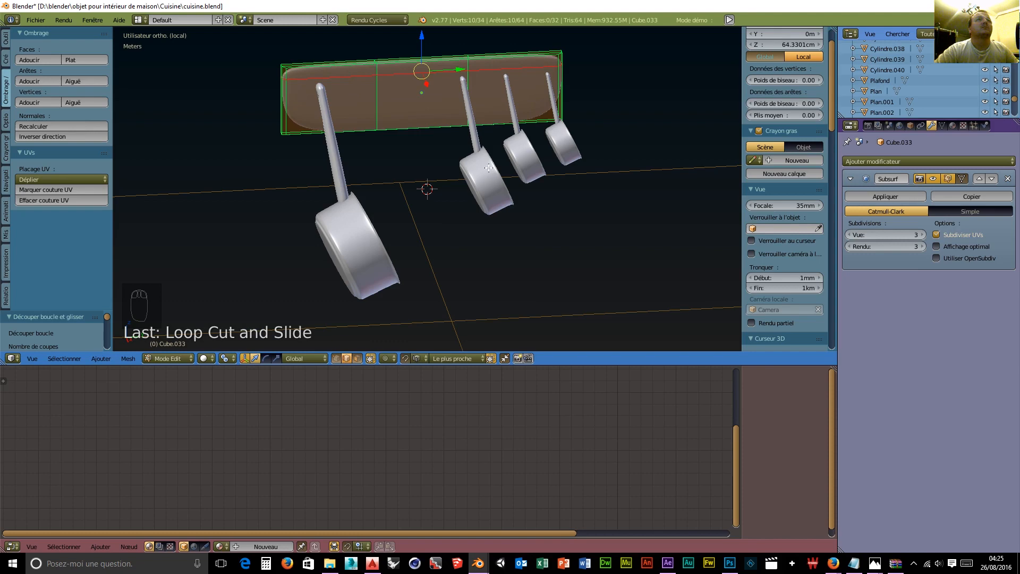
middle_drag(478, 172, 465, 154)
click(171, 359)
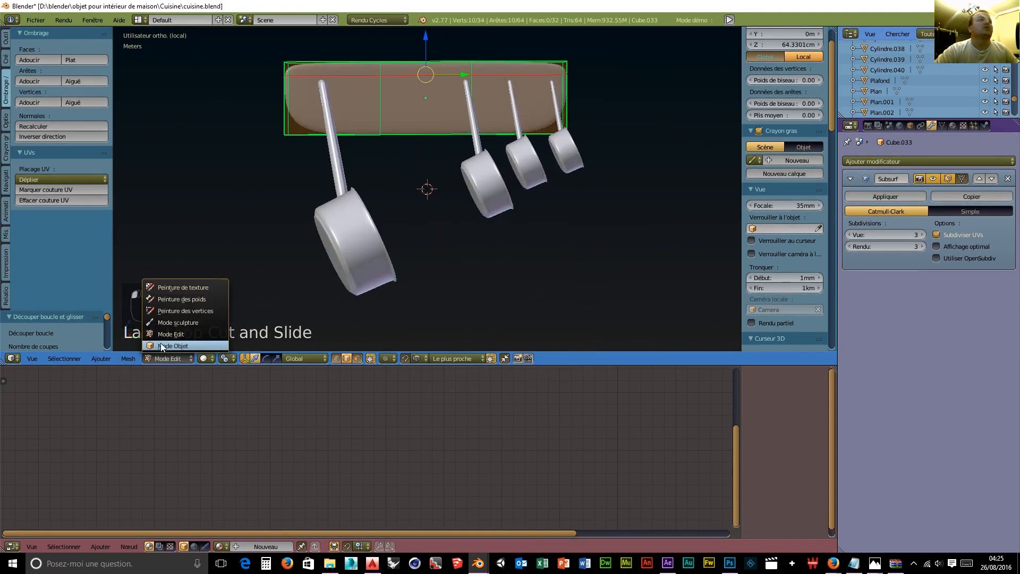
click(166, 344)
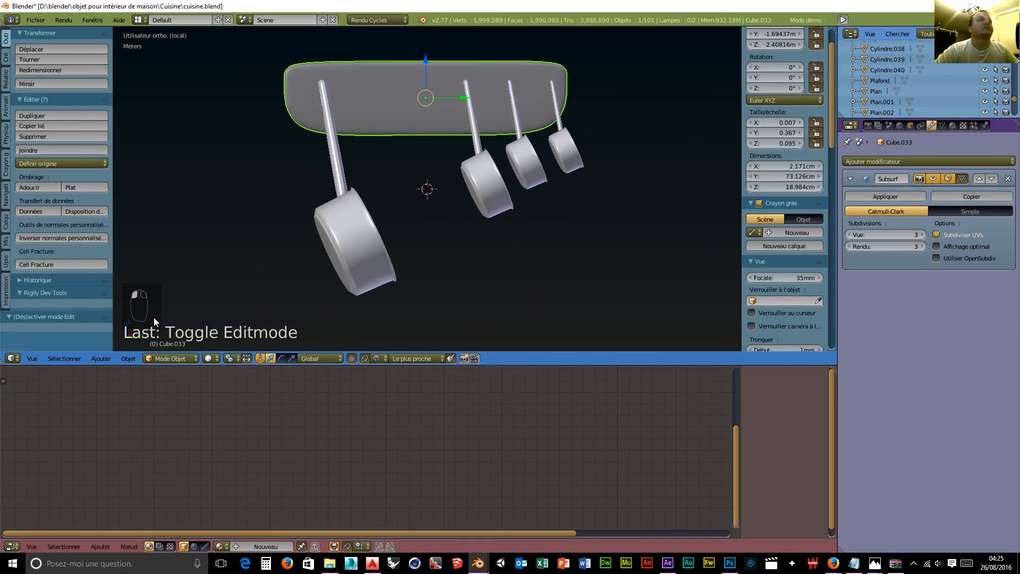
Step: Shade the panel smooth and apply its Subdivision Surface modifier
click(37, 188)
scroll(445, 232, up, 5)
mouse_move(429, 225)
middle_down()
mouse_move(526, 216)
mouse_move(542, 263)
mouse_move(516, 283)
mouse_move(595, 299)
mouse_move(410, 223)
middle_up()
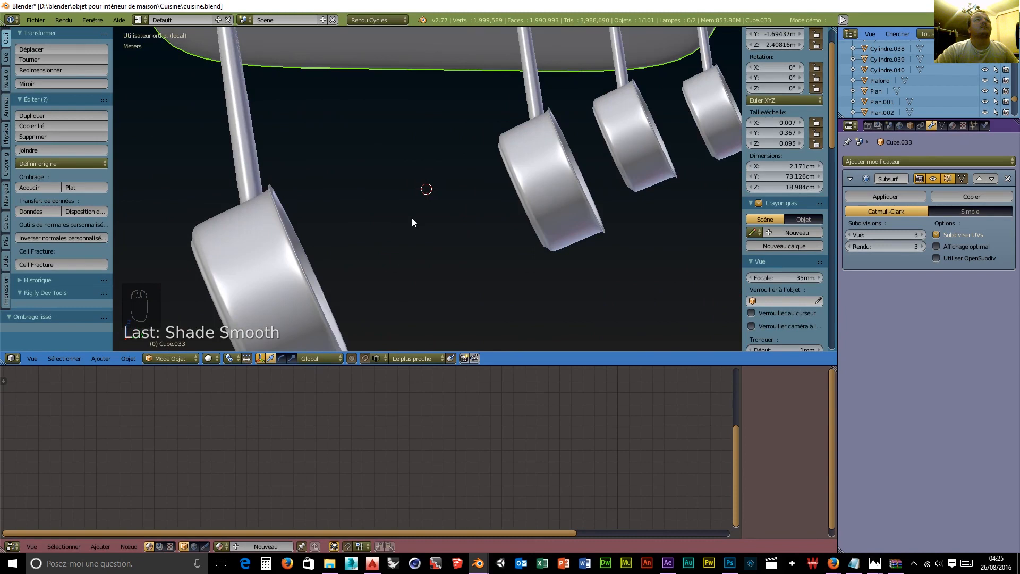
scroll(409, 221, down, 4)
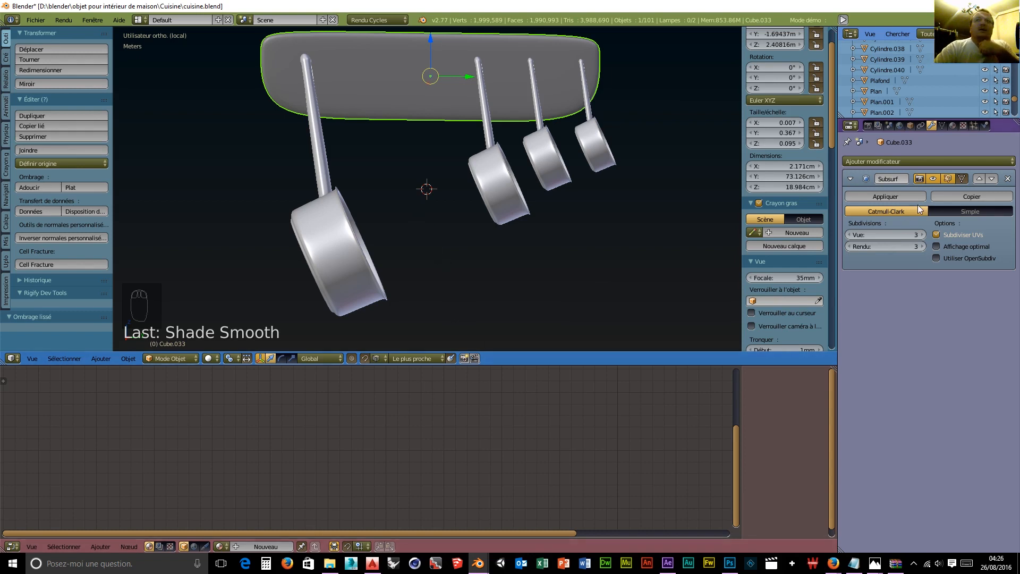
click(886, 196)
Step: Create a new material for the panel and delete its default Diffuse BSDF node
click(952, 126)
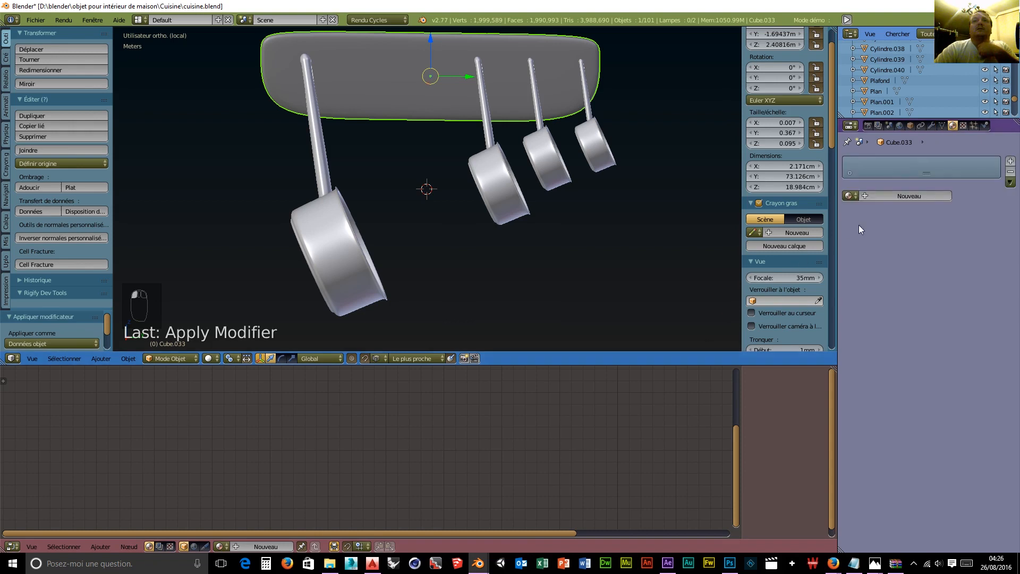
click(875, 200)
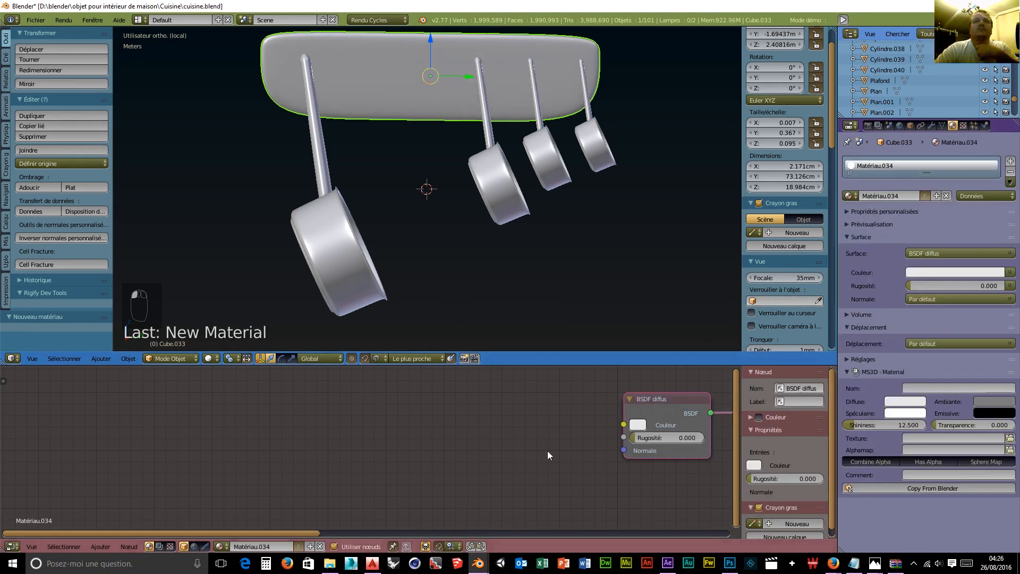
click(669, 406)
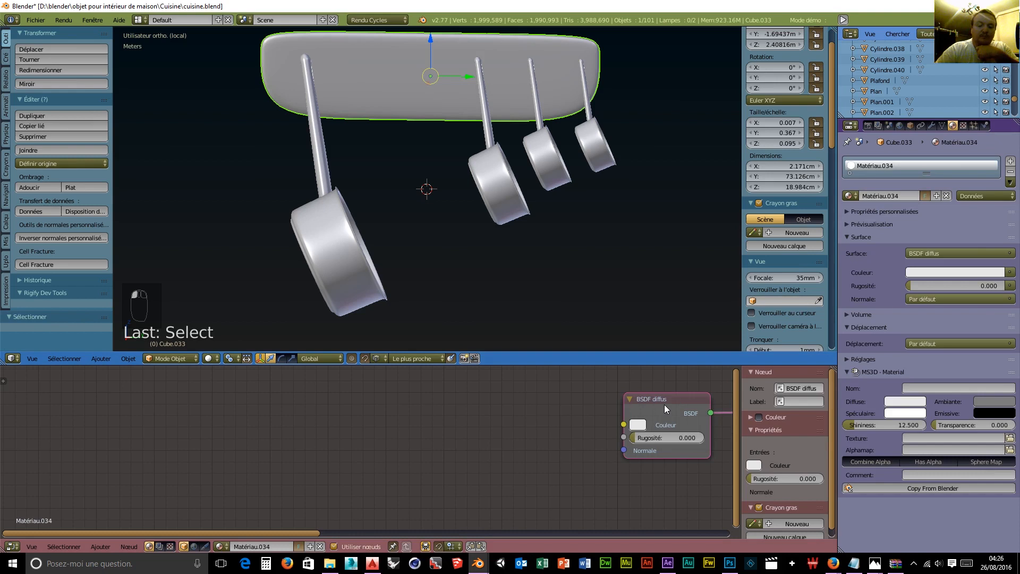
key(Delete)
Step: Add the PBR Metal node group to the panel's material and place it beside the Material Output node
middle_drag(520, 414, 476, 414)
scroll(477, 414, down, 2)
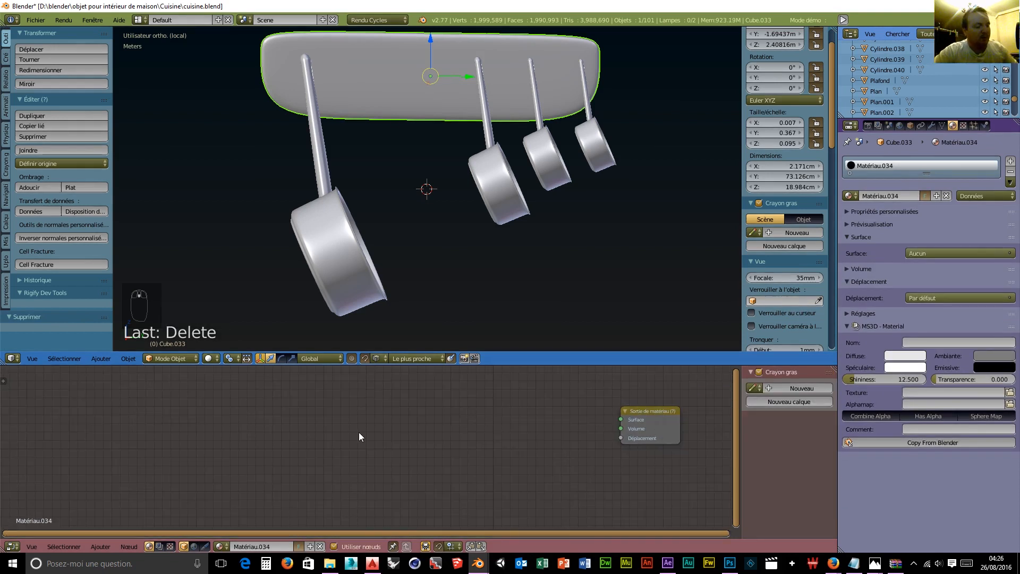
key(shift+a)
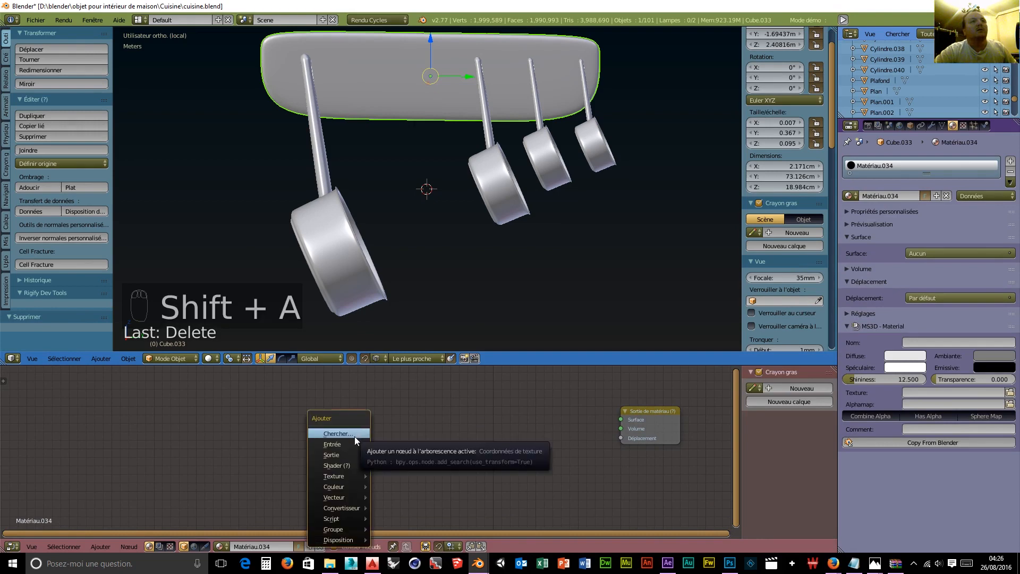
mouse_move(345, 527)
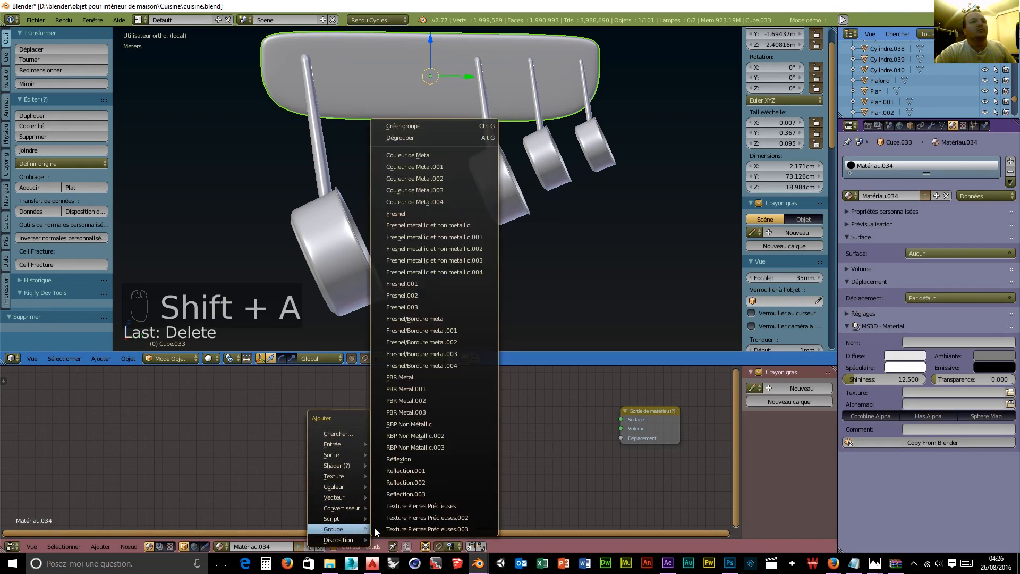
click(423, 378)
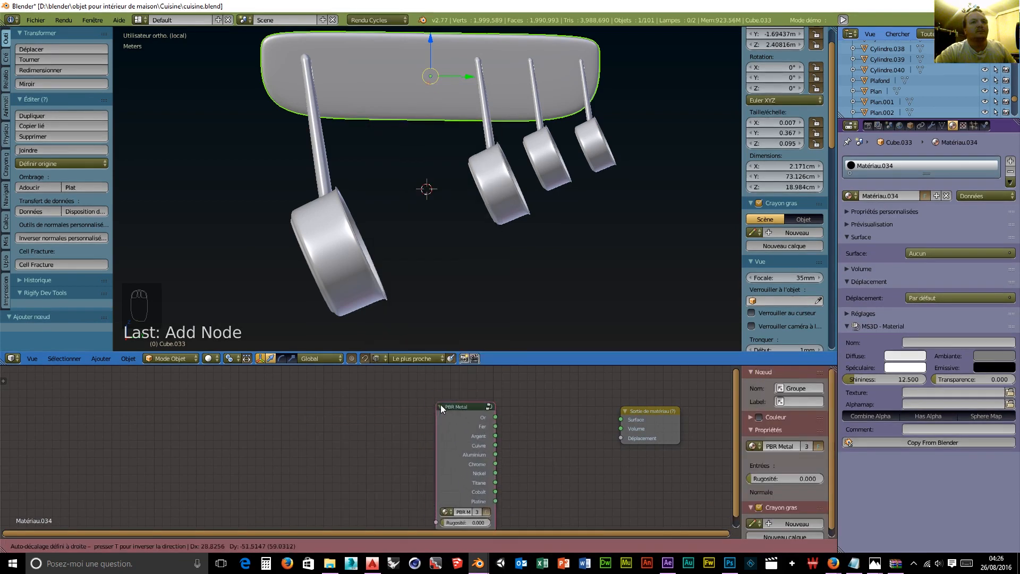
click(480, 374)
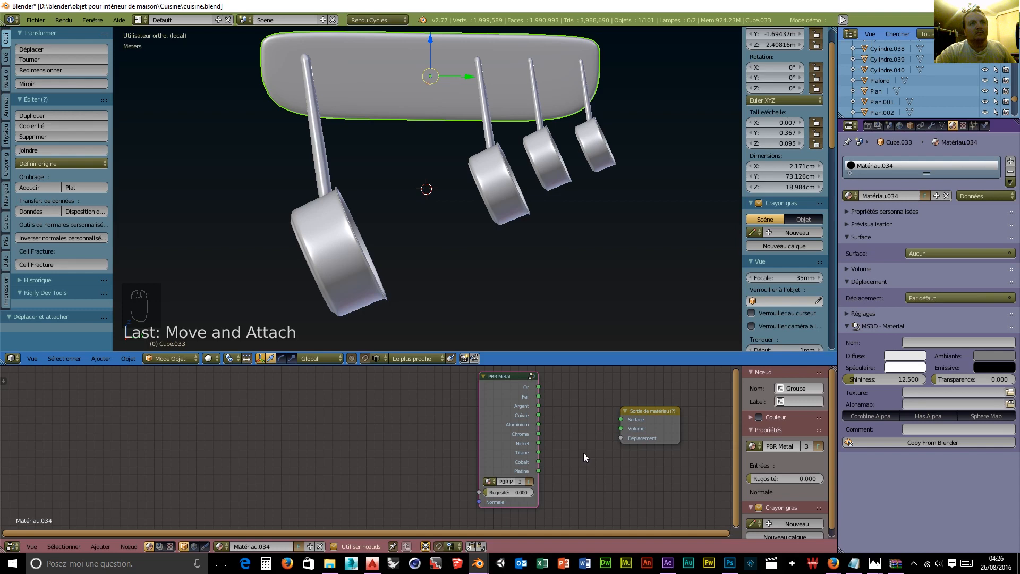
Step: Connect the PBR Metal node's Aluminium output to the material's Surface input and set its roughness to about 0.109
drag(539, 424, 621, 420)
drag(489, 493, 498, 492)
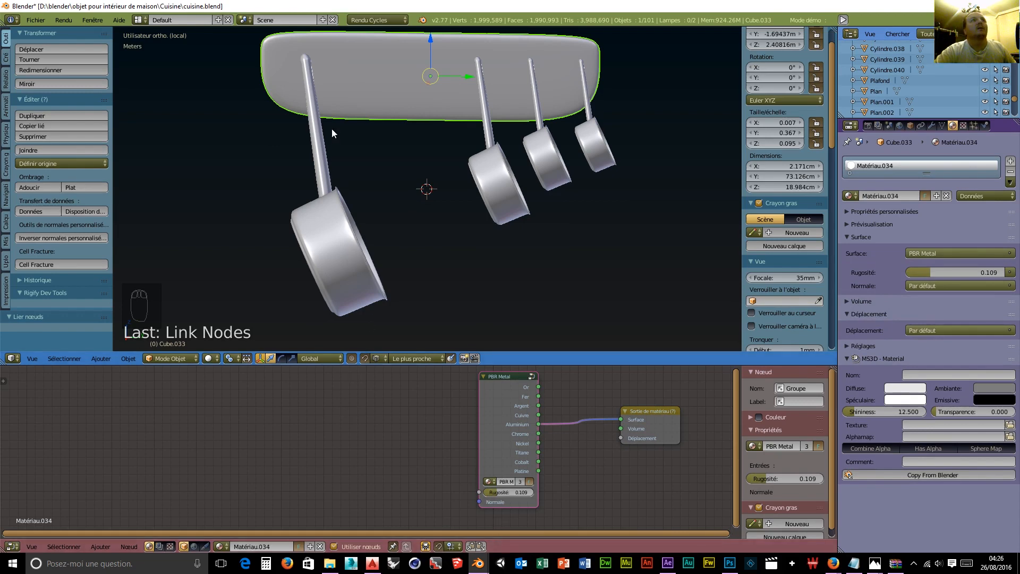
Step: Add a cylinder mesh to the scene for a hanging hook
middle_drag(332, 129, 361, 152)
scroll(470, 263, up, 6)
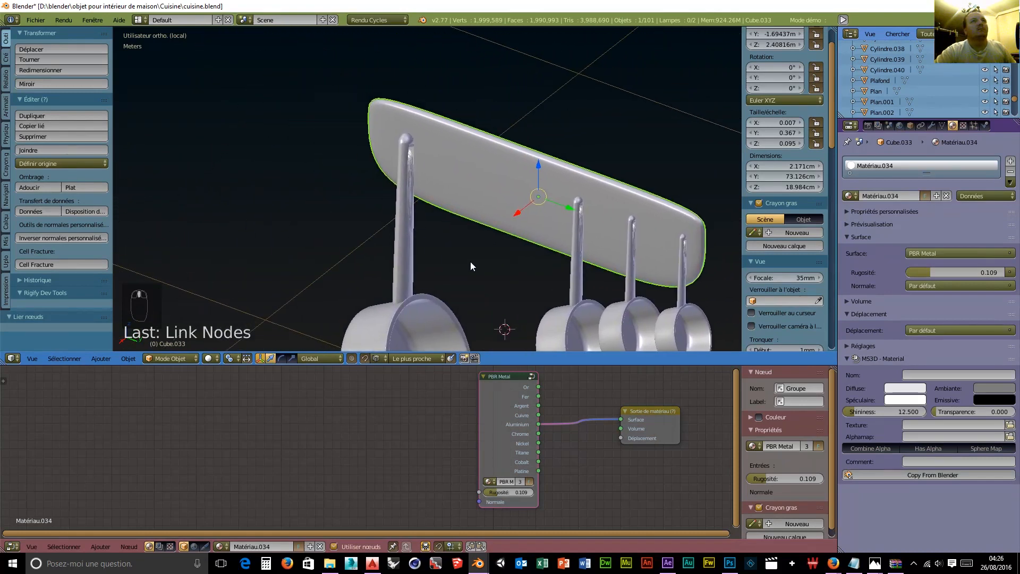
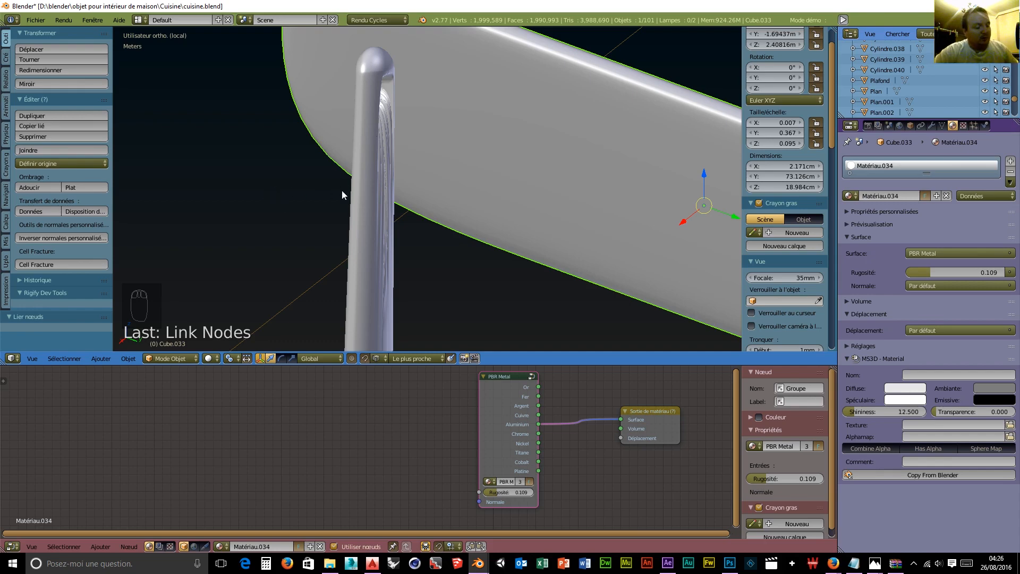
key(shift+a)
mouse_move(336, 171)
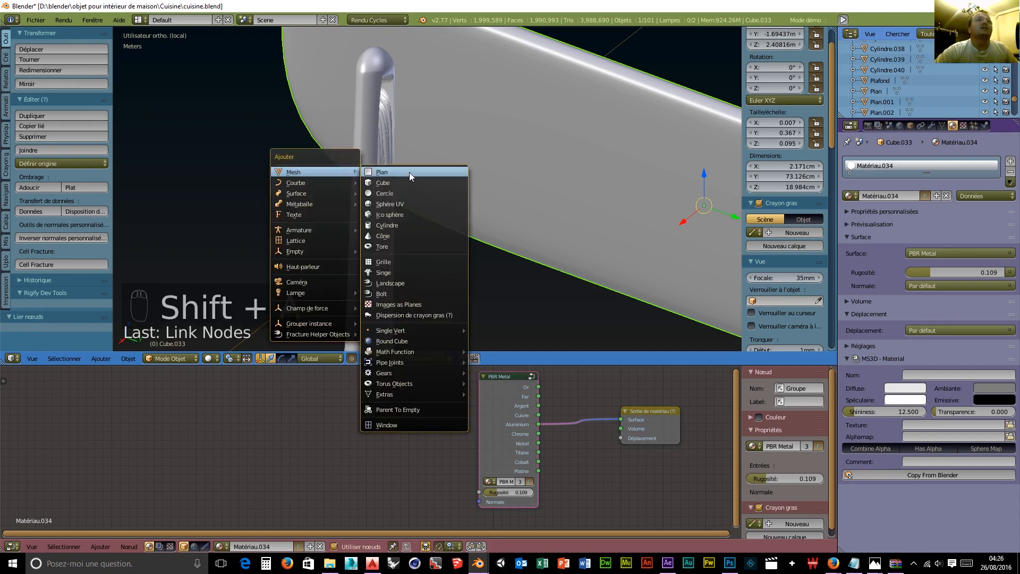
click(389, 227)
Step: Snap the 3D cursor to the cylinder's top face in Edit Mode and return to Object Mode
scroll(428, 198, down, 10)
mouse_move(467, 212)
middle_down()
mouse_move(524, 171)
mouse_move(515, 174)
middle_up()
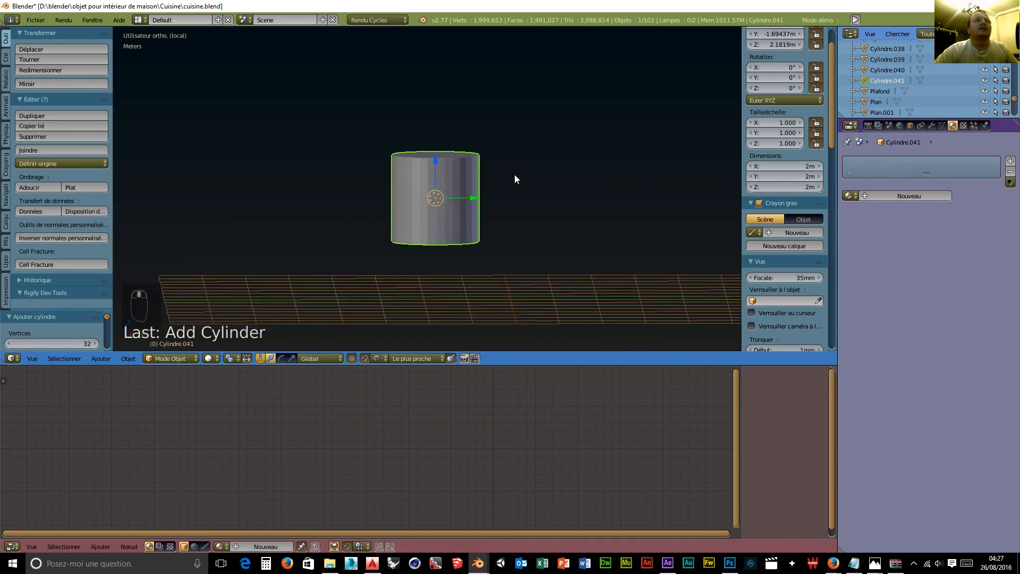
click(178, 357)
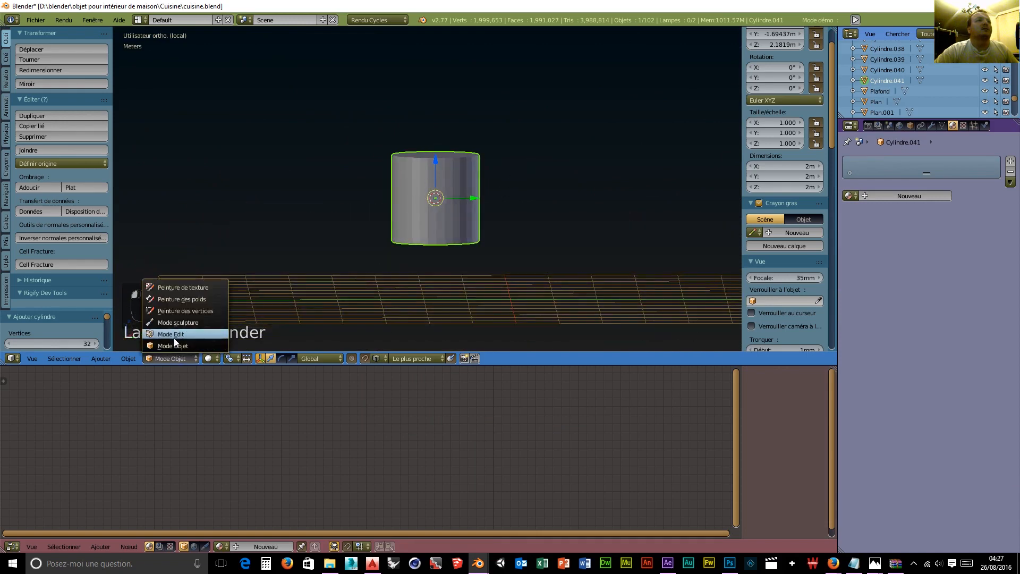
click(176, 332)
click(207, 359)
click(357, 359)
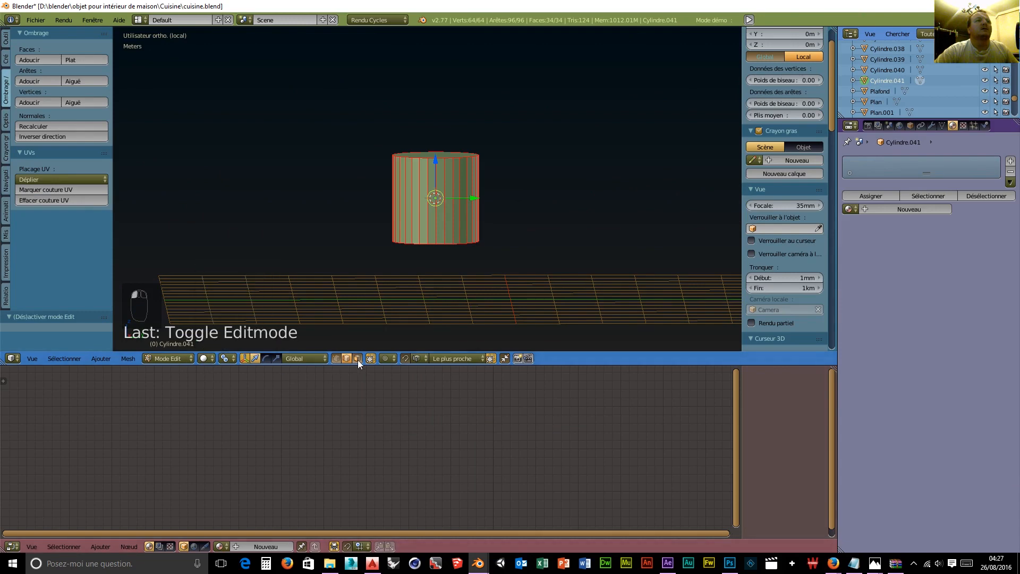
right_click(440, 163)
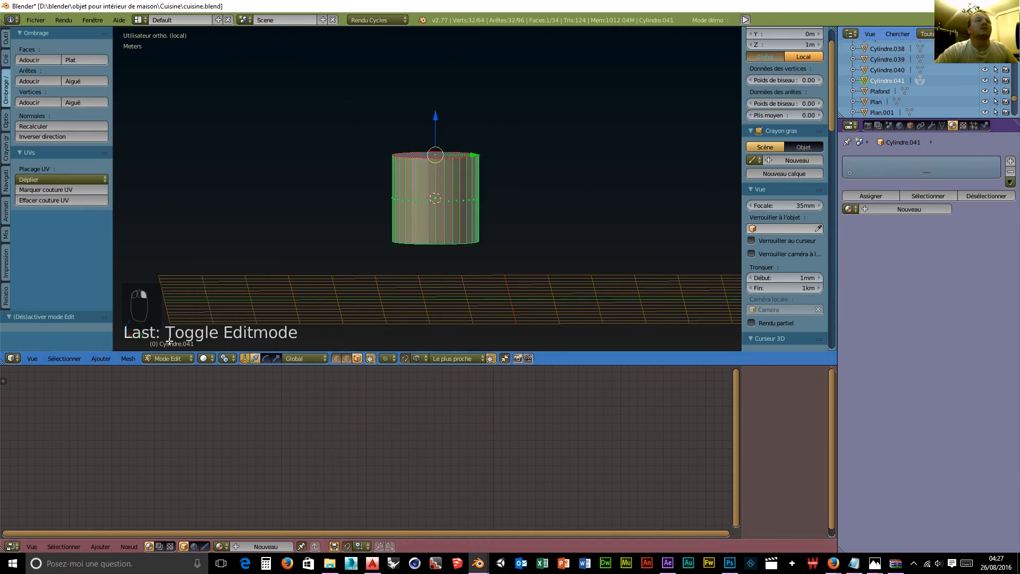
click(127, 360)
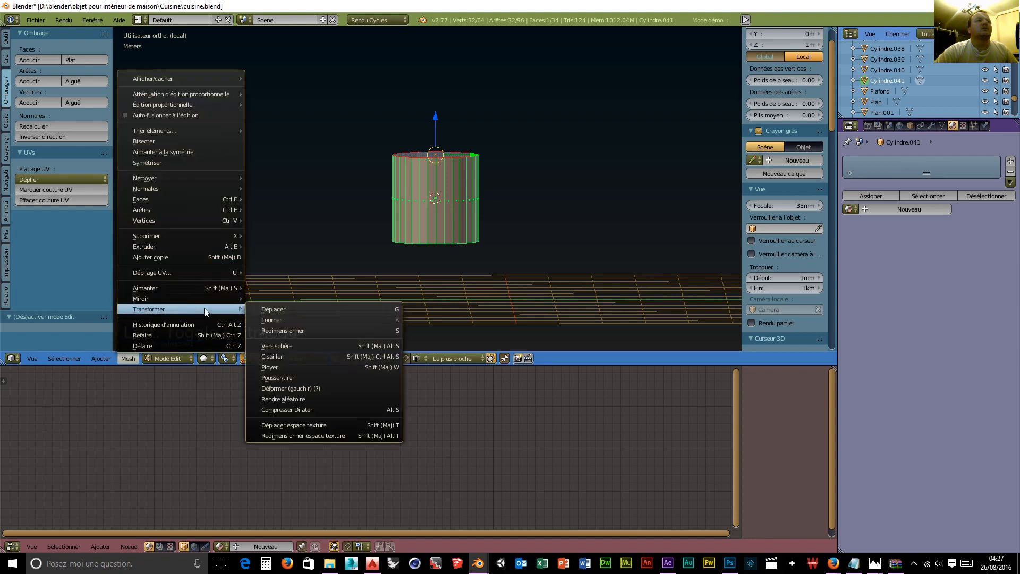
mouse_move(177, 287)
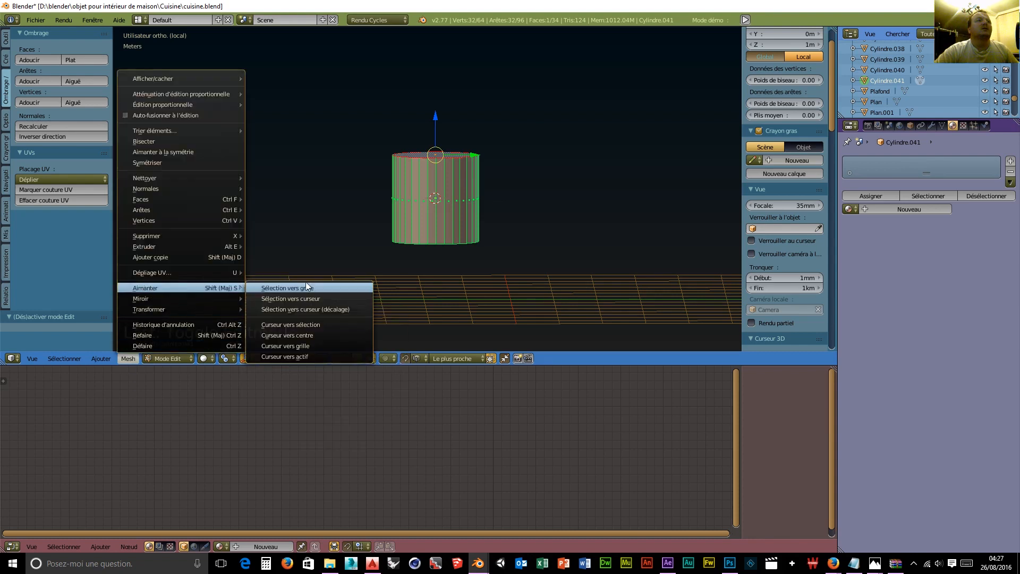
click(314, 324)
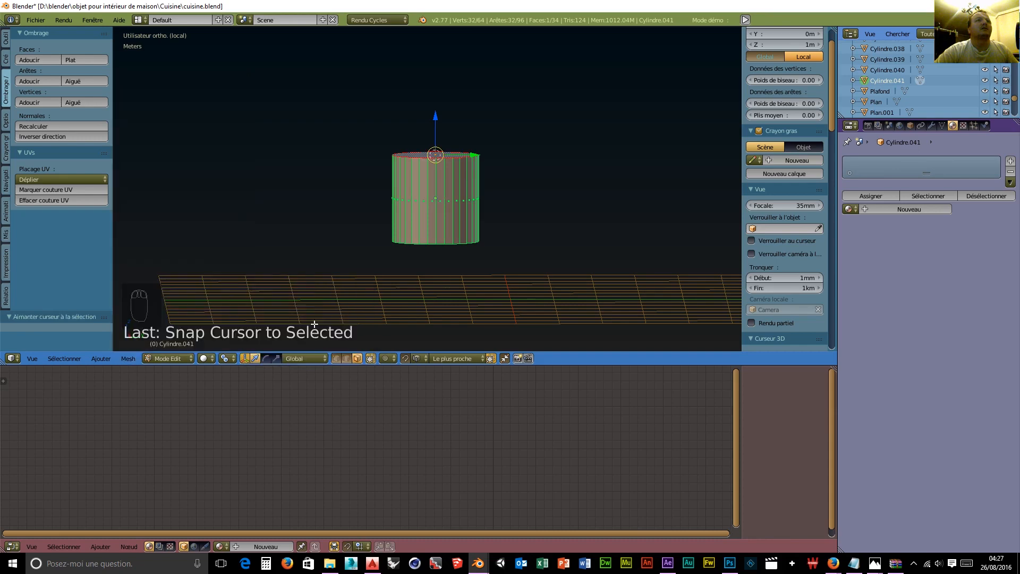
click(174, 359)
click(176, 350)
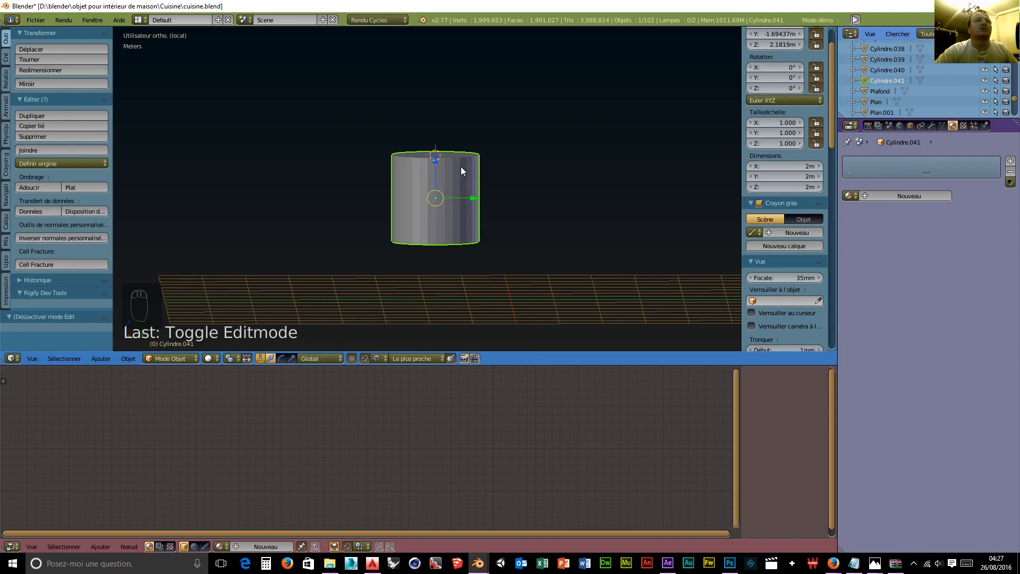
Step: In Edit Mode, select one vertex on the cylinder's top rim and snap the 3D cursor to it
scroll(486, 175, up, 3)
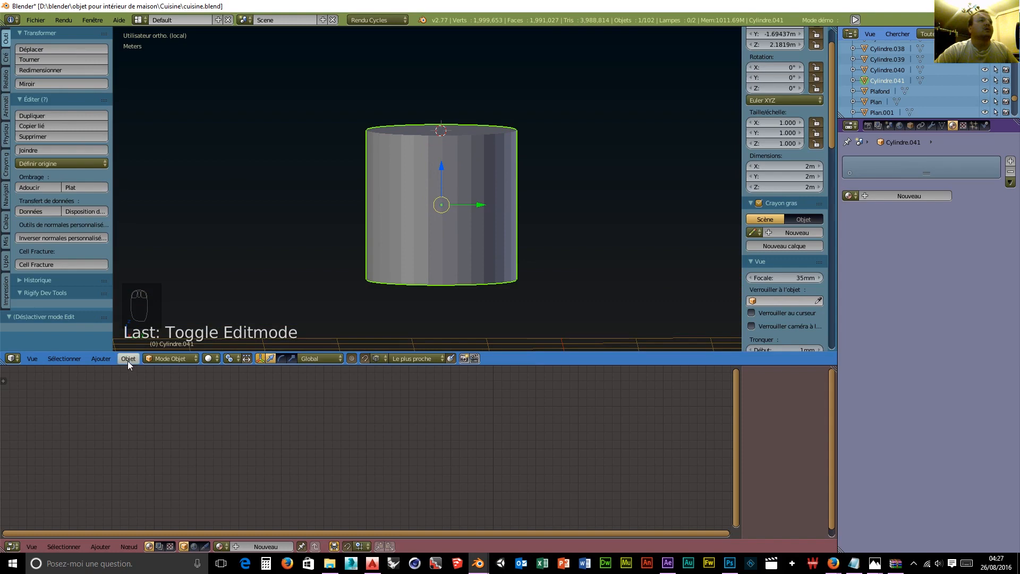
click(162, 358)
click(173, 340)
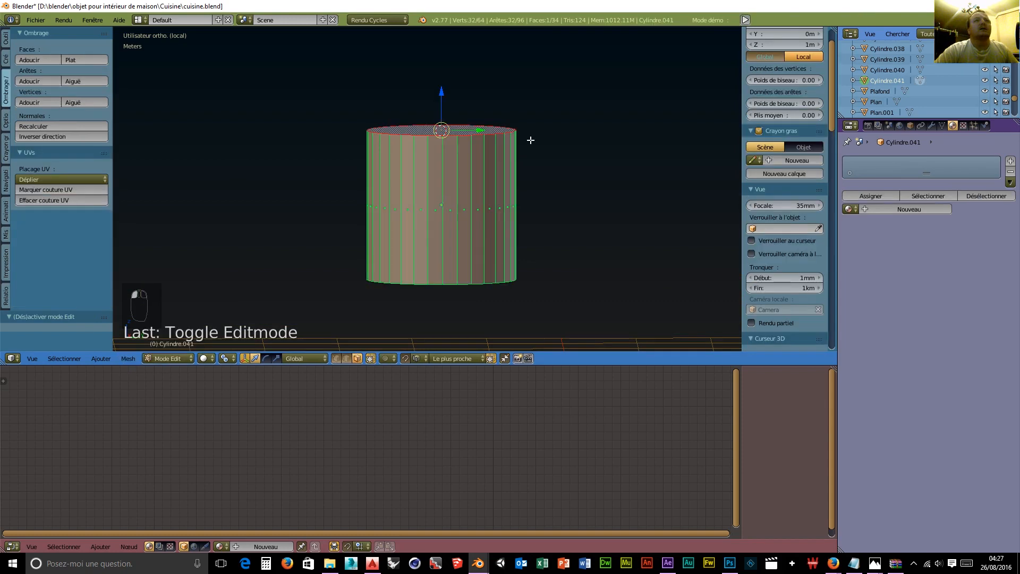
scroll(549, 169, up, 3)
shift+middle_drag(549, 168, 499, 298)
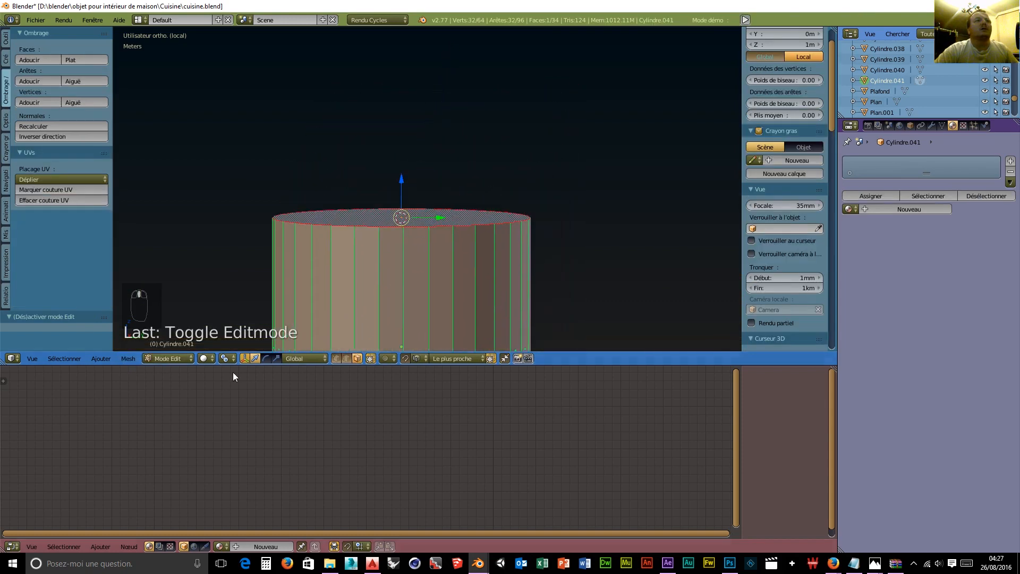
right_click(430, 227)
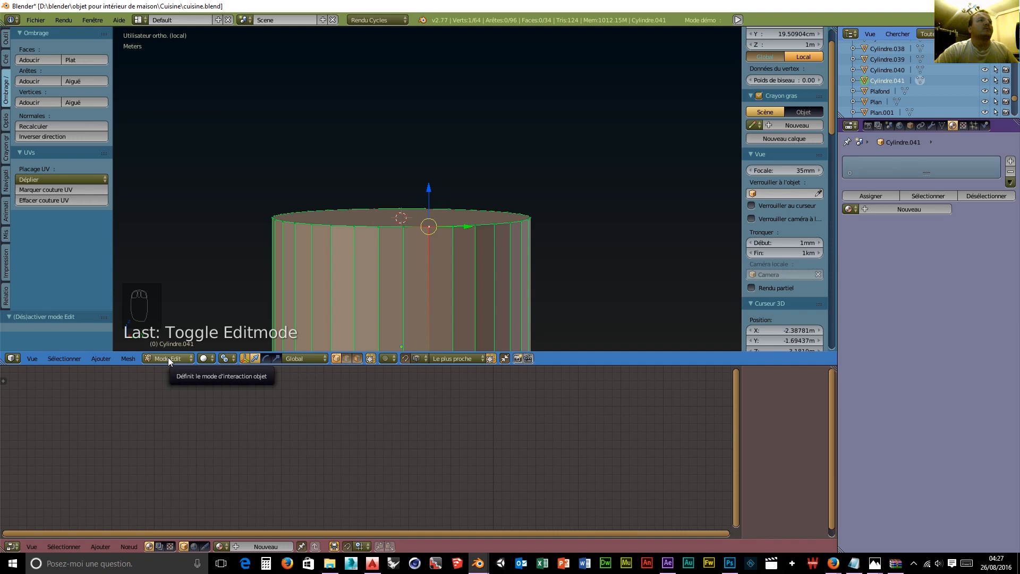
click(128, 358)
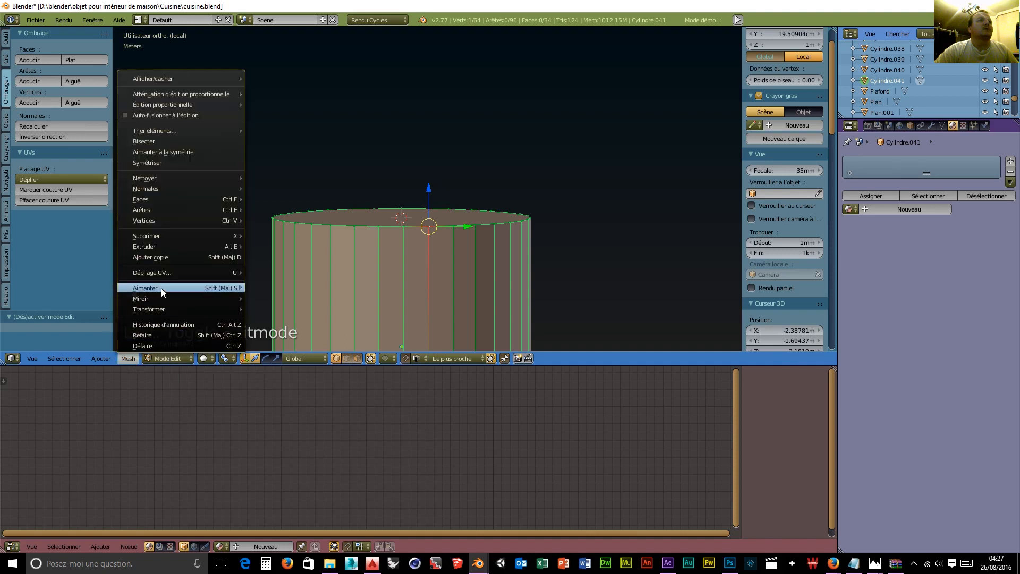
mouse_move(244, 290)
click(294, 325)
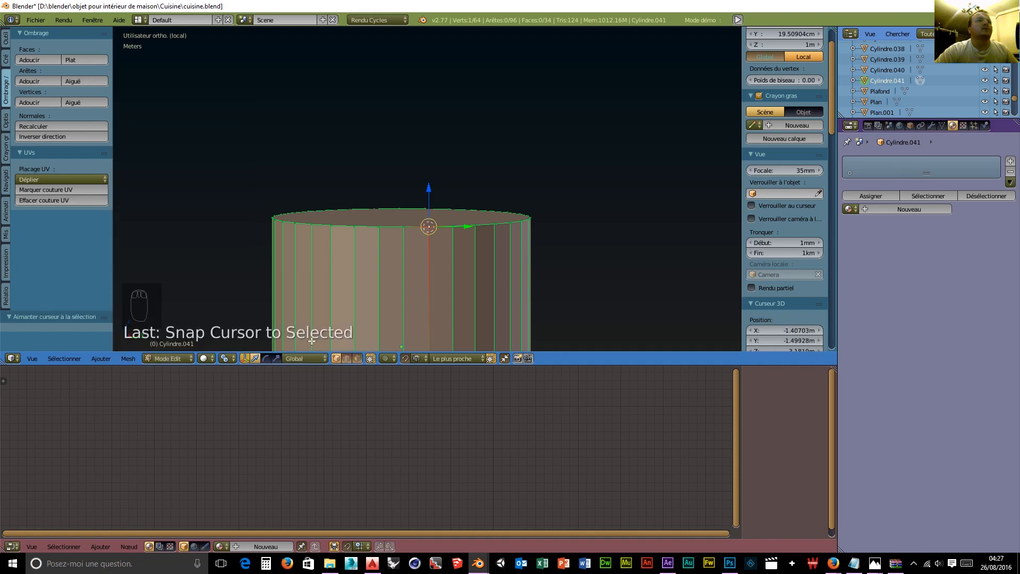
Step: Select the cylinder's top face and spin it 90° in 9 steps around the 3D cursor to form an elbow
middle_drag(319, 285, 432, 292)
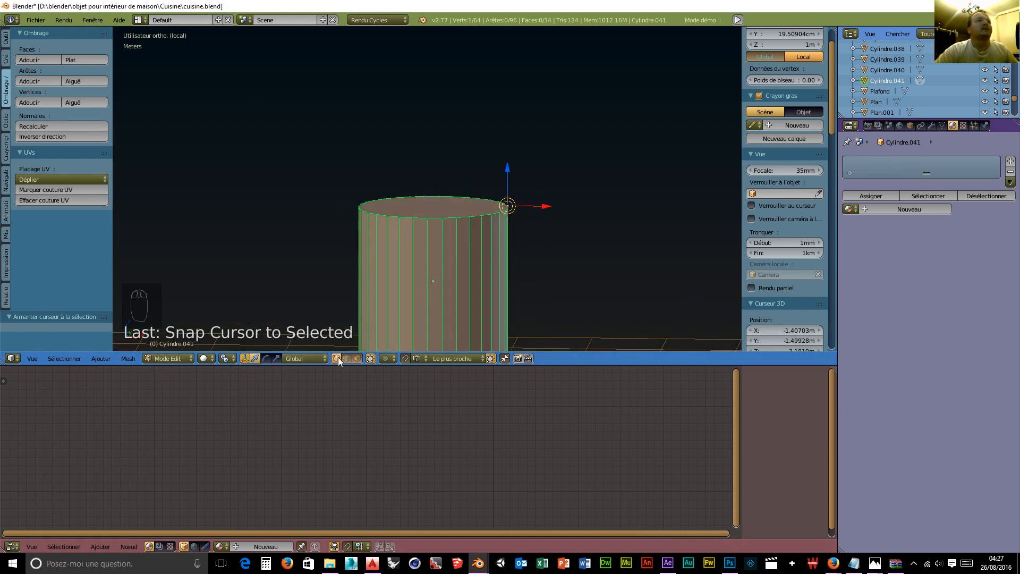
click(356, 360)
click(433, 207)
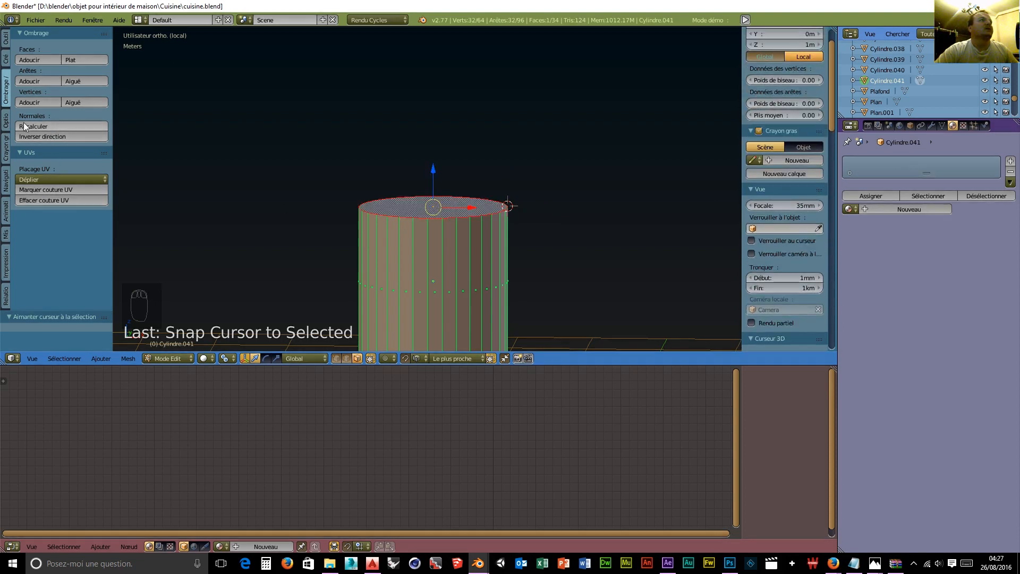
click(6, 42)
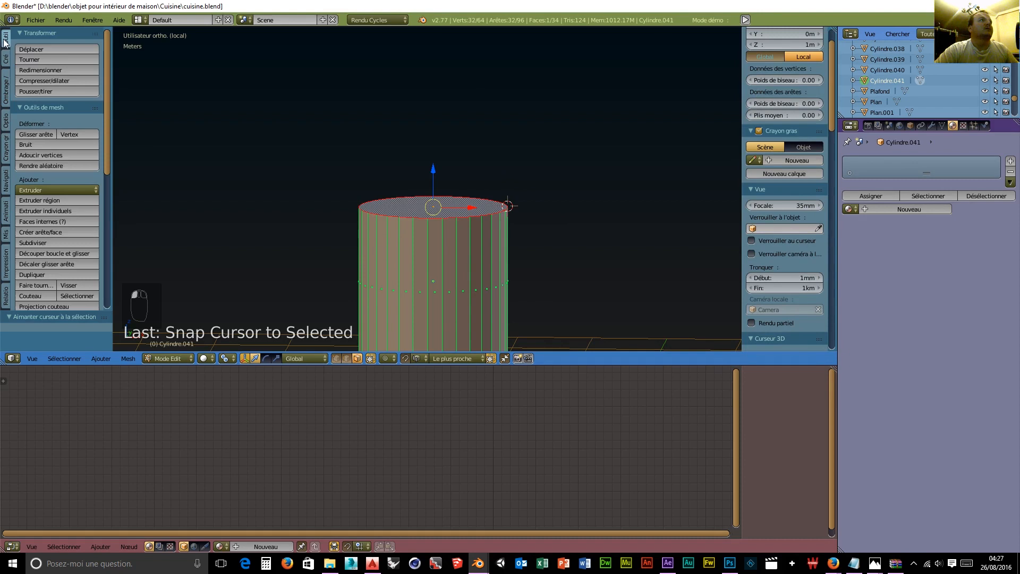
scroll(34, 242, down, 3)
click(35, 221)
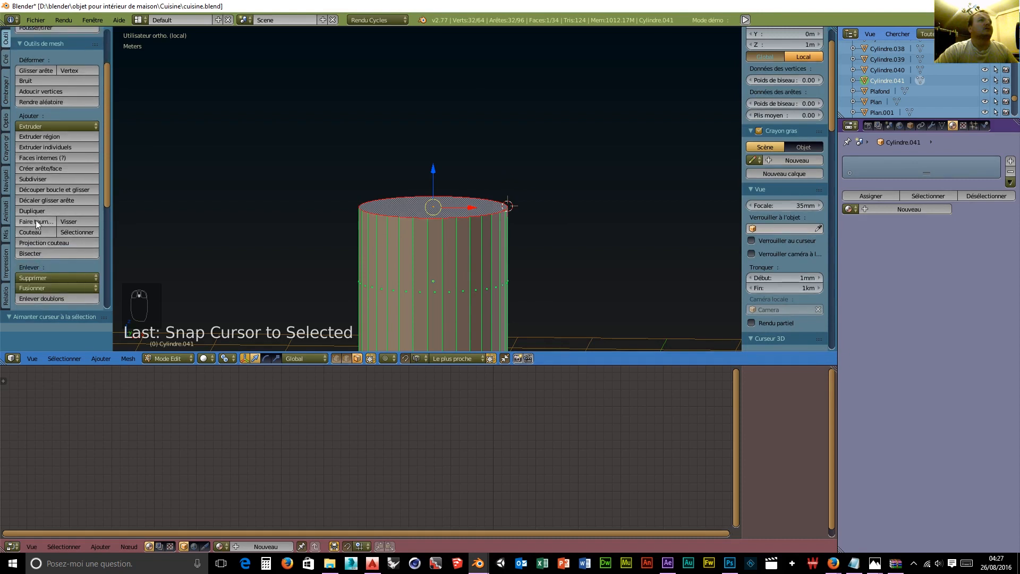
scroll(314, 256, down, 1)
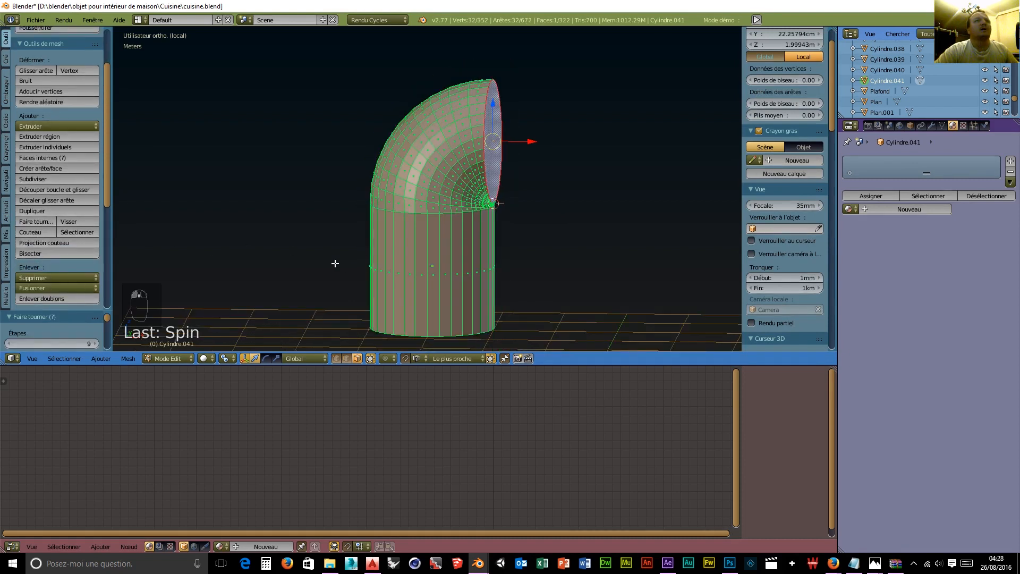
Step: Set the spin axis to X 0, Y -1 and Z 0 so the elbow bends squarely
drag(109, 205, 72, 130)
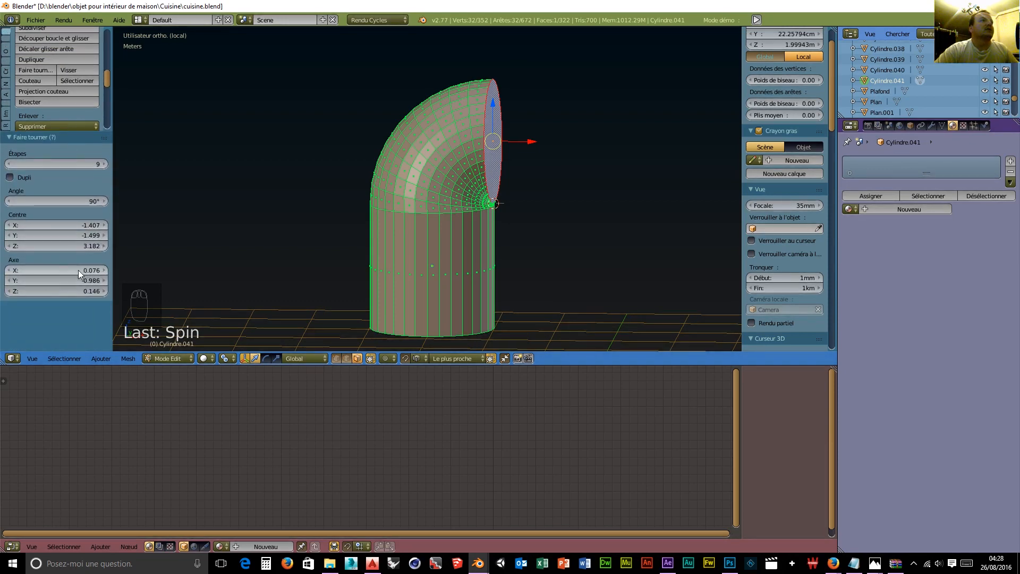
click(61, 270)
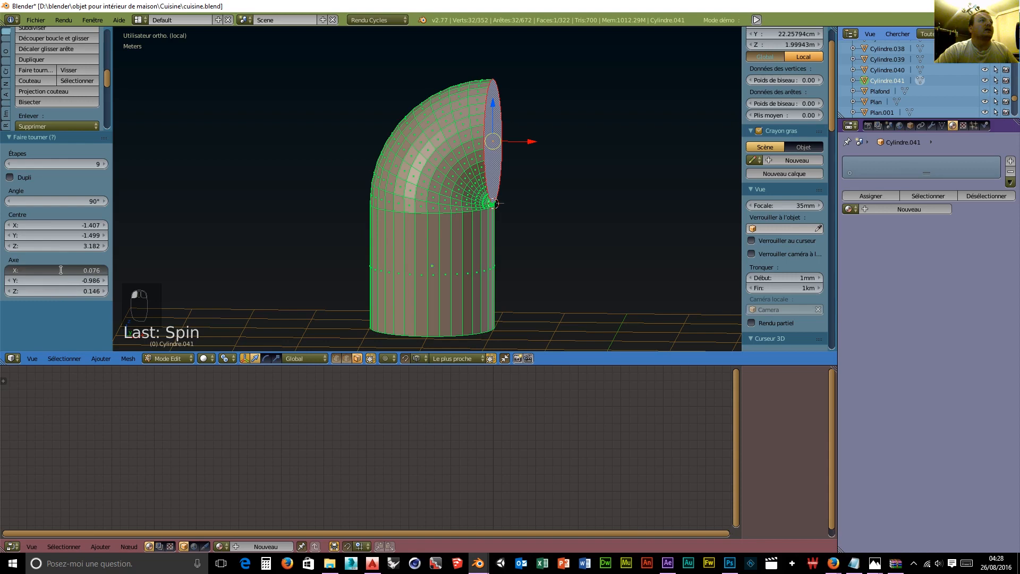
text(0)
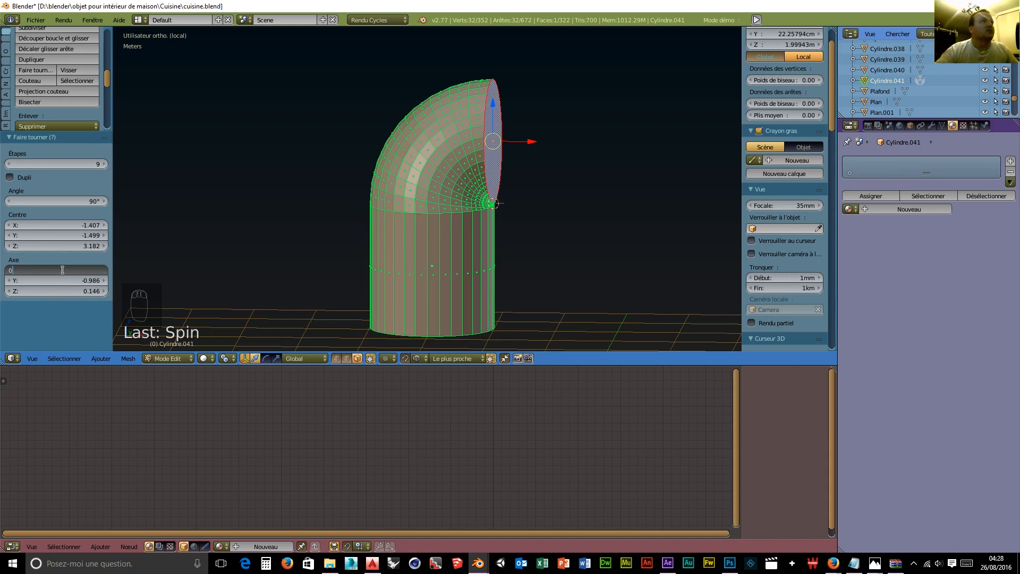
key(Tab)
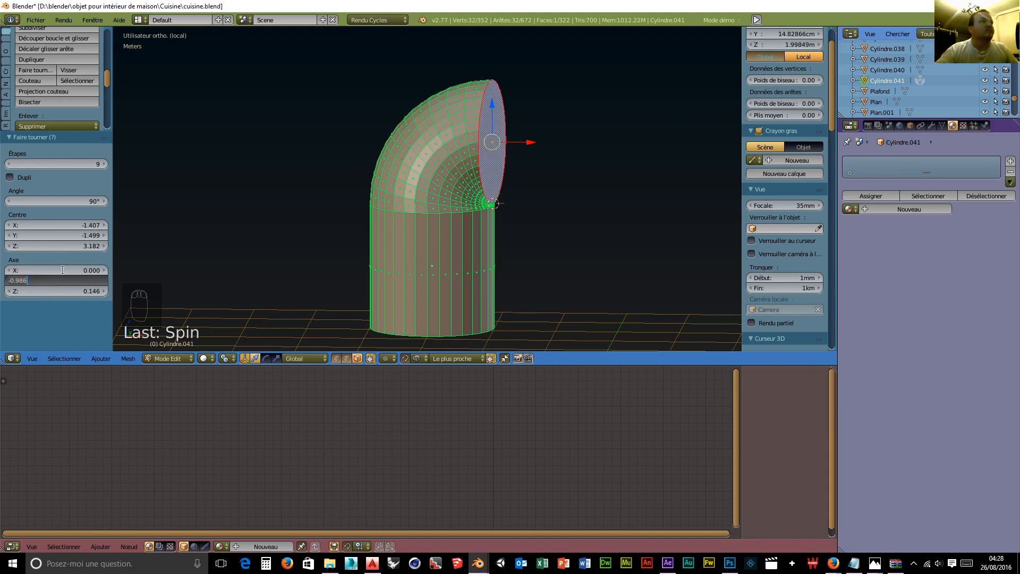
text(1)
key(Tab)
text(0)
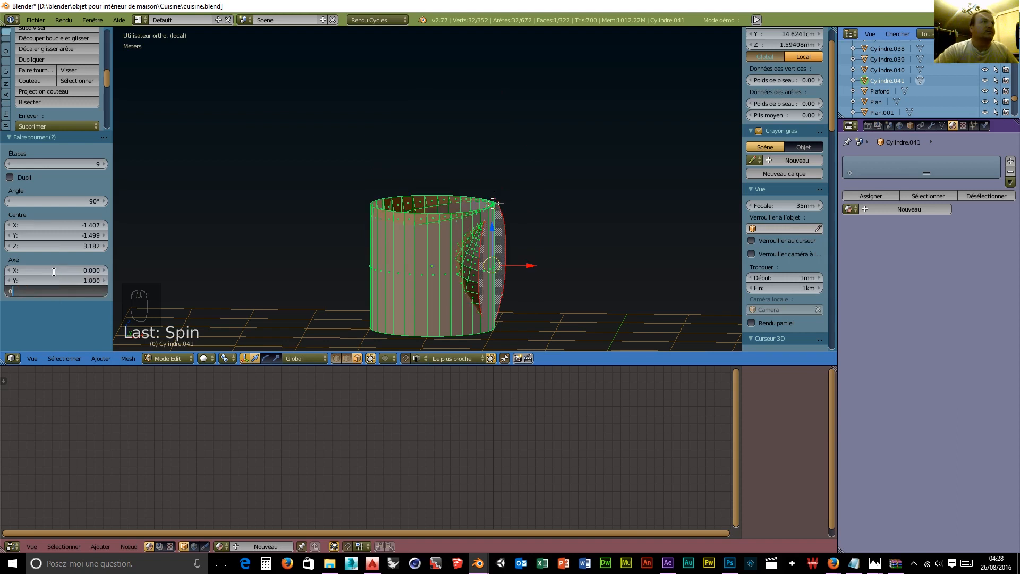
click(72, 281)
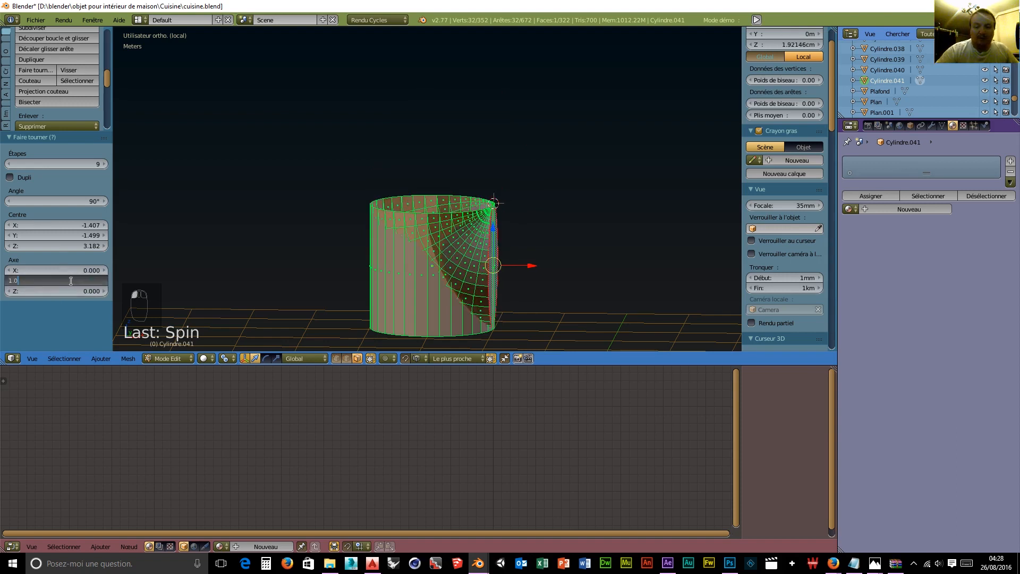
text(-1)
key(Return)
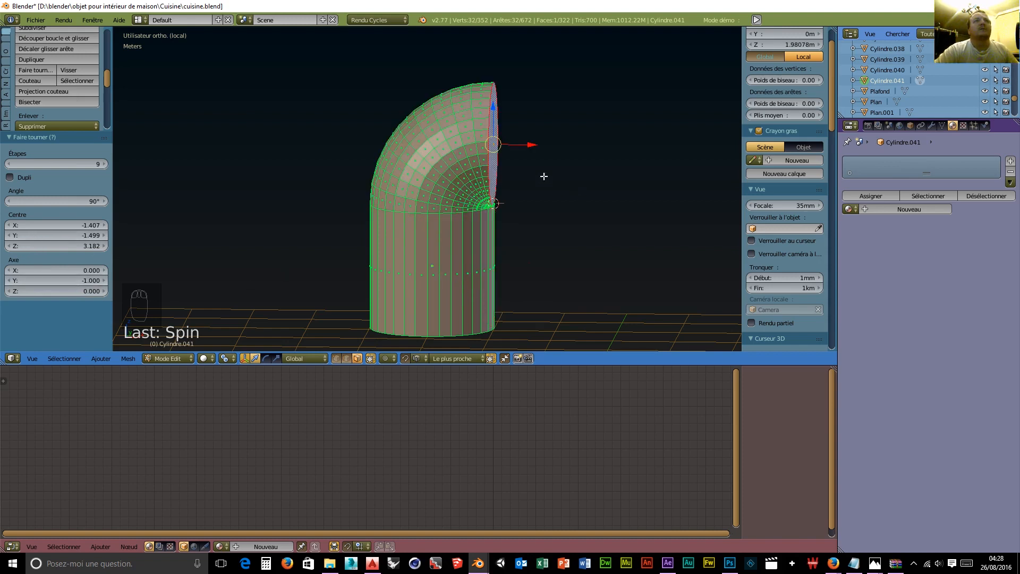
Step: Extrude the elbow's end face about 5.05 m along its normal and return to Object Mode
key(e)
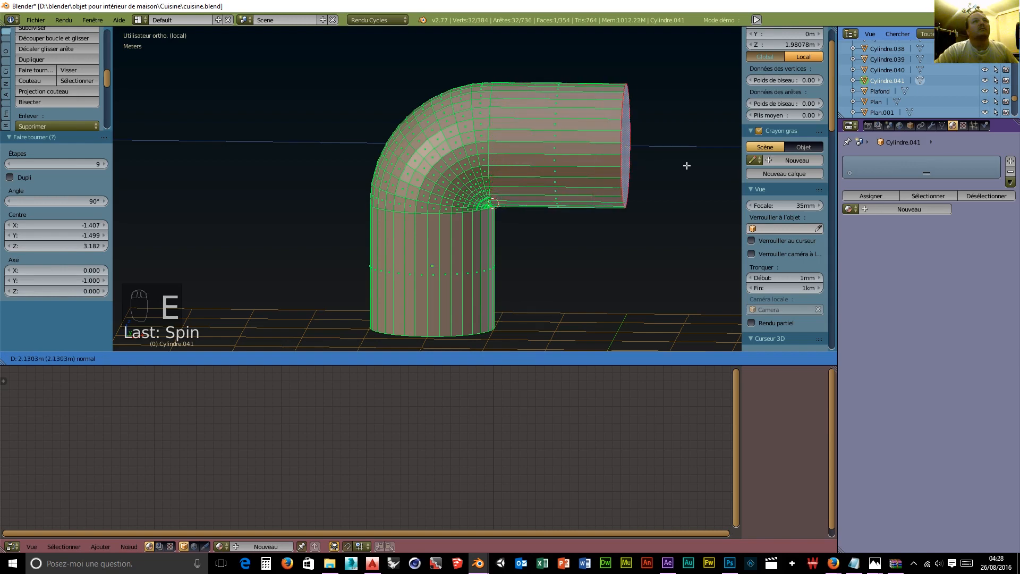
click(234, 187)
scroll(218, 222, down, 4)
middle_drag(218, 221, 222, 226)
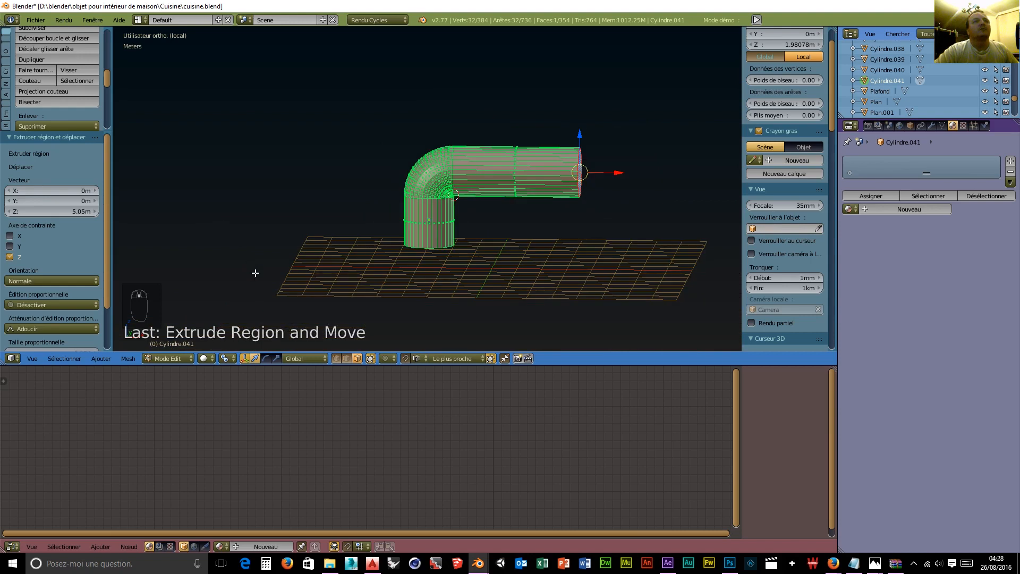
click(177, 358)
click(177, 343)
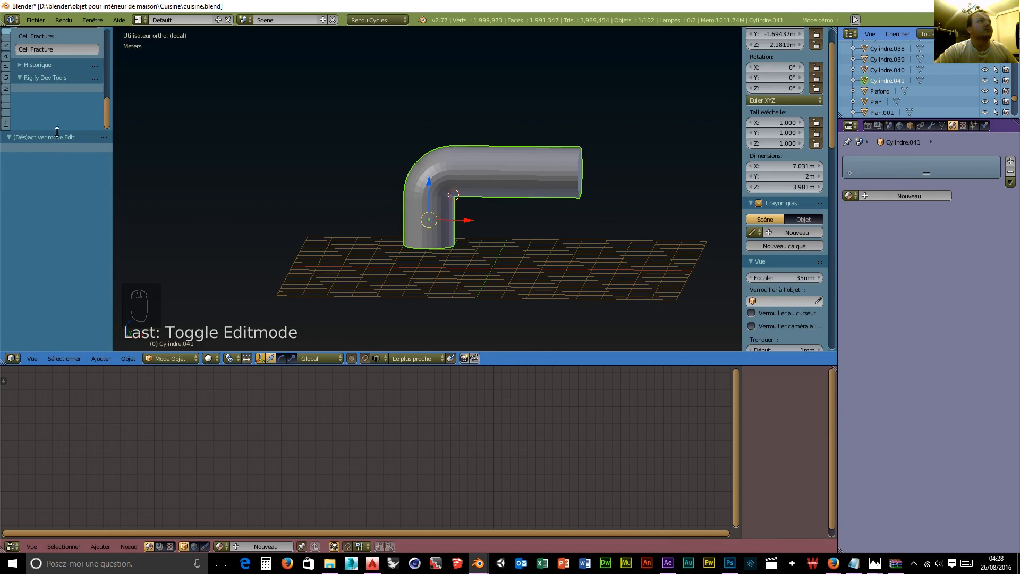
Step: Shade the bent tube smooth and create a new material for it
drag(57, 132, 57, 298)
click(30, 140)
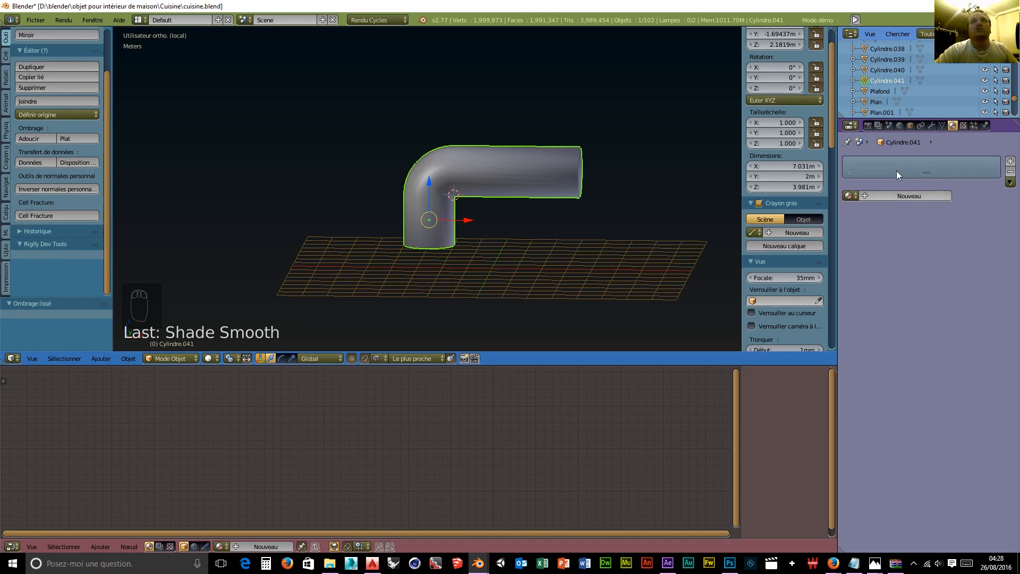
click(912, 196)
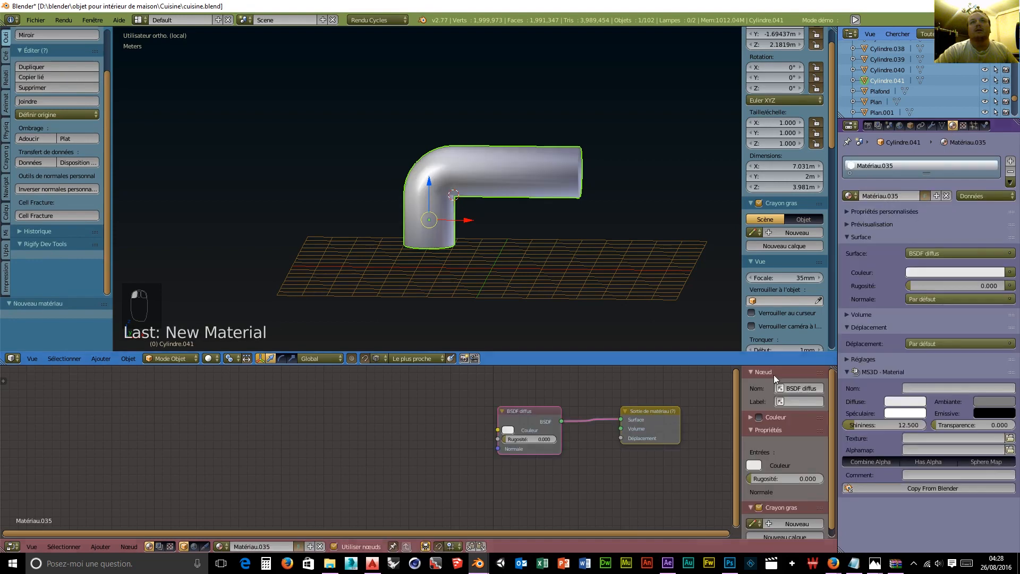
Step: Replace the tube material's diffuse shader with the PBR Metal node group and link its Chrome output to the material output's Surface
click(523, 408)
key(Delete)
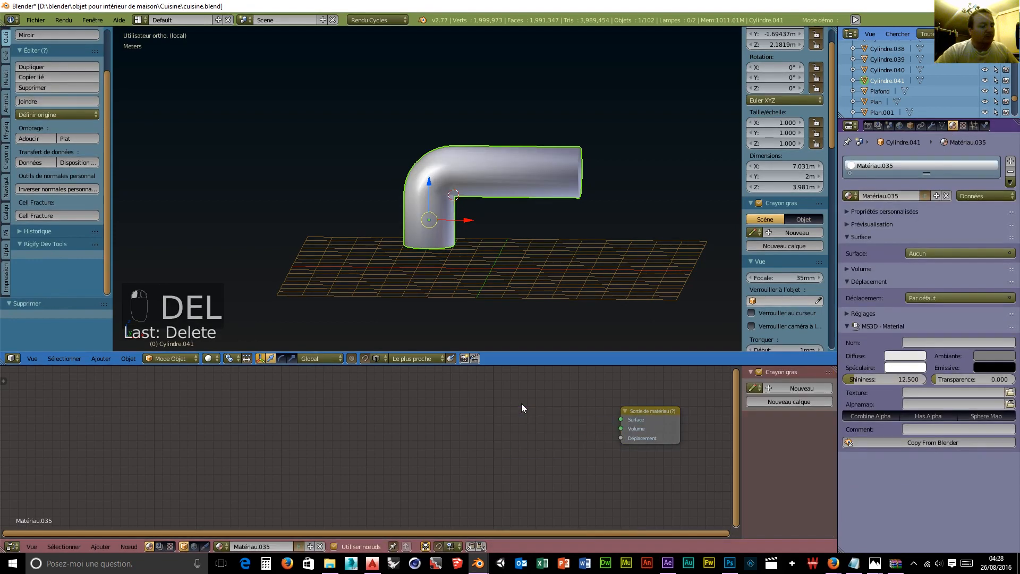
key(shift+a)
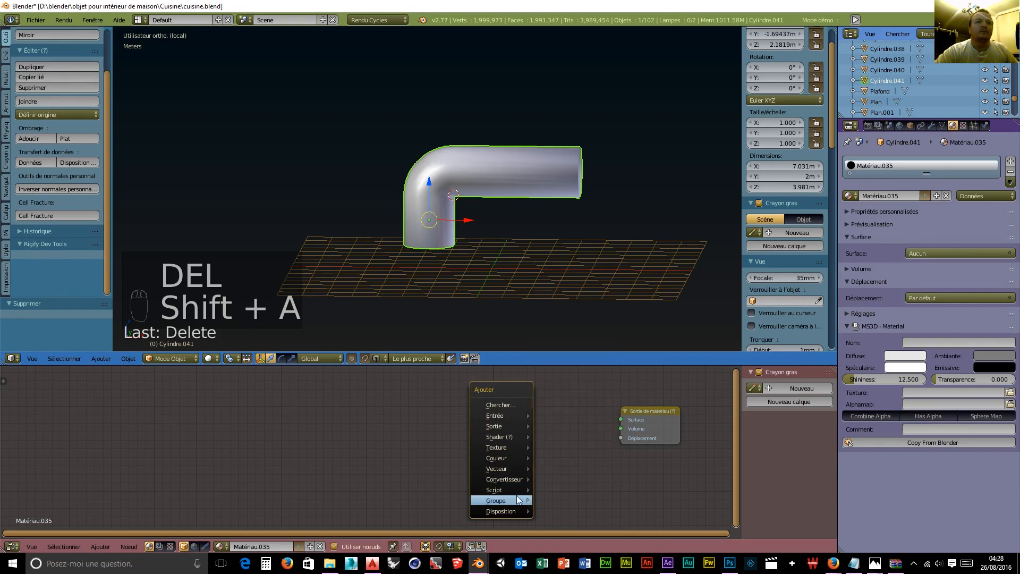
mouse_move(519, 501)
click(578, 349)
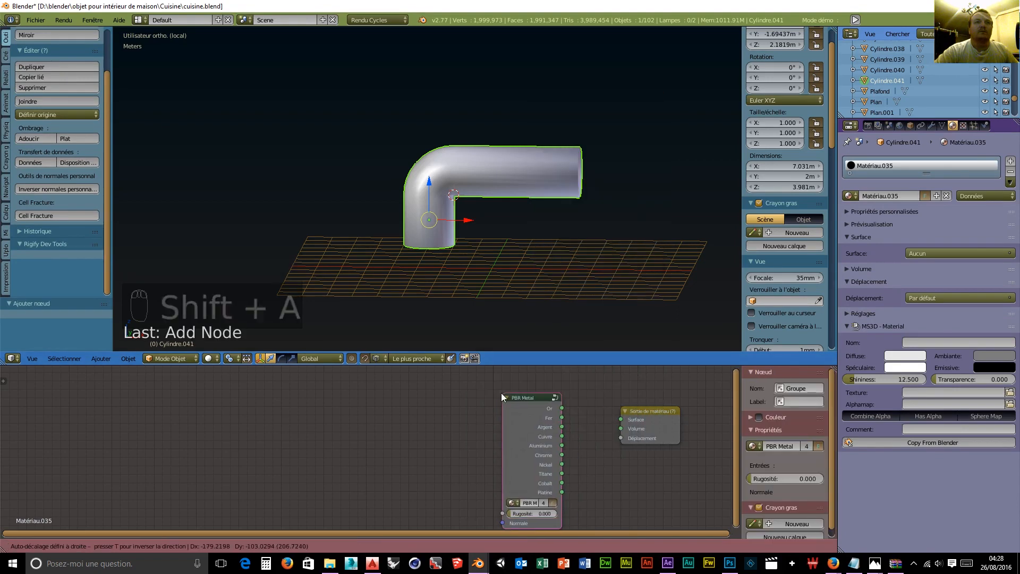
click(503, 393)
drag(560, 455, 621, 420)
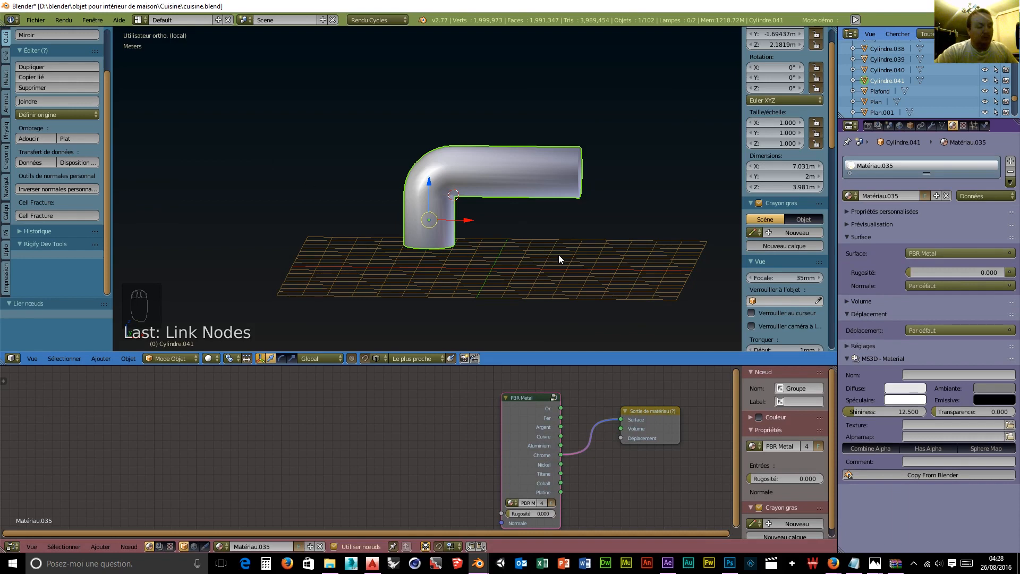
Step: Scale the bent tube down uniformly to about 0.047 so it is closer in size to the saucepans and panel
key(s)
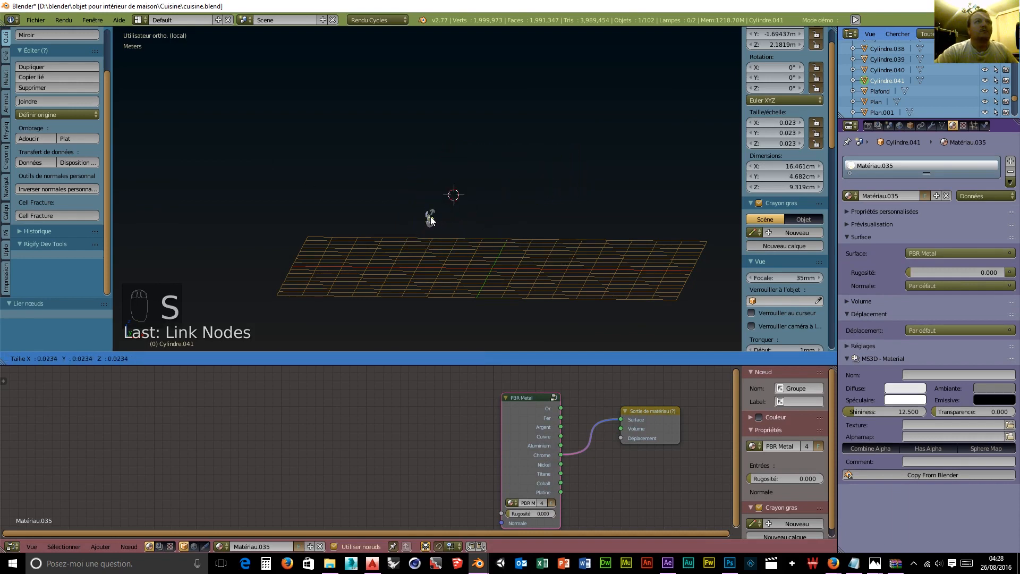
click(431, 221)
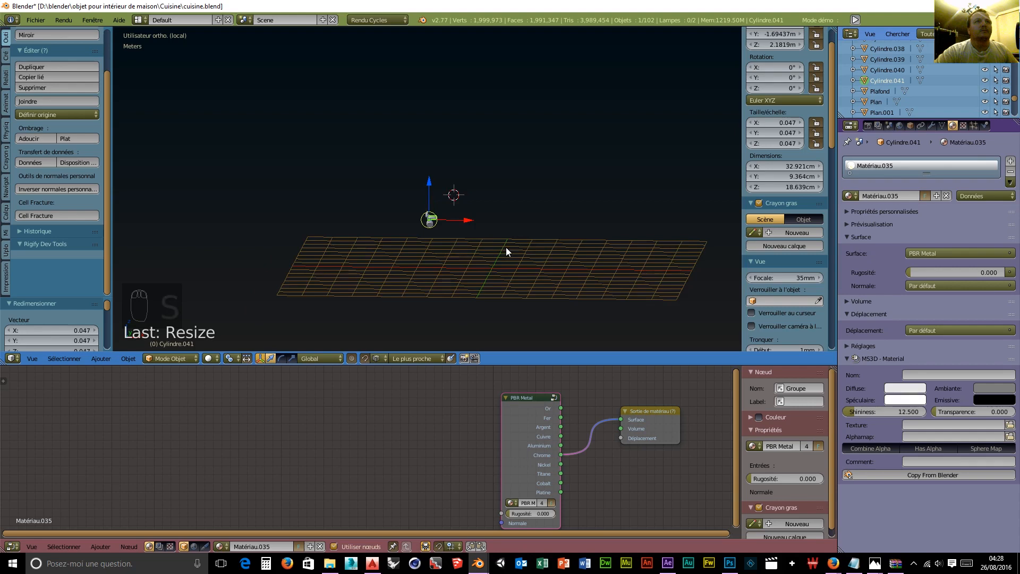
scroll(508, 255, up, 6)
middle_drag(511, 265, 409, 314)
scroll(412, 321, up, 4)
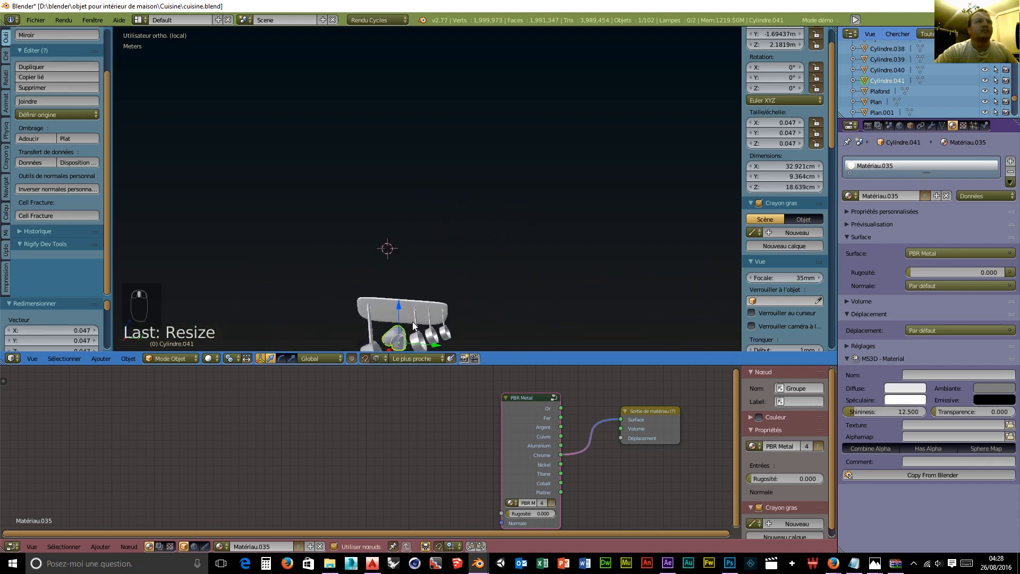
scroll(428, 312, up, 1)
scroll(428, 313, down, 4)
scroll(429, 318, up, 1)
shift+middle_drag(429, 314, 451, 215)
scroll(444, 273, up, 4)
shift+middle_drag(449, 271, 454, 203)
scroll(431, 260, up, 4)
shift+middle_drag(430, 260, 457, 207)
middle_drag(460, 276, 444, 220)
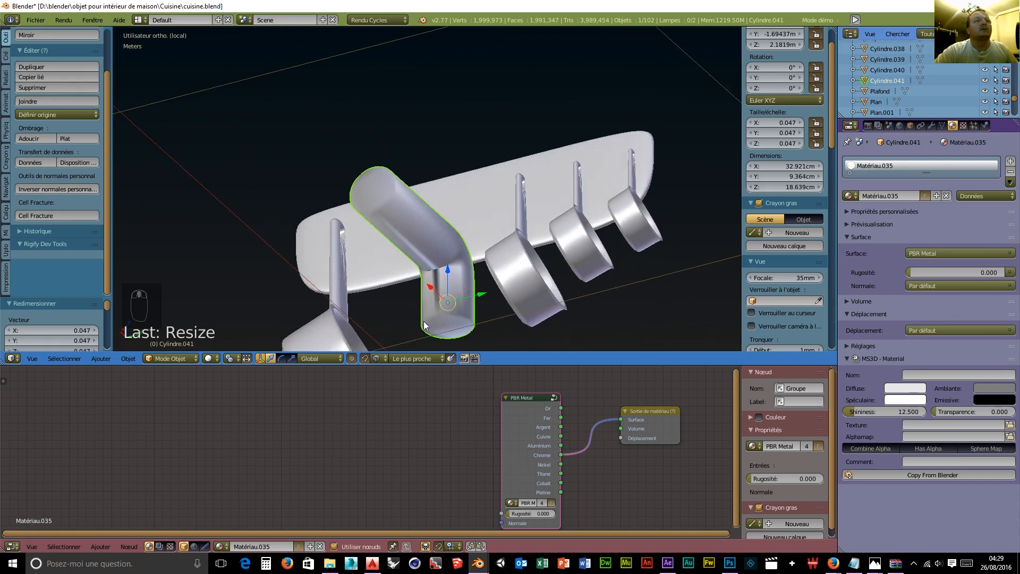
Step: Lengthen the tube's vertical leg in Edit Mode by moving its end face down along Z, and return to Object Mode
click(174, 357)
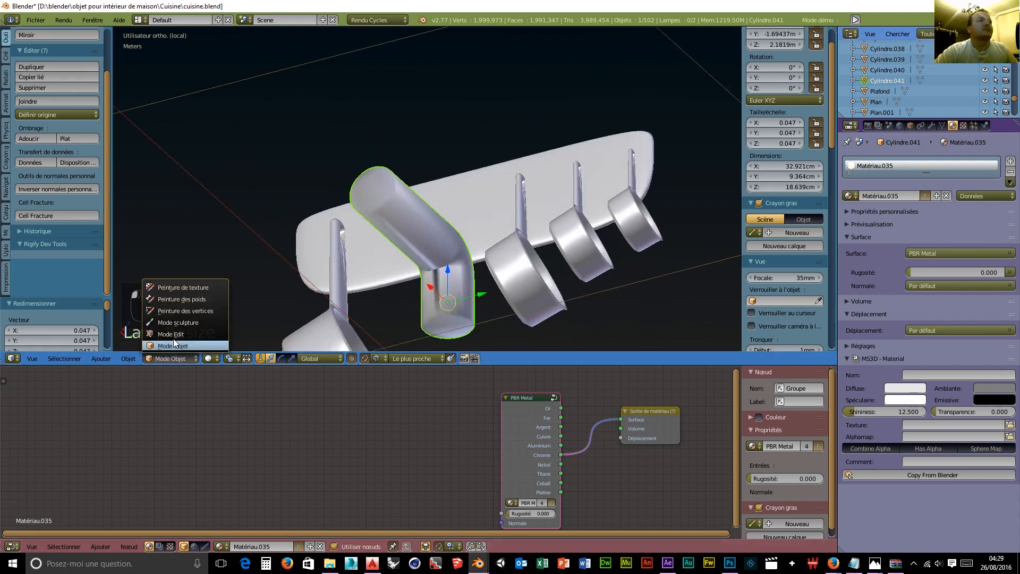
click(173, 335)
drag(448, 303, 448, 342)
scroll(466, 284, down, 2)
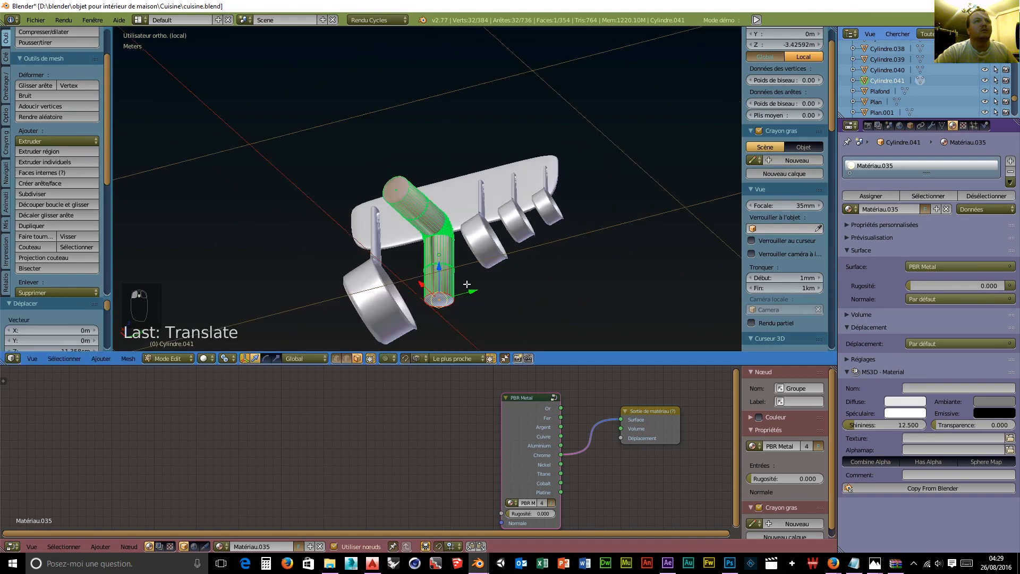
drag(442, 268, 442, 276)
scroll(485, 285, down, 1)
mouse_move(485, 284)
middle_down()
mouse_move(494, 296)
mouse_move(481, 304)
middle_up()
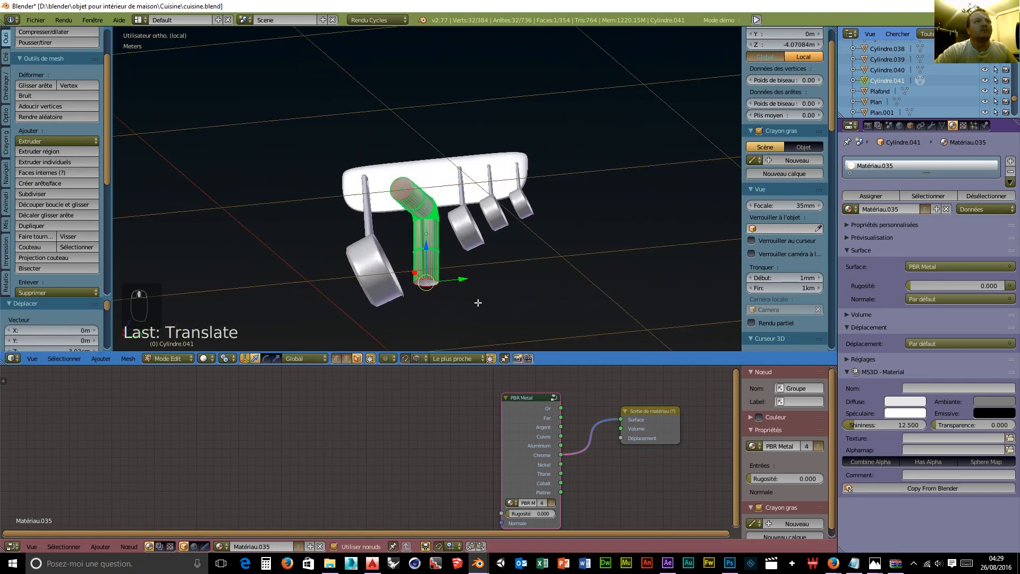
key(s)
click(507, 297)
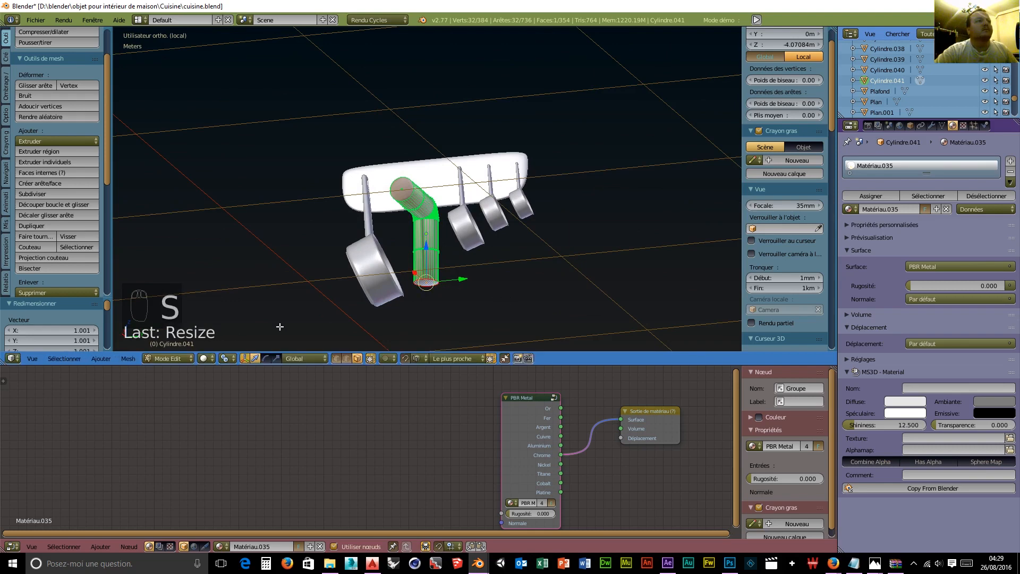
click(165, 359)
click(166, 343)
Step: Shrink the whole bent tube to hook size, about 4 cm long, using a uniform scale factor of about 0.123
key(s)
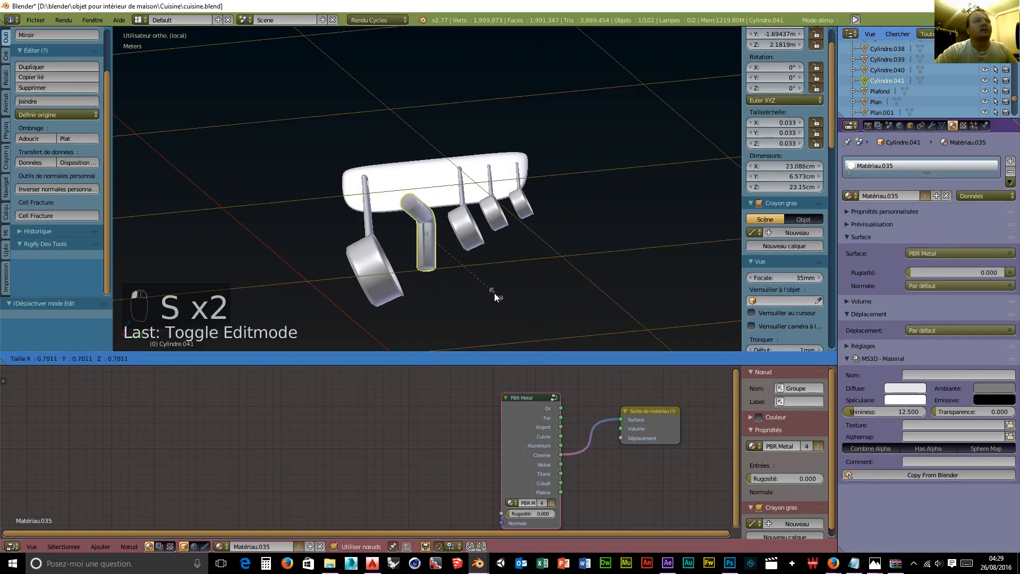
click(432, 248)
scroll(457, 287, up, 4)
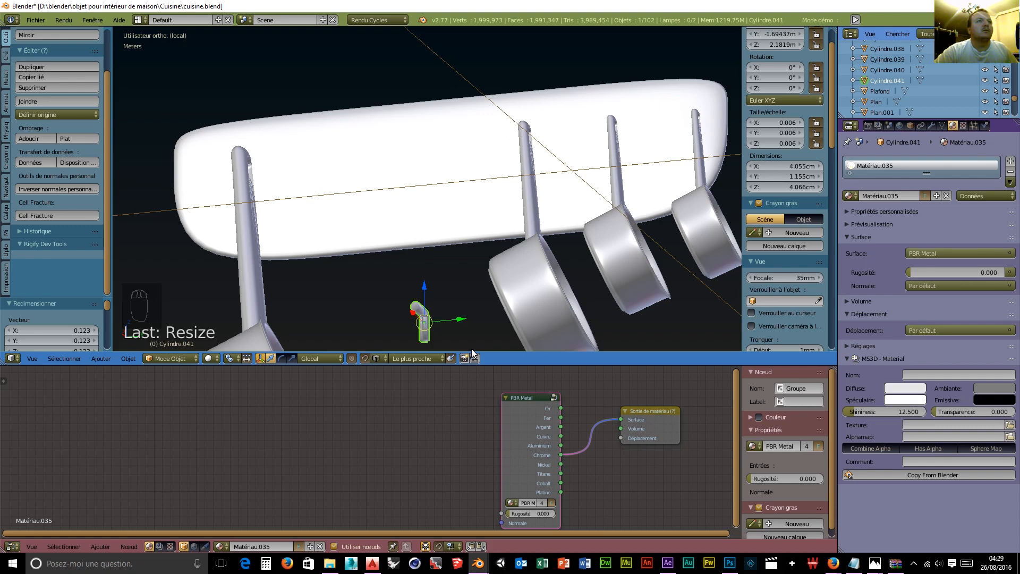
Step: Rotate the hook -90° around the global Z axis and 90° around the global Y axis
key(r)
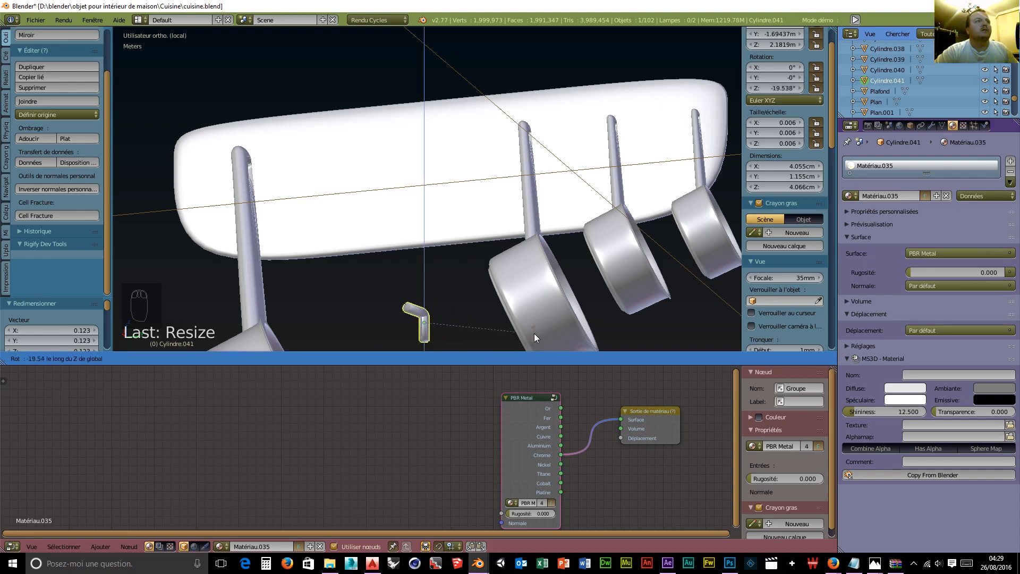
text(-9)
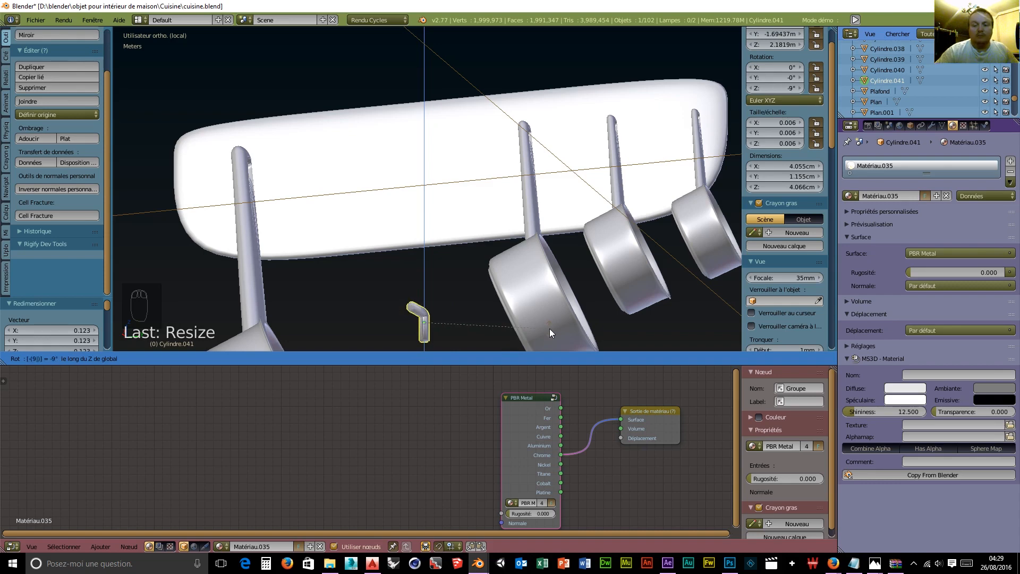
text(0)
key(Return)
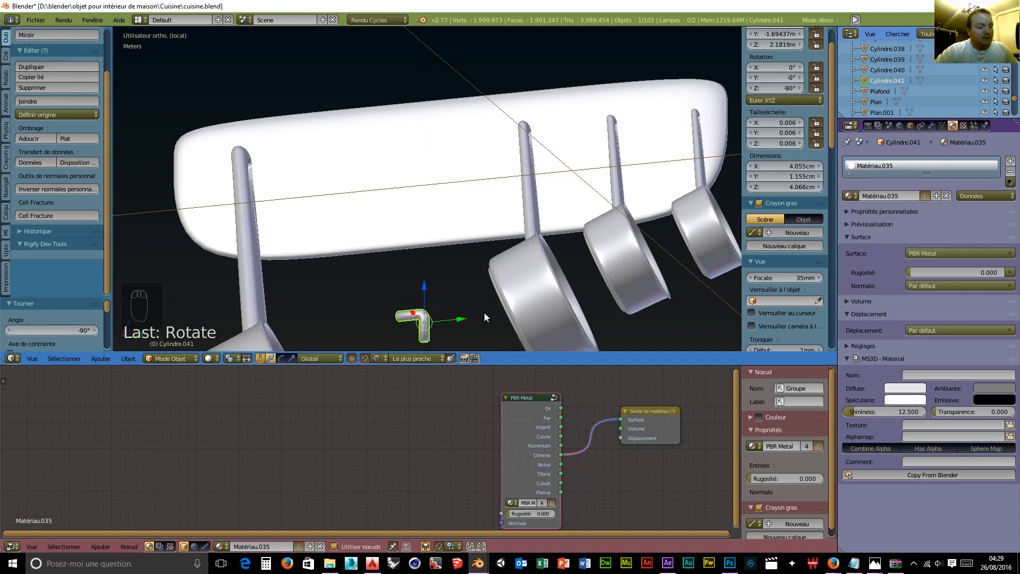
key(r)
key(y)
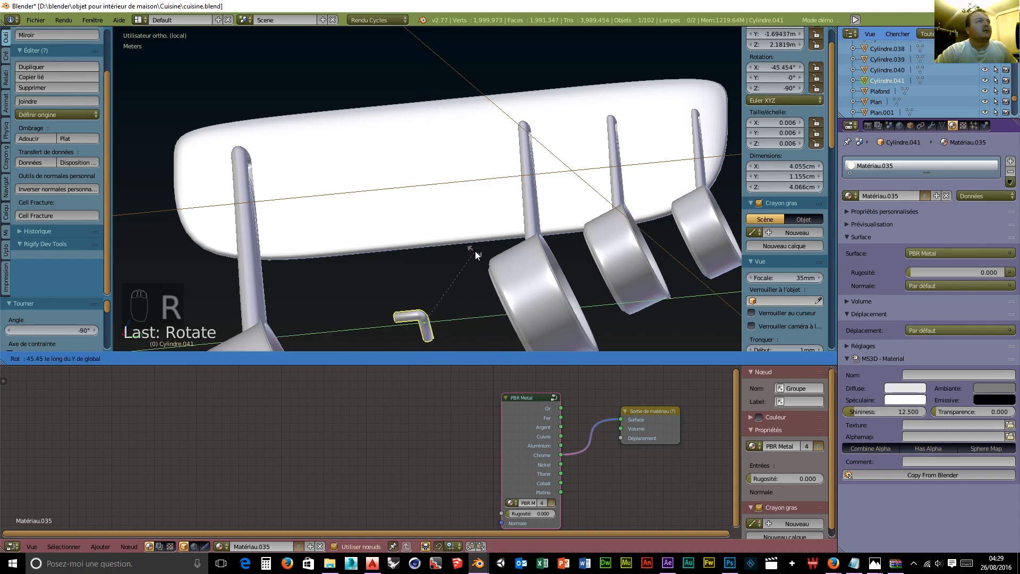
text(90)
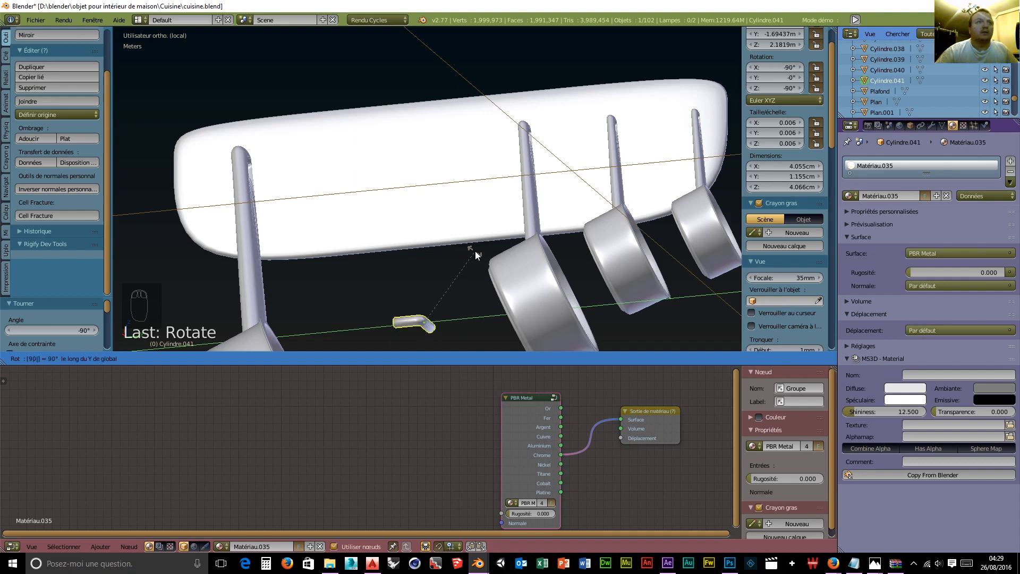
key(Return)
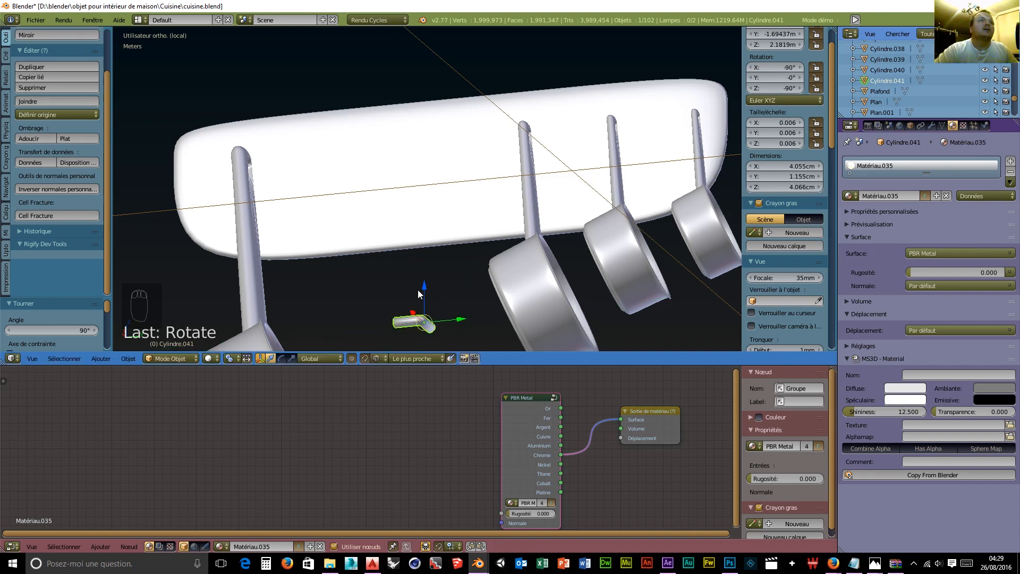
Step: Raise the hook about 22.34 cm along Z and move it about -21.17 cm along Y to the largest saucepan's handle
key(g)
key(z)
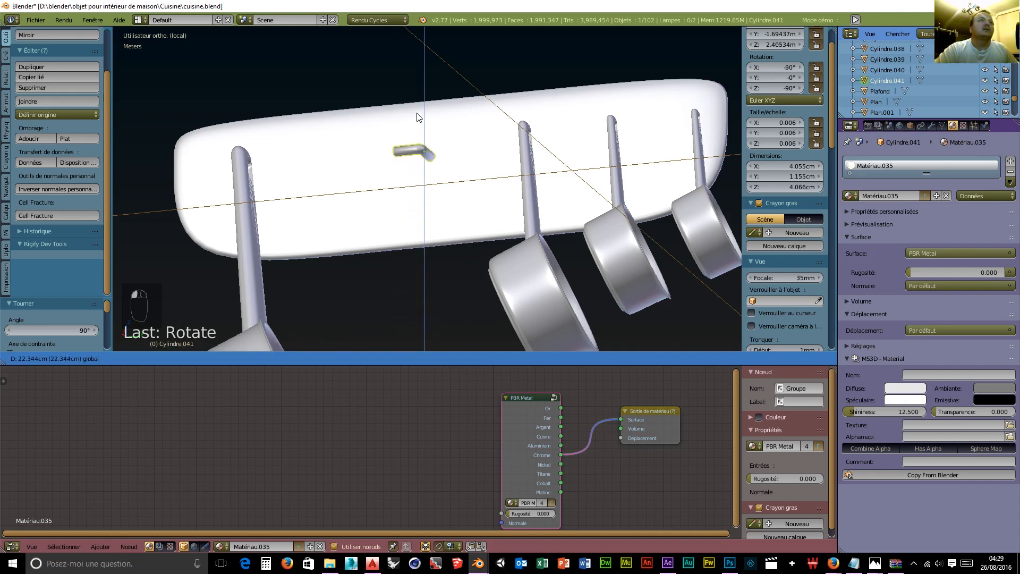
click(417, 128)
key(g)
key(y)
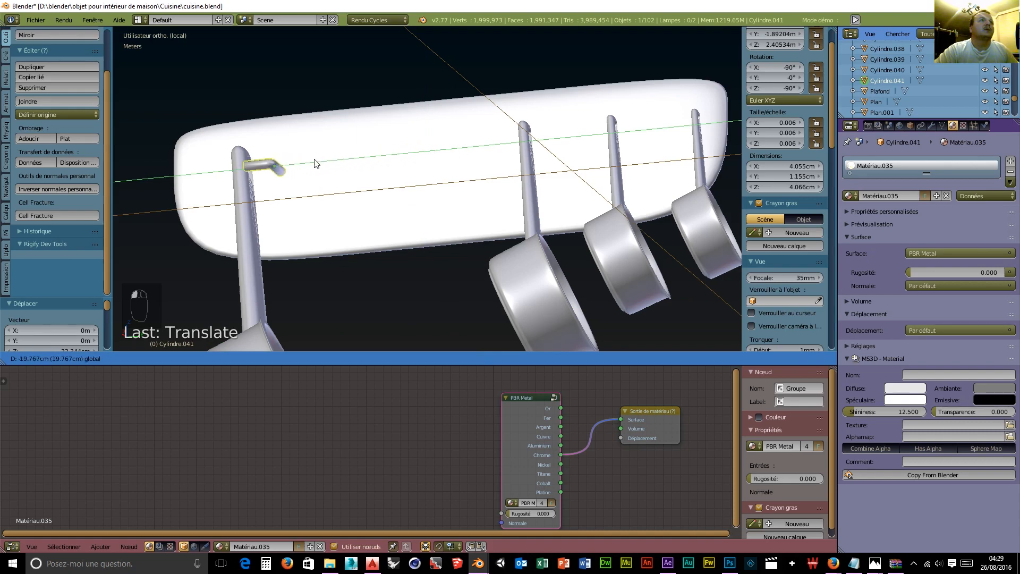
click(295, 185)
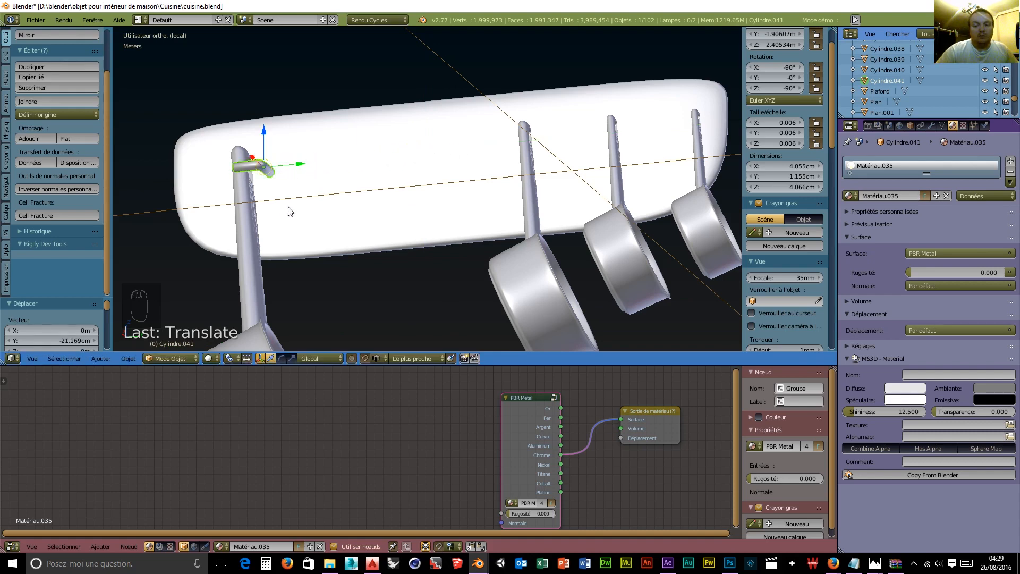
Step: In top view, bring the hook up to the mounting panel, shifting it about -1.65 cm along Y and finishing with -7.93 mm along X
key(KP_7)
scroll(344, 272, down, 2)
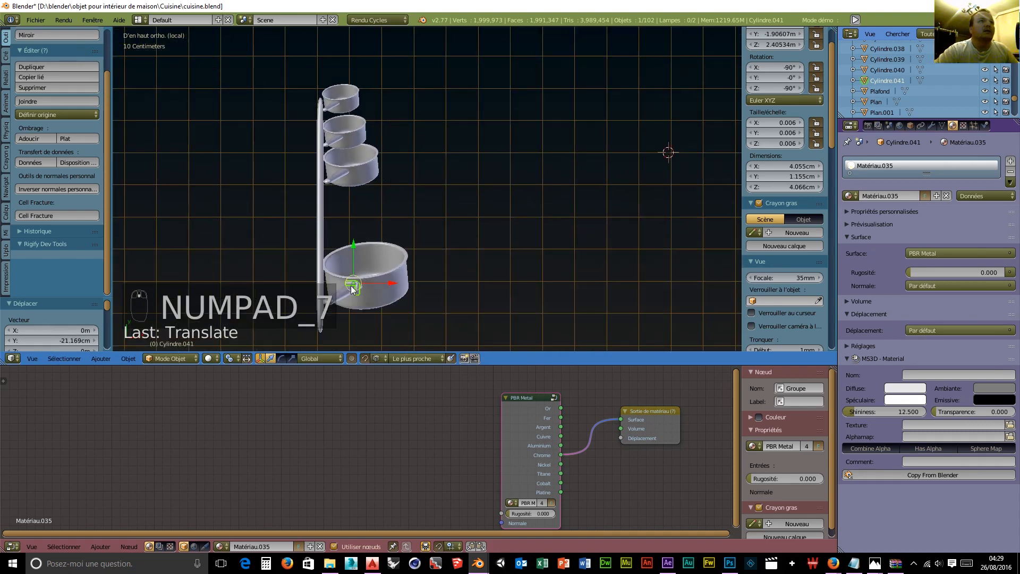
mouse_move(371, 278)
mouse_down()
mouse_move(339, 275)
mouse_move(330, 247)
mouse_move(380, 273)
mouse_up()
scroll(365, 274, down, 1)
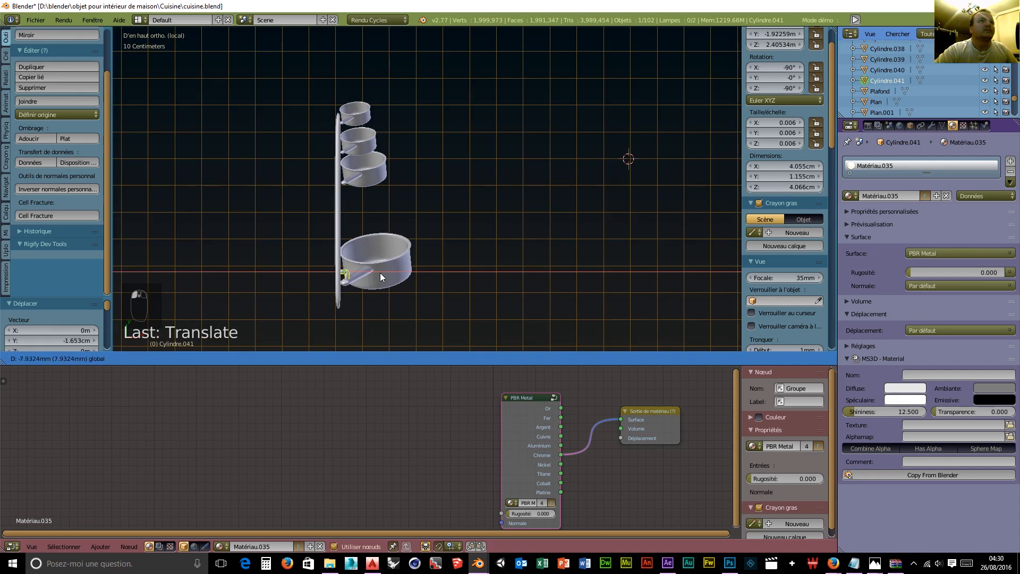
scroll(346, 326, up, 1)
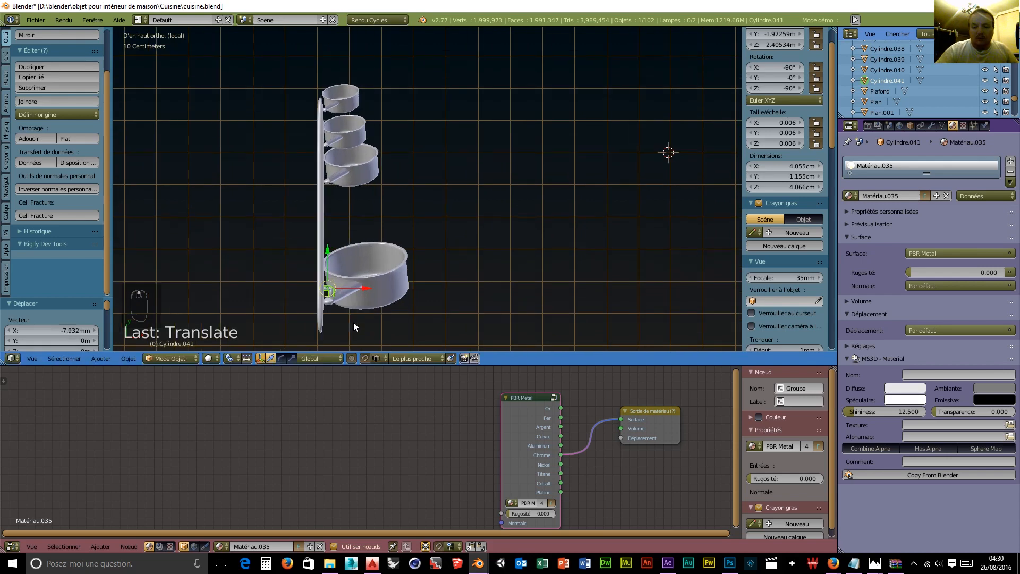
Step: Raise the hook about 2.3 cm to the top of the largest pan's handle and shift it about -4.88 mm along X
scroll(353, 322, up, 1)
key(less)
middle_drag(359, 323, 340, 211)
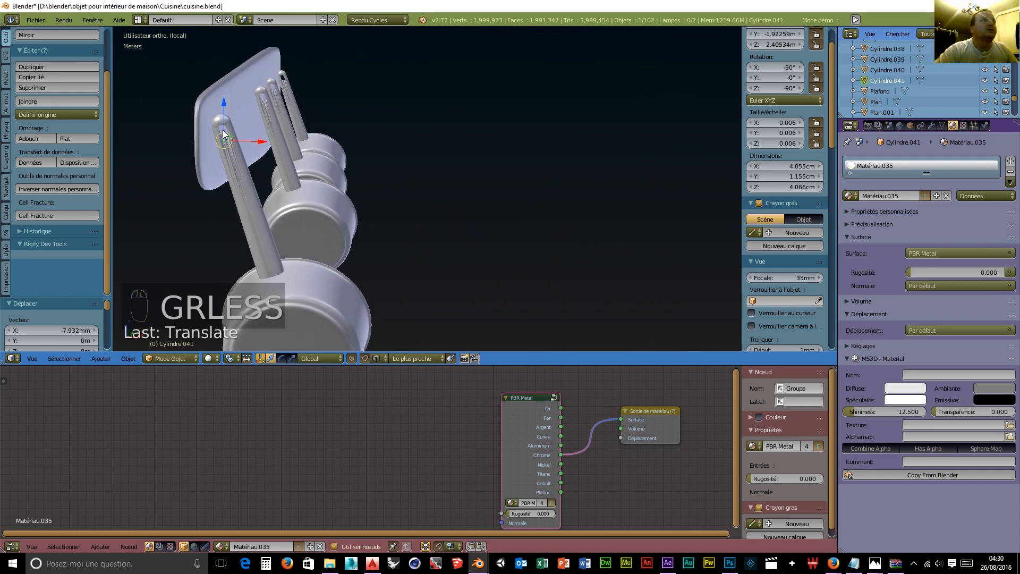
drag(225, 104, 221, 90)
drag(257, 129, 251, 135)
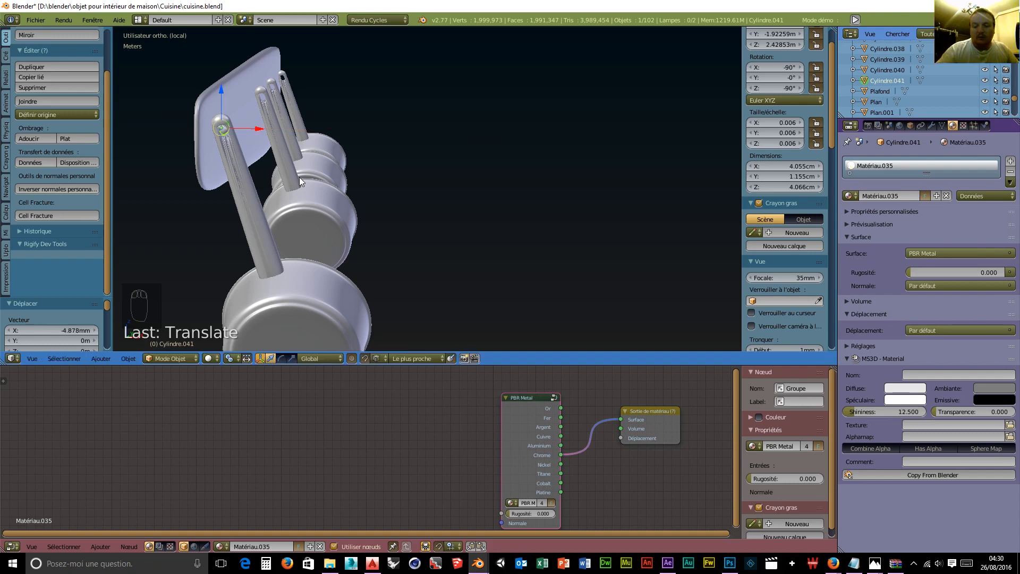
Step: Move the hook about -1.64 cm along Y so it passes through the largest saucepan's handle
middle_drag(283, 167, 142, 185)
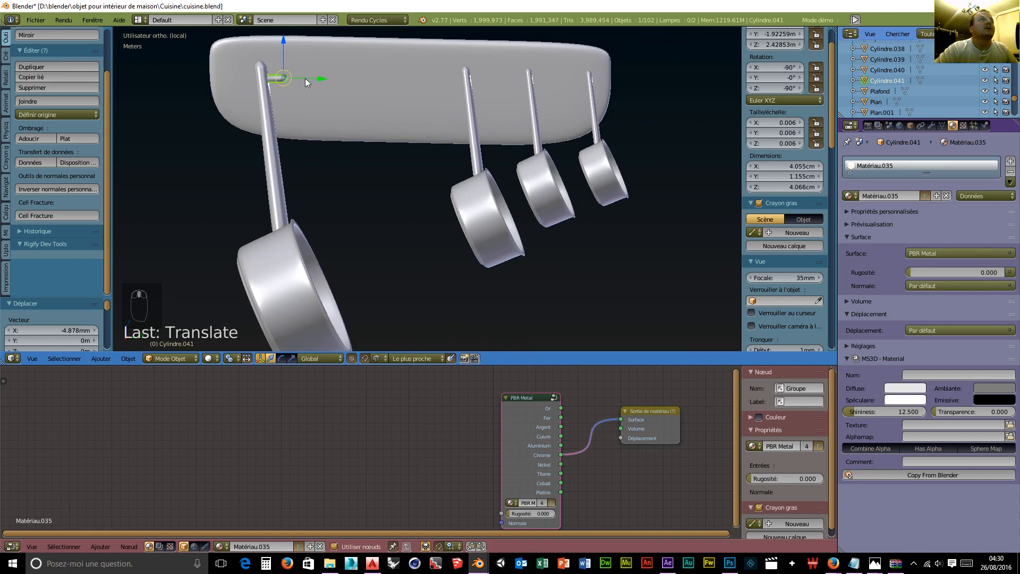
key(g)
key(y)
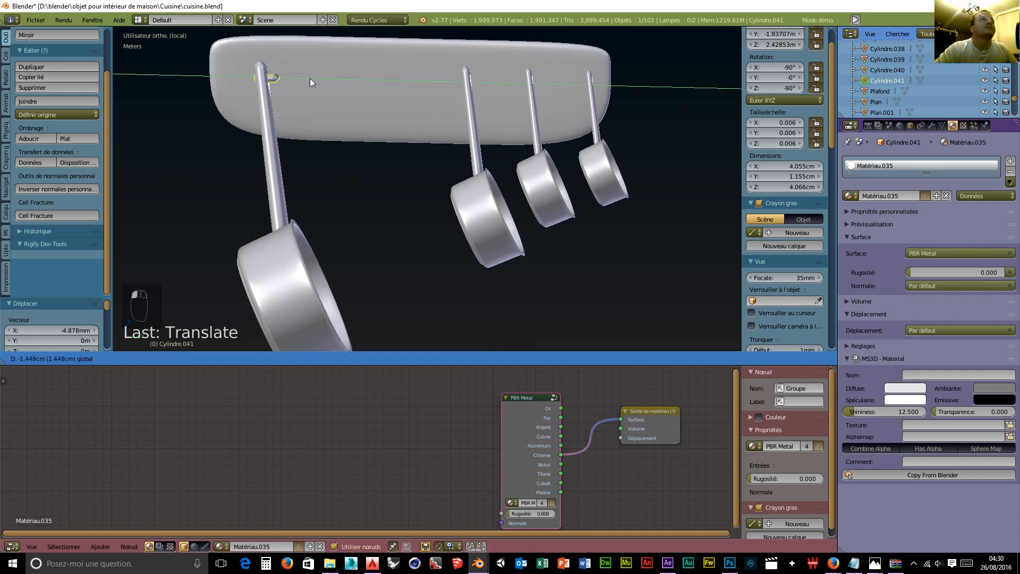
click(308, 78)
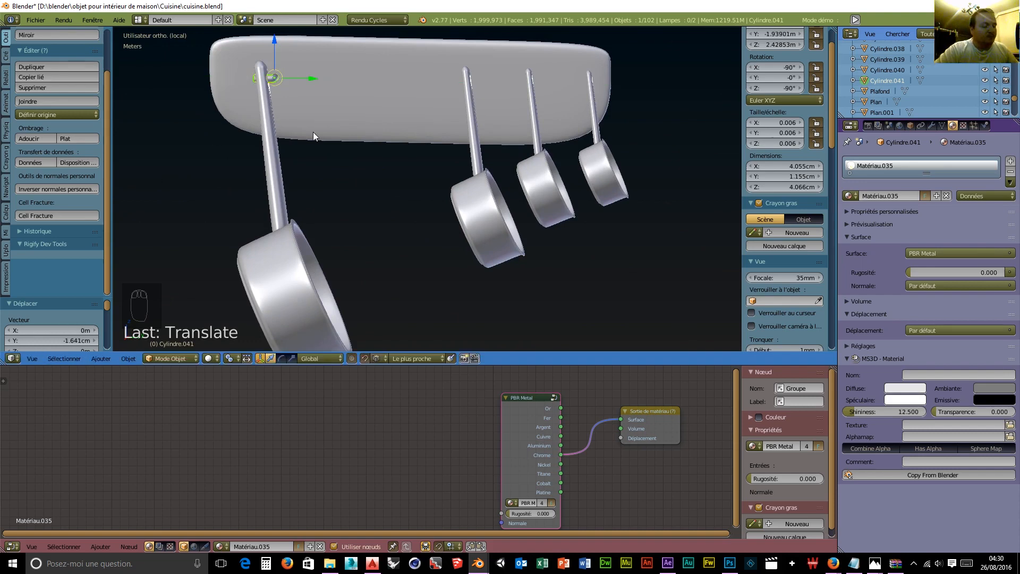
Step: Duplicate the hook about 15 cm along Y and repeat the duplication three times to make a row of five along the panel
key(shift+d)
key(y)
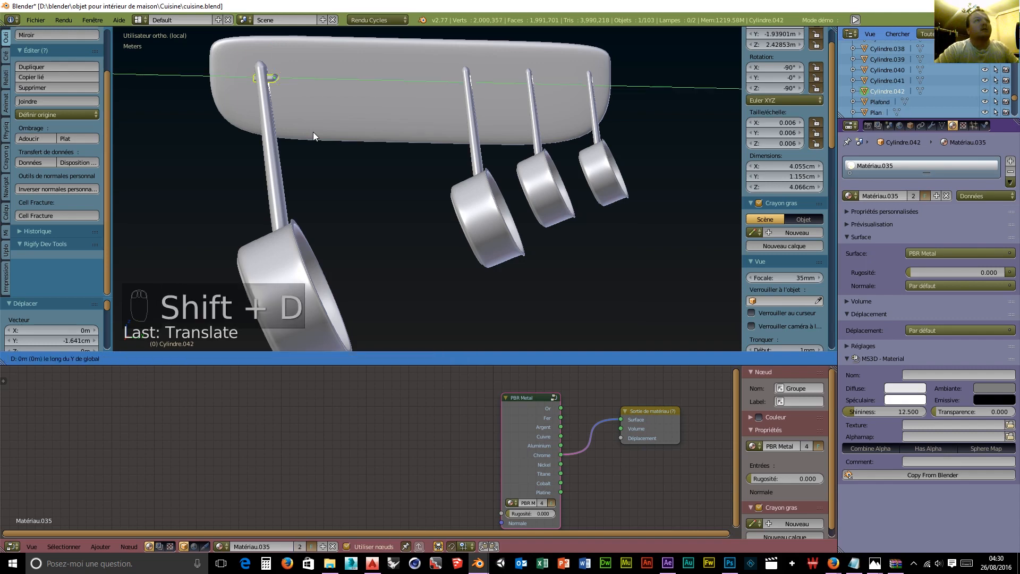
click(396, 129)
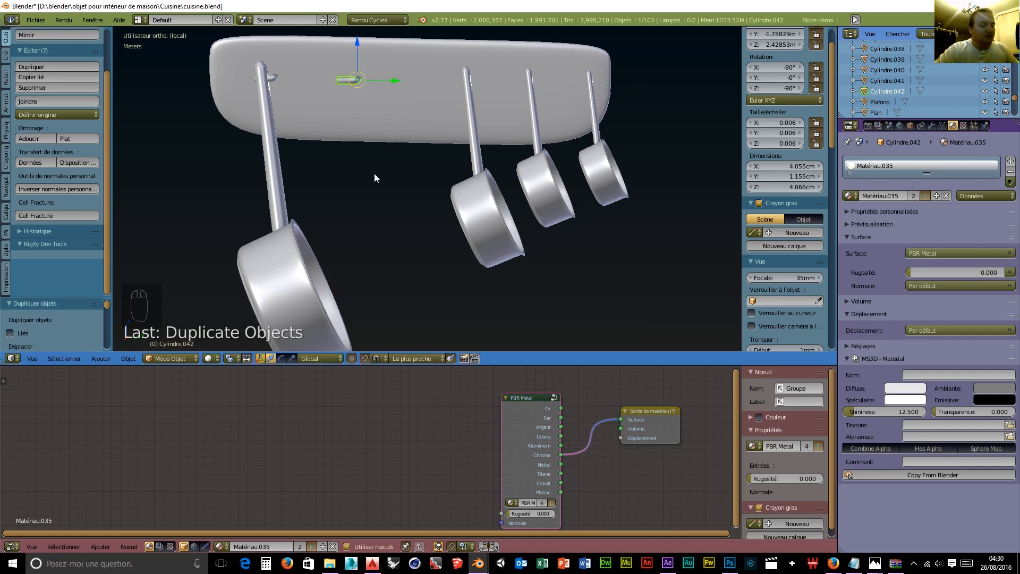
key(shift+r)
key(shift+r)
key(shift+r)
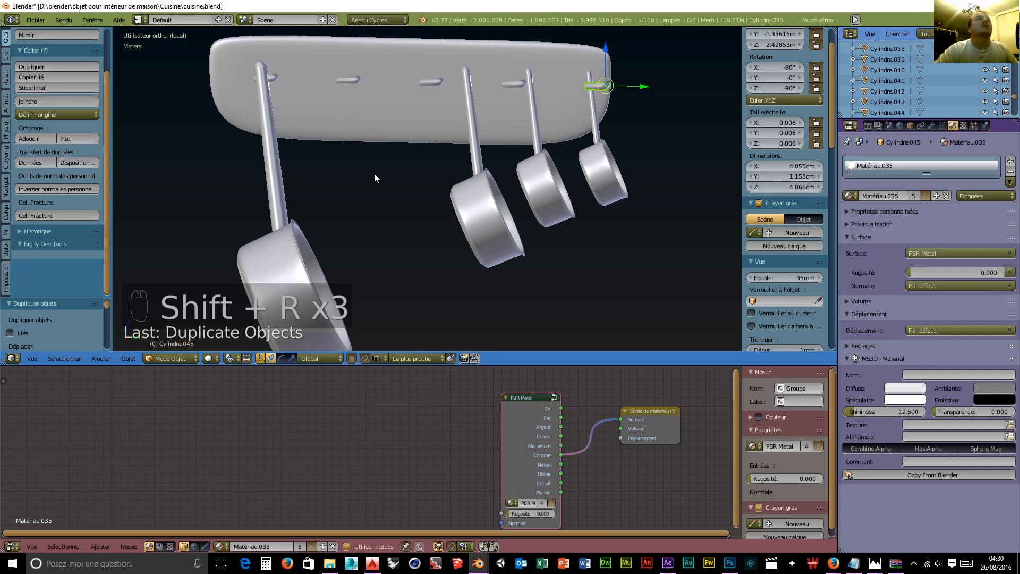
Step: Select all five hooks on the mounting panel and shift them together -3.872 cm along Y
shift+right_click(514, 83)
shift+right_click(437, 83)
shift+right_click(337, 83)
shift+right_click(272, 80)
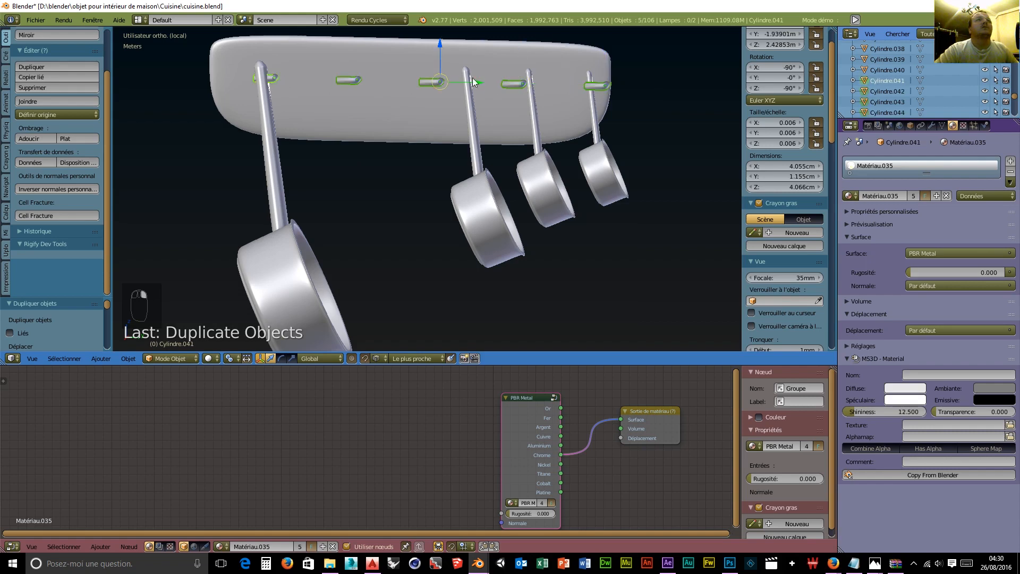
drag(477, 81, 455, 79)
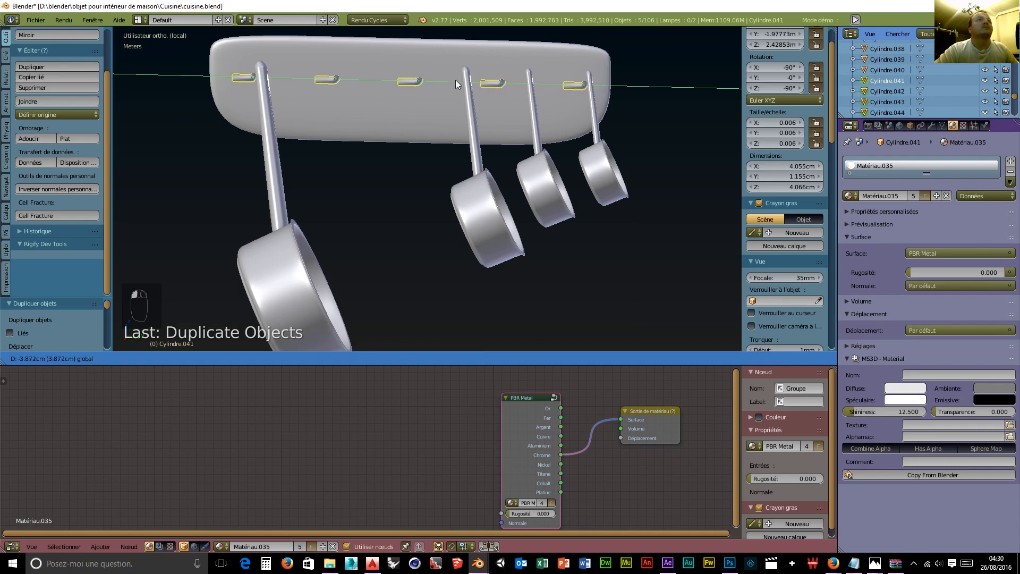
click(455, 79)
Step: Line up two saucepans with their hooks along Y, moving the largest -4.645 cm and the second largest -11.317 cm
right_click(266, 109)
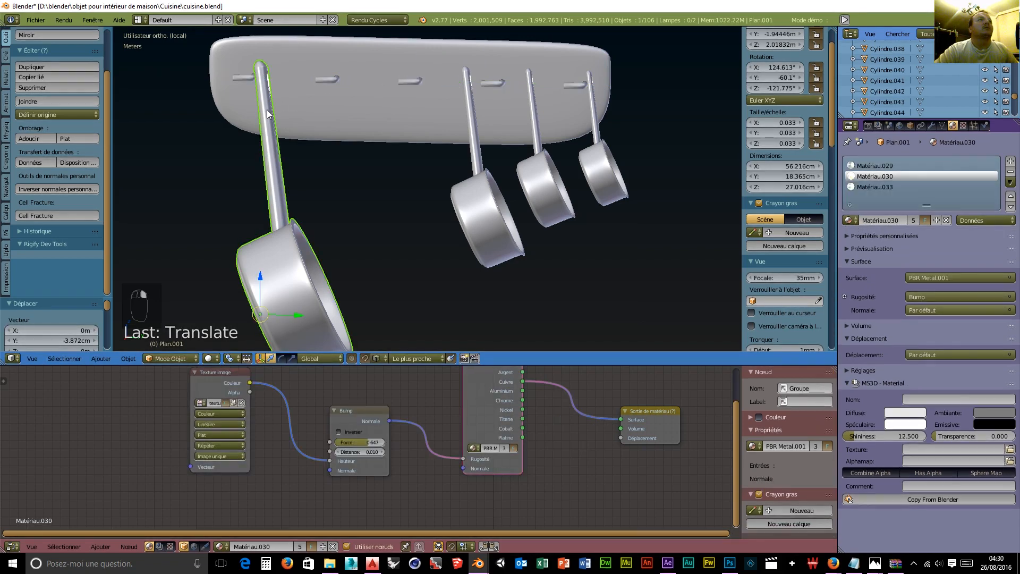
key(g)
key(y)
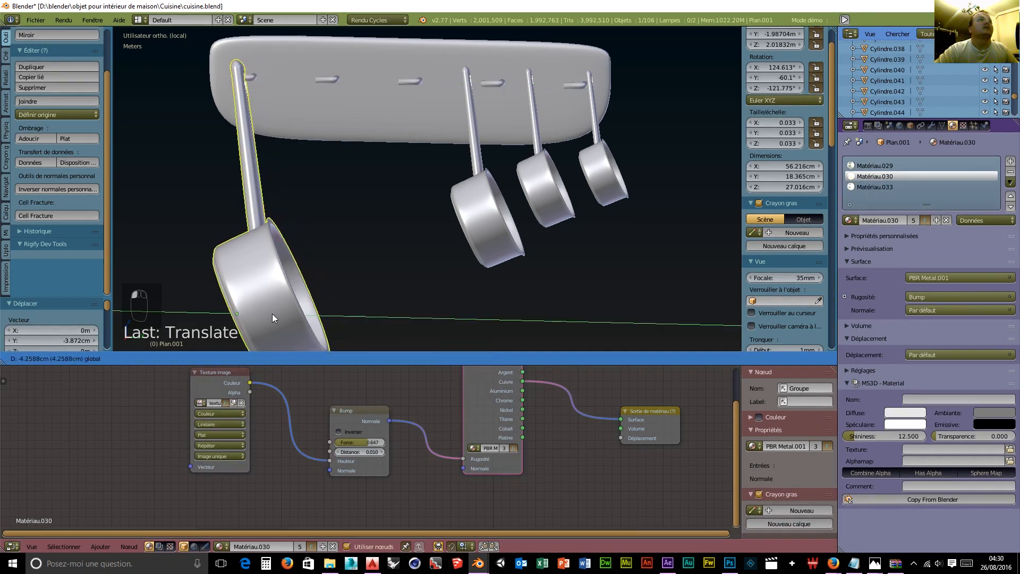
click(271, 314)
right_click(489, 230)
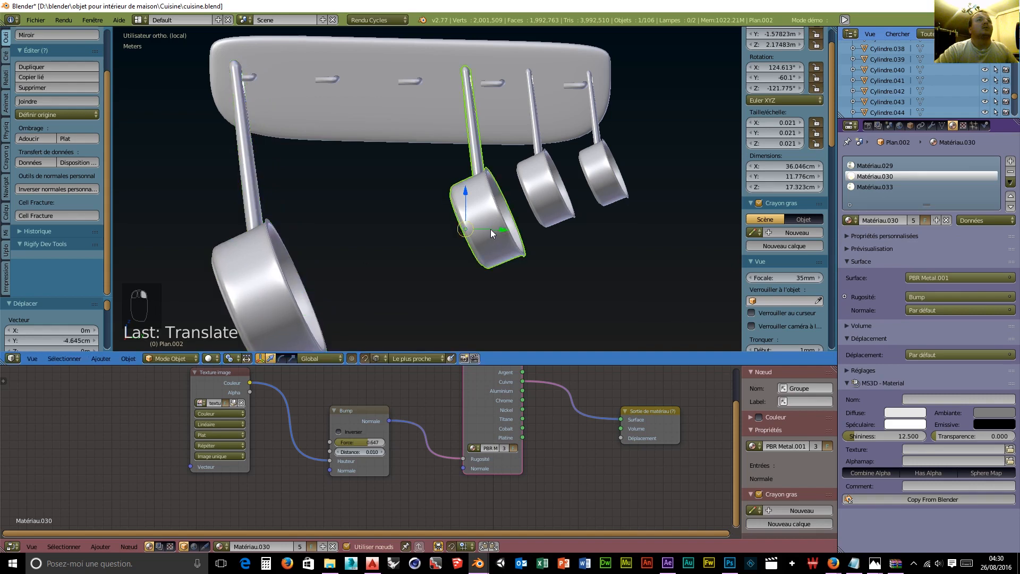
key(g)
key(y)
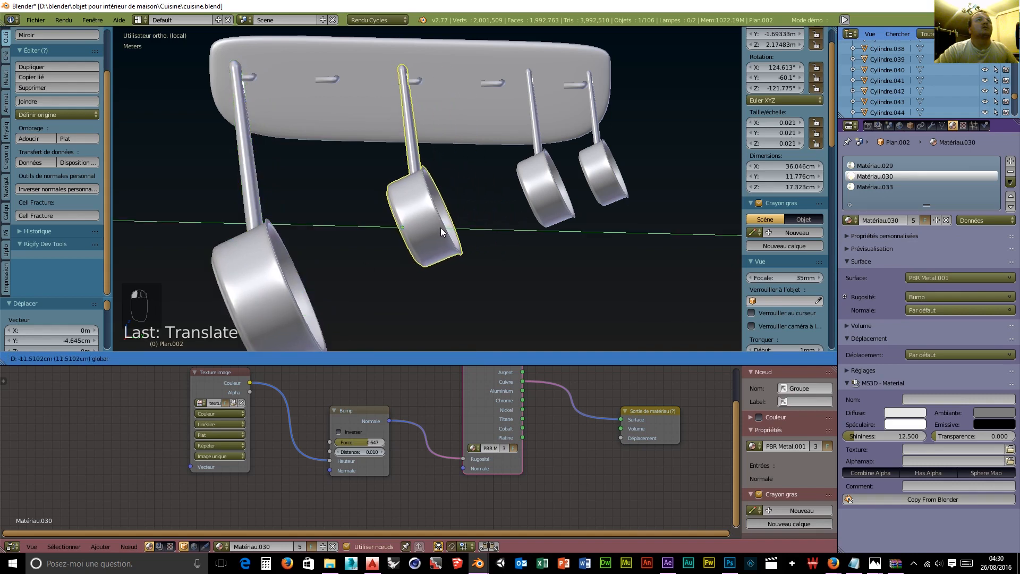
click(442, 228)
Step: Move the third-largest saucepan -8 cm along Y to the fourth hook and lower it about 7.7 mm
right_click(559, 206)
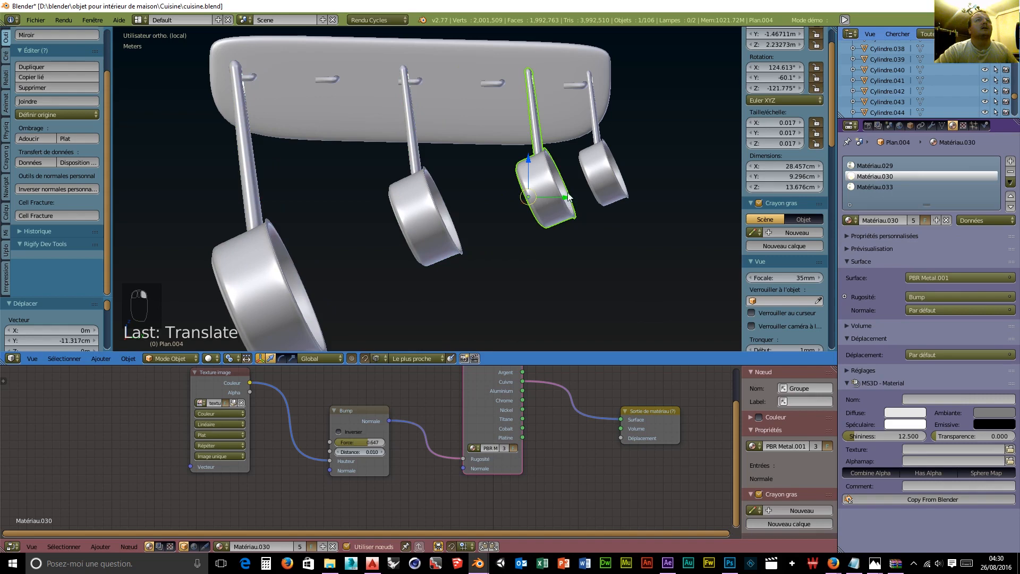
key(g)
key(y)
click(500, 118)
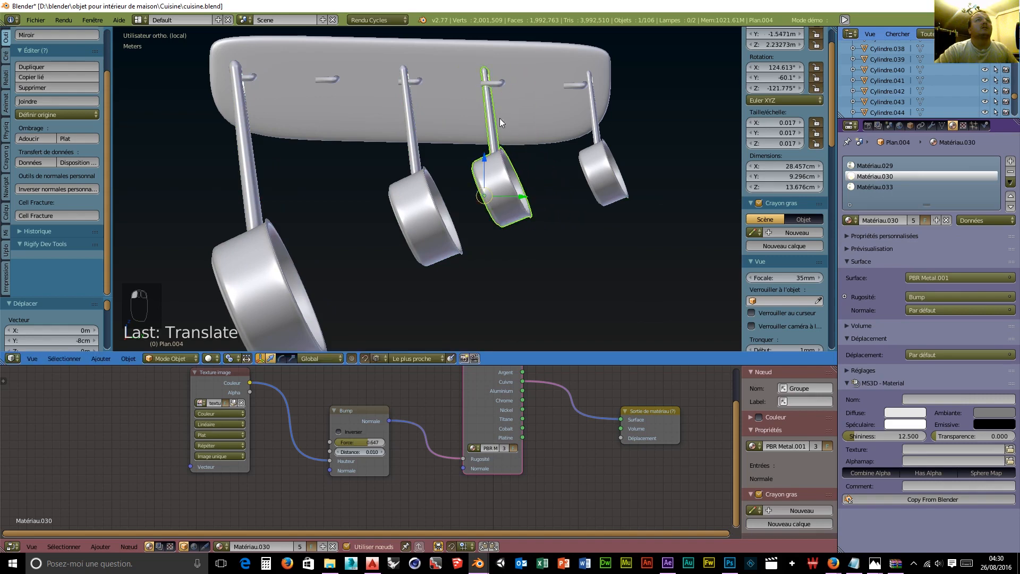
key(g)
key(z)
click(483, 161)
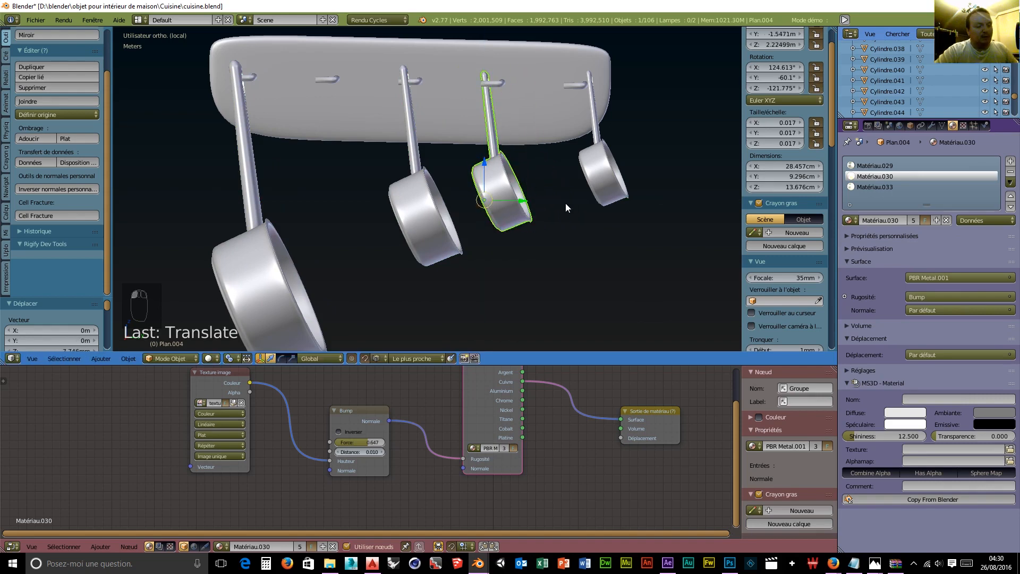
Step: Rotate the third-largest saucepan 4.139° about the global Y axis
key(r)
key(y)
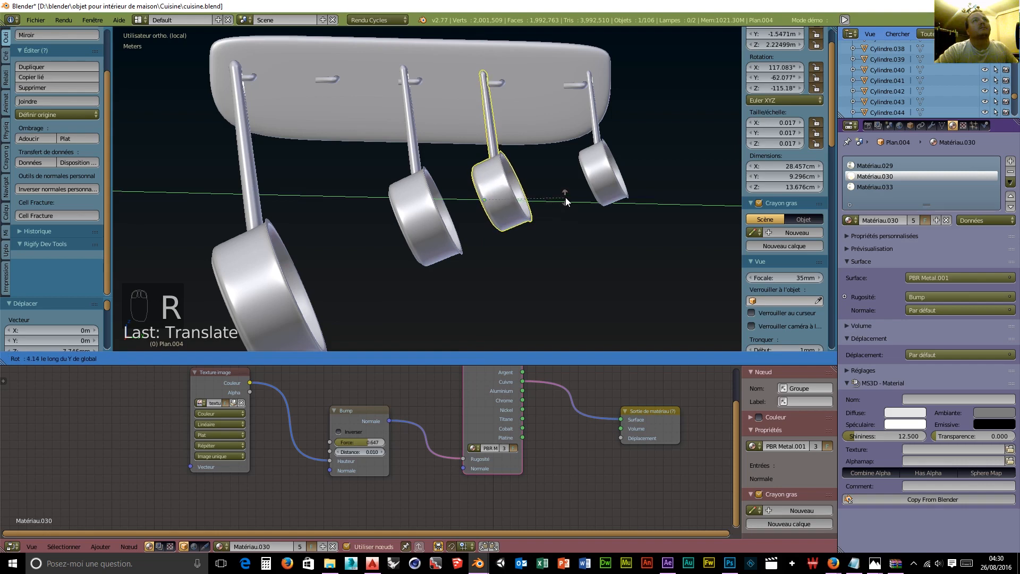
click(566, 196)
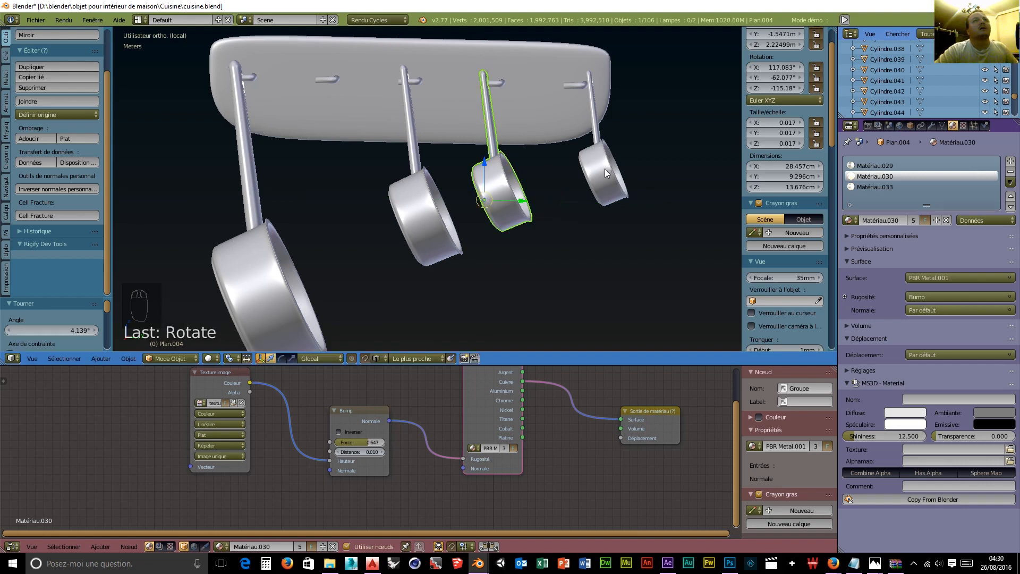
Step: Move the smallest saucepan -3.764 cm along Y to the last hook and lower it about 9.7 mm
right_click(608, 168)
key(g)
key(y)
click(611, 178)
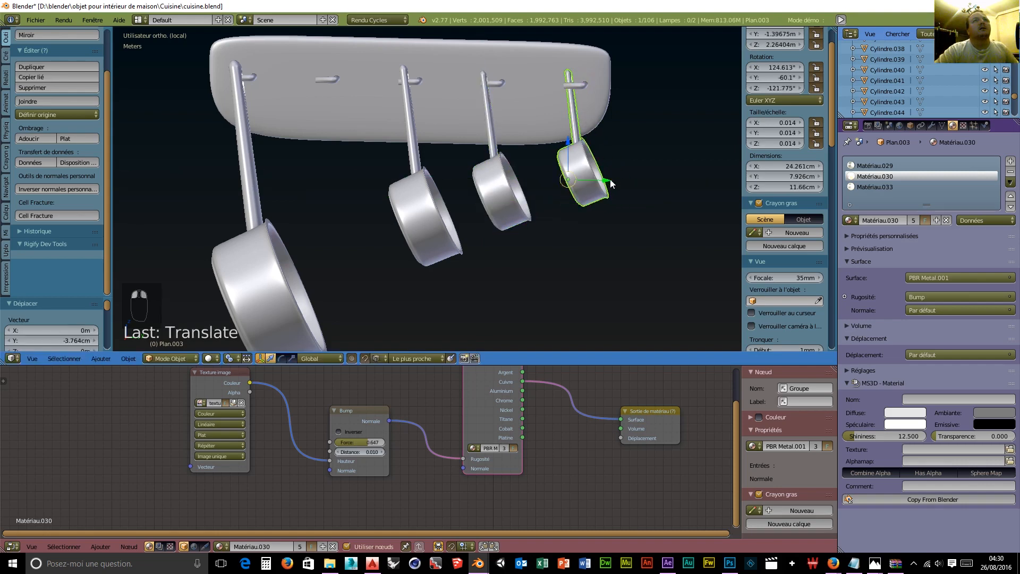
key(g)
key(z)
click(568, 148)
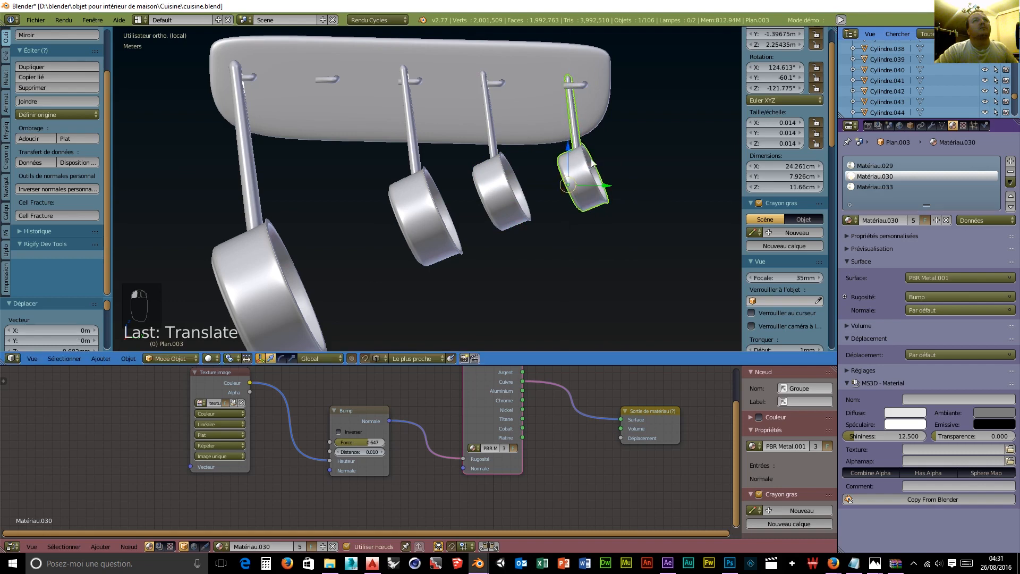
Step: Rotate the smallest saucepan 6.661° about the global Y axis
key(r)
key(y)
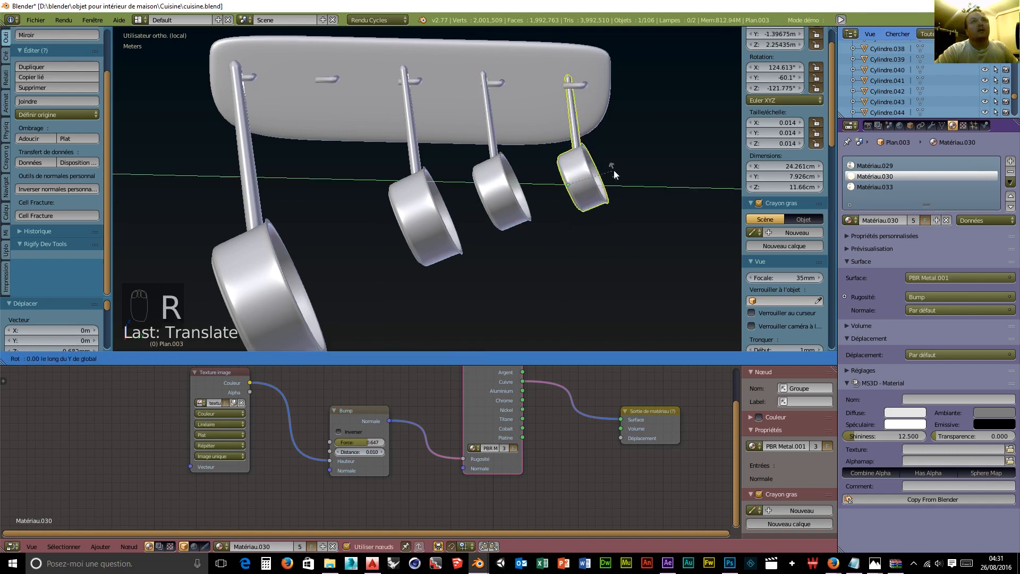
click(600, 175)
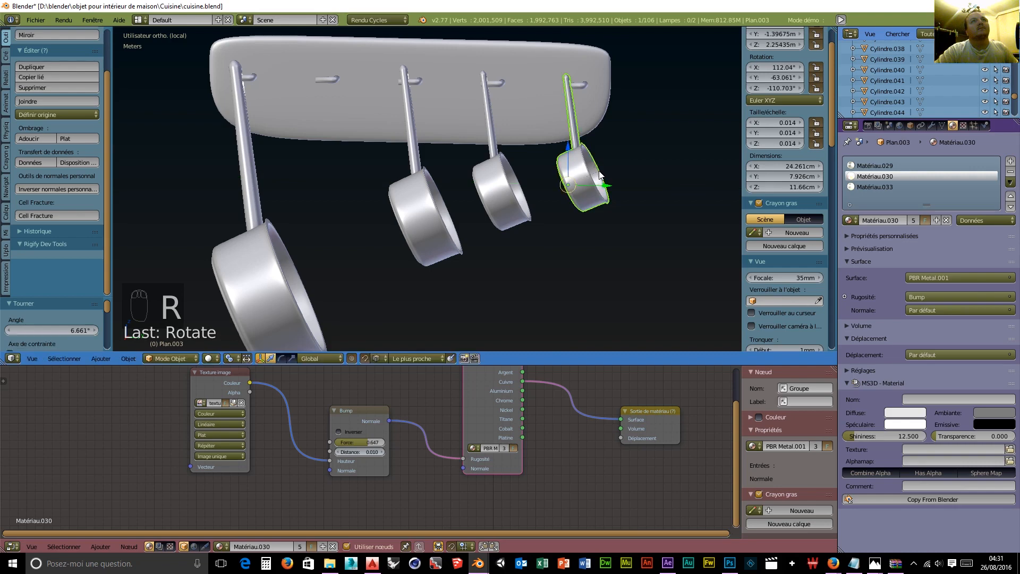
Step: Lower the second-largest saucepan about 5.7 mm onto its hook and rotate it 0.795° about the global Y axis
middle_drag(599, 175, 508, 203)
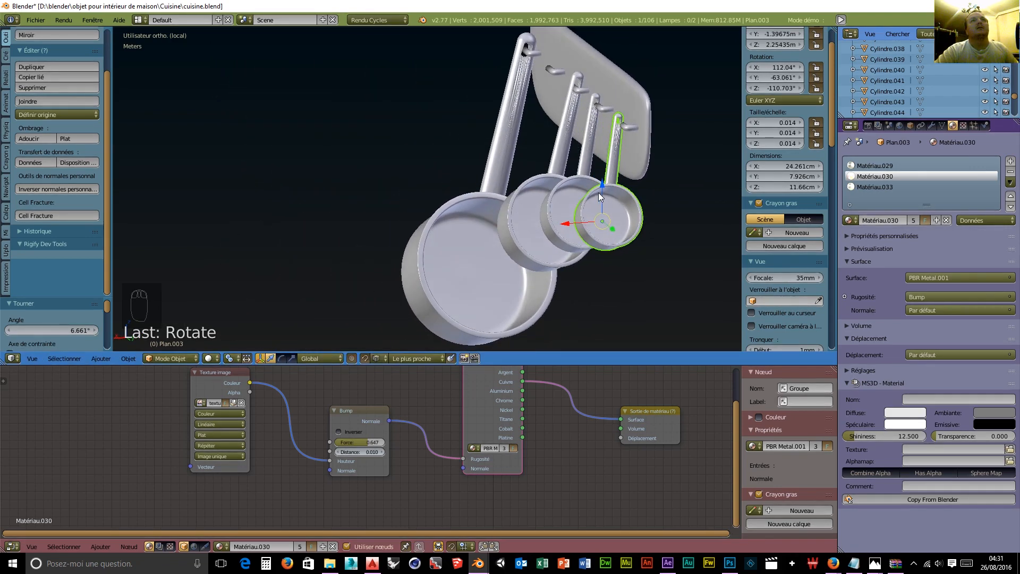
scroll(598, 194, up, 4)
scroll(614, 186, down, 4)
scroll(616, 171, up, 1)
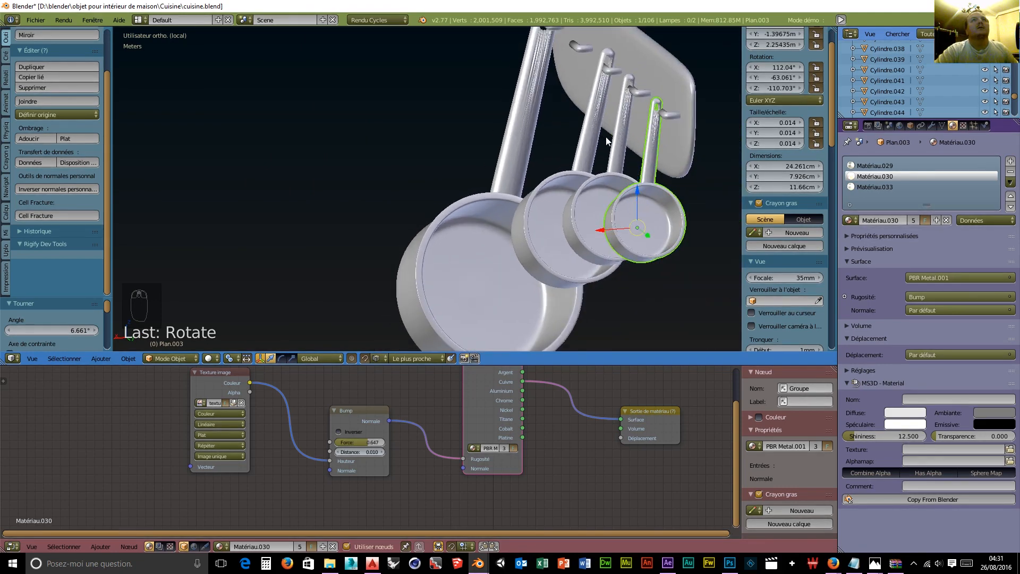
right_click(596, 125)
drag(556, 204, 557, 207)
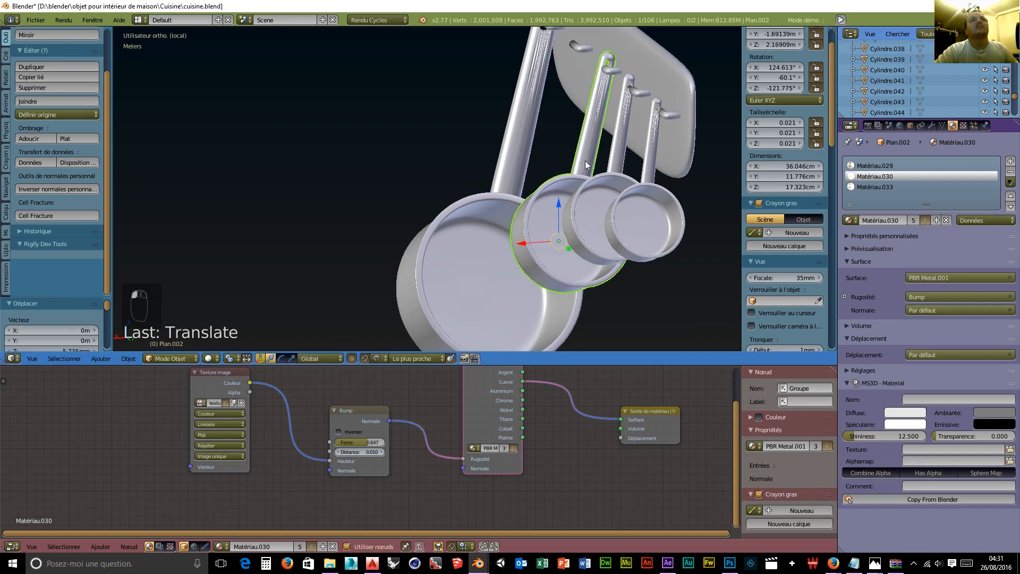
key(r)
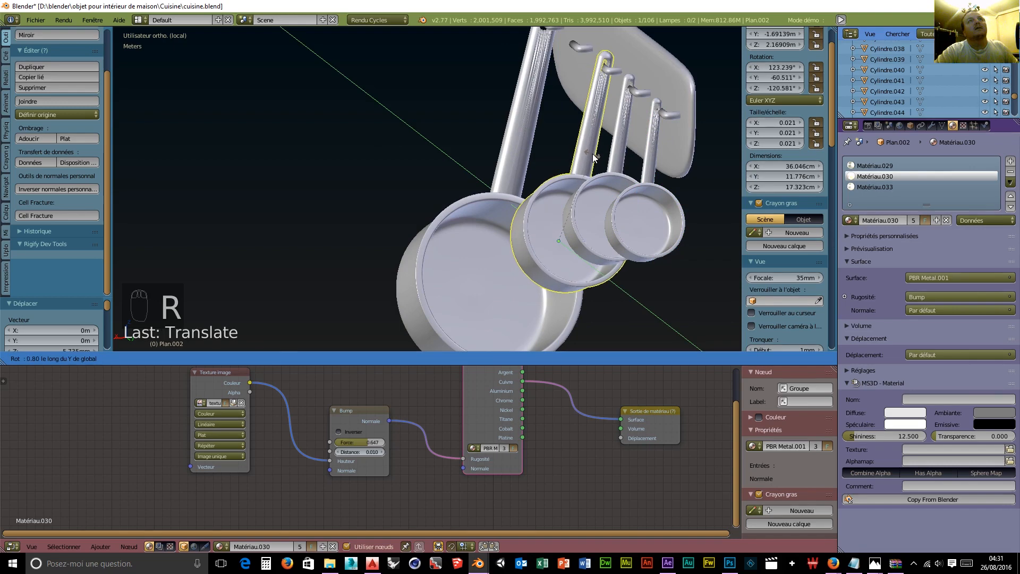
click(594, 157)
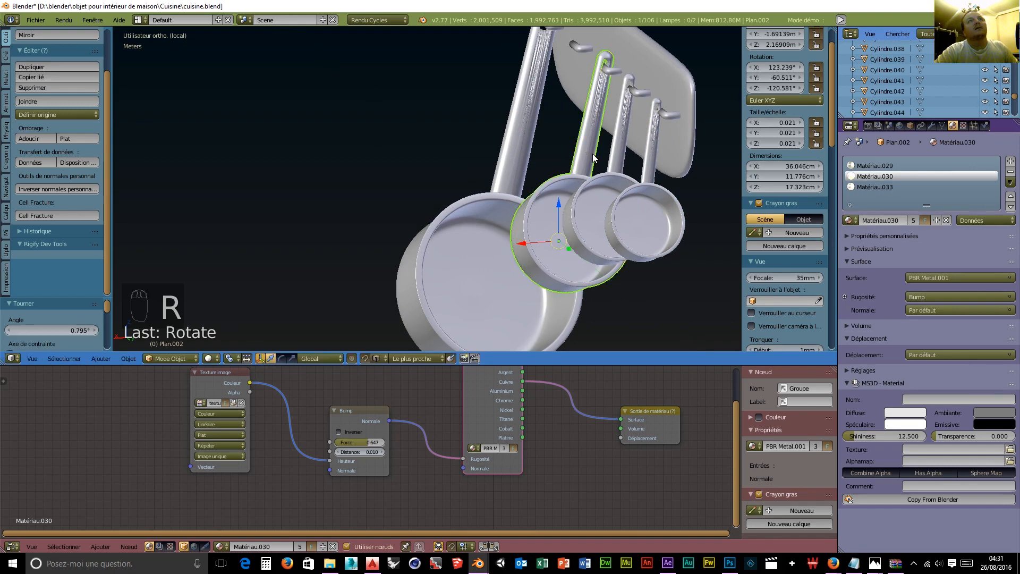
Step: Refine the third-largest saucepan on its hook: shift it about 8.3 mm along Y, lower it about 4.1 mm and rotate it -0.754° about Y
right_click(628, 115)
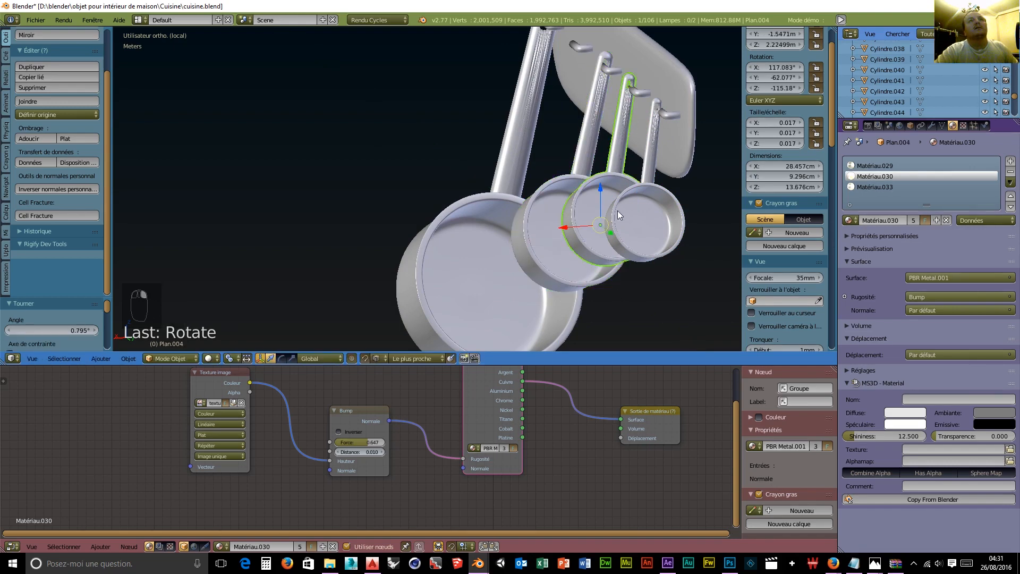
drag(613, 236, 603, 193)
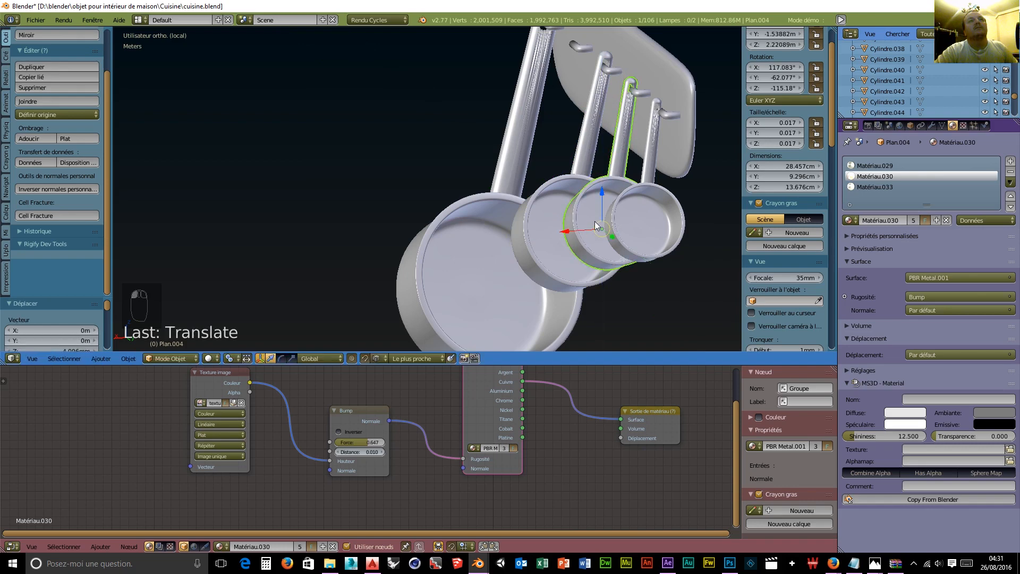
key(r)
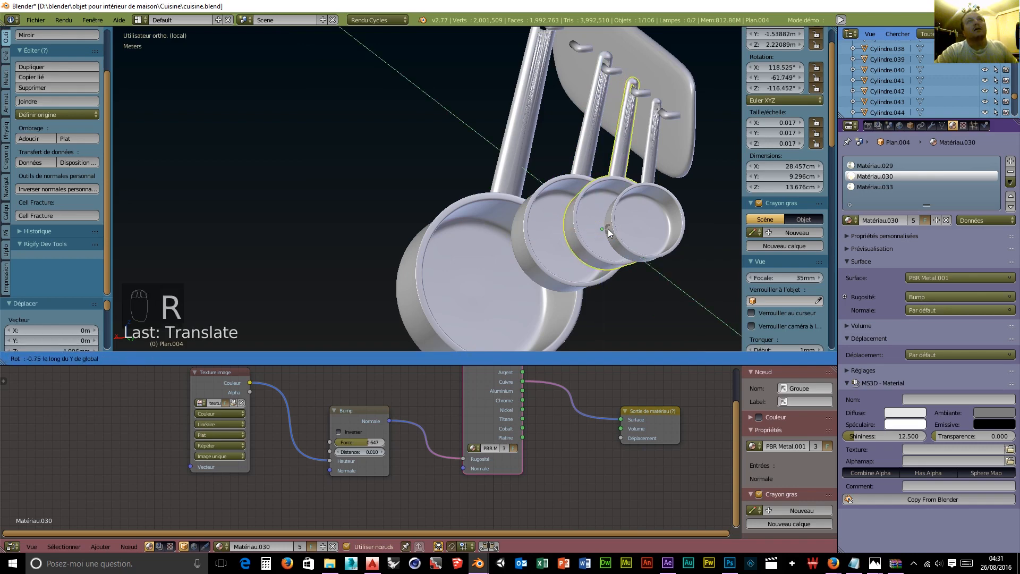
click(611, 232)
Step: Rotate the smallest saucepan about -2.7° about Y and reposition it on its hook, about -1.6 mm along Y and 4.1 mm lower overall
right_click(646, 195)
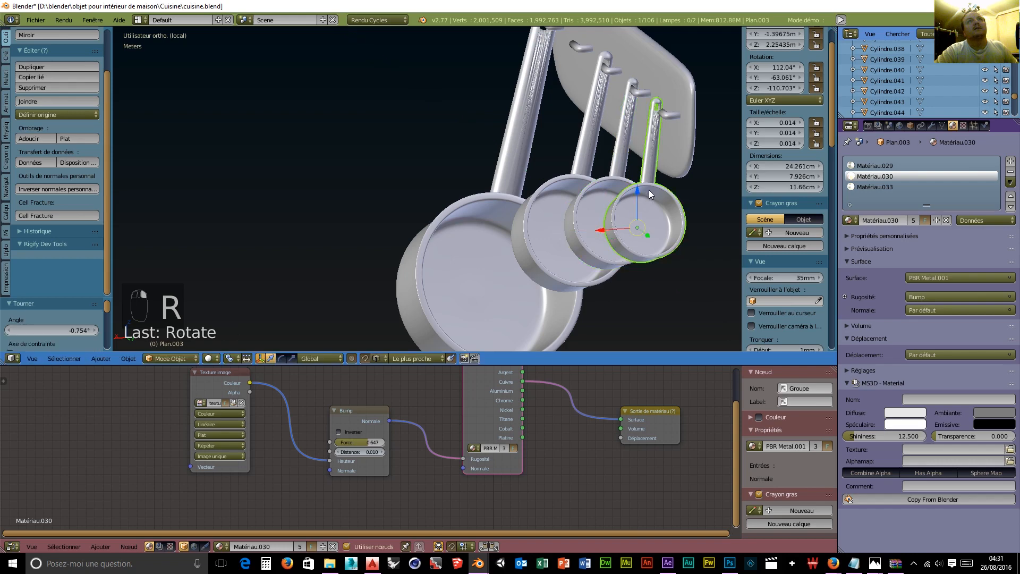
drag(645, 231, 646, 241)
key(r)
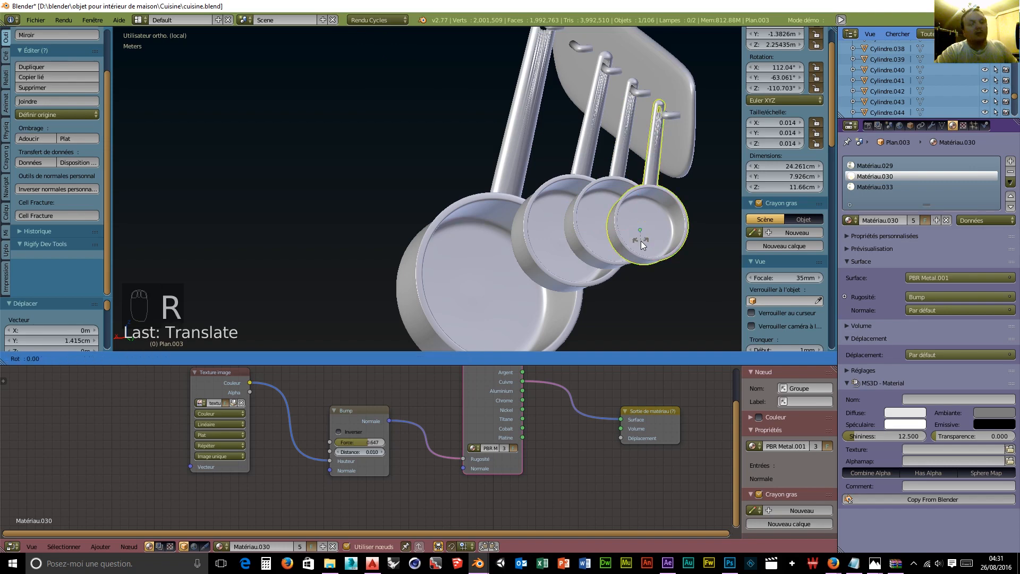
key(y)
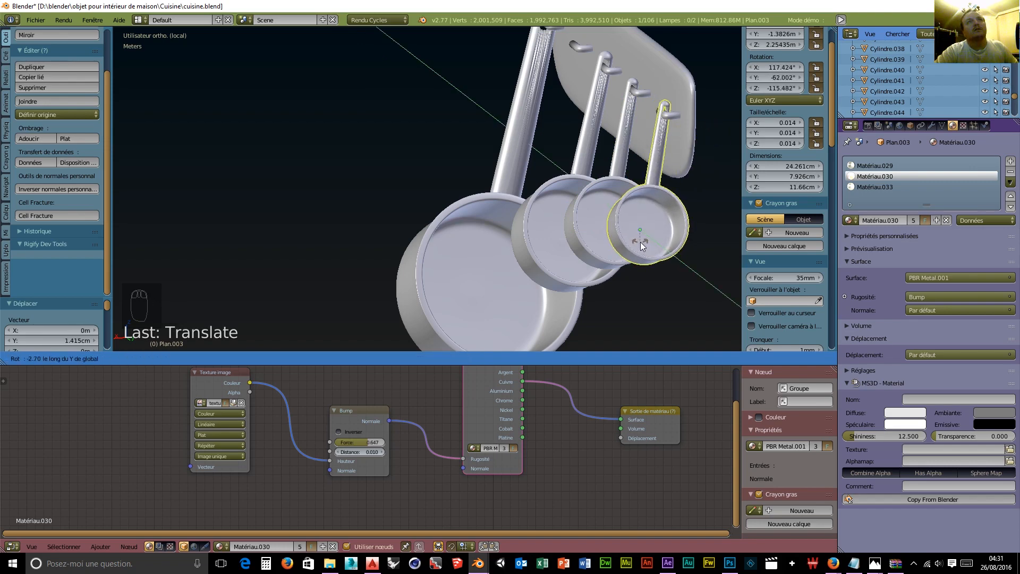
click(643, 246)
mouse_move(639, 201)
mouse_down()
mouse_move(647, 238)
mouse_move(636, 196)
mouse_up()
Step: Leave the isolated local view and frame the whole kitchen through the camera to check the hanging saucepan rack
middle_drag(587, 218, 516, 248)
scroll(591, 200, down, 3)
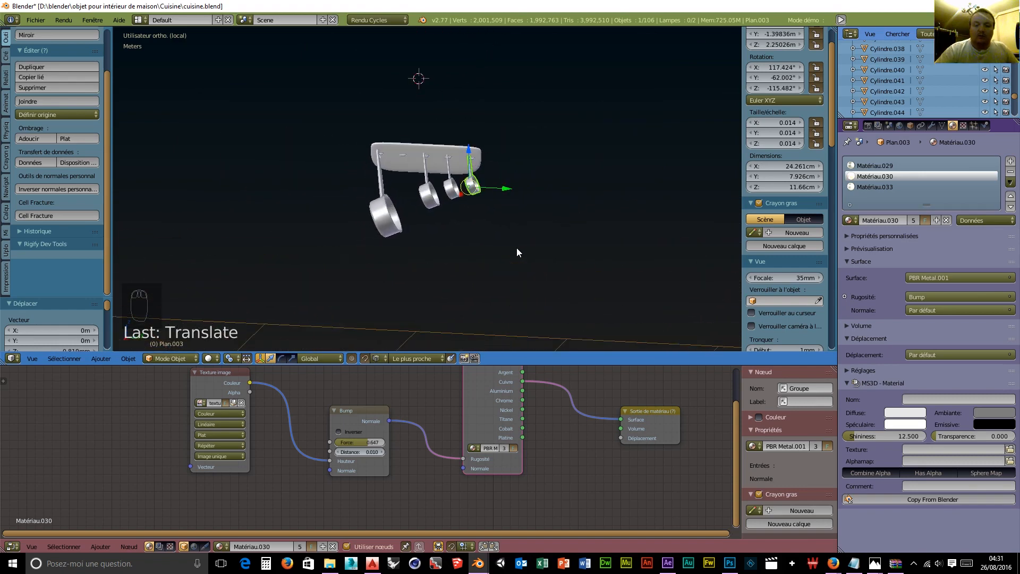
key(KP_Divide)
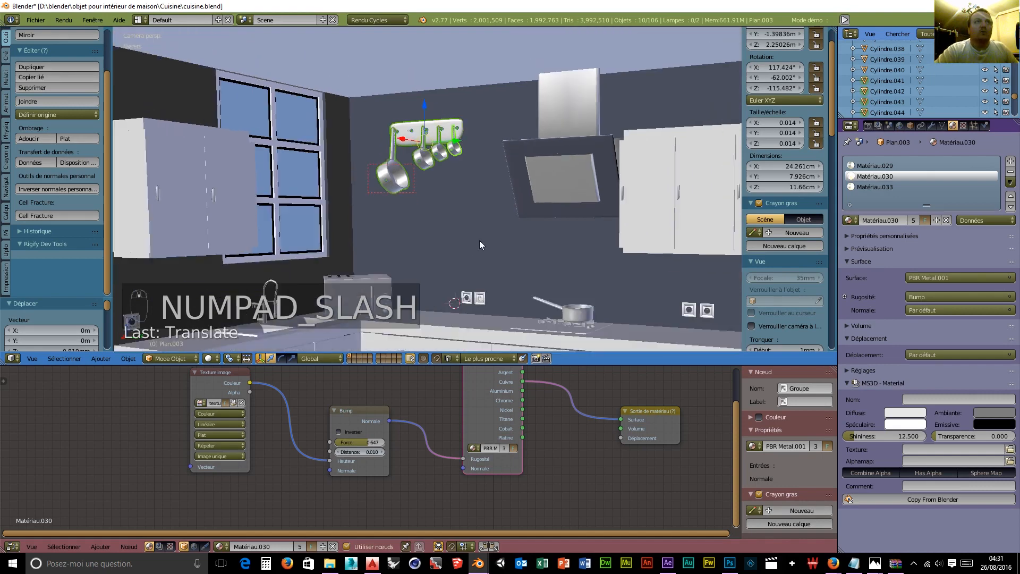
scroll(482, 239, up, 1)
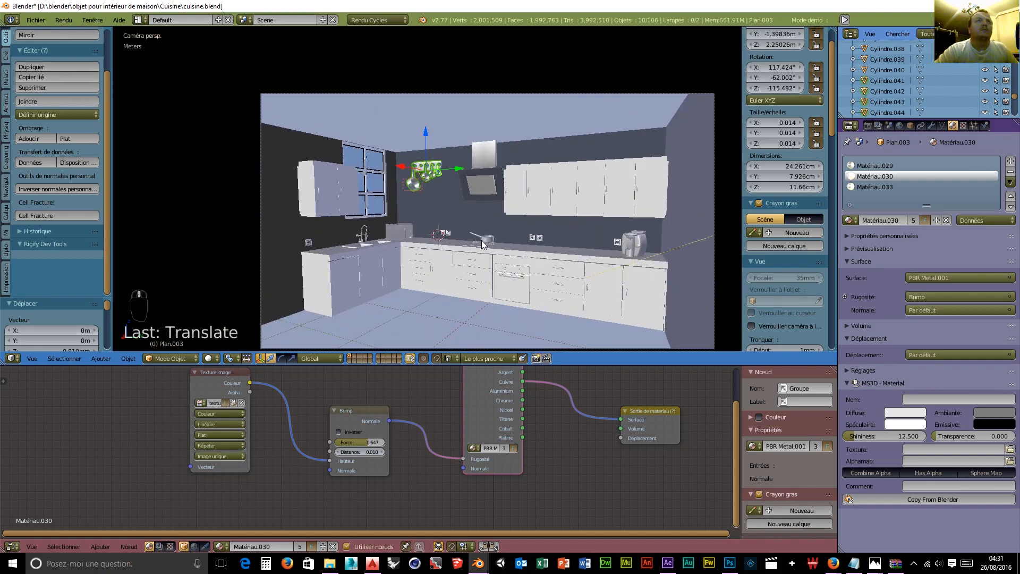
scroll(481, 240, down, 1)
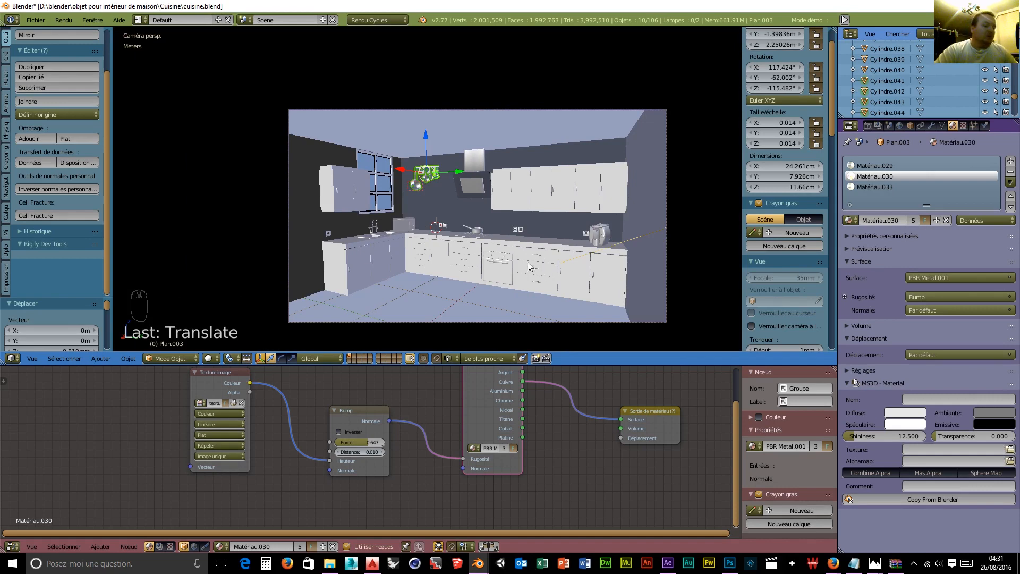
shift+middle_drag(554, 263, 527, 248)
scroll(526, 252, up, 2)
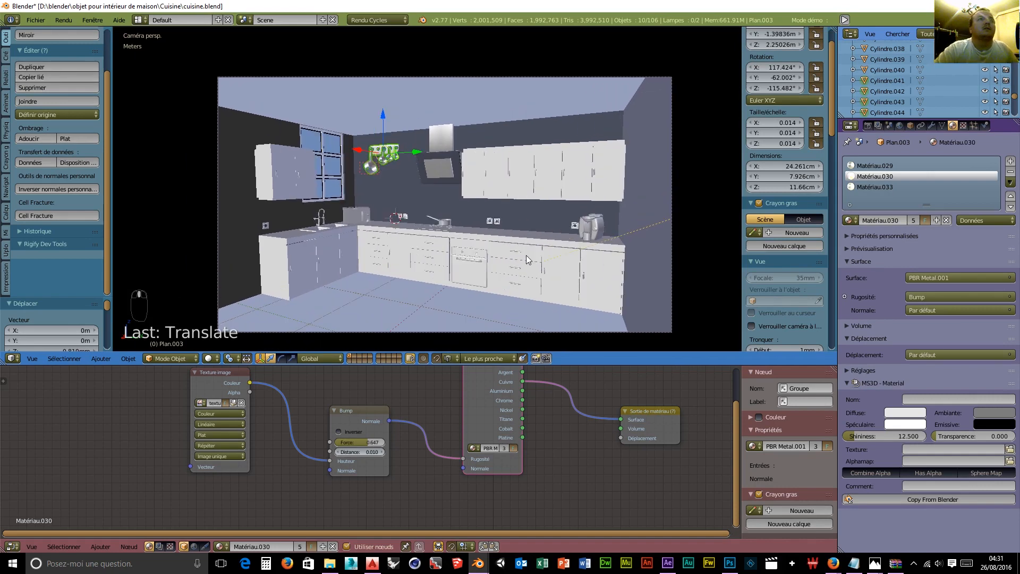